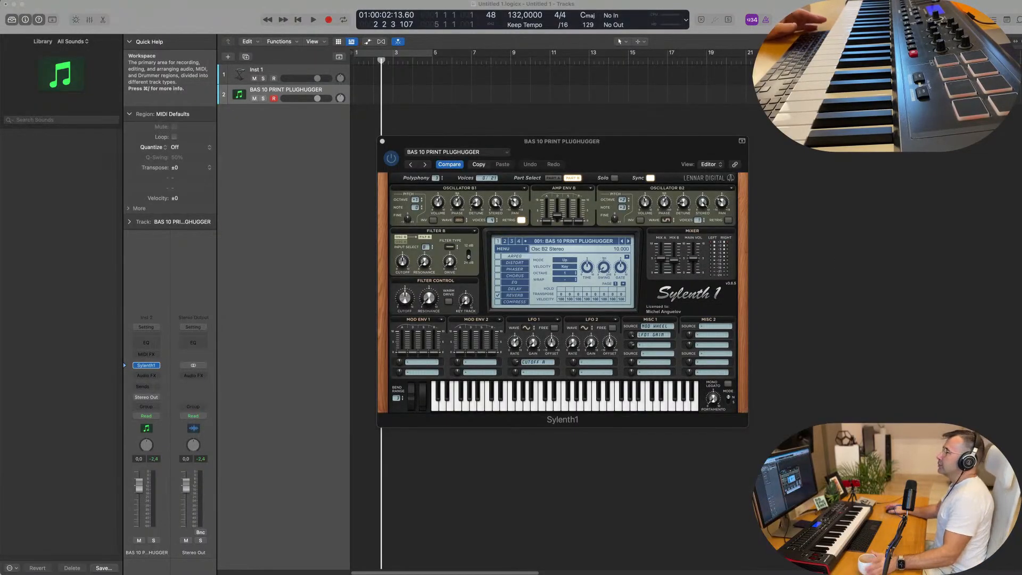
Step: Duplicate the BAS 10 PRINT PLUGHUGGER track and replace the new track's instrument with Drum Machine Designer
drag(537, 140, 650, 104)
click(302, 84)
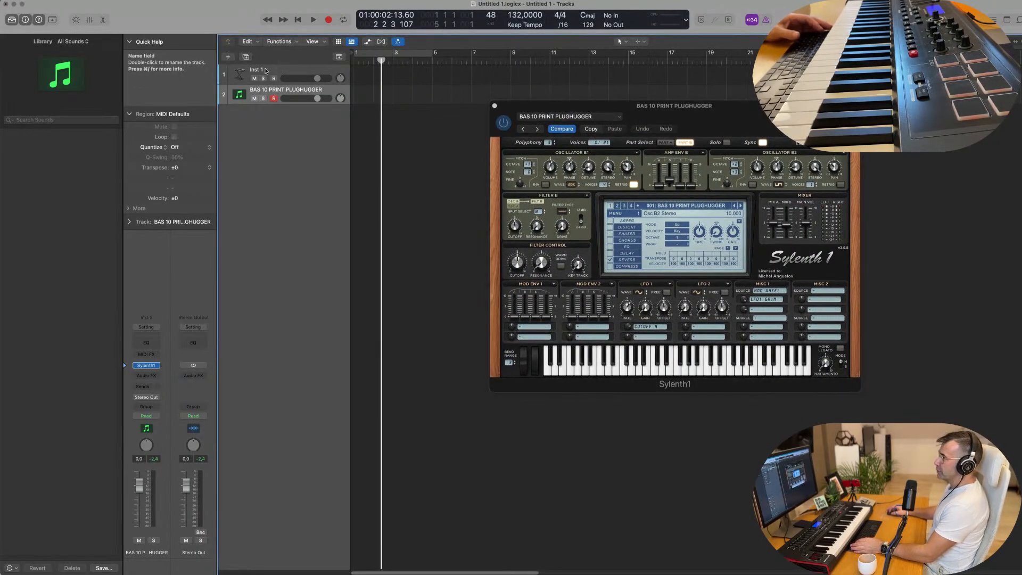
click(246, 56)
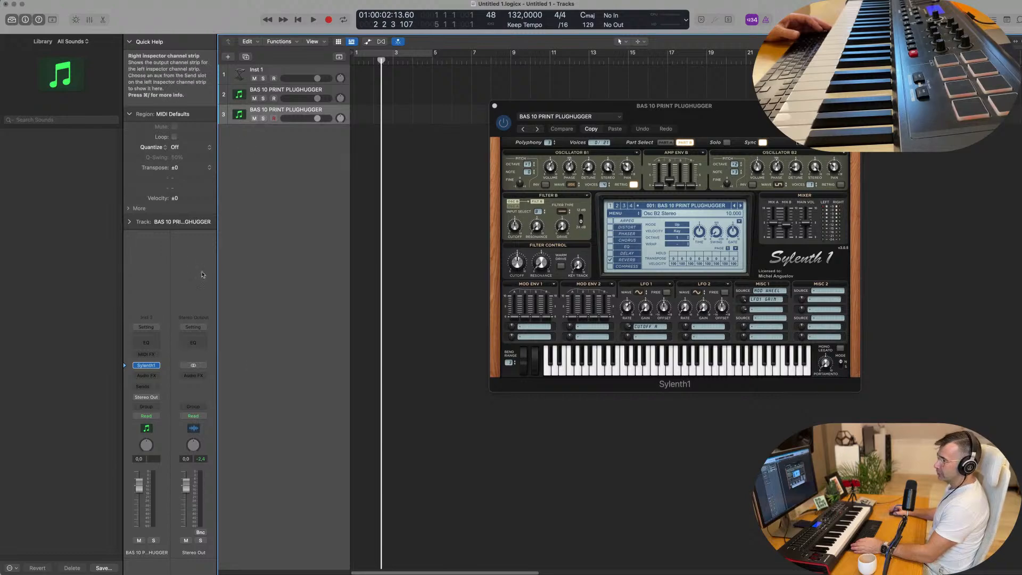
click(156, 367)
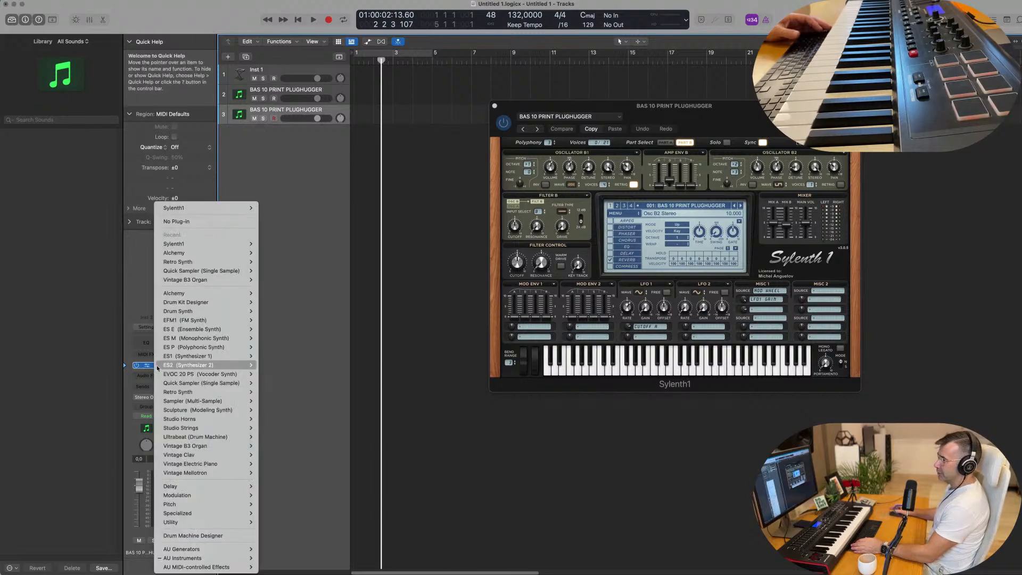
click(193, 536)
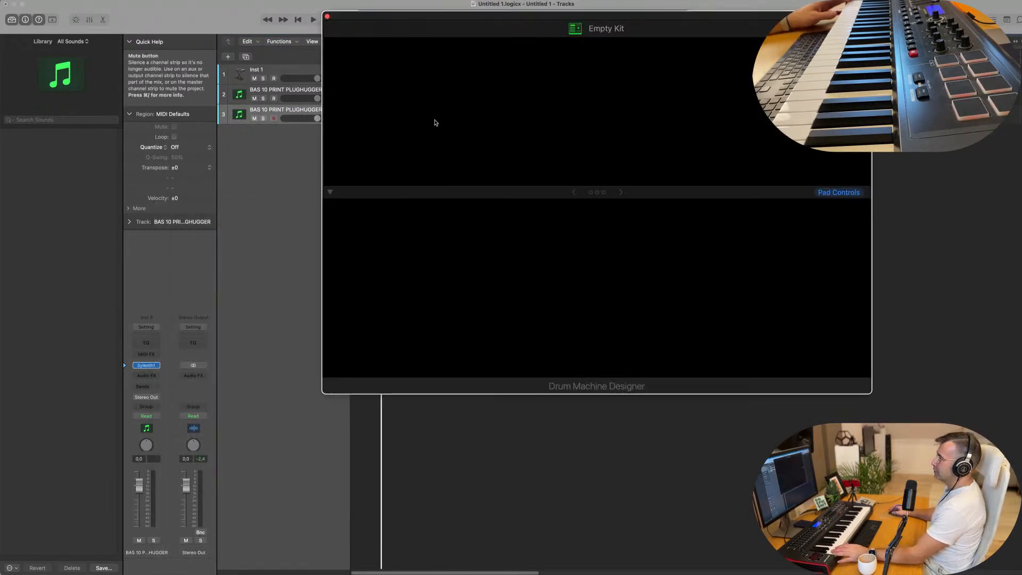
Step: Load the Big Room drum kit onto the Empty Kit track and move the Drum Machine Designer window clear of the tracks
click(285, 88)
click(287, 112)
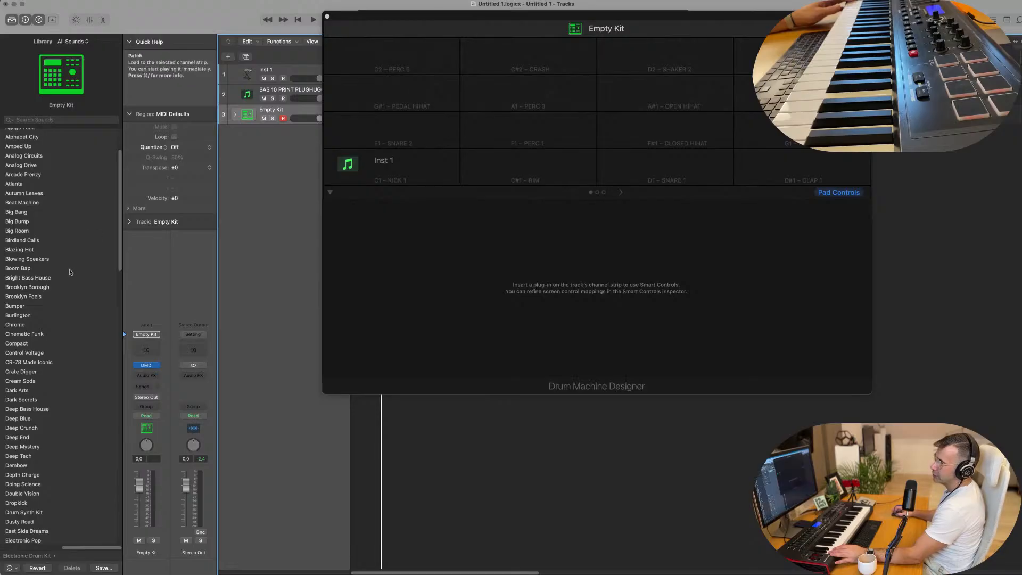
click(21, 232)
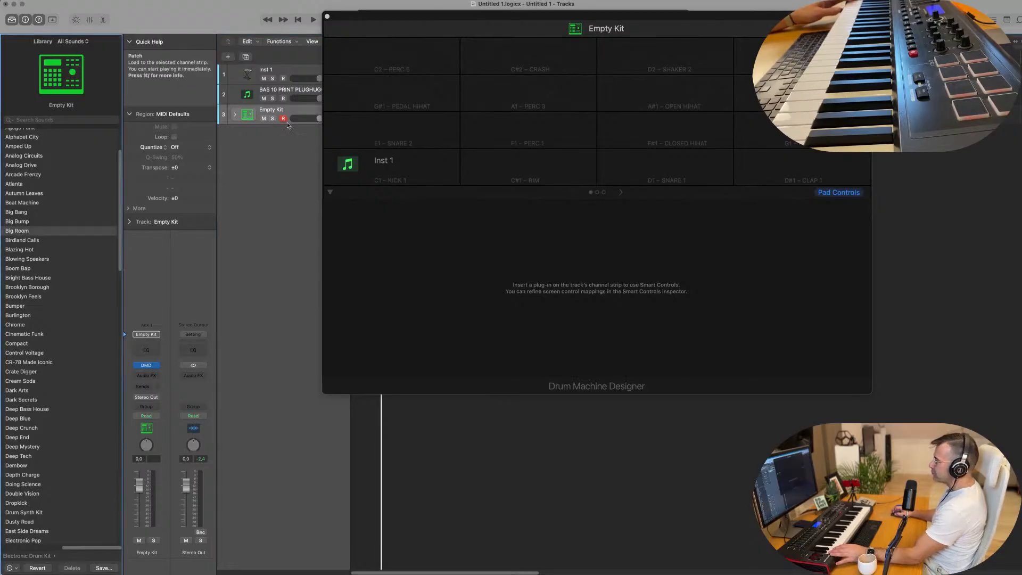
drag(510, 18, 608, 189)
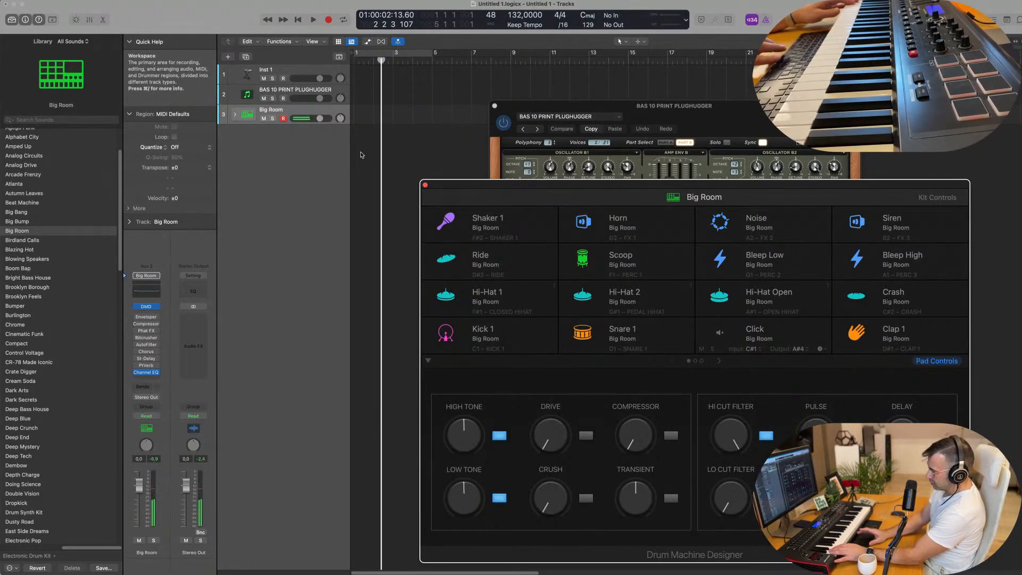
Step: Record a short four-hit Kick 1 pattern on the Big Room track and move its region to bar 1
key(r)
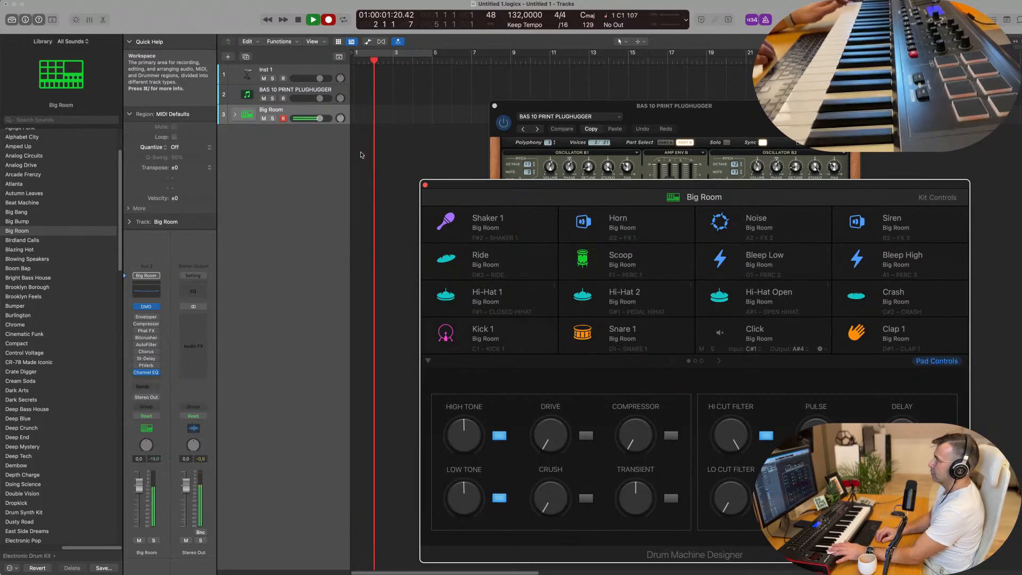
key(space)
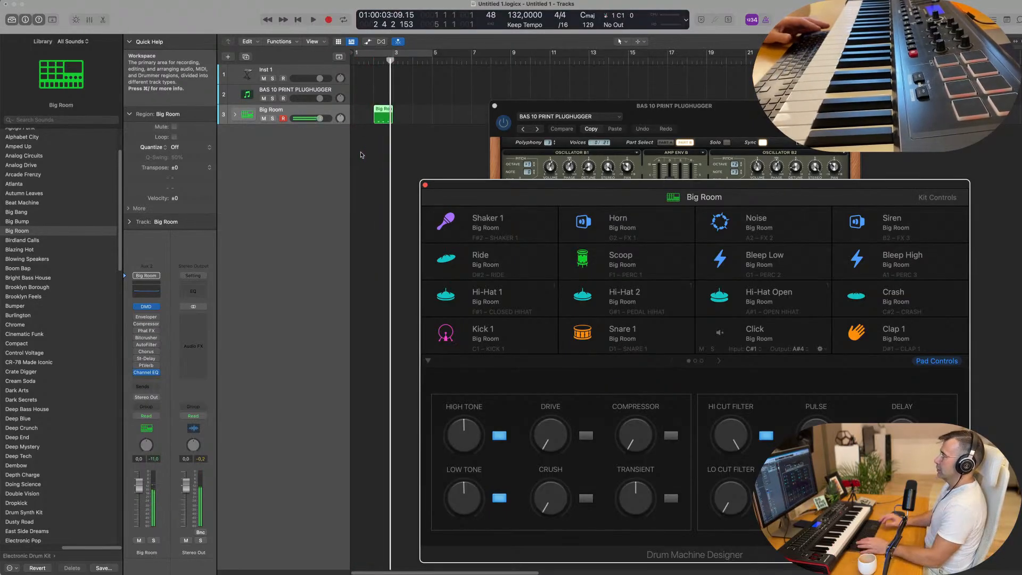
drag(379, 111, 361, 110)
Step: Open the recorded Big Room region in the Piano Roll and close the Drum Machine Designer window
double_click(360, 110)
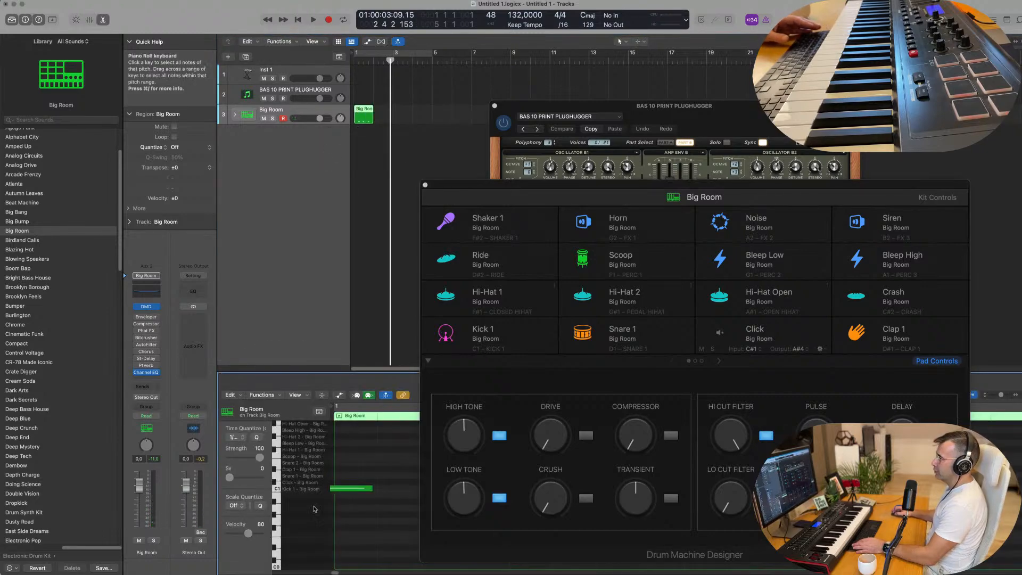
drag(498, 186, 554, 168)
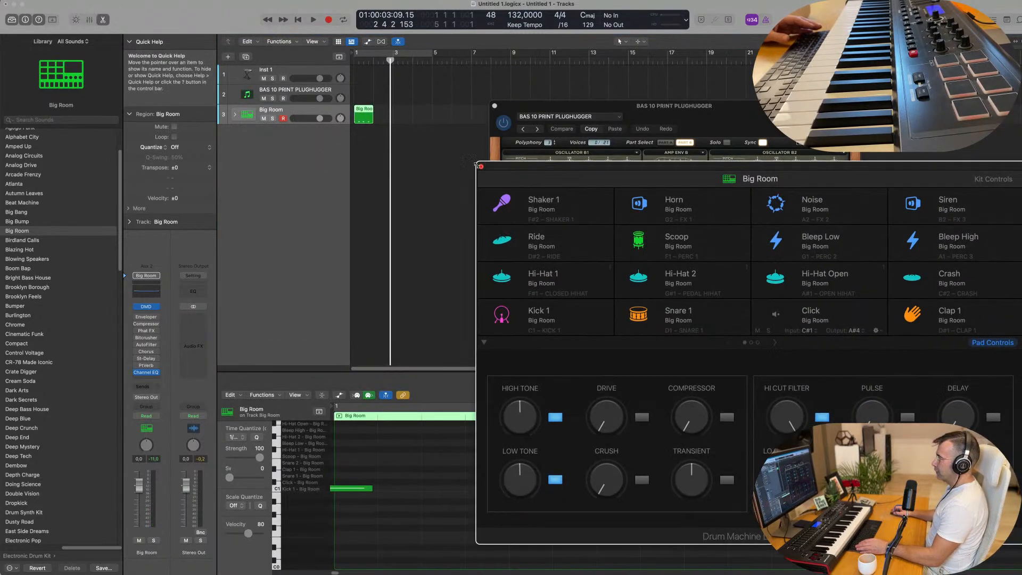
click(481, 167)
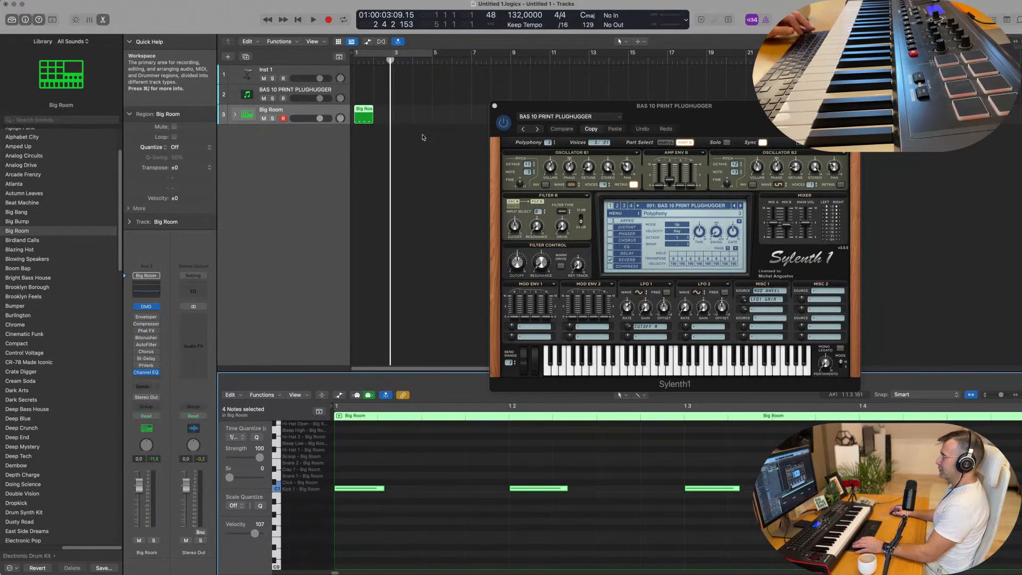
Step: Repeat the Big Room region three times to fill the first four bars
scroll(410, 125, down, 1)
click(360, 113)
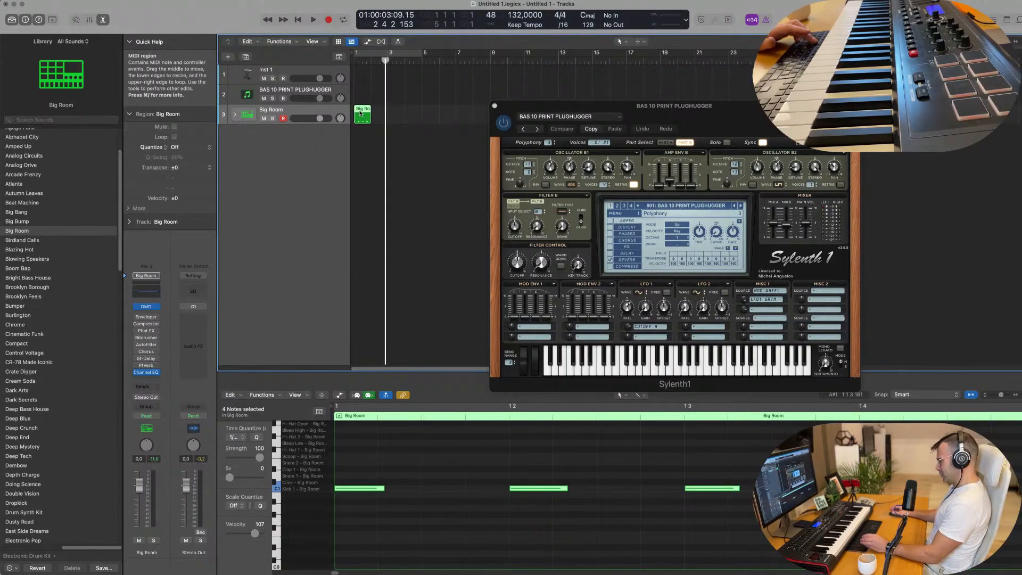
key(super+r)
key(super+r)
key(super+r)
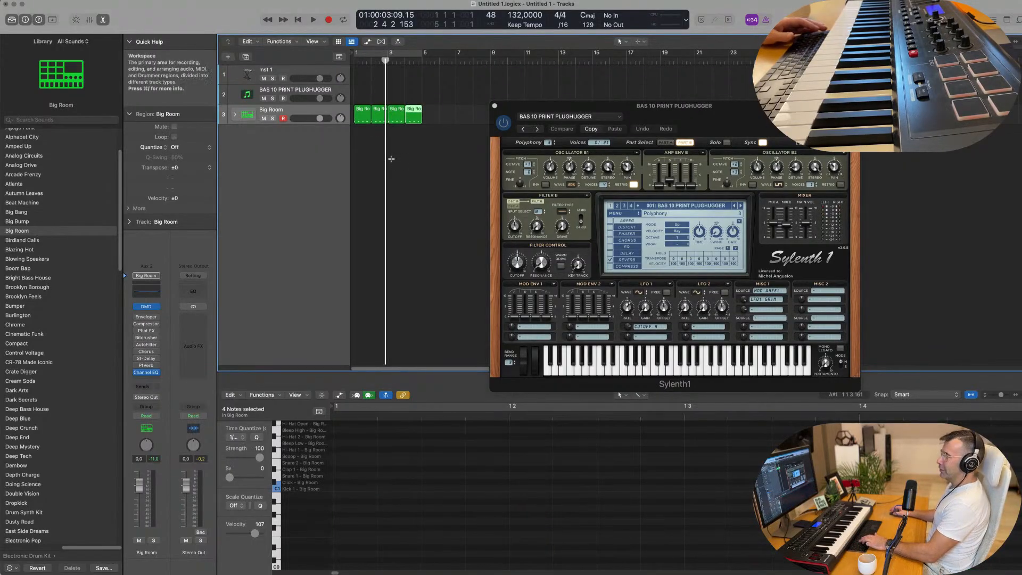
click(408, 157)
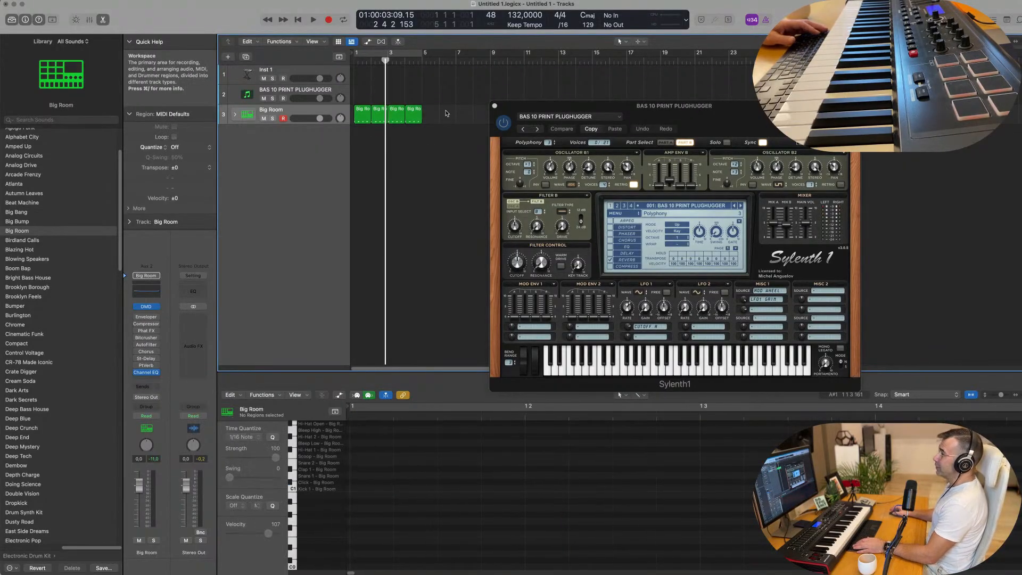
Step: Expand the Big Room track stack and move all four kick regions onto the Kick 1 track
click(234, 117)
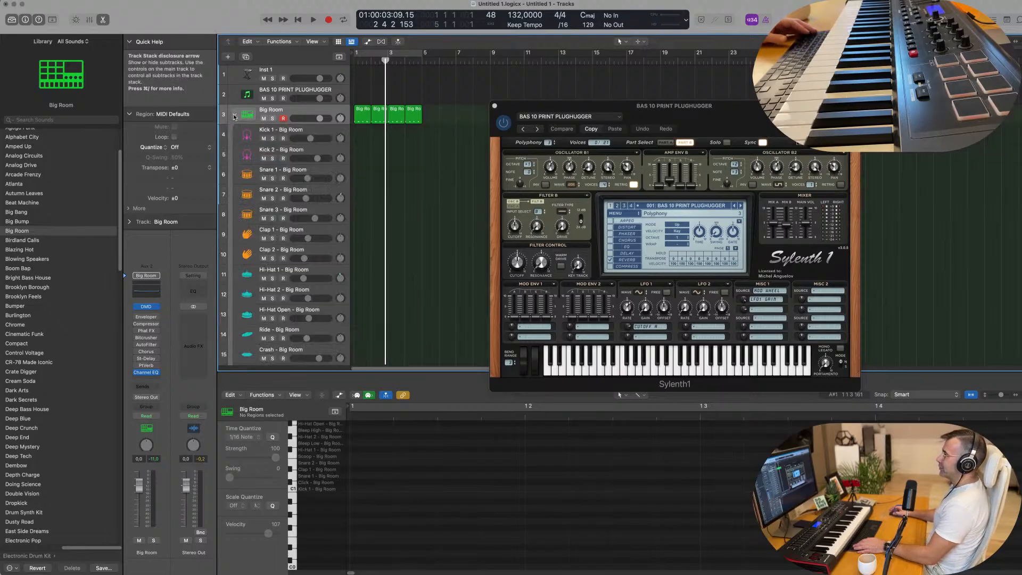
click(361, 118)
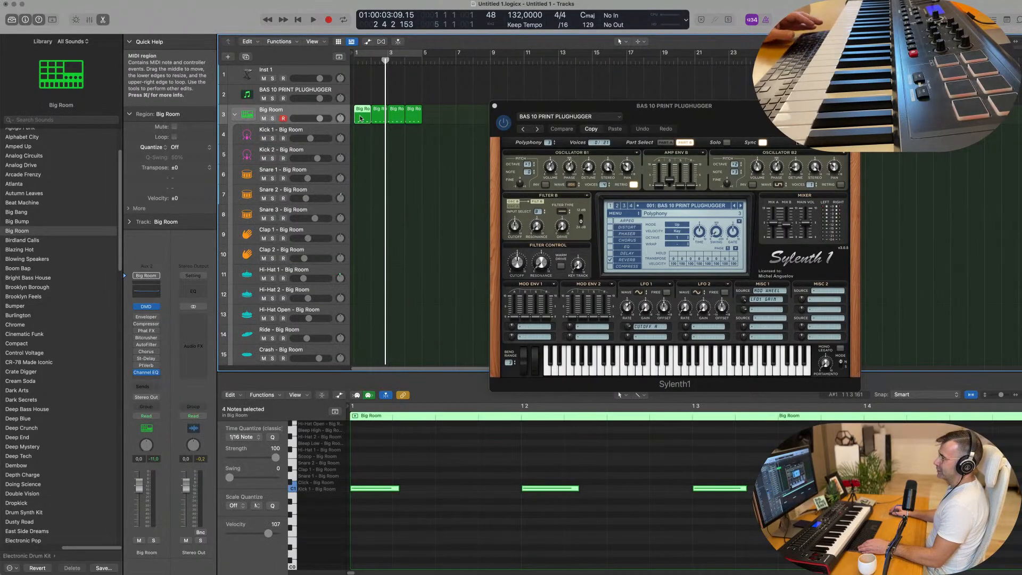
drag(360, 118, 360, 138)
drag(432, 123, 376, 132)
key(space)
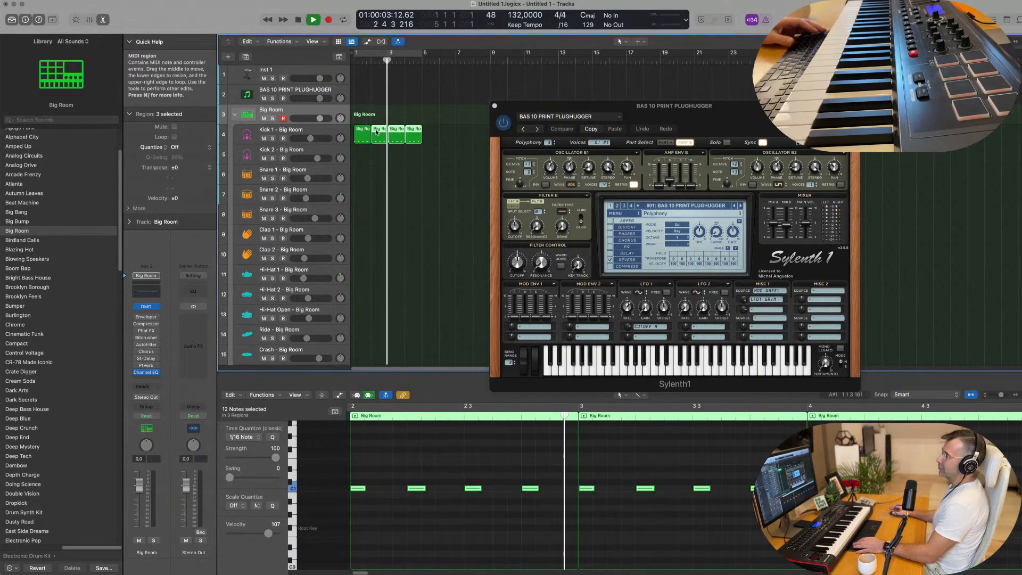
Step: Transpose the notes of the last three kick regions down six semitones during playback
click(390, 470)
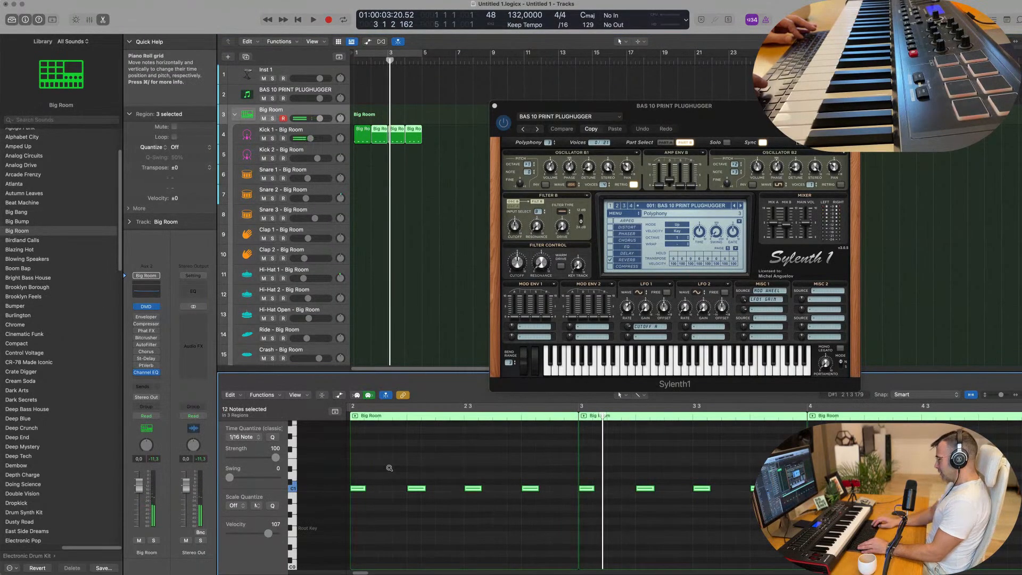
key(alt+Down)
key(alt+Down)
key(alt+Down)
key(alt+Down)
key(alt+Down)
key(alt+Down)
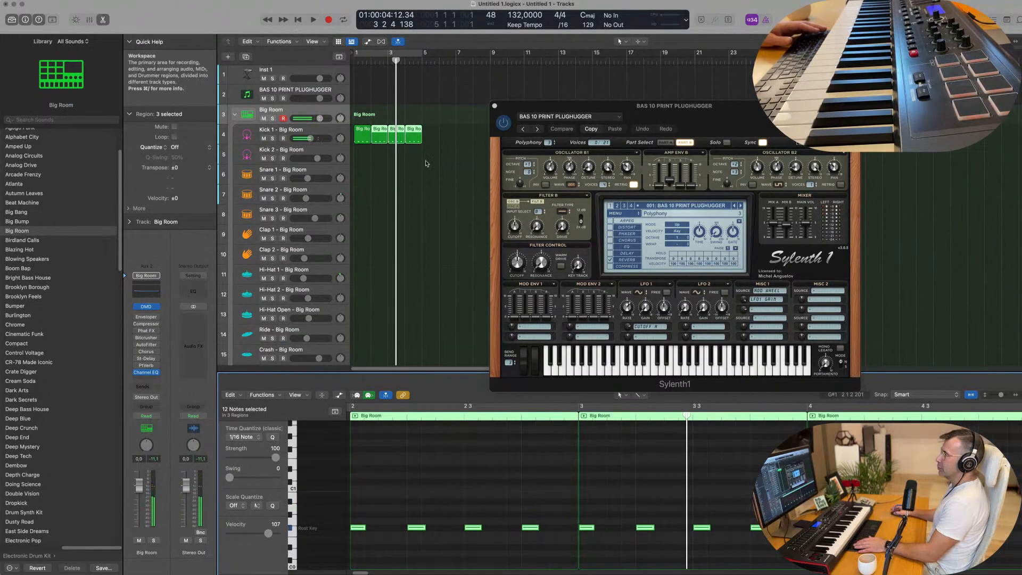
Step: Turn on a cycle range covering the four kick regions from bar 1 and play it briefly
click(377, 53)
key(space)
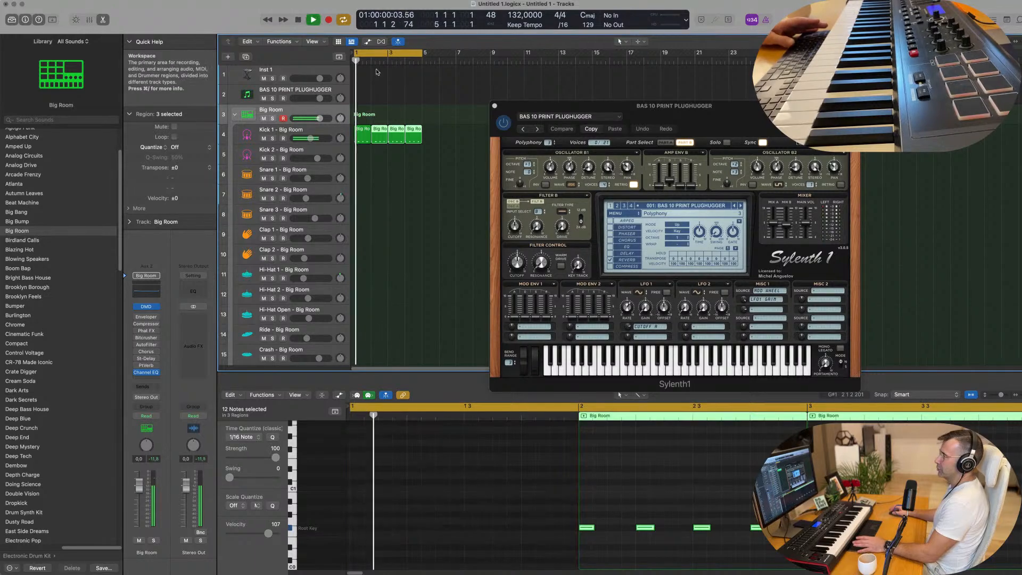
key(space)
Step: Delete the first Kick 1 region and replace it at bar 1 with a copy of the second one
click(366, 139)
key(Delete)
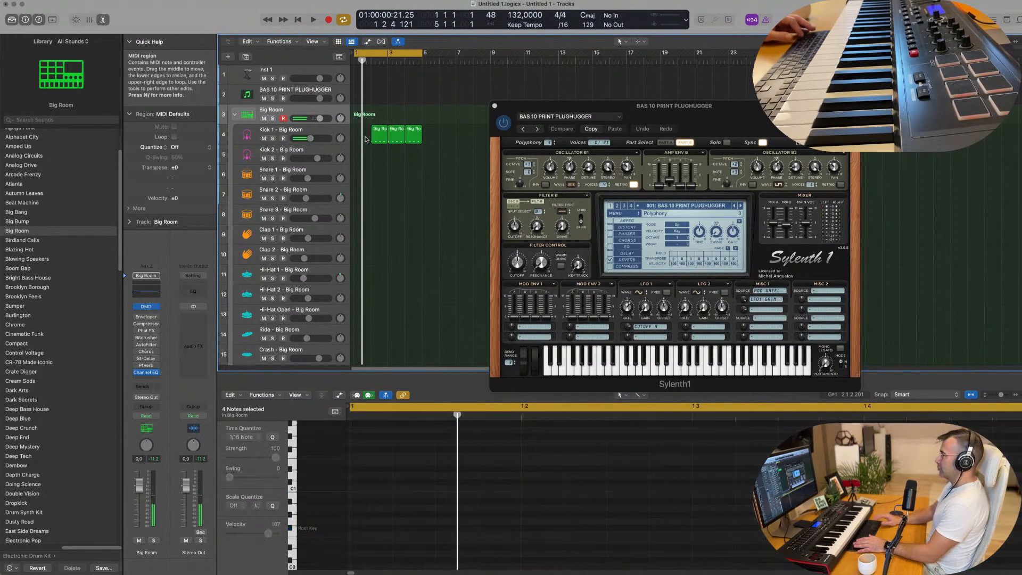
click(377, 138)
drag(363, 138, 362, 138)
Step: Play the kick loop, select the Kick 1 track and increase its track height
key(space)
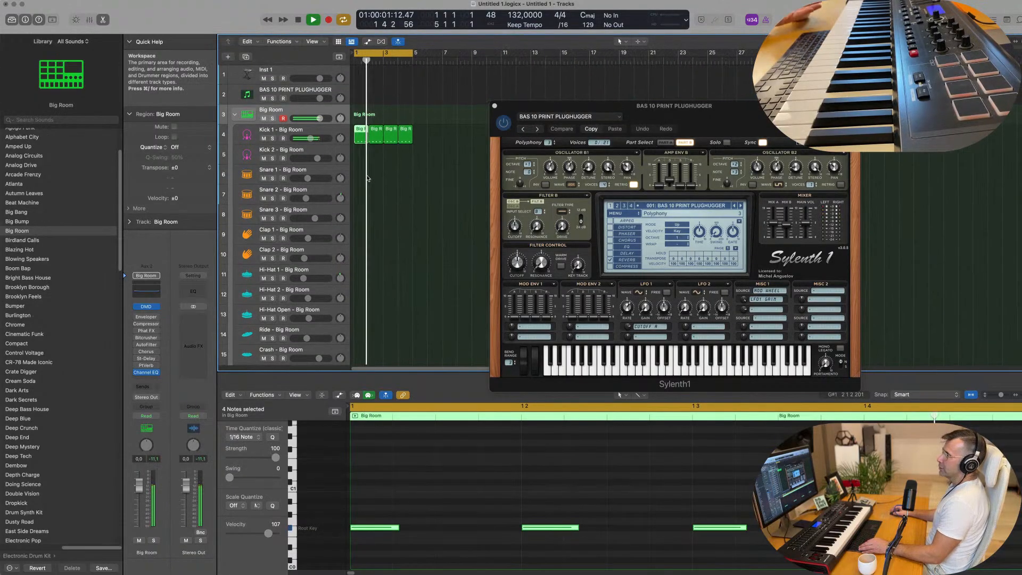
click(326, 133)
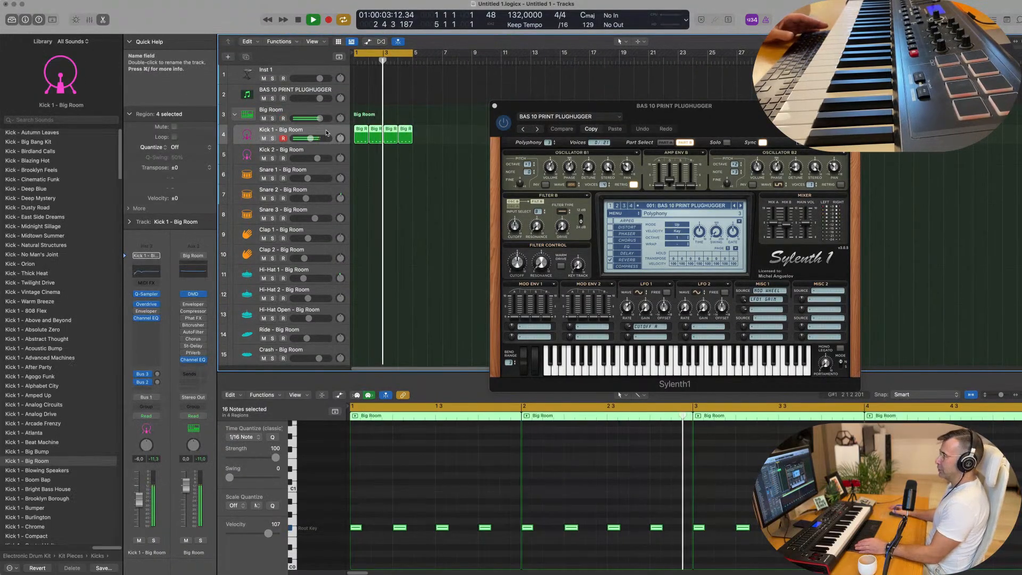
drag(325, 144, 326, 150)
key(space)
scroll(383, 176, down, 2)
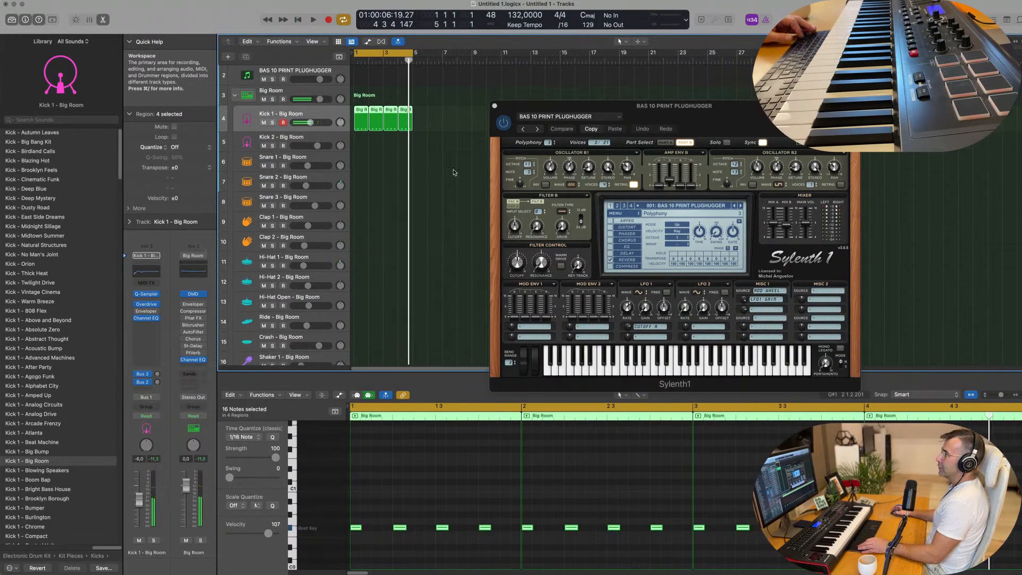
Step: Copy the first Kick 1 region to the Hi-Hat 1 track, then shift its notes later and transpose them up
click(362, 114)
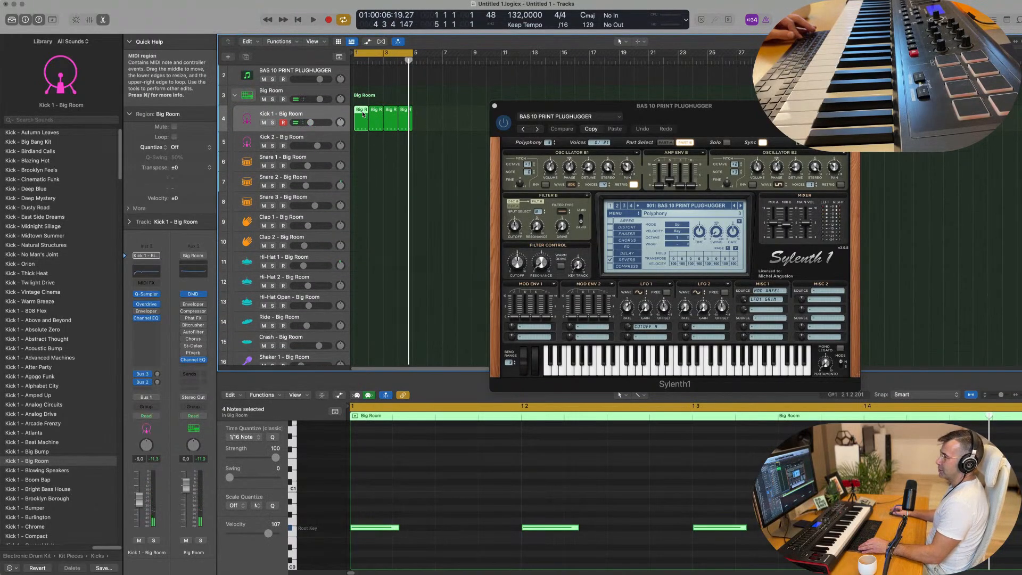
drag(362, 114, 362, 258)
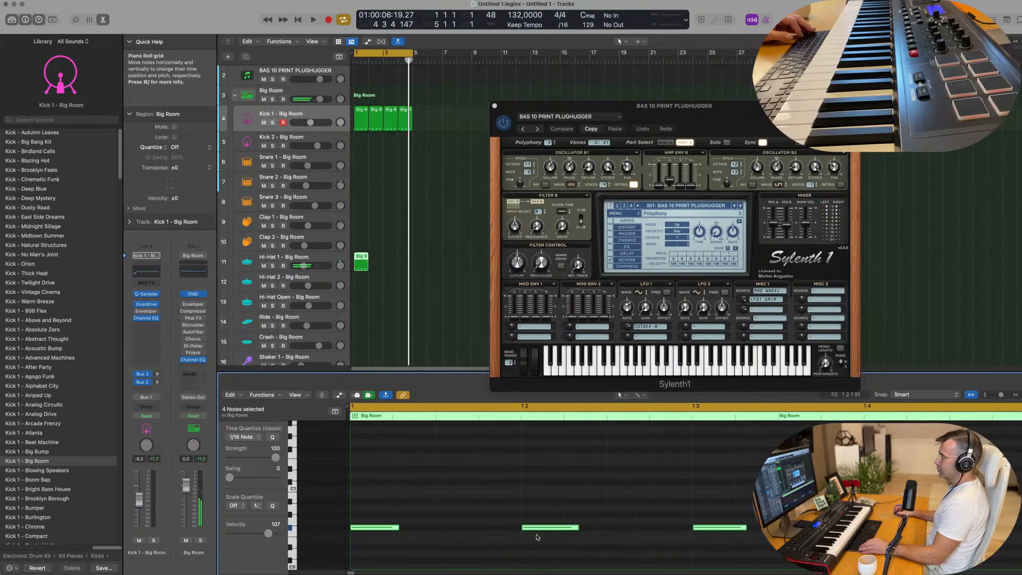
drag(400, 529, 471, 531)
key(alt+shift+Up)
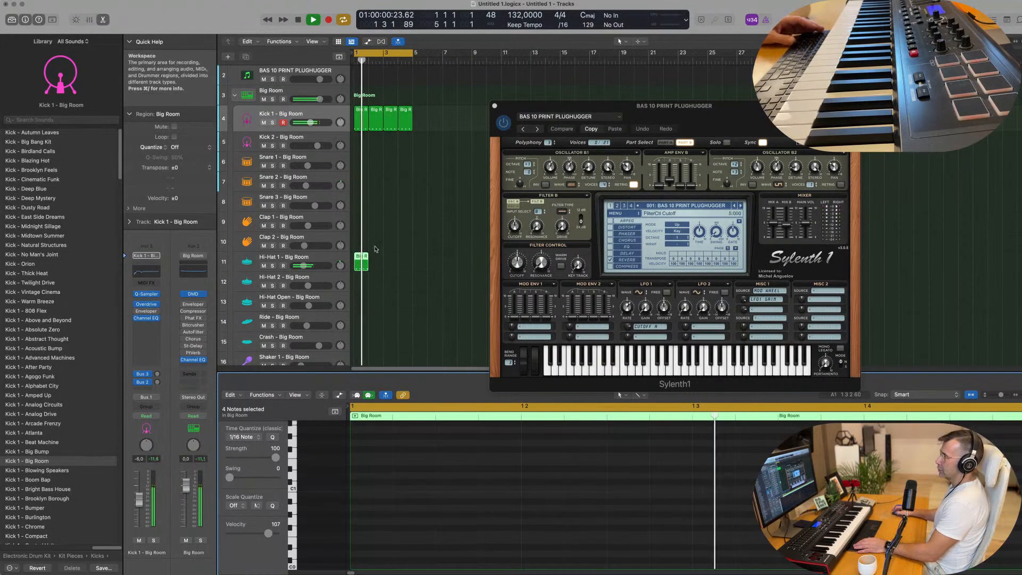
Step: Repeat the Hi-Hat 1 region to fill four bars and move the Sylenth1 window away from the arrangement
key(super+r)
key(super+r)
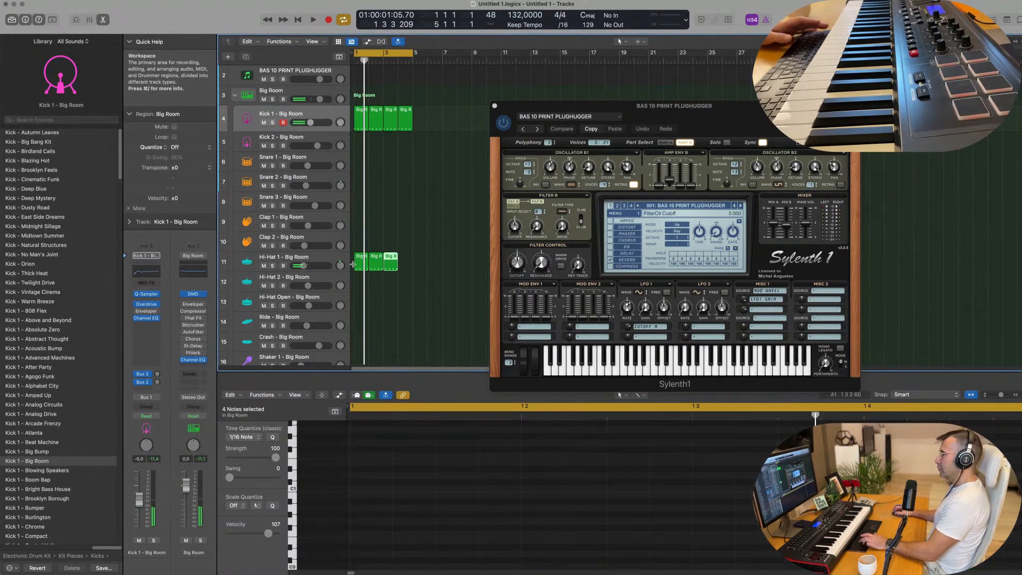
key(space)
drag(543, 106, 634, 80)
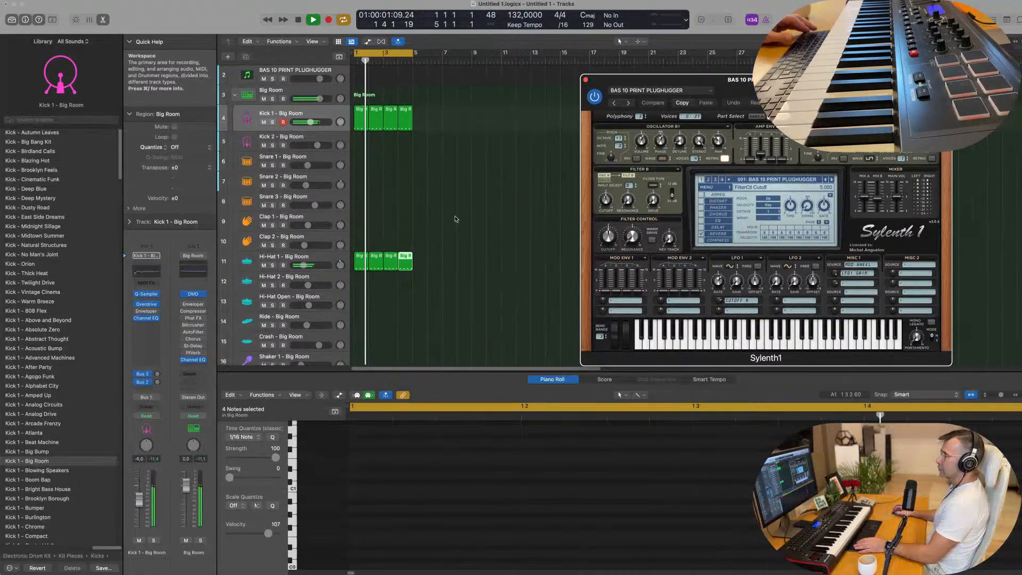
scroll(455, 219, down, 4)
scroll(404, 175, up, 4)
key(space)
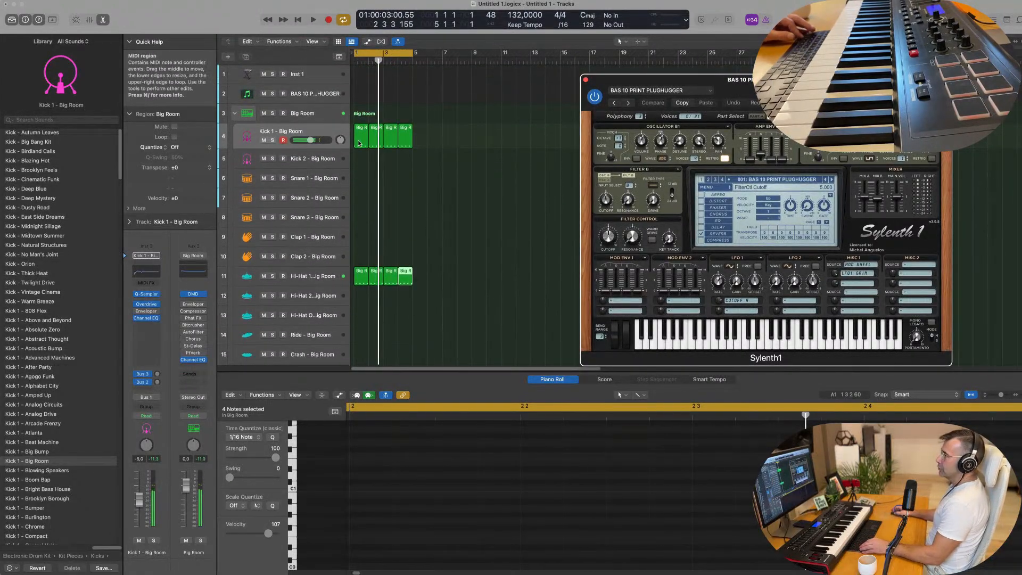
Step: Copy the first Kick 1 region to the Snare 1 track, keeping only the notes on beats 2 and 4, raised an octave
click(362, 137)
drag(362, 137, 362, 178)
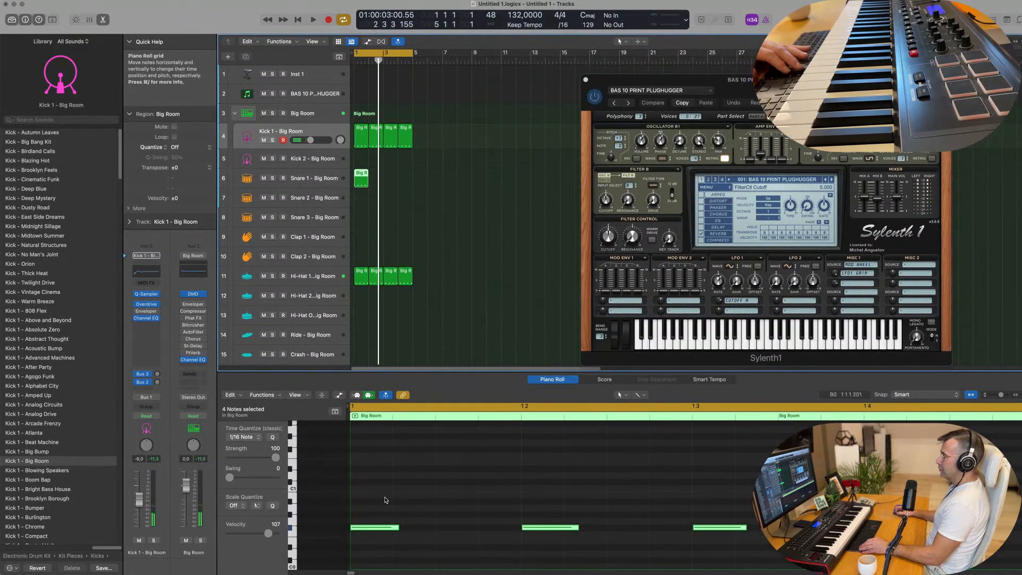
drag(655, 492, 721, 545)
key(Delete)
drag(535, 494, 946, 542)
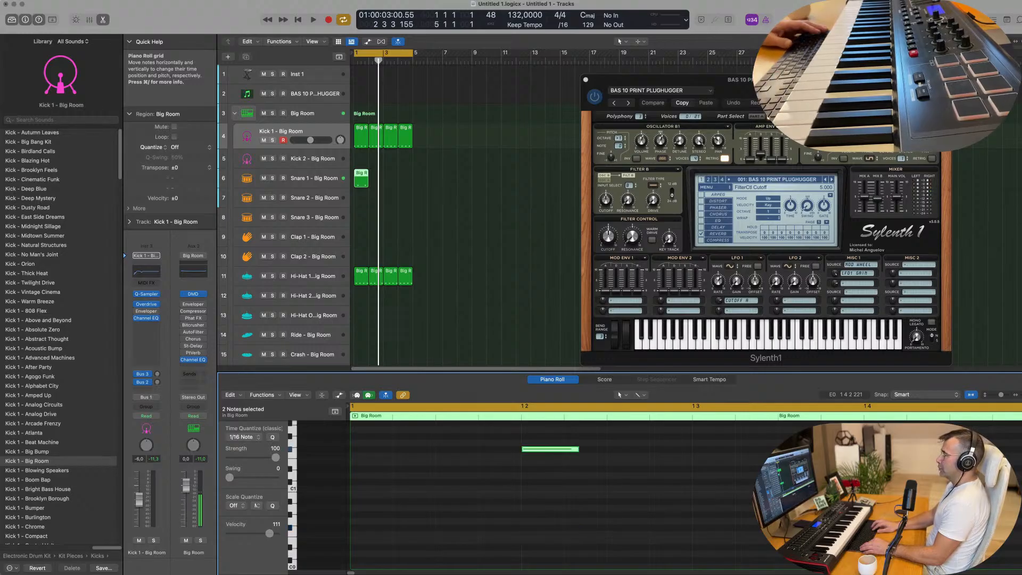
Step: Play the beat with the snare and repeat the Snare 1 region three times to fill four bars
key(space)
key(space)
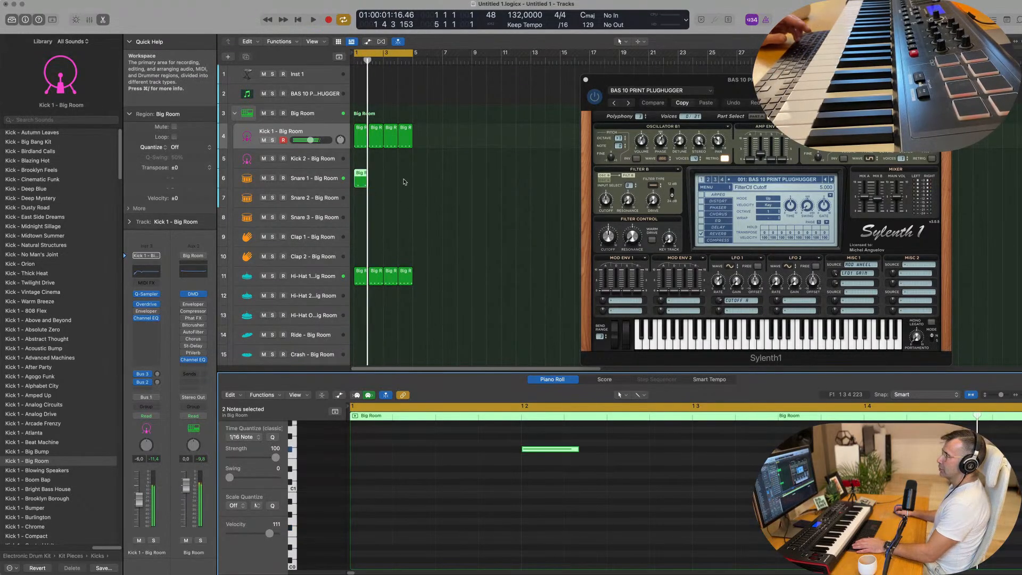
drag(404, 180, 352, 181)
key(super+r)
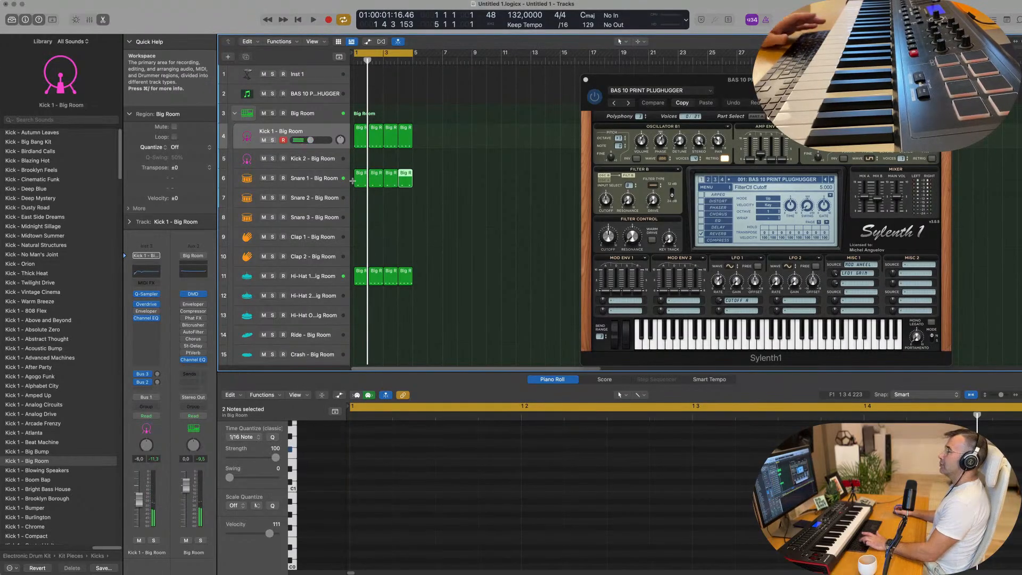
Step: Review the notes of the first Kick 1 and Snare 1 regions and play back the beat
click(360, 142)
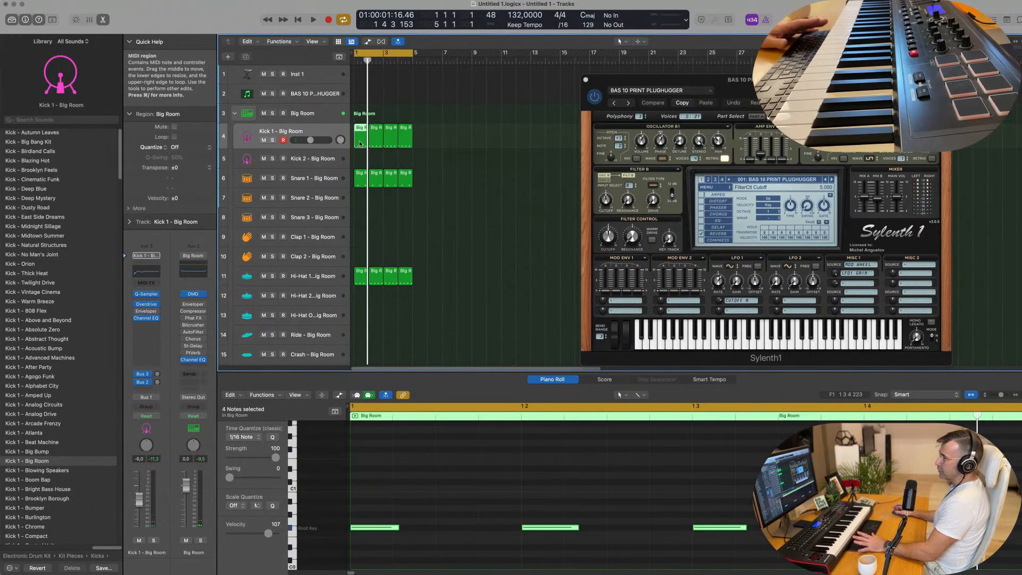
click(362, 179)
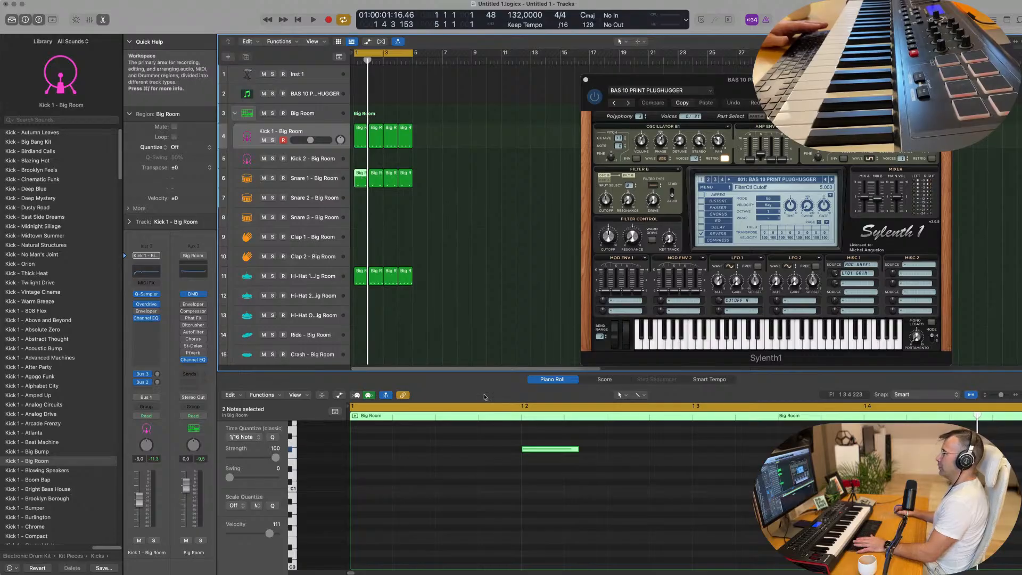
scroll(476, 495, up, 1)
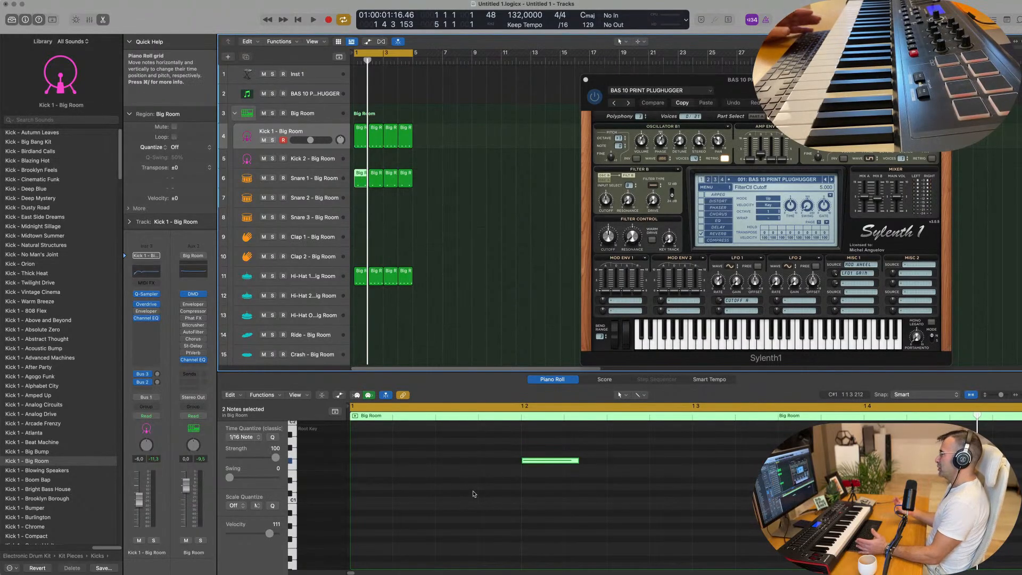
scroll(428, 238, down, 2)
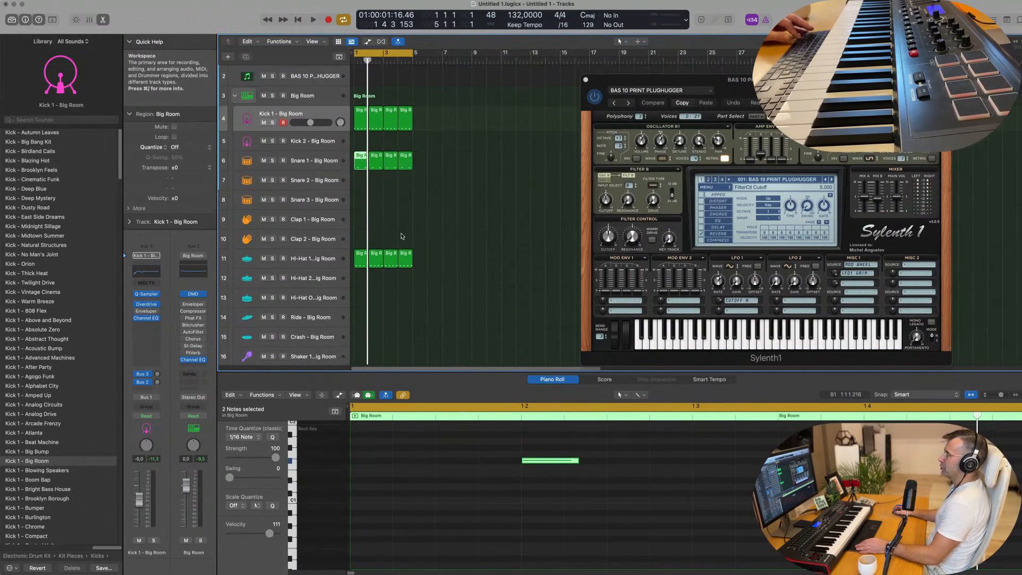
key(space)
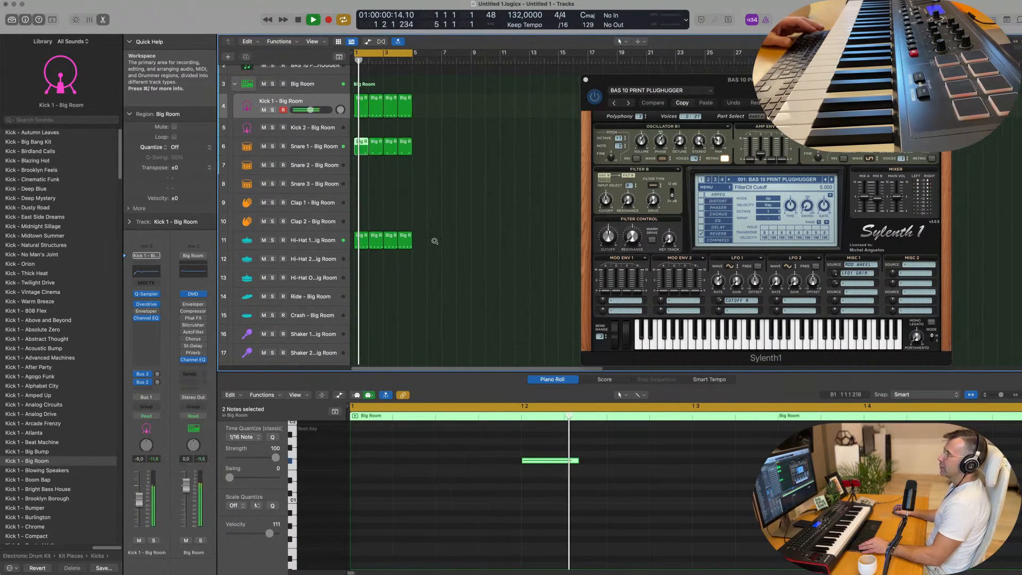
click(338, 154)
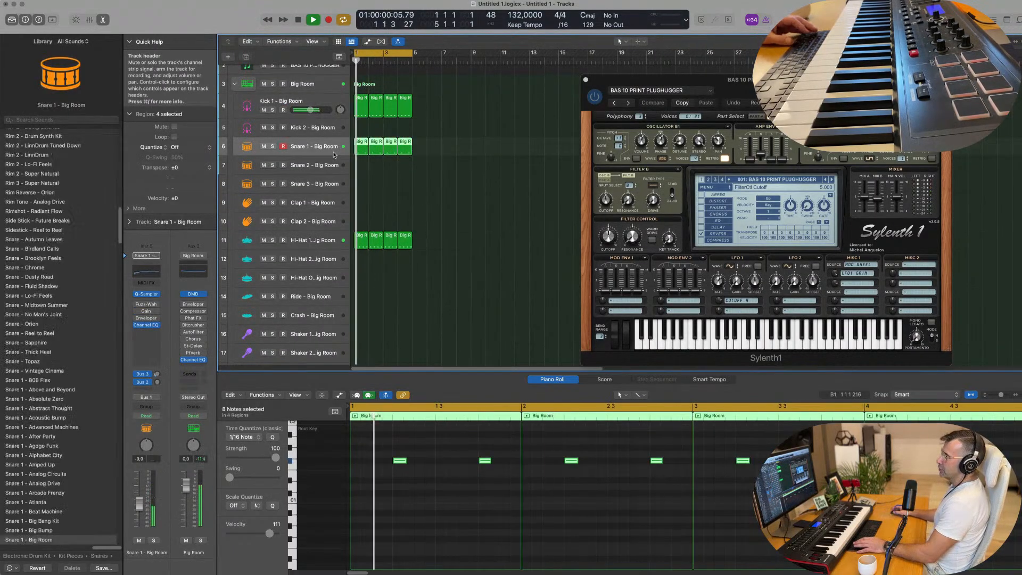
scroll(457, 211, down, 3)
key(space)
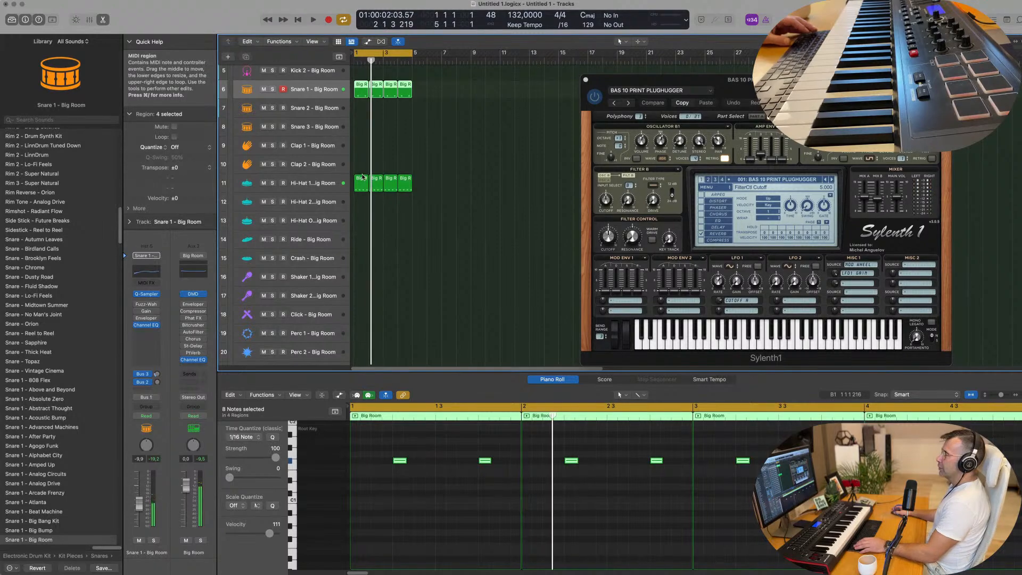
Step: Copy the first Kick 1 region to the Ride track, raise its notes three octaves and audition it with the beat
scroll(360, 186, up, 3)
click(359, 95)
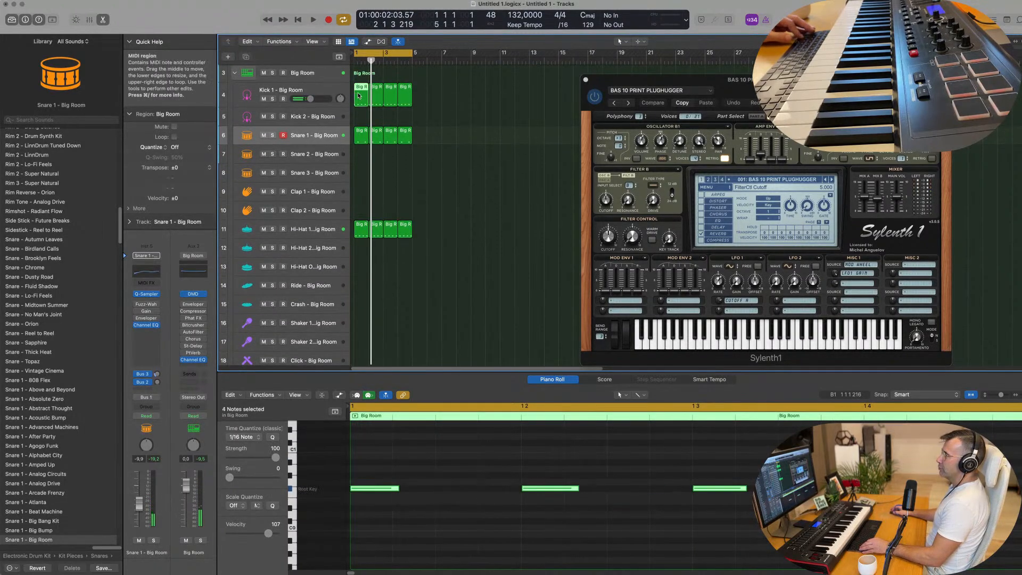
drag(361, 94, 356, 291)
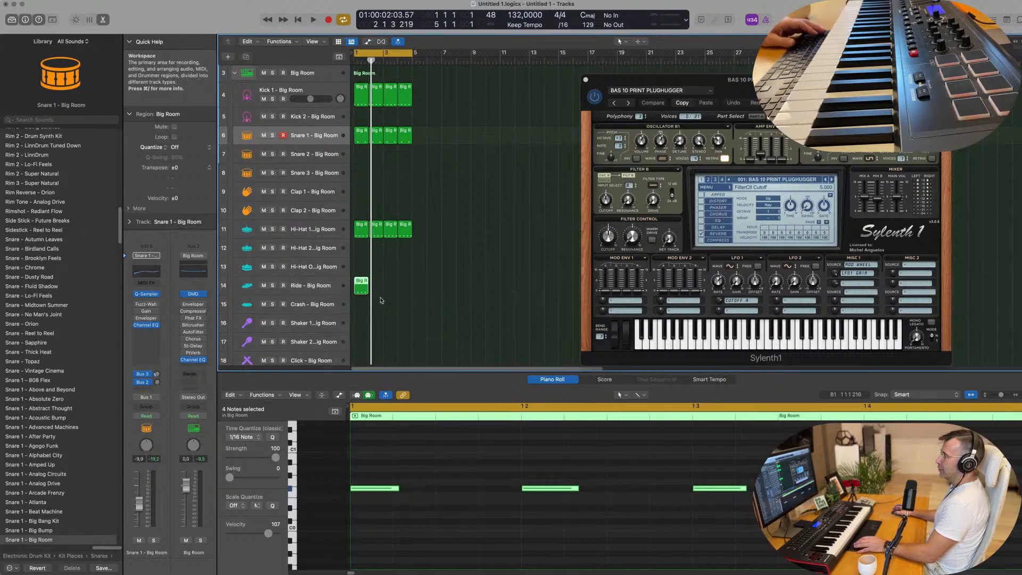
click(331, 290)
key(space)
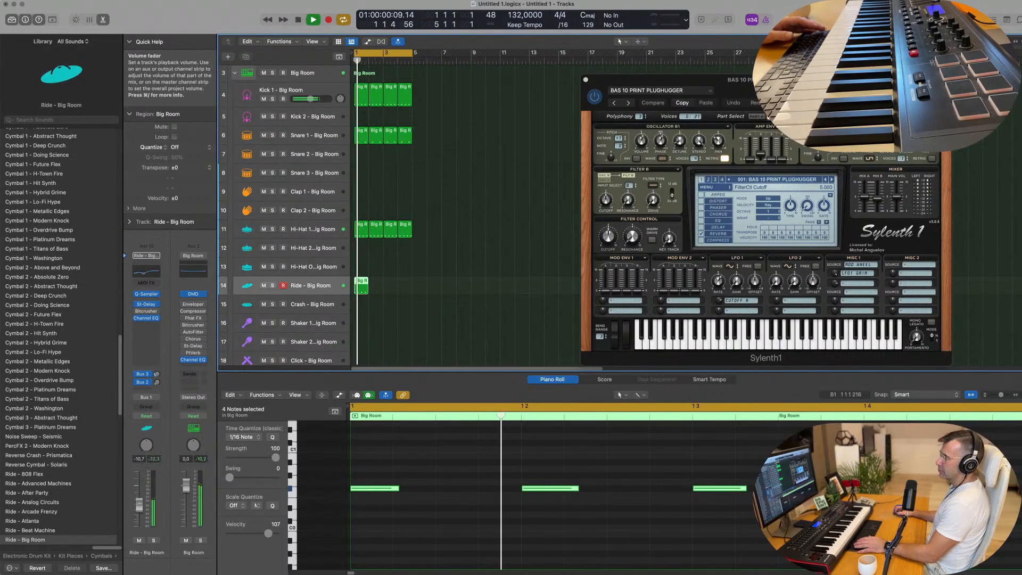
key(space)
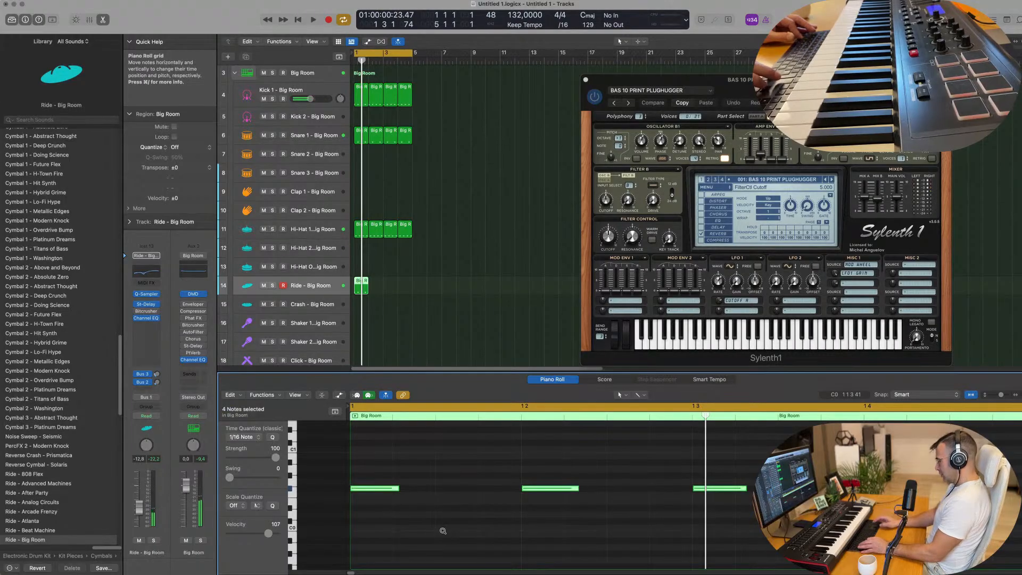
key(space)
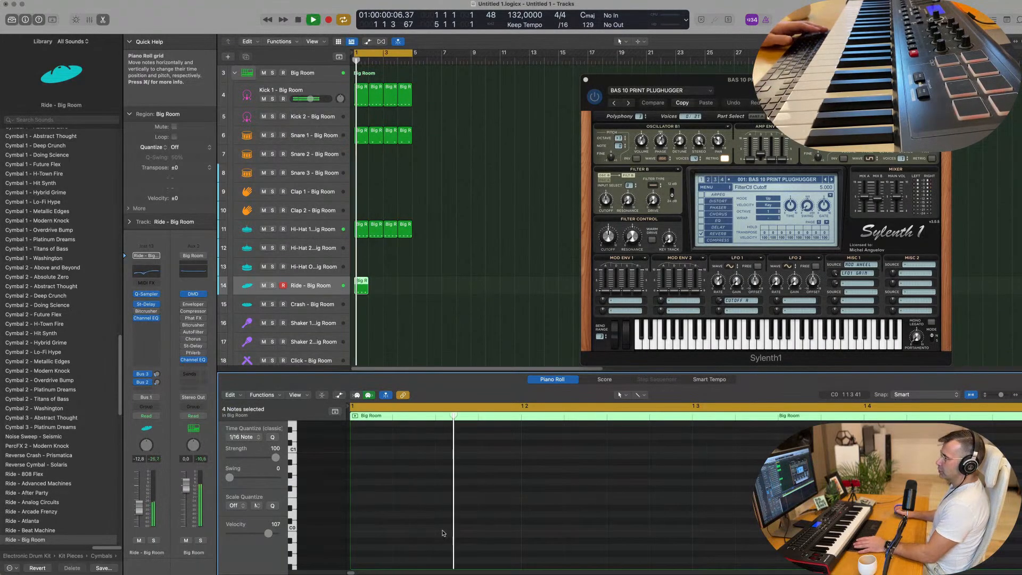
Step: Repeat the Ride region three times to fill four bars
click(346, 288)
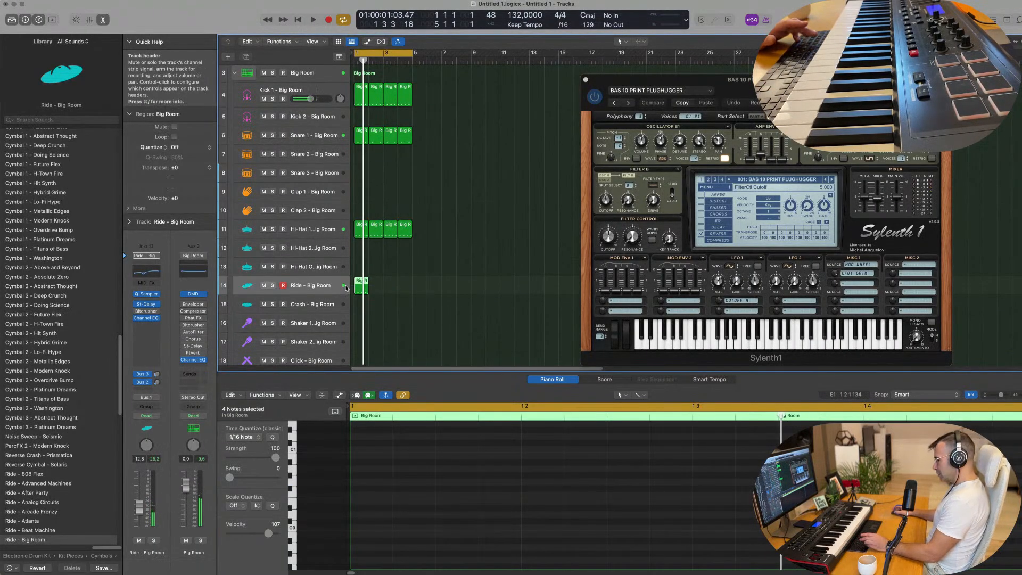
key(super+r)
key(super+r)
key(super+r)
Step: Lower the Ride track's volume to -20.0 dB while the beat plays, and reduce the track height to show more tracks
click(326, 287)
key(space)
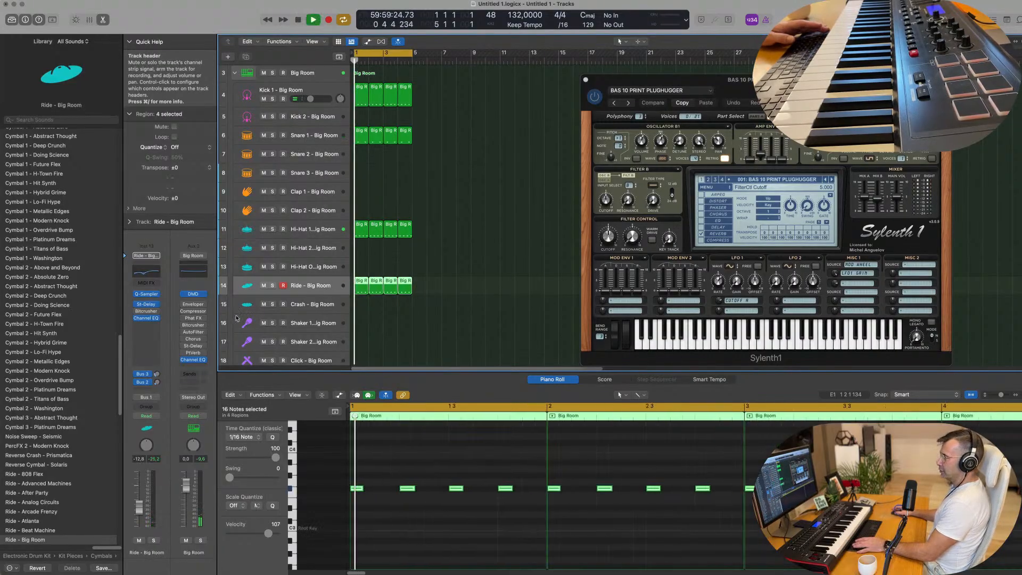
drag(139, 508, 139, 514)
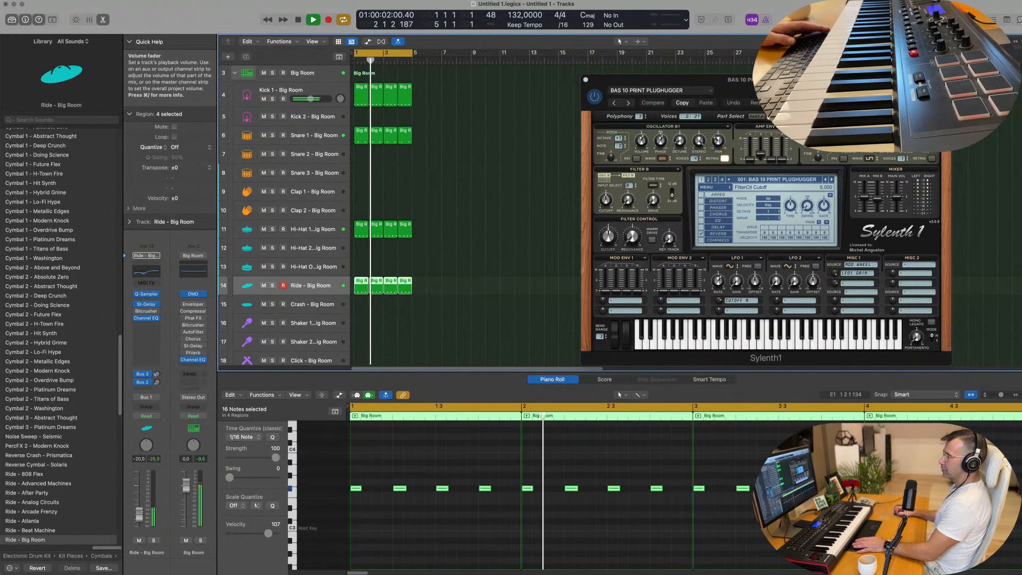
scroll(484, 293, down, 3)
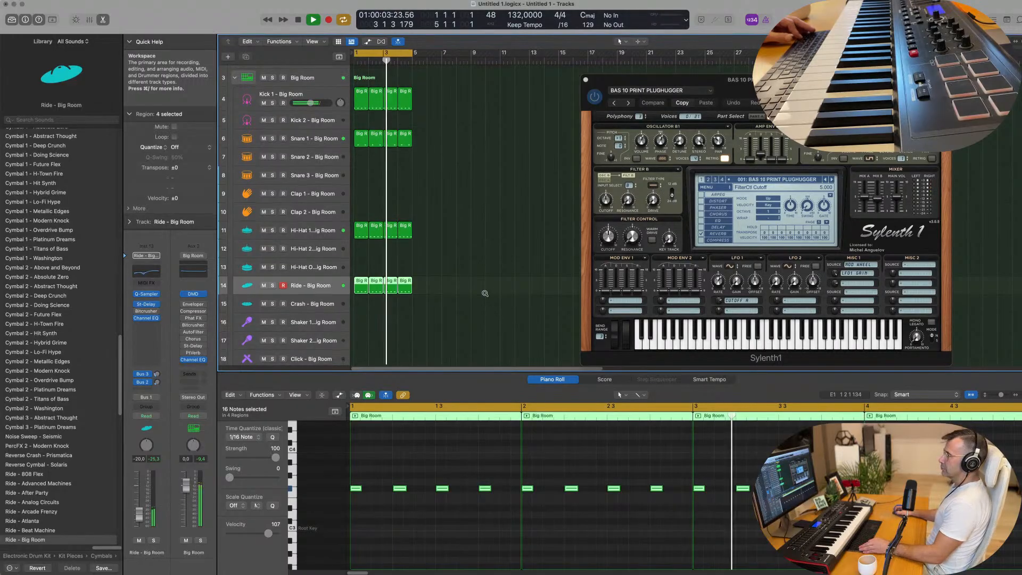
scroll(464, 274, down, 2)
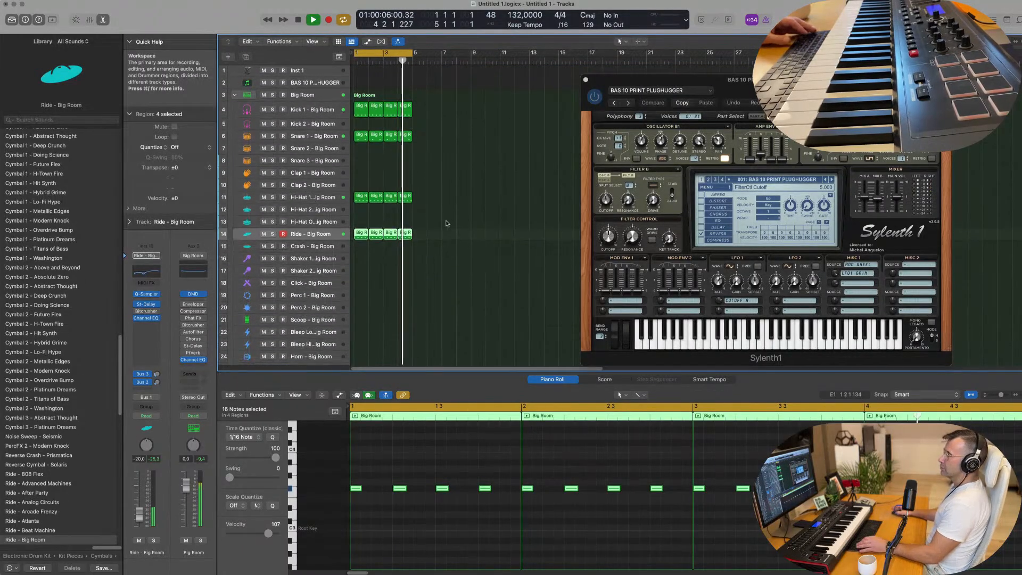
key(space)
Step: Copy the first Kick 1 region to the Clap 1 track, keeping one note raised two octaves and placed halfway between beats 2 and 3
drag(361, 113, 358, 171)
drag(531, 461, 918, 509)
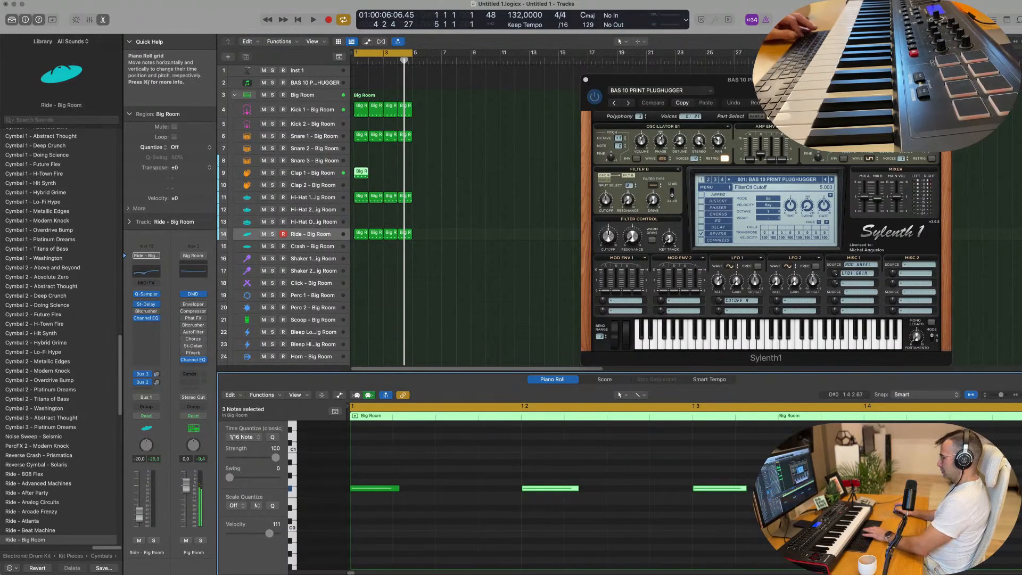
drag(625, 483, 385, 514)
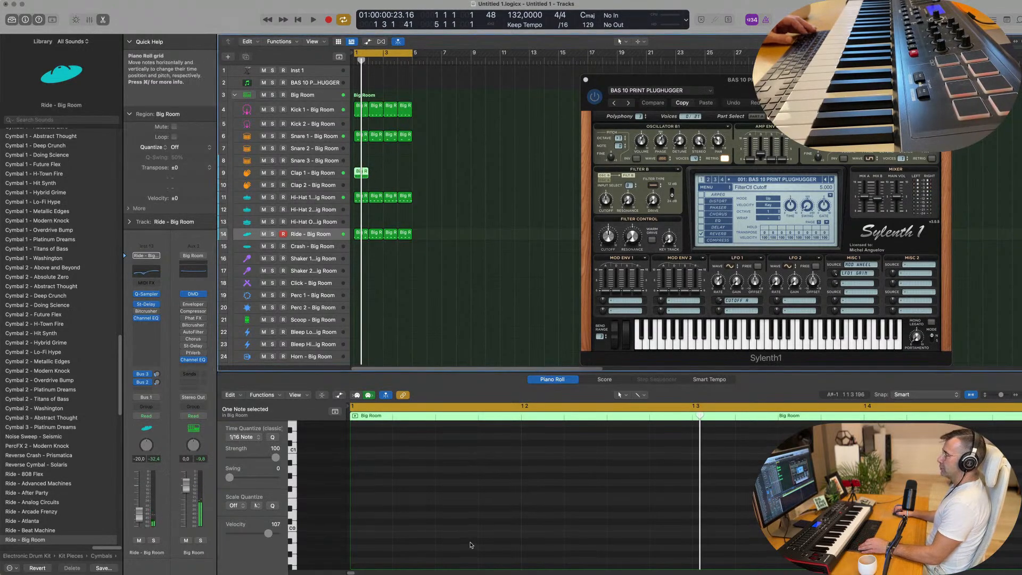
scroll(470, 545, up, 10)
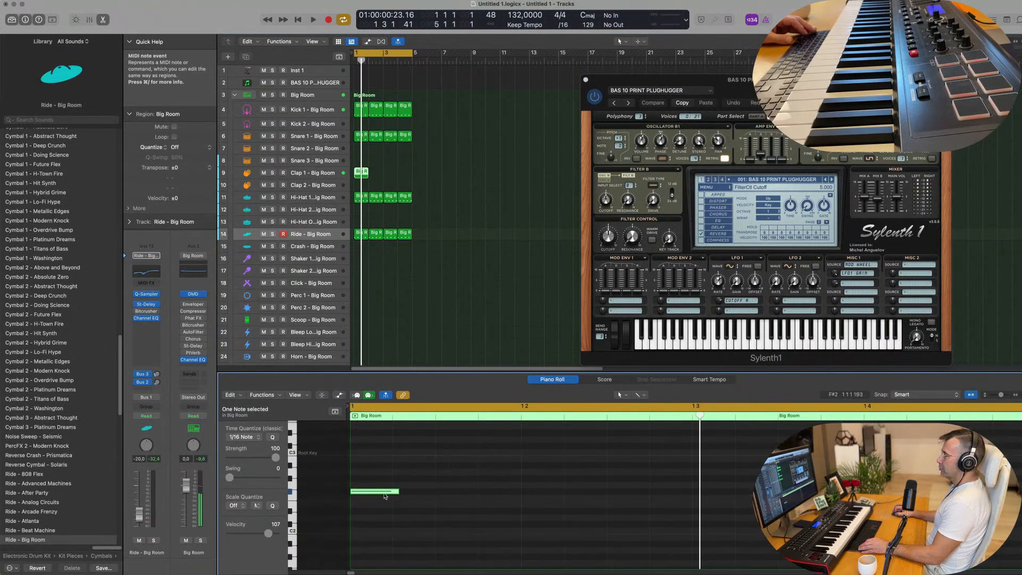
drag(394, 491, 637, 494)
key(space)
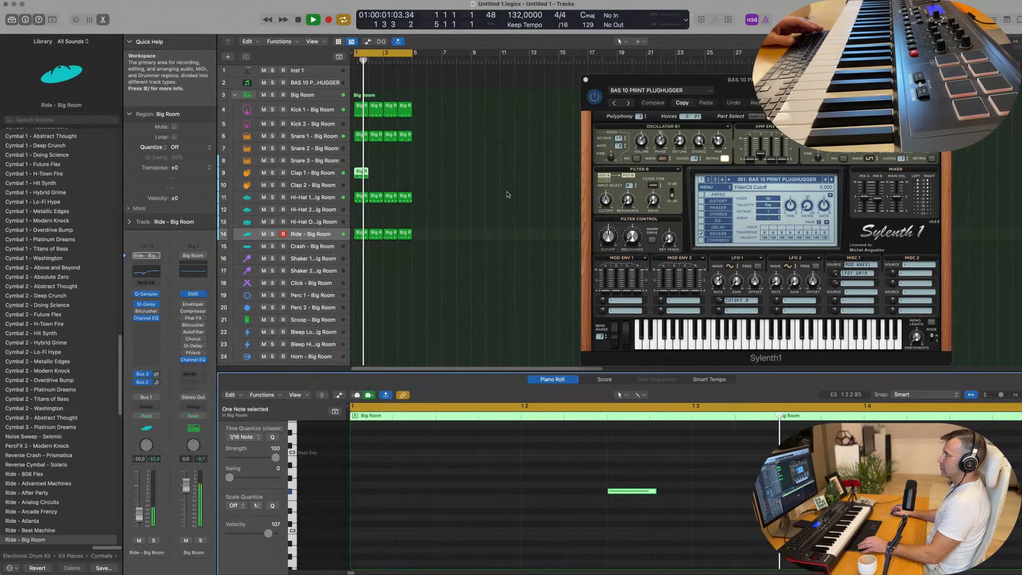
Step: Repeat the Clap 1 region three times to fill four bars
drag(415, 165, 354, 179)
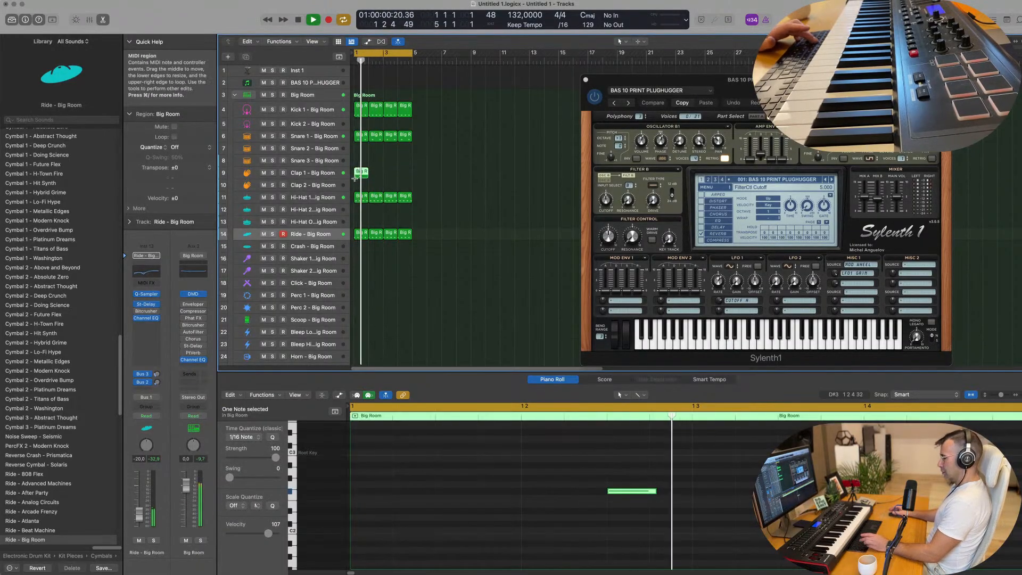
key(super+r)
key(super+r)
key(super+r)
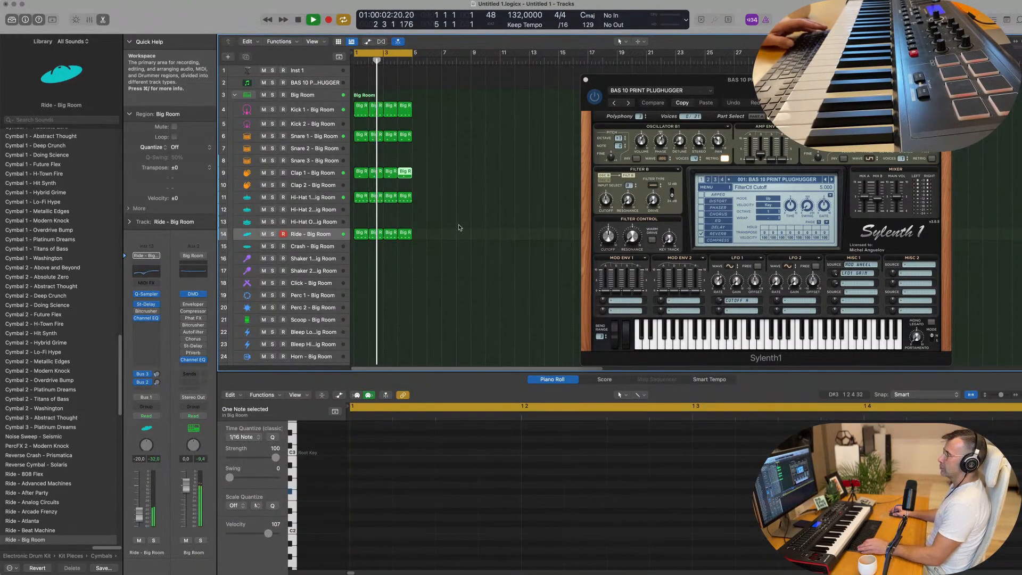
Step: Copy the first Clap 1 region to the Scoop track and move its note later in the bar, just after beat 4
scroll(433, 201, down, 1)
scroll(434, 201, down, 3)
click(361, 123)
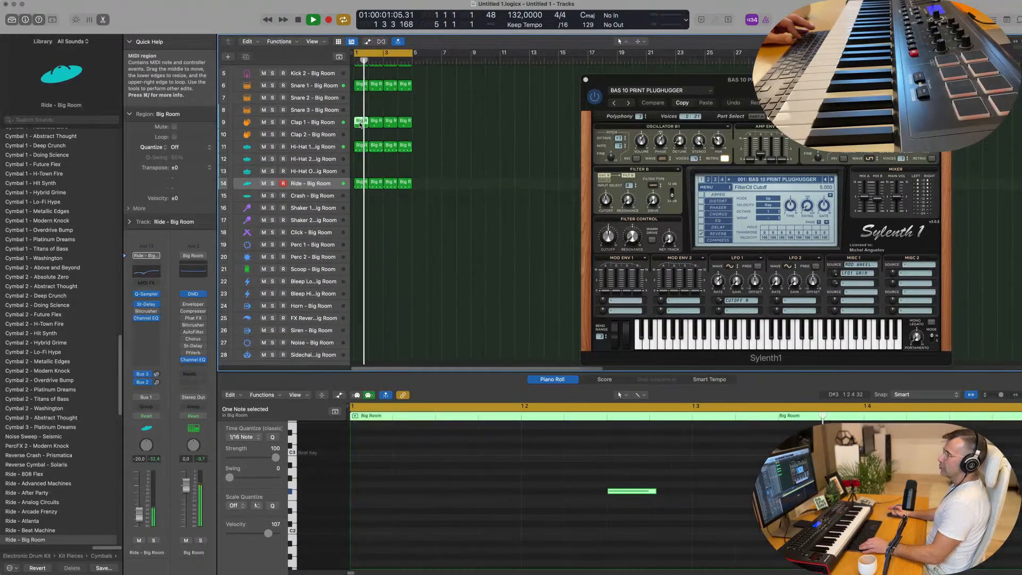
drag(360, 124, 350, 272)
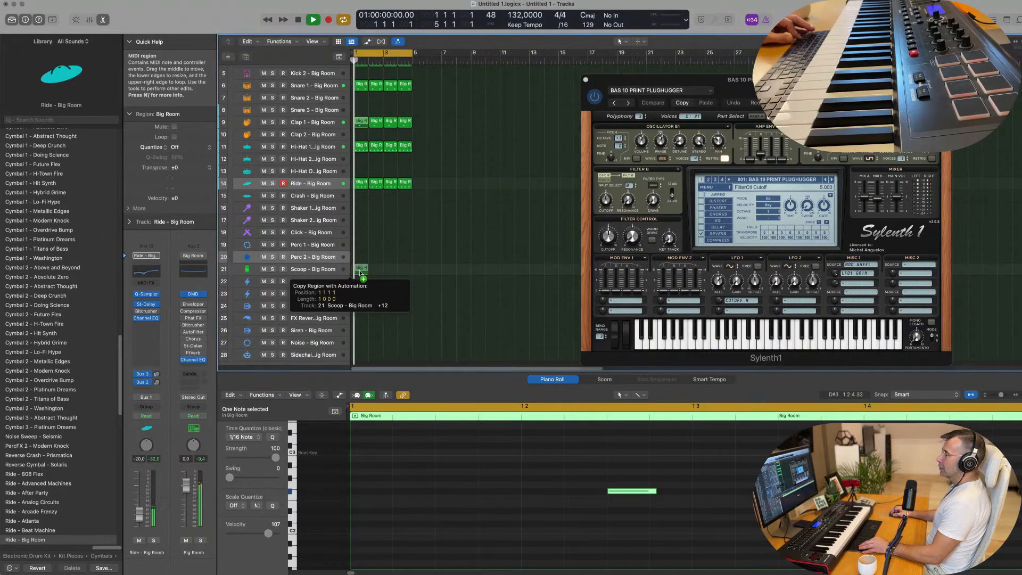
drag(360, 273, 359, 271)
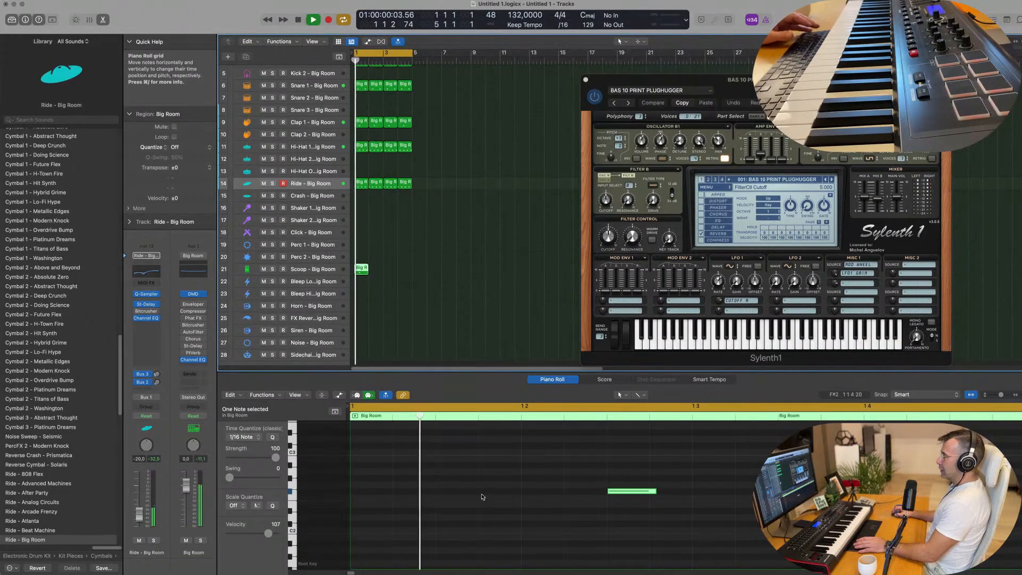
scroll(526, 507, down, 2)
drag(573, 494, 774, 497)
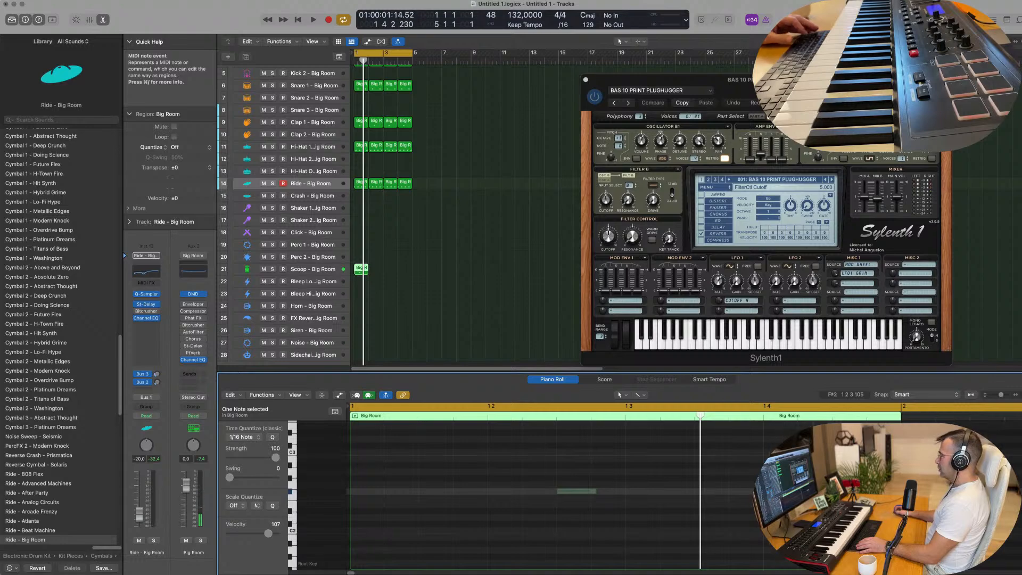
drag(846, 491, 844, 491)
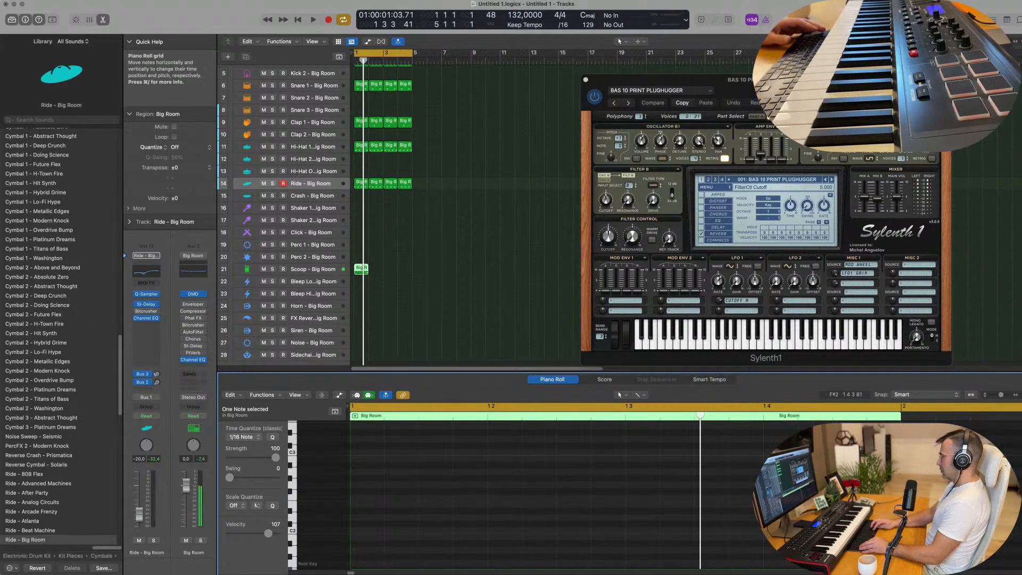
Step: Play the beat, repeat the Scoop region to fill four bars and delete the surplus beyond the fourth bar
key(space)
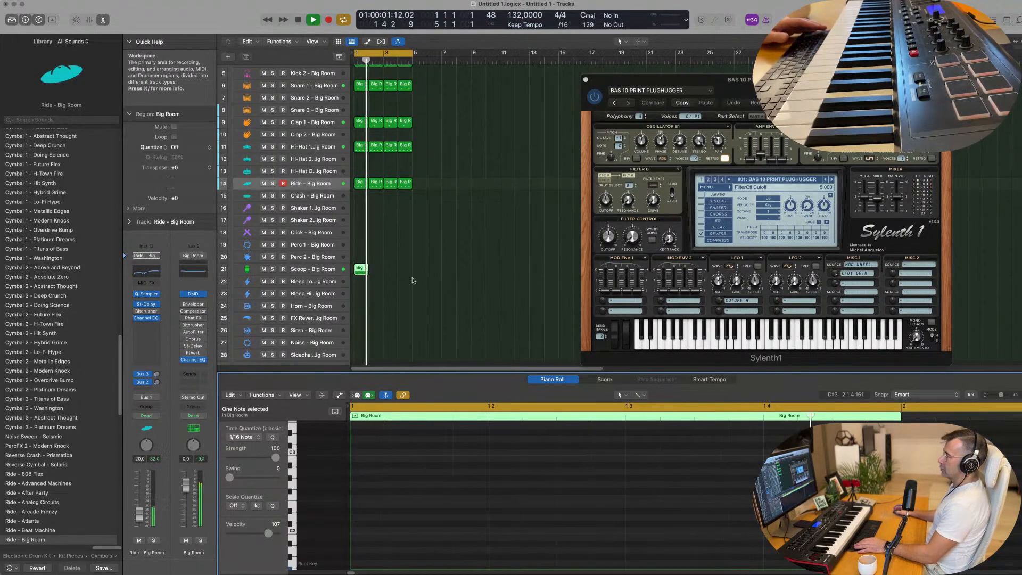
key(super+r)
key(super+r)
key(super+r)
key(super+r)
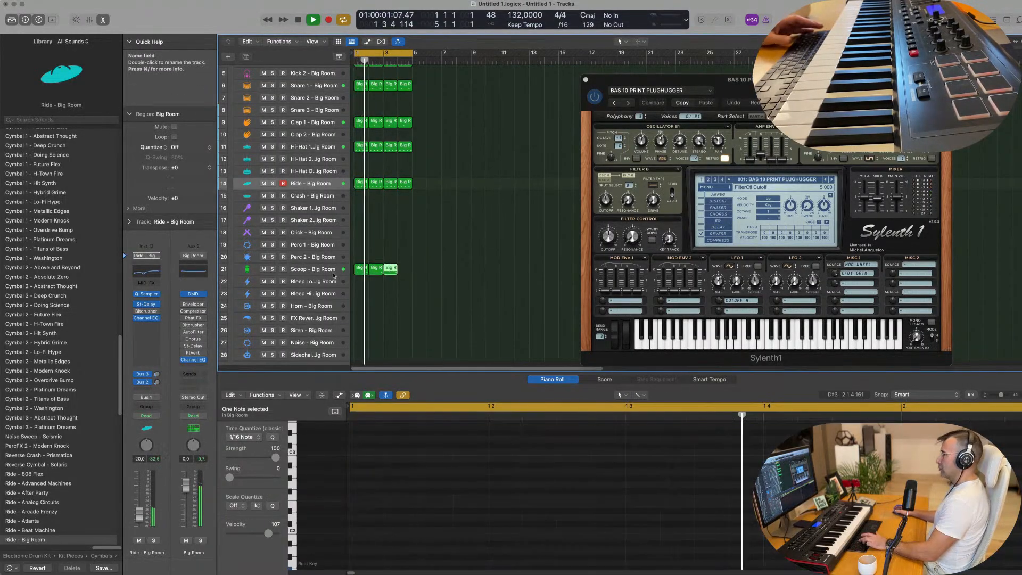
drag(450, 264, 407, 289)
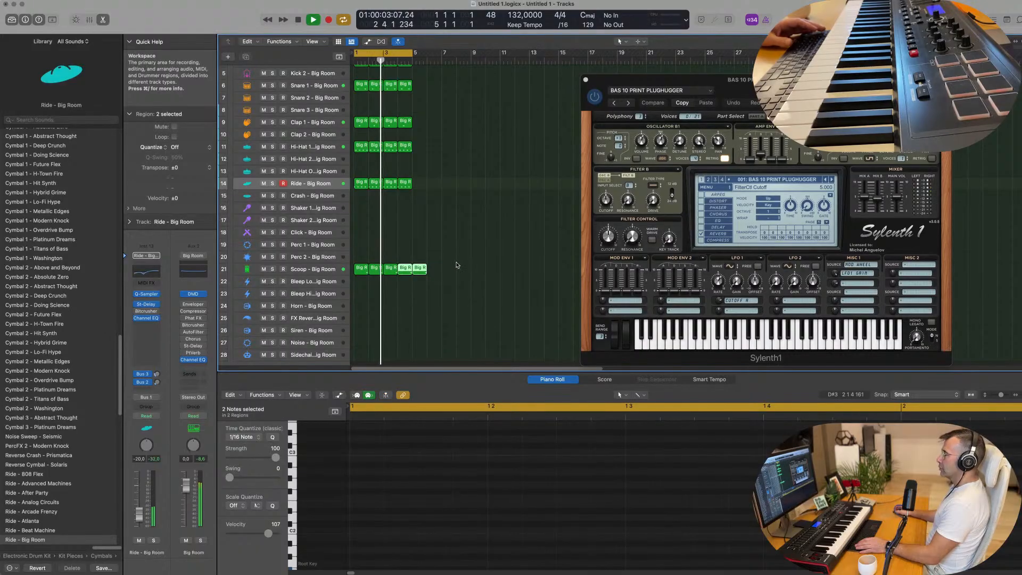
key(Delete)
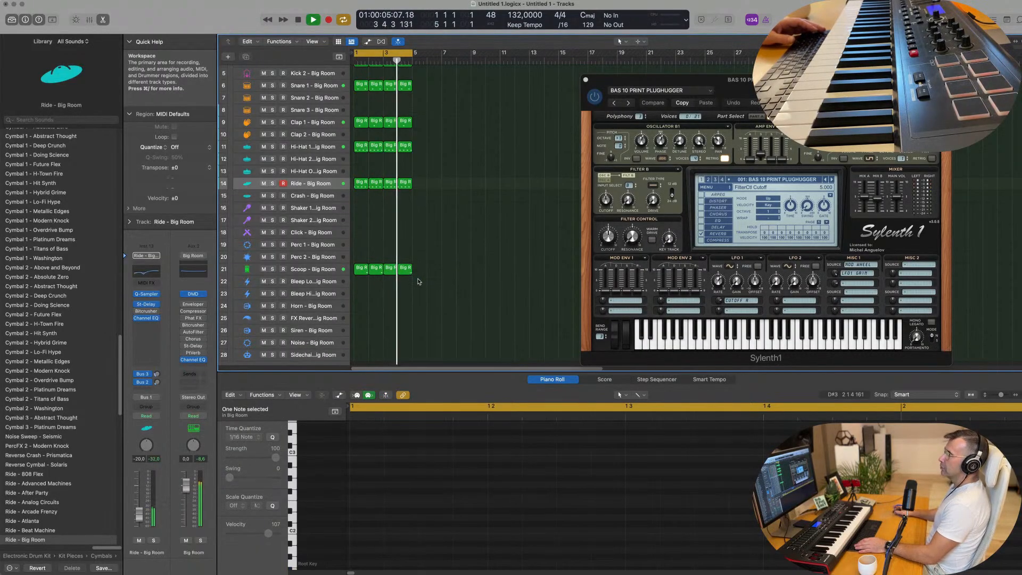
Step: Copy the first Ride region to the Perc 1 track, transpose its four notes down an octave and play the beat
scroll(423, 288, down, 1)
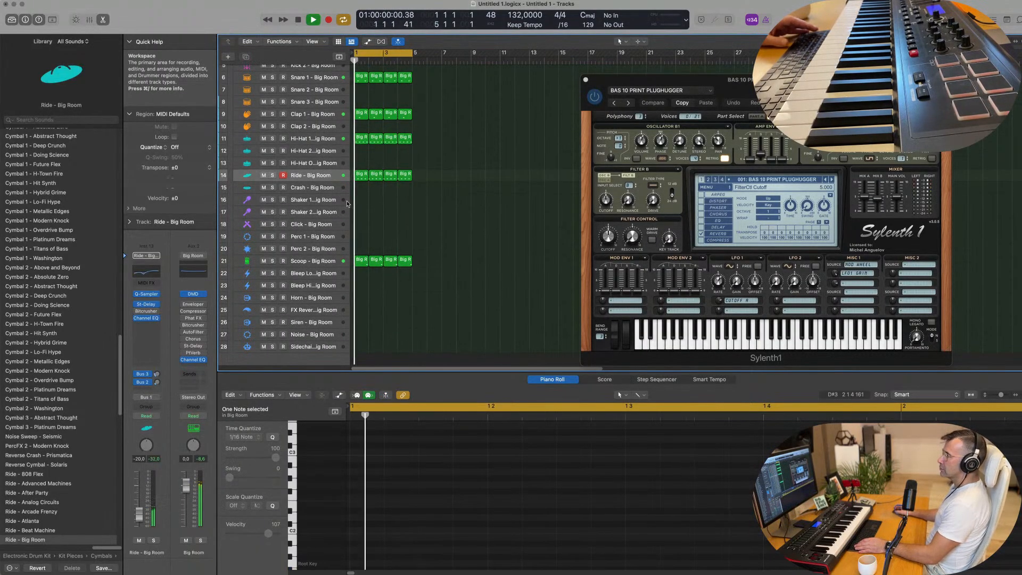
key(space)
click(359, 177)
drag(359, 187, 361, 236)
drag(398, 469, 820, 519)
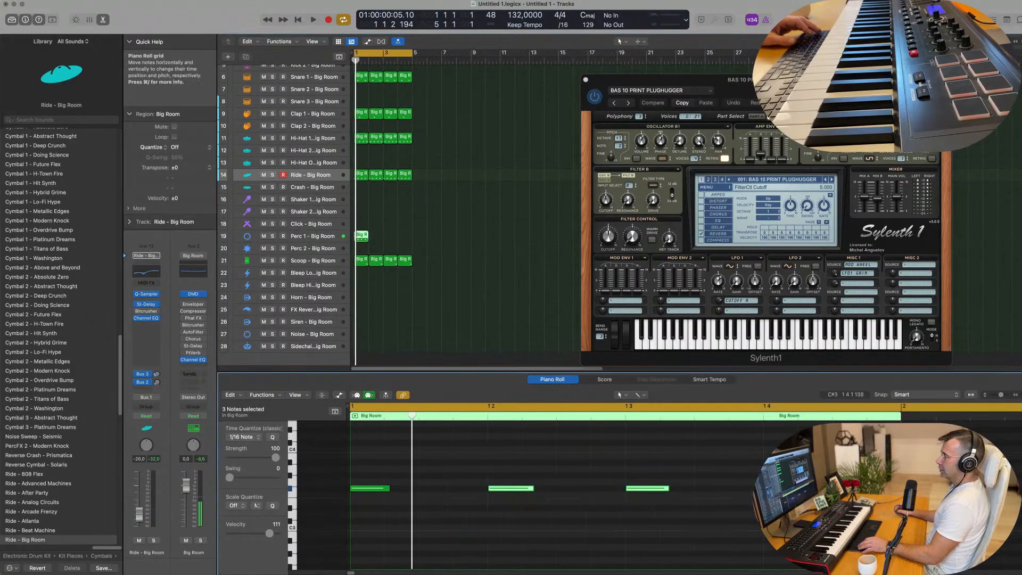
drag(870, 475, 271, 519)
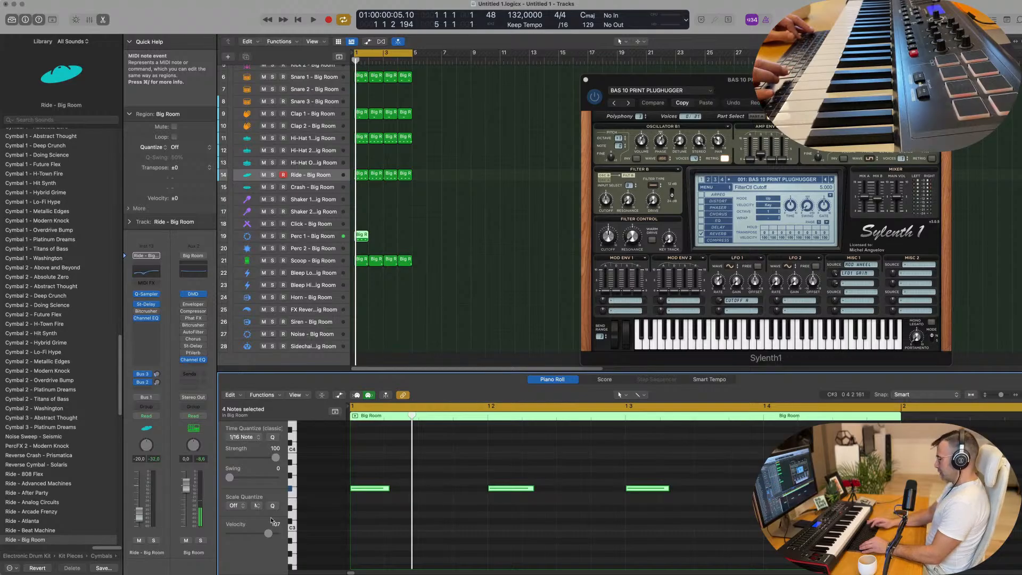
key(alt+shift+Down)
key(space)
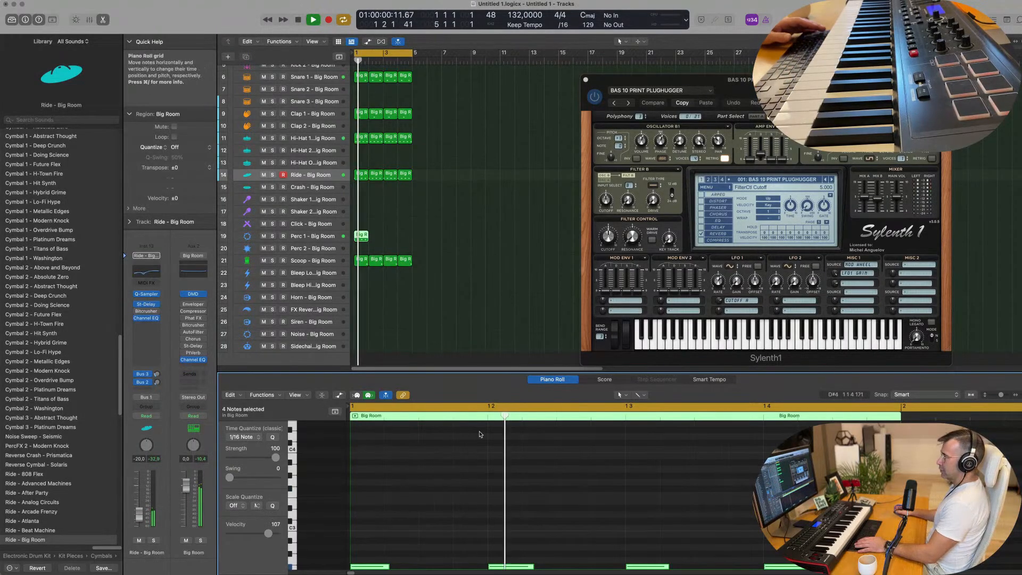
Step: Lower the Perc 1 notes another octave and duplicate them into an eighth-note pattern offset by a sixteenth, playing it with the beat
scroll(480, 433, down, 5)
key(space)
drag(371, 438, 544, 524)
key(space)
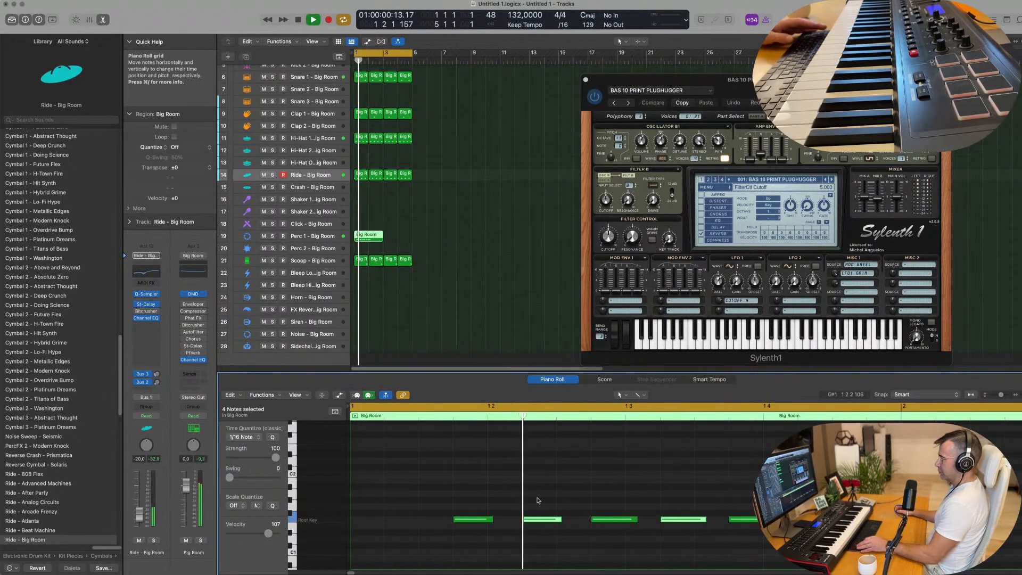
Step: Delete all Perc 1 notes except the two around beat 2 and shorten the region to one bar
click(545, 520)
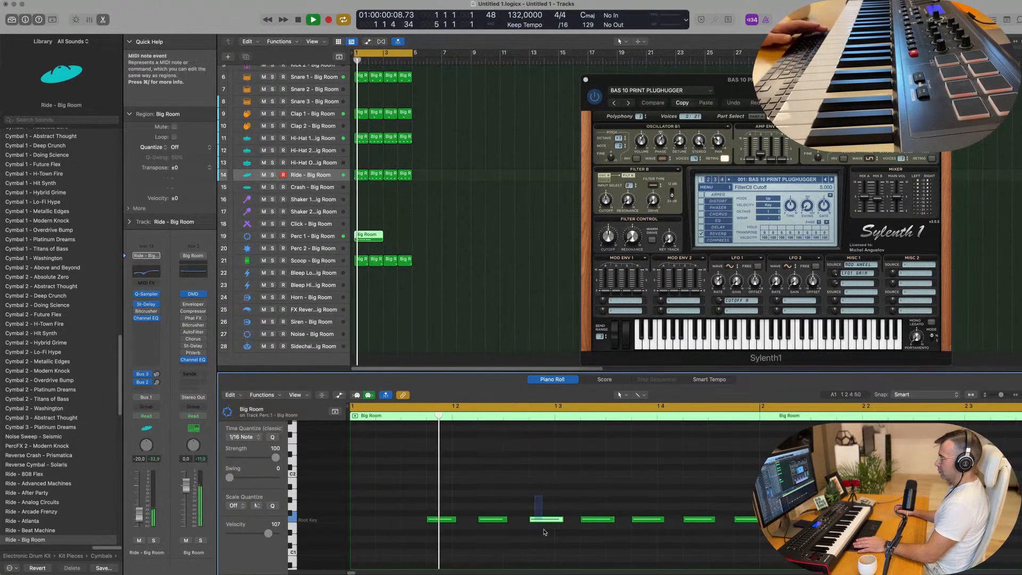
key(Delete)
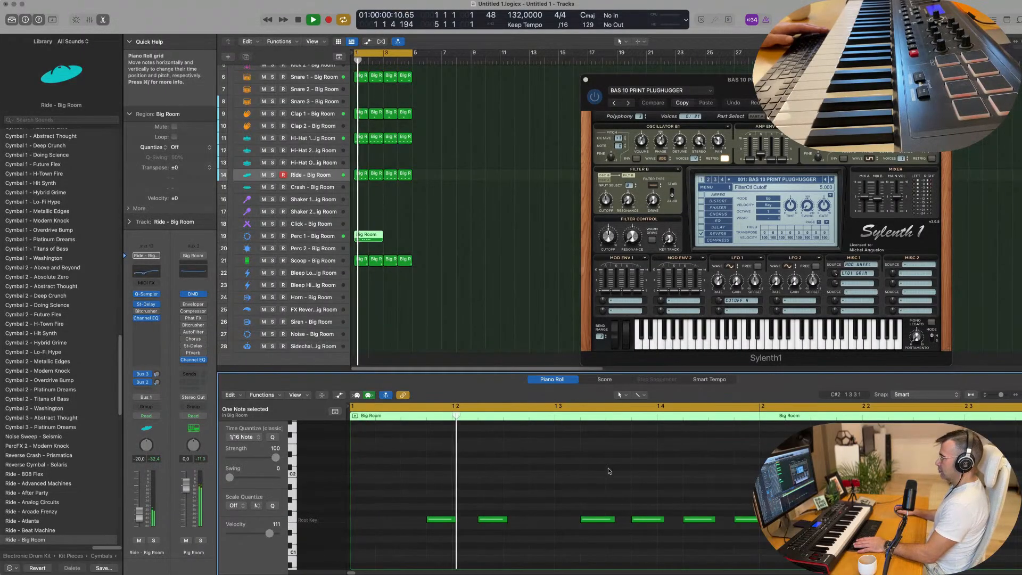
click(701, 520)
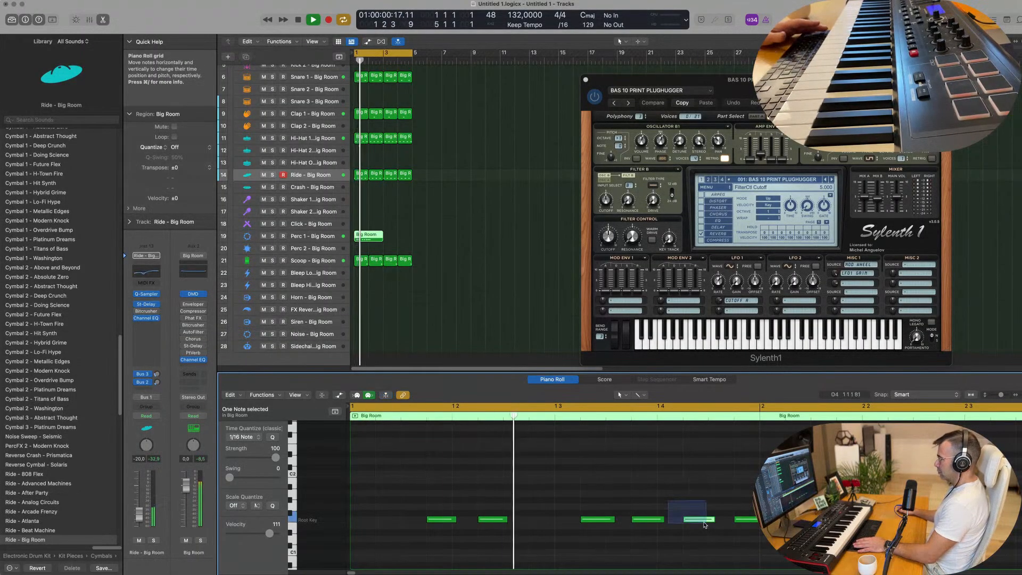
key(Delete)
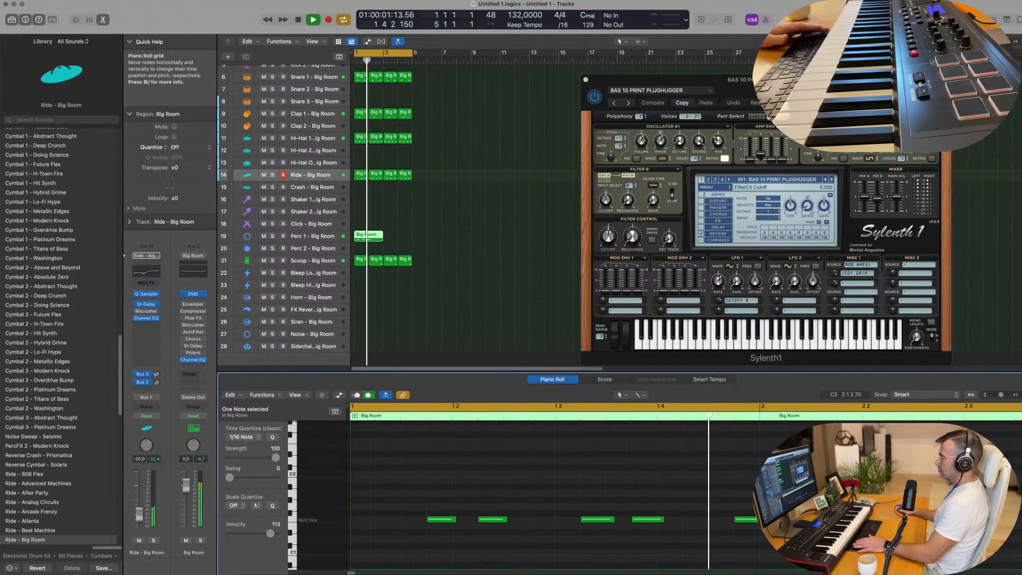
drag(585, 480, 771, 543)
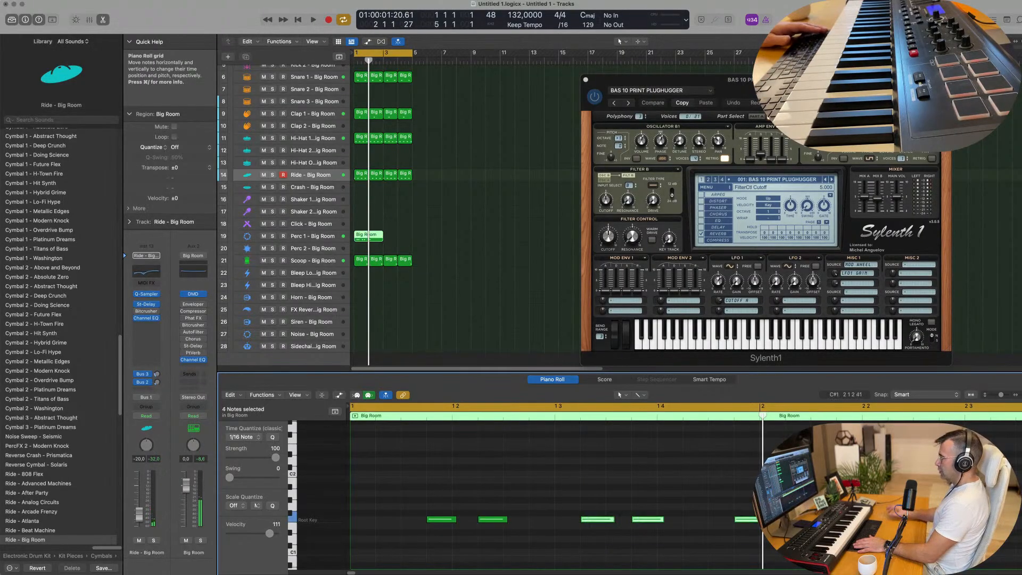
click(367, 235)
key(Delete)
key(space)
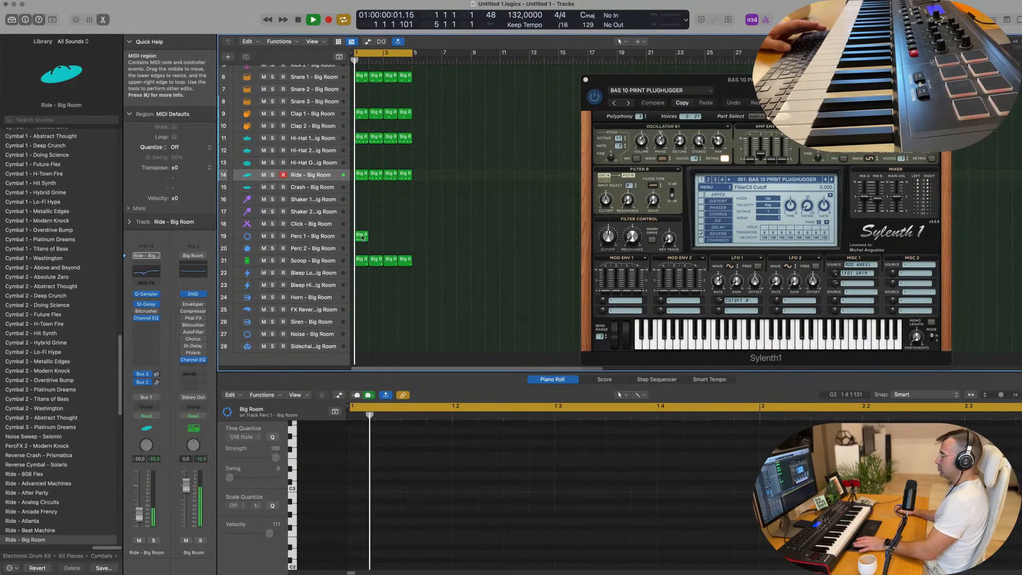
Step: Repeat the one-bar Perc 1 region three times to fill four bars
click(359, 239)
key(space)
key(space)
key(super+r)
key(super+r)
key(super+r)
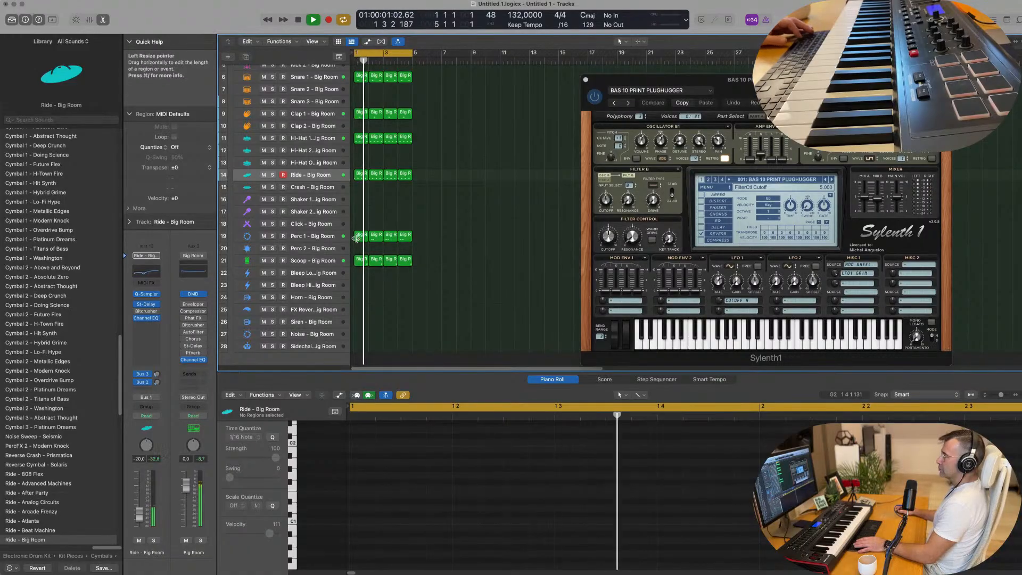
Step: Copy the two notes in the first Perc 1 region two beats later, around beat 4, and play the beat
click(358, 238)
key(space)
drag(428, 478, 561, 529)
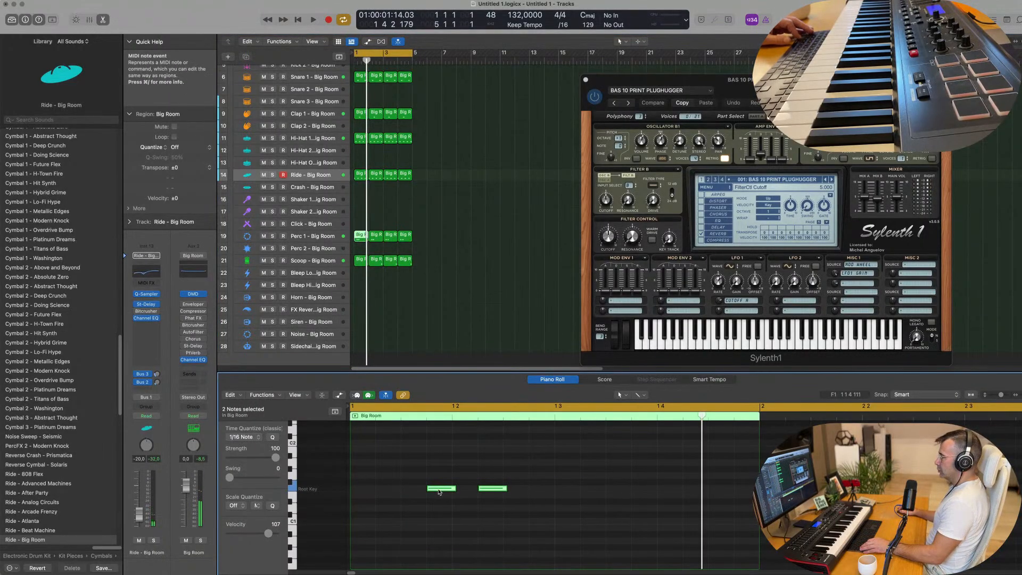
drag(449, 490, 644, 488)
key(space)
Step: Replace the other three Perc 1 regions with repeats of the edited first region and check them in playback
drag(460, 232, 376, 243)
key(Delete)
key(space)
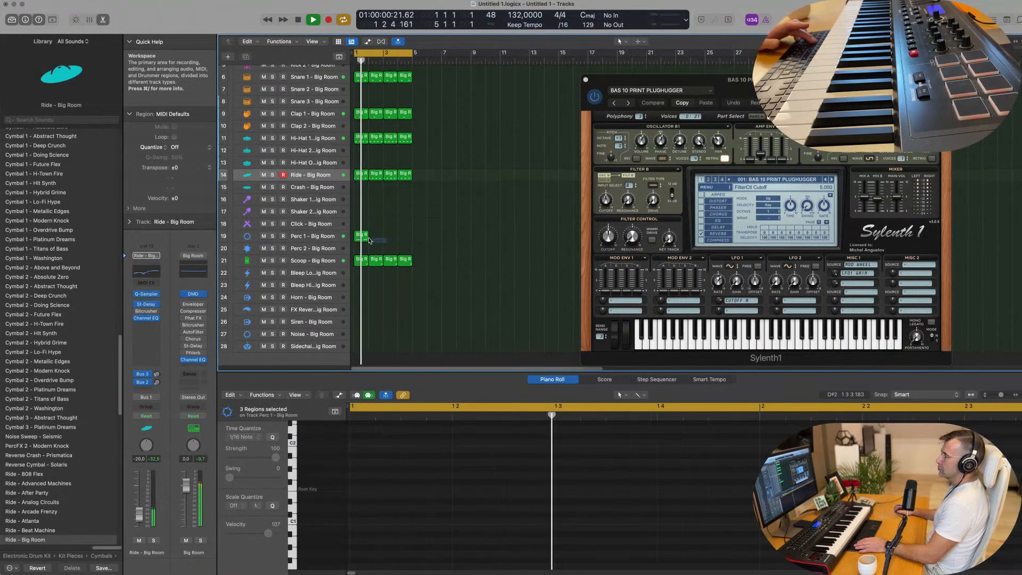
key(super+z)
key(space)
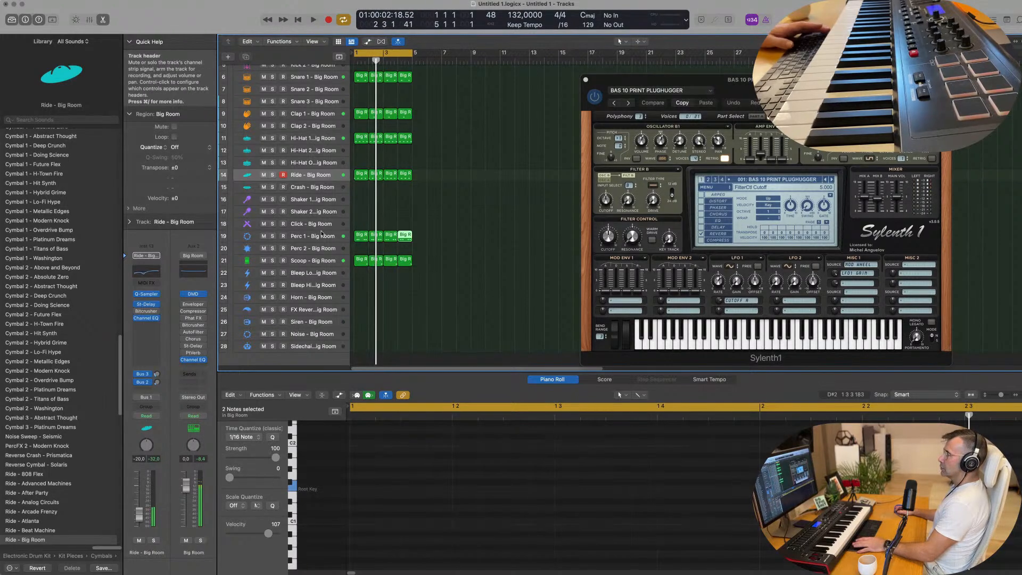
key(space)
Step: Raise the Perc 1 track's Bus 2 delay send while the beat plays
click(321, 232)
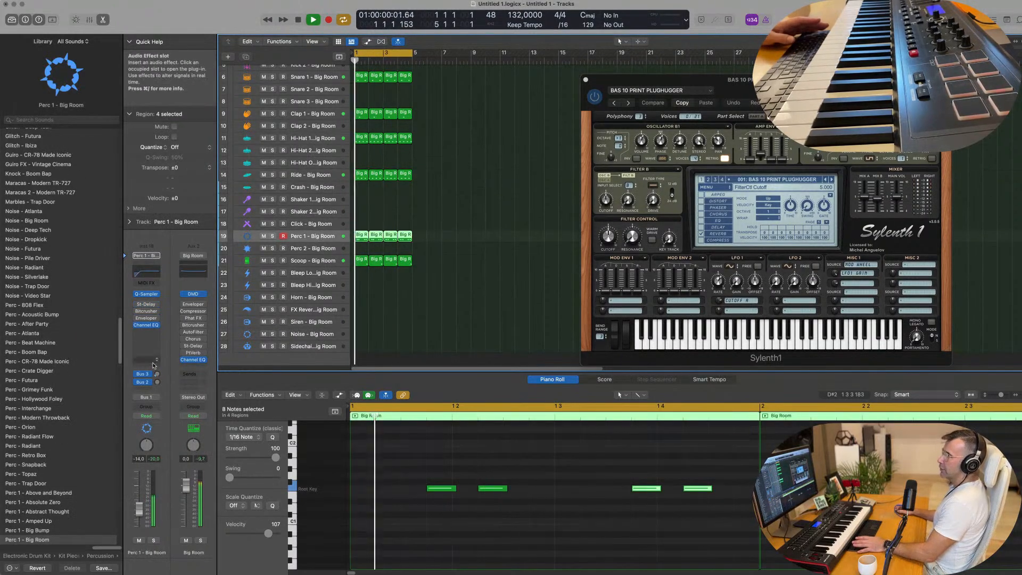
click(156, 383)
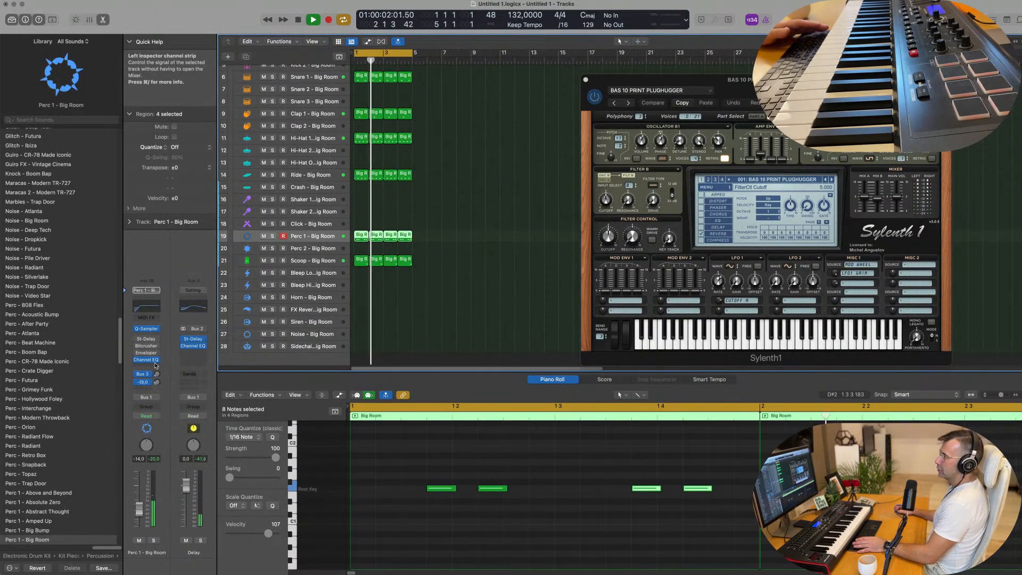
key(space)
key(space)
drag(156, 385, 157, 380)
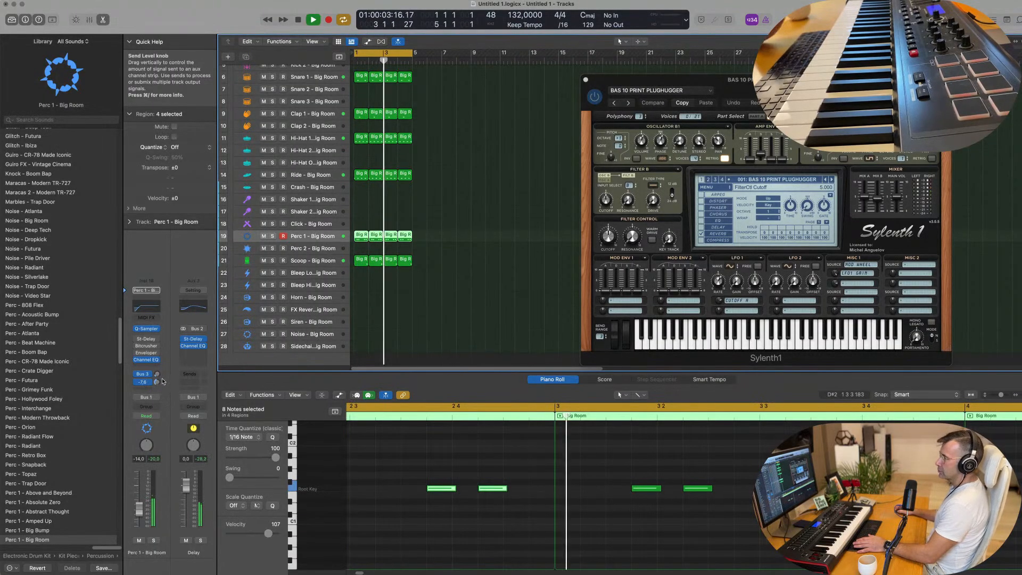
Step: Adjust the Clap 1 track's Bus 2 delay send while the beat plays
scroll(325, 176, up, 2)
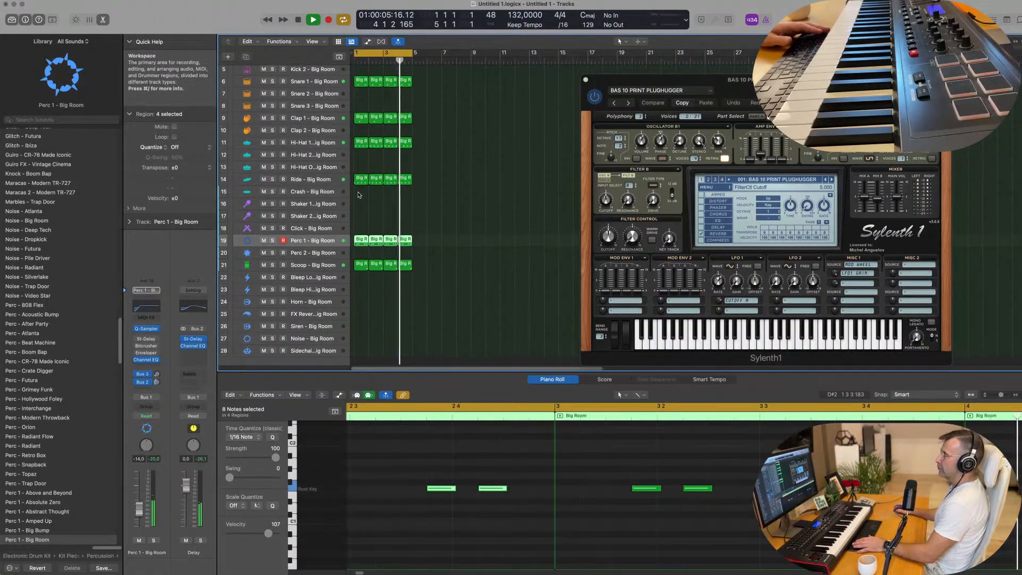
click(314, 137)
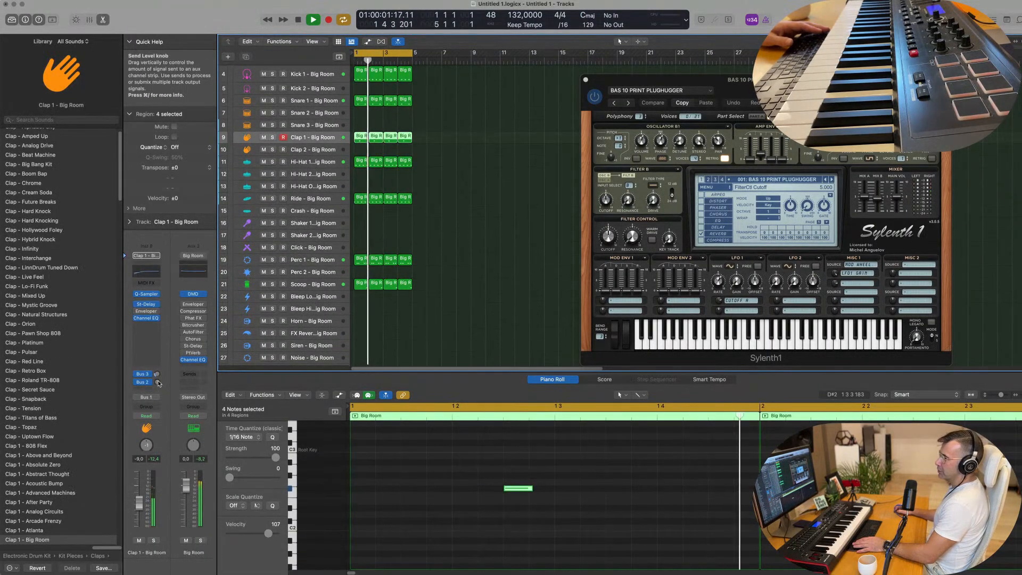
mouse_move(157, 382)
mouse_down()
mouse_move(160, 365)
mouse_move(157, 381)
mouse_up()
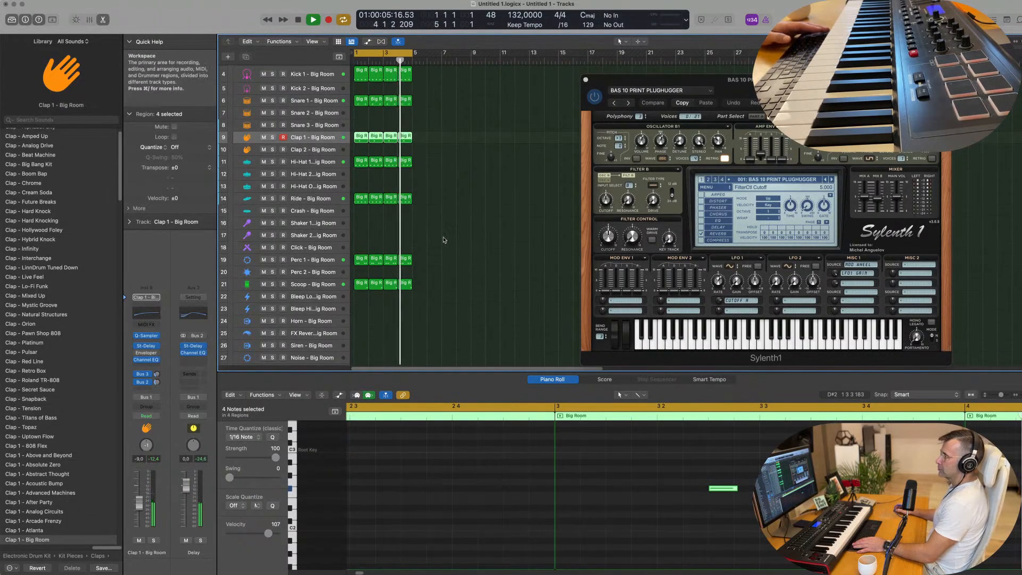
Step: Lower the Scoop track's volume to about -6 dB
click(314, 284)
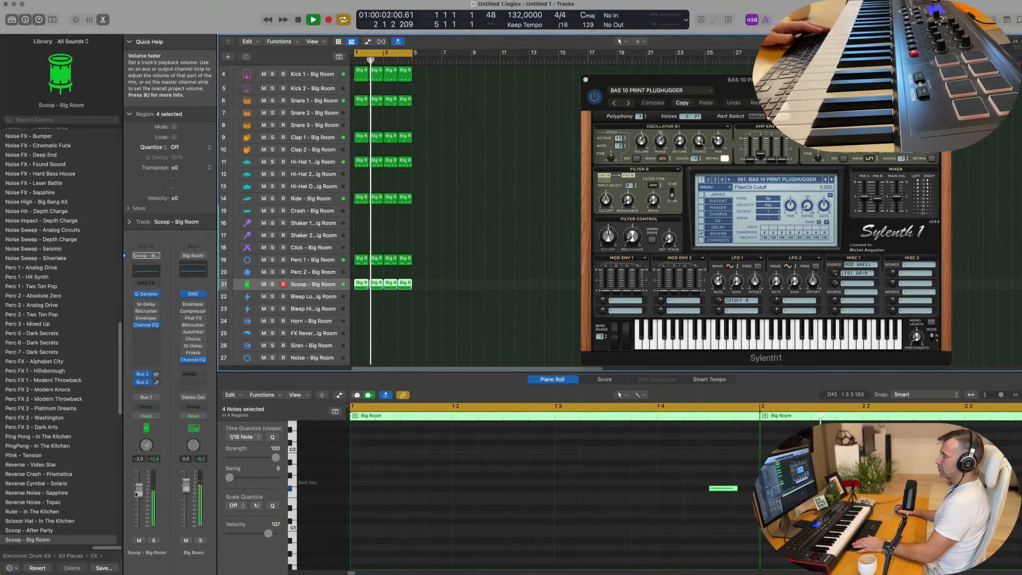
drag(136, 494, 138, 499)
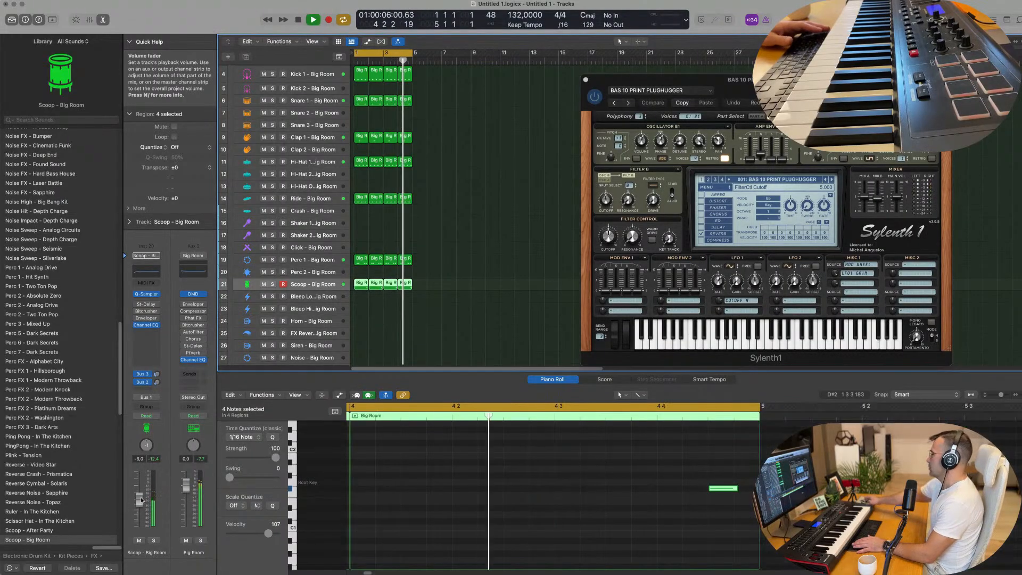
drag(139, 498, 139, 500)
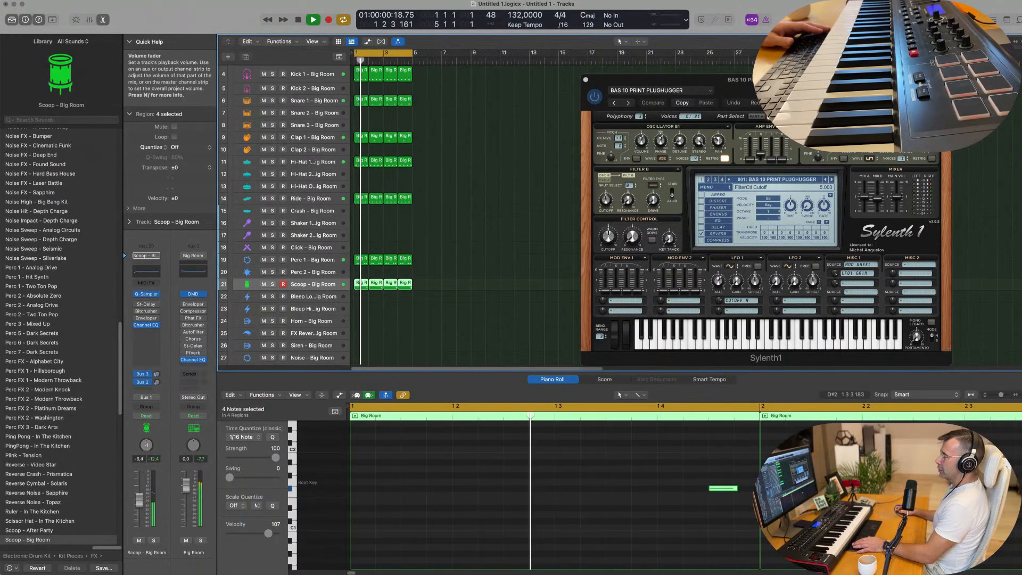
Step: Select the BAS 10 PRINT PLUGHUGGER bass track, try it over the beat and lower its volume to -5.3 dB
scroll(407, 263, up, 3)
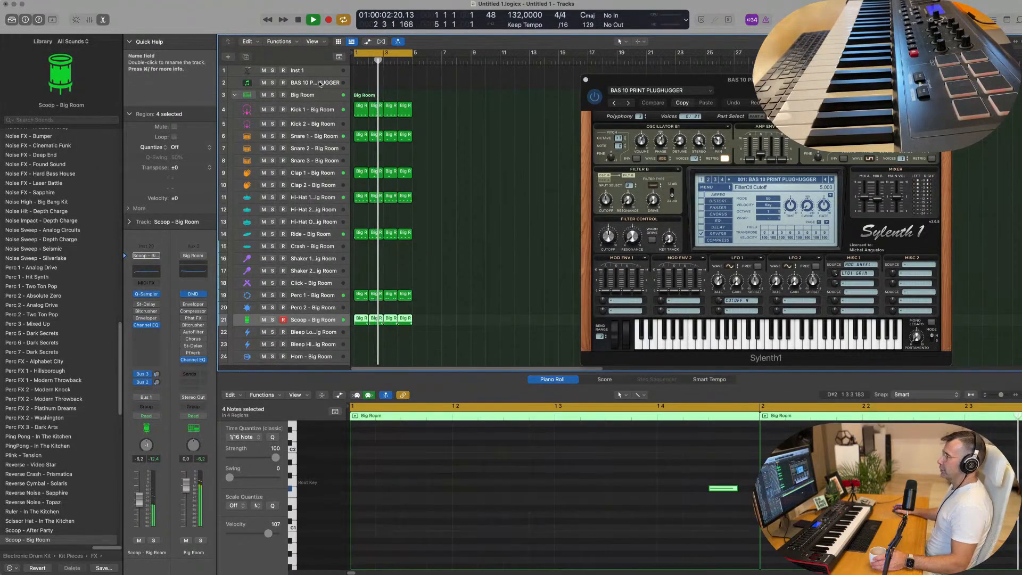
click(320, 84)
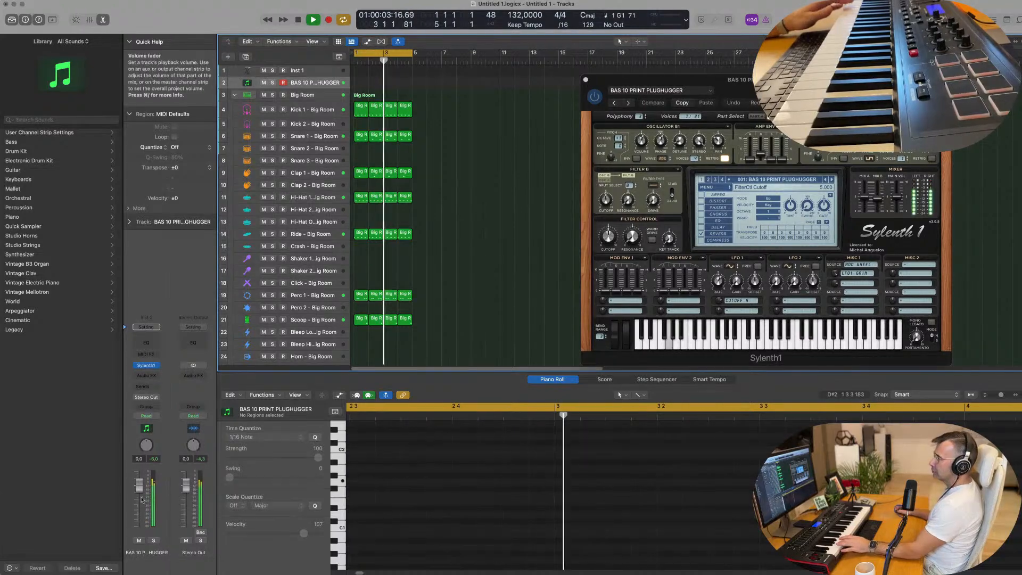
drag(139, 485, 138, 507)
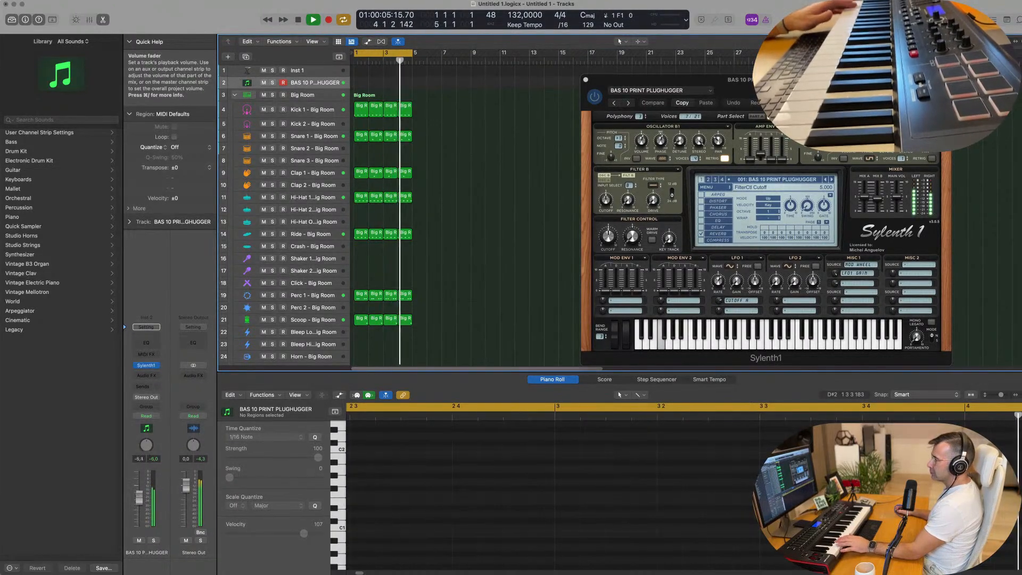
Step: Switch the bass synth to the BS 90s Bass Stab preset and place its window clear of the drum regions
drag(776, 95, 569, 115)
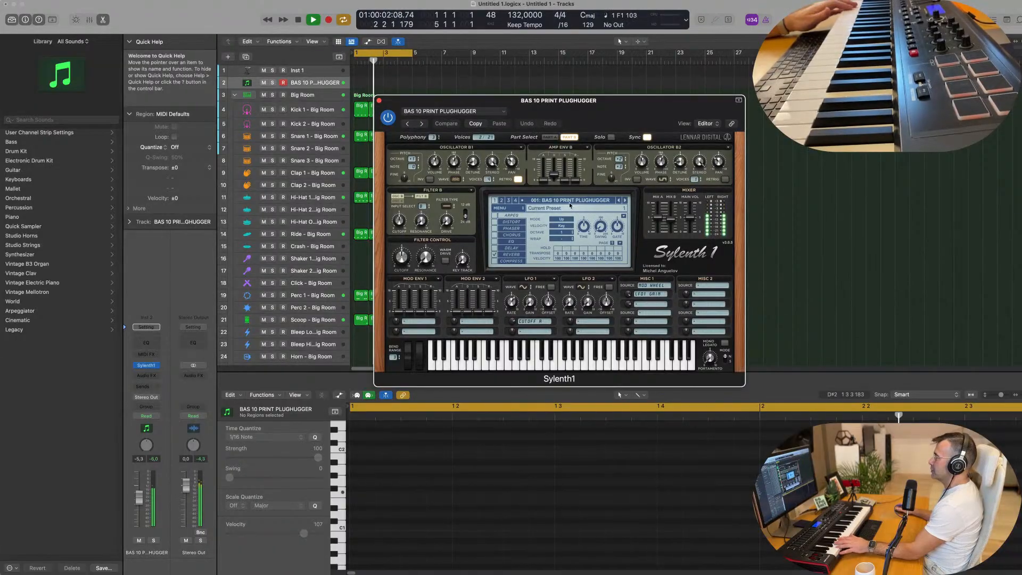
click(624, 202)
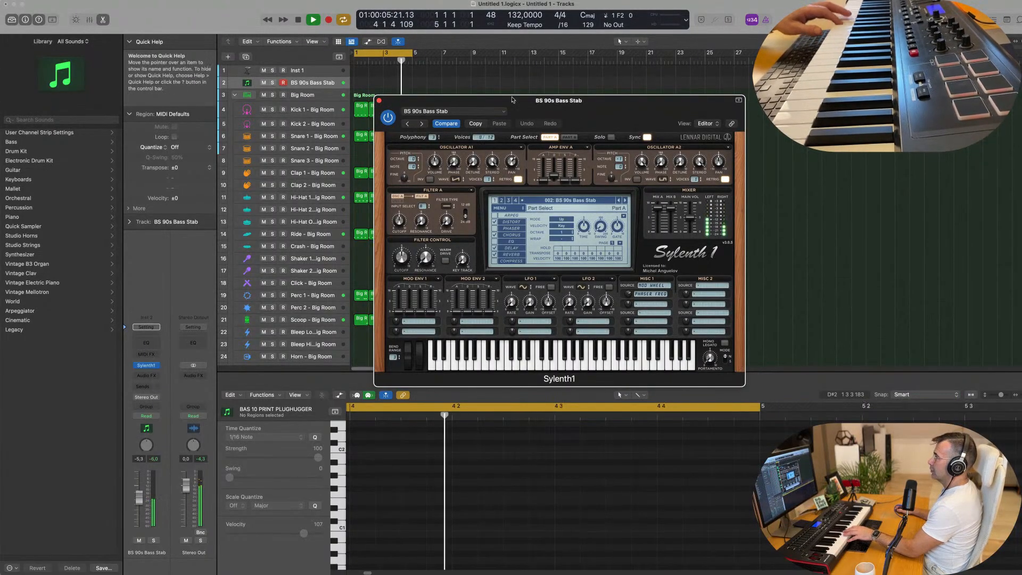
drag(514, 100, 638, 143)
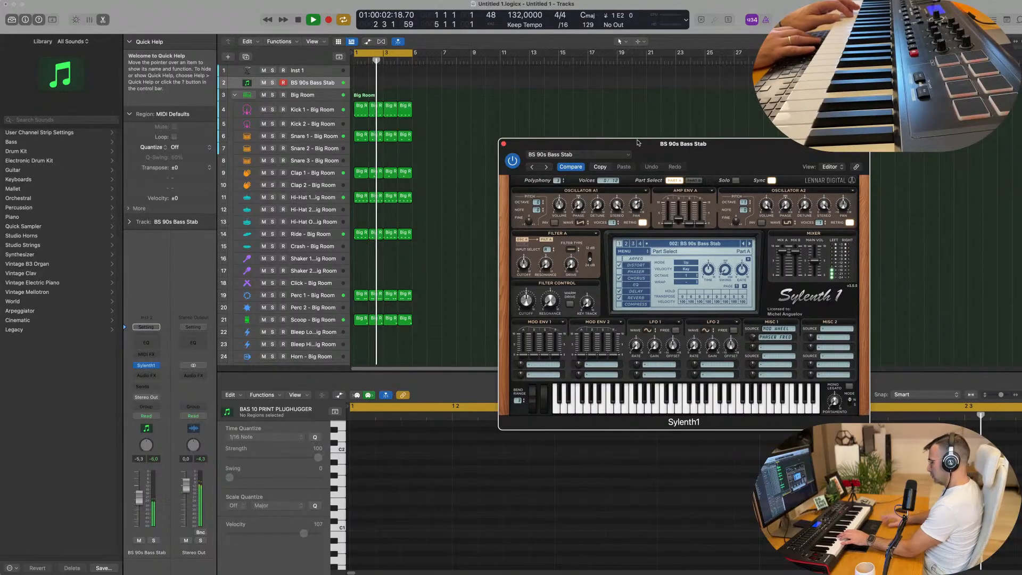
Step: Record a four-bar bass line on the BS 90s Bass Stab track over the drum loop and play it back
key(r)
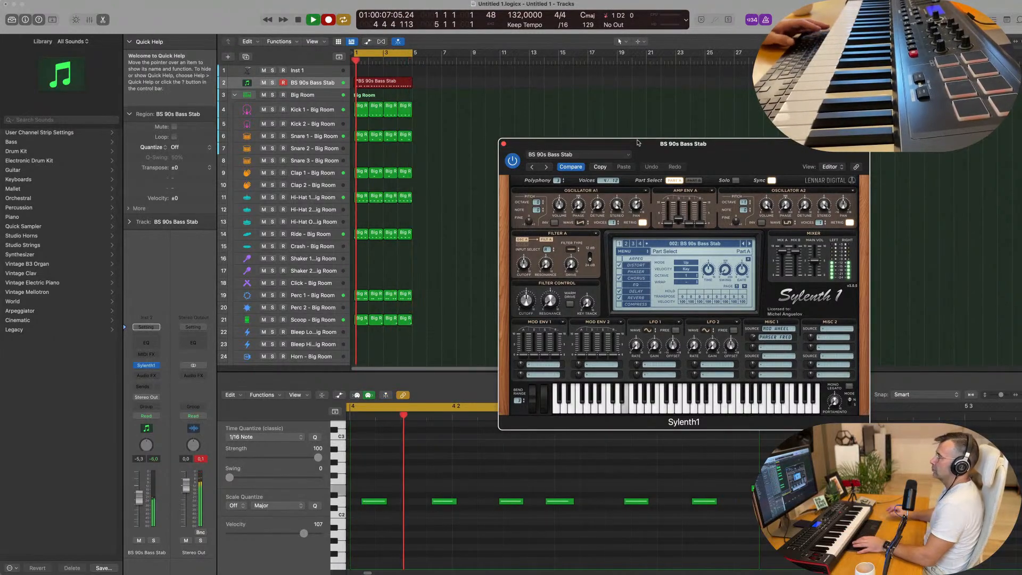
key(space)
key(space)
Step: Open the recorded bass region's notes and copy its first note to the very start of bar 1
double_click(398, 83)
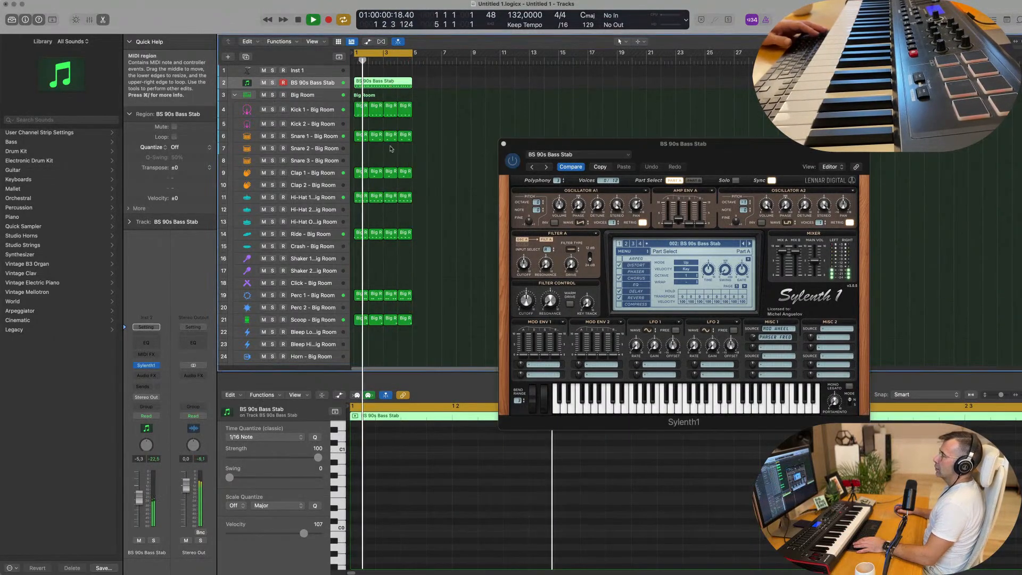
key(space)
double_click(387, 81)
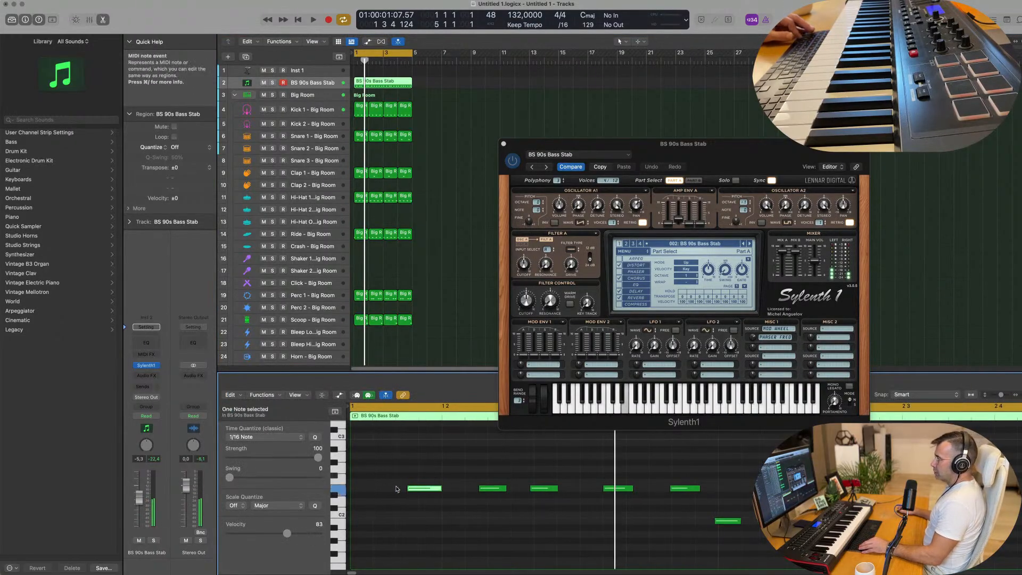
drag(415, 488, 360, 488)
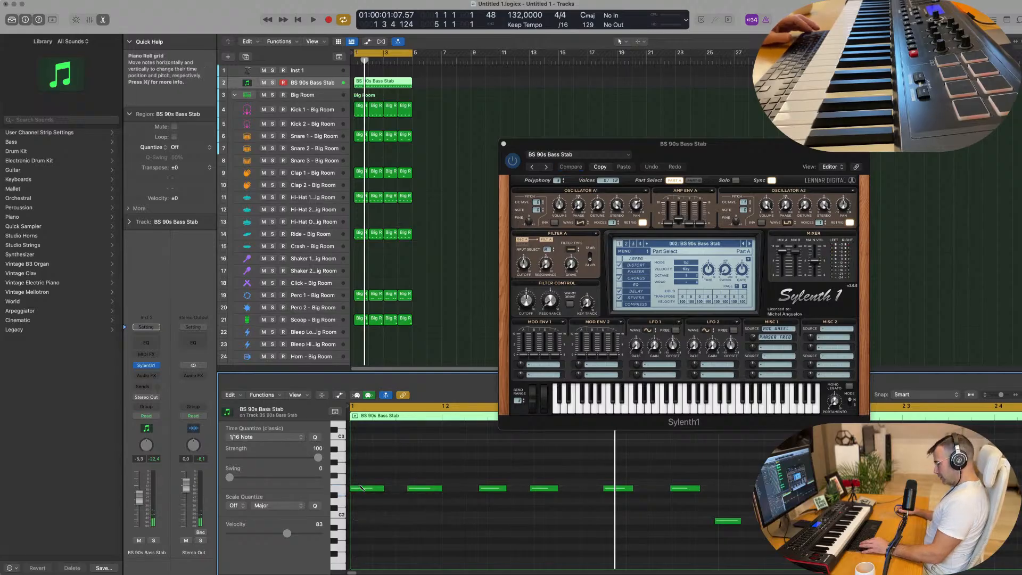
Step: Quantize all notes in the bass region to 1/16 notes and play the result
key(super+a)
key(q)
scroll(379, 470, down, 3)
scroll(378, 470, down, 2)
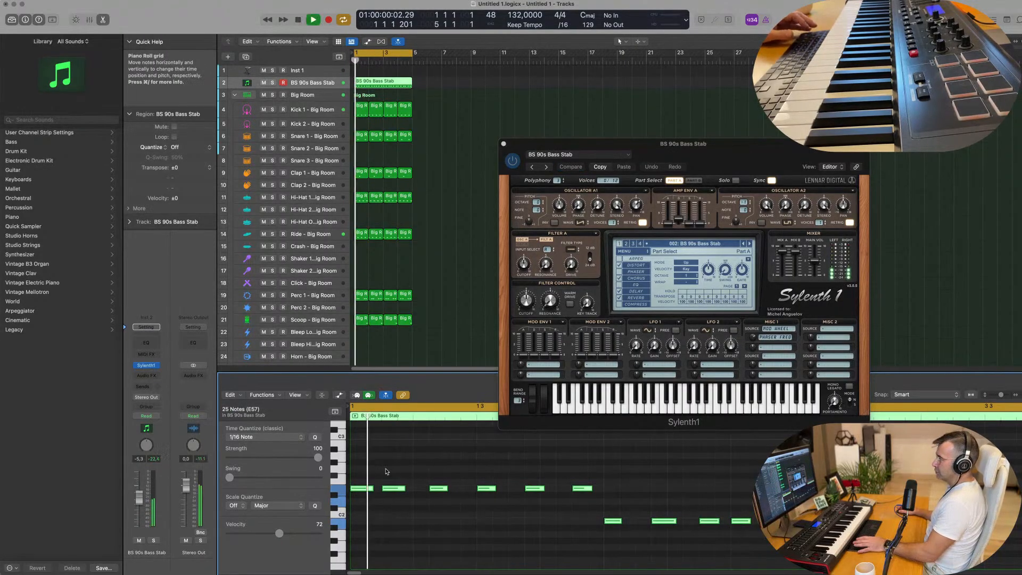
Step: Play the quantized bass line over the drum loop with all four bars of its notes in view
key(space)
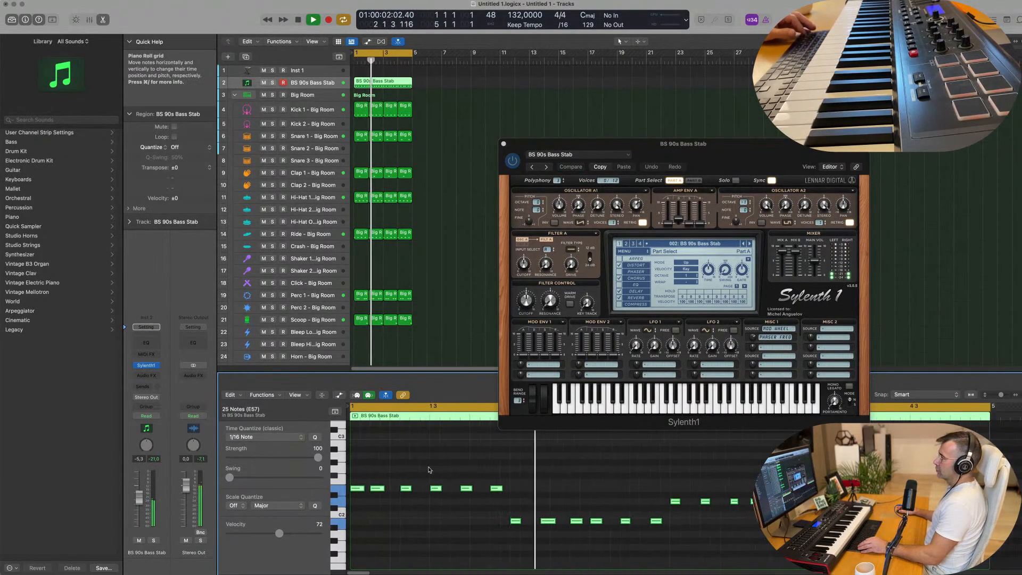
scroll(426, 470, down, 2)
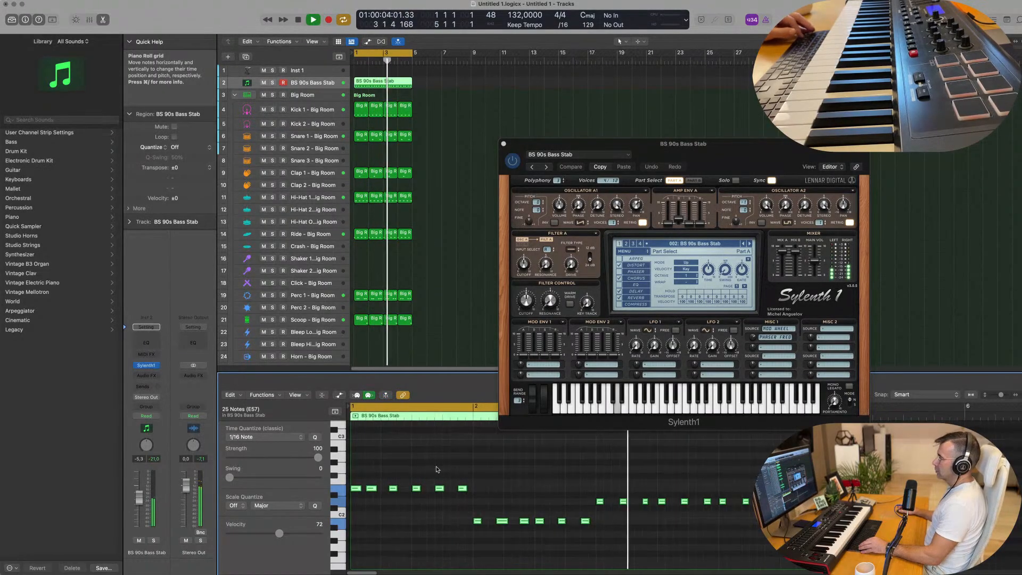
scroll(435, 468, down, 2)
scroll(442, 470, up, 2)
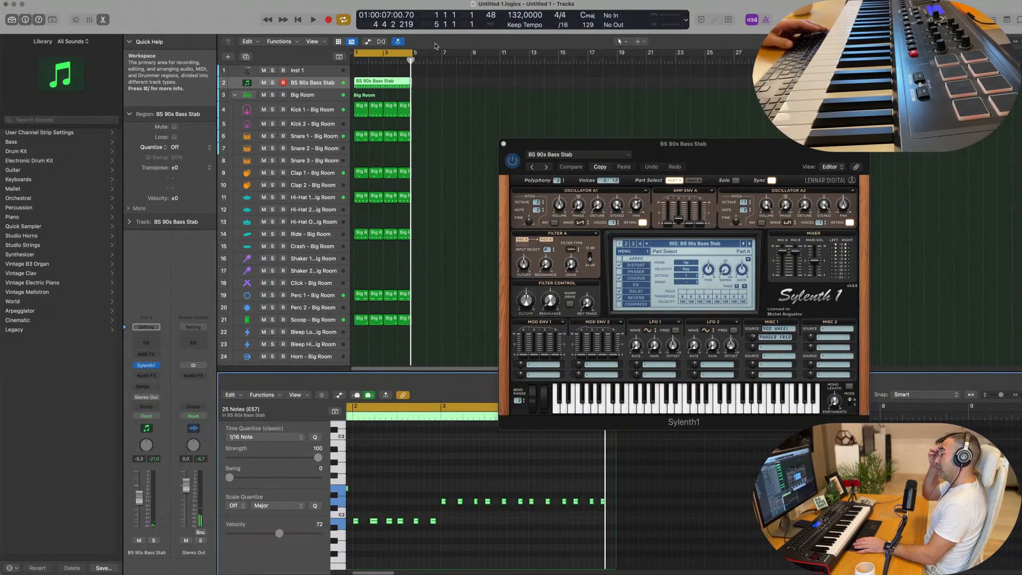
key(space)
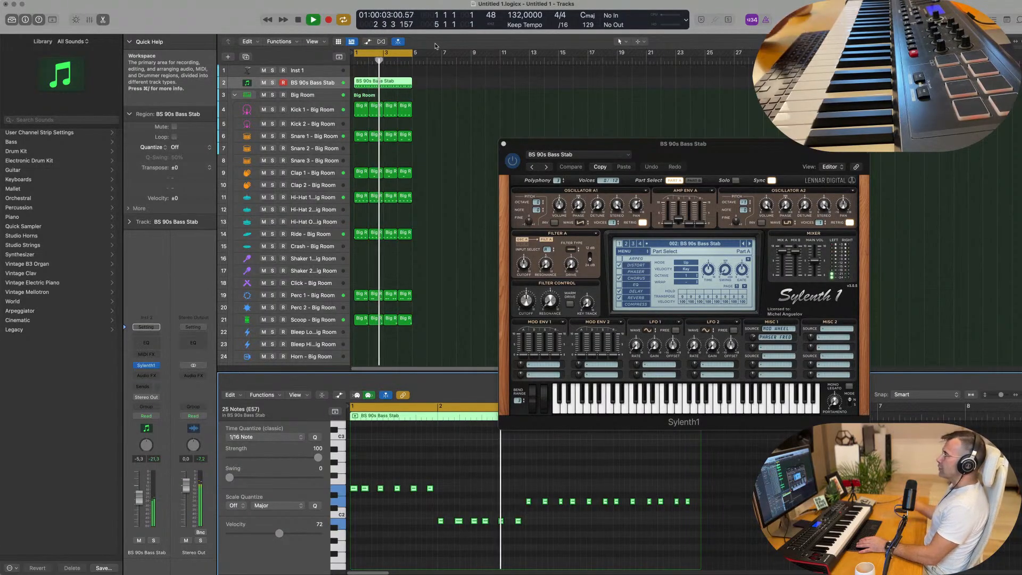
key(space)
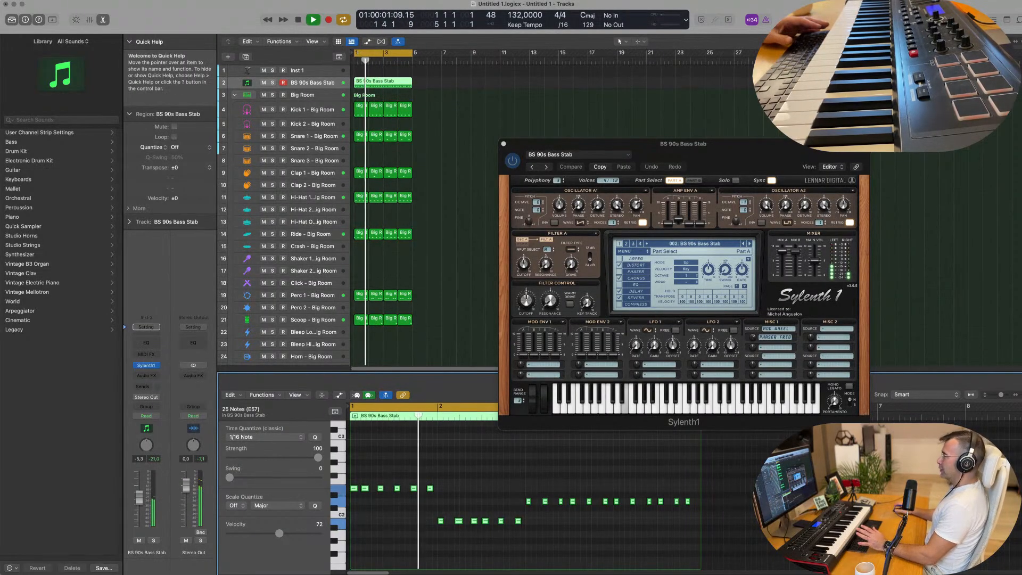
Step: Move the Sylenth1 window clear of the piano roll's bass notes and restart the loop
drag(511, 144, 589, 107)
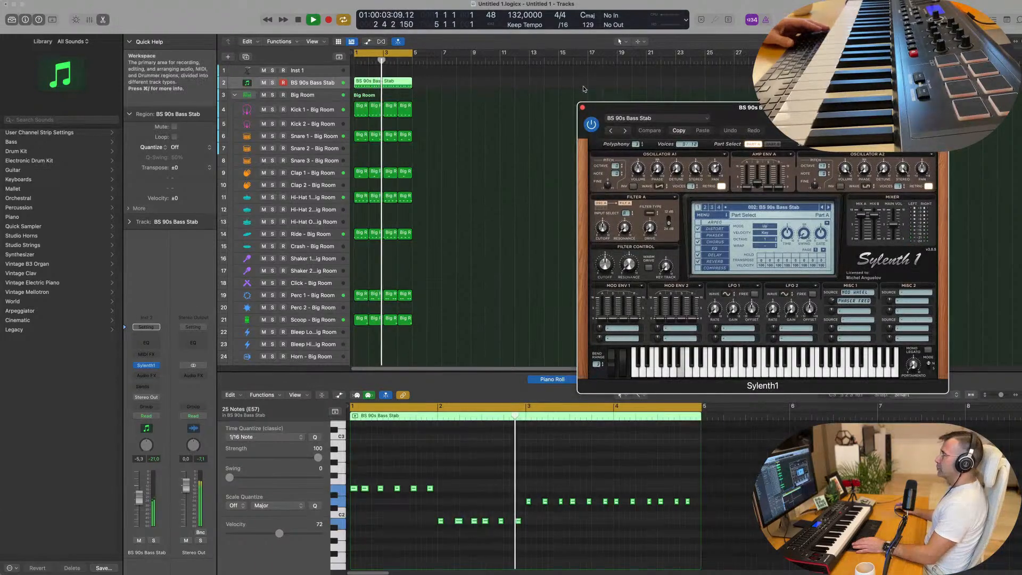
key(space)
key(space)
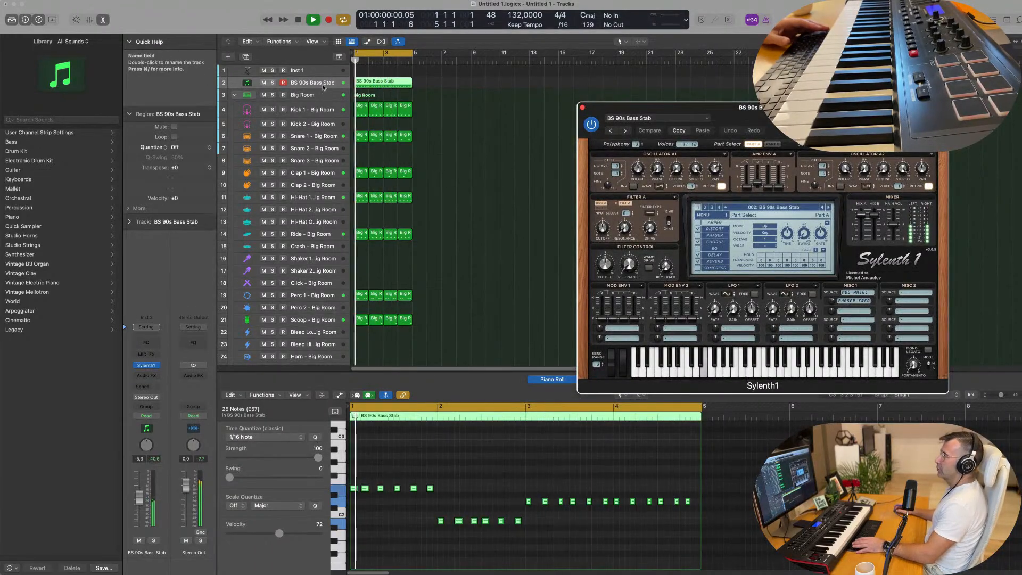
Step: Duplicate the BS 90s Bass Stab track together with its four-bar region, muting the original track
click(344, 59)
click(264, 83)
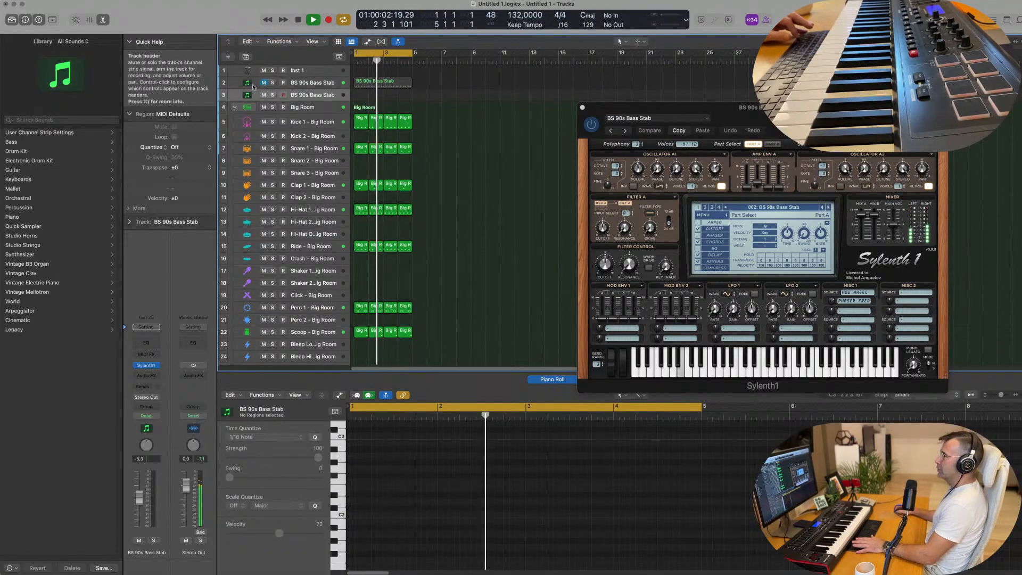
click(390, 86)
drag(391, 86, 387, 100)
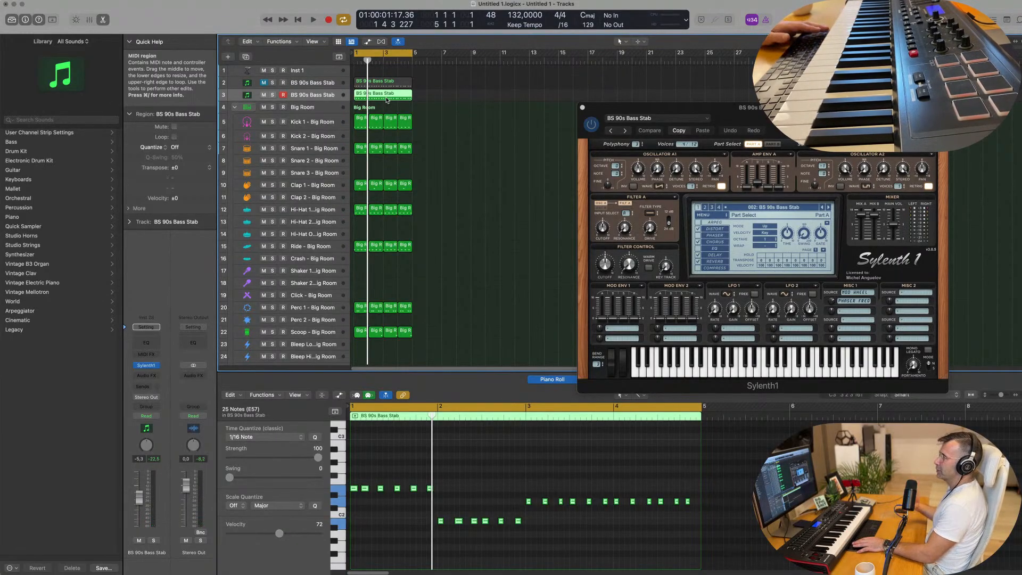
key(space)
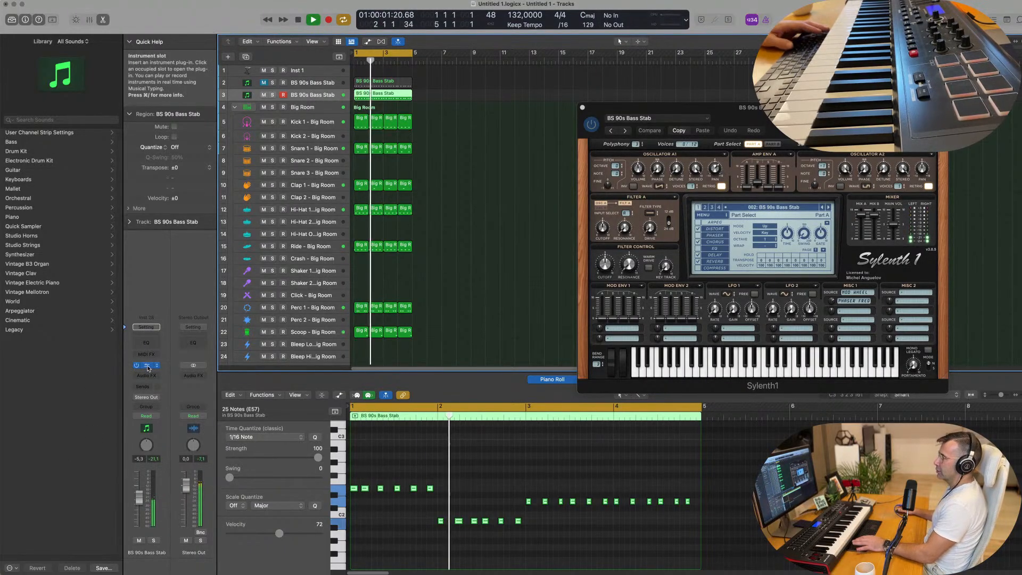
Step: Open the duplicate track's Sylenth1 window and place it clear of the regions
click(146, 365)
drag(519, 104, 716, 106)
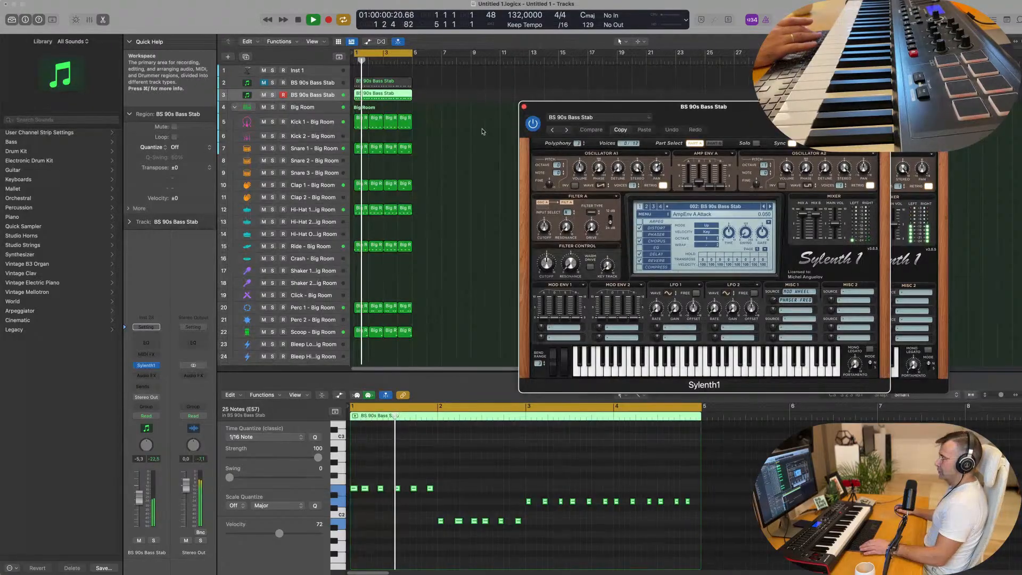
Step: Repeat all drum and bass regions three times to fill 16 bars and extend the cycle range over them
click(483, 131)
key(super+a)
key(super+r)
key(super+r)
key(super+r)
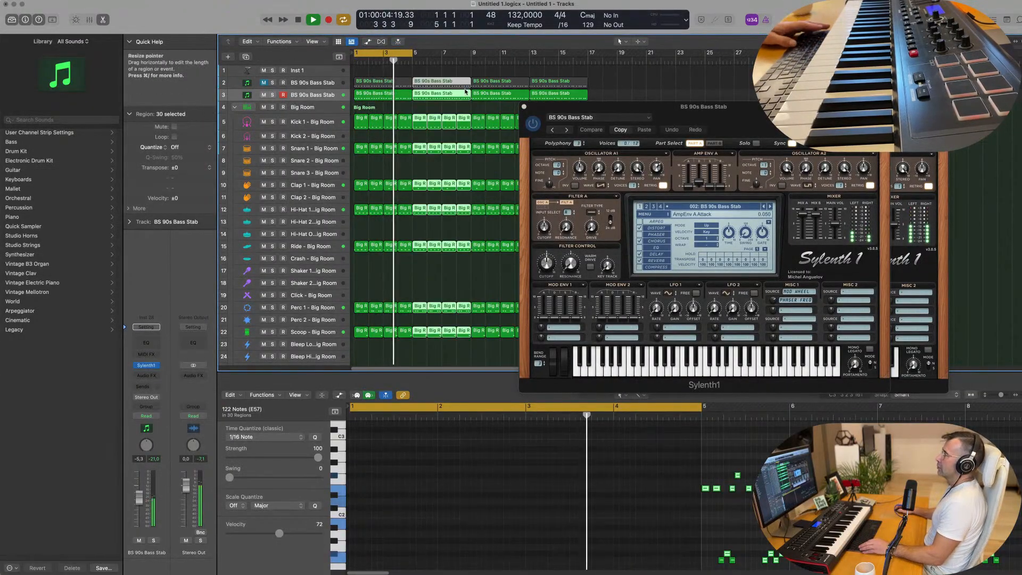
drag(411, 53, 587, 61)
key(Return)
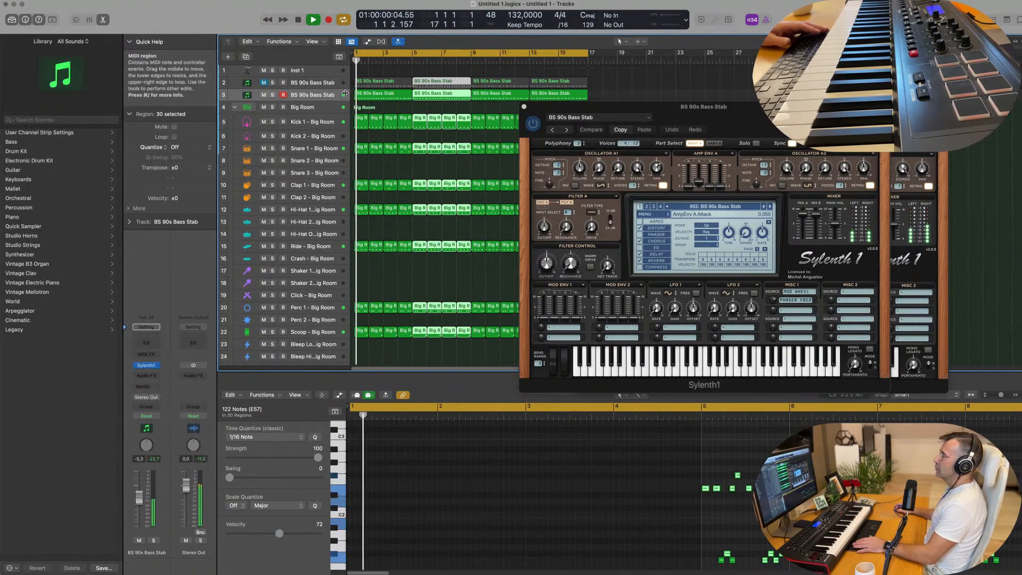
Step: Show the toolbar and turn on Track Zoom with the duplicated bass track selected
click(313, 95)
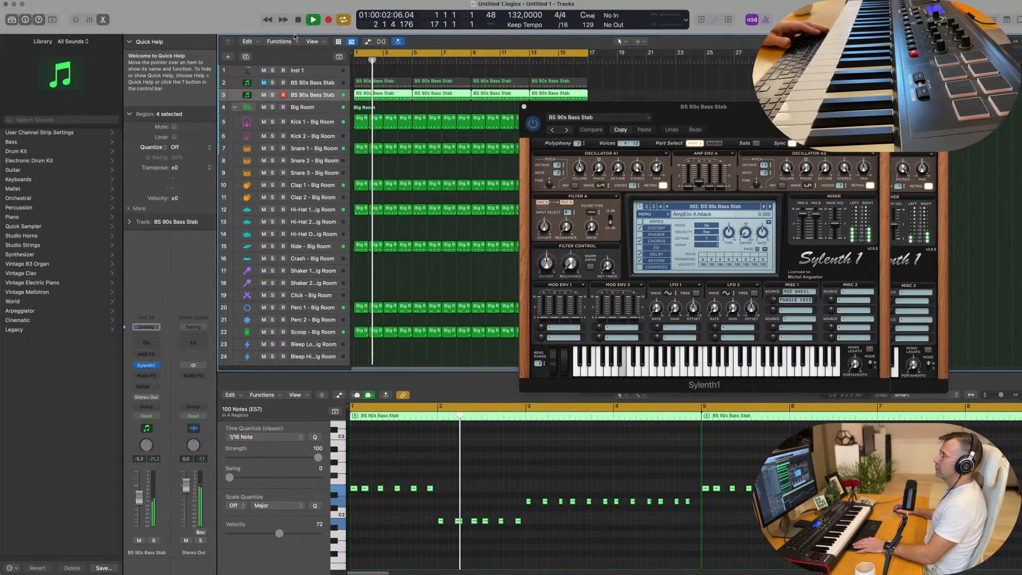
click(52, 20)
key(Return)
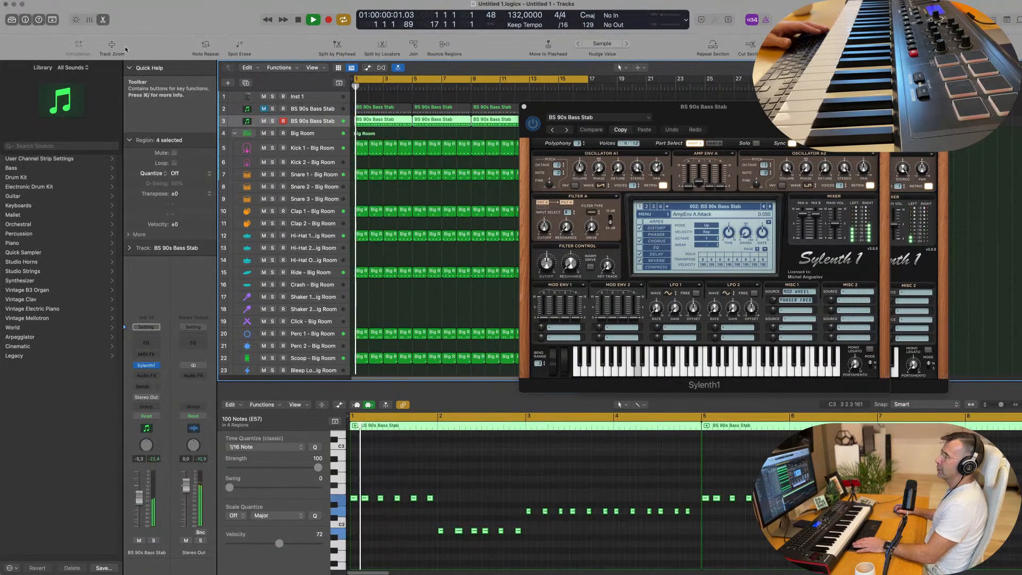
click(112, 46)
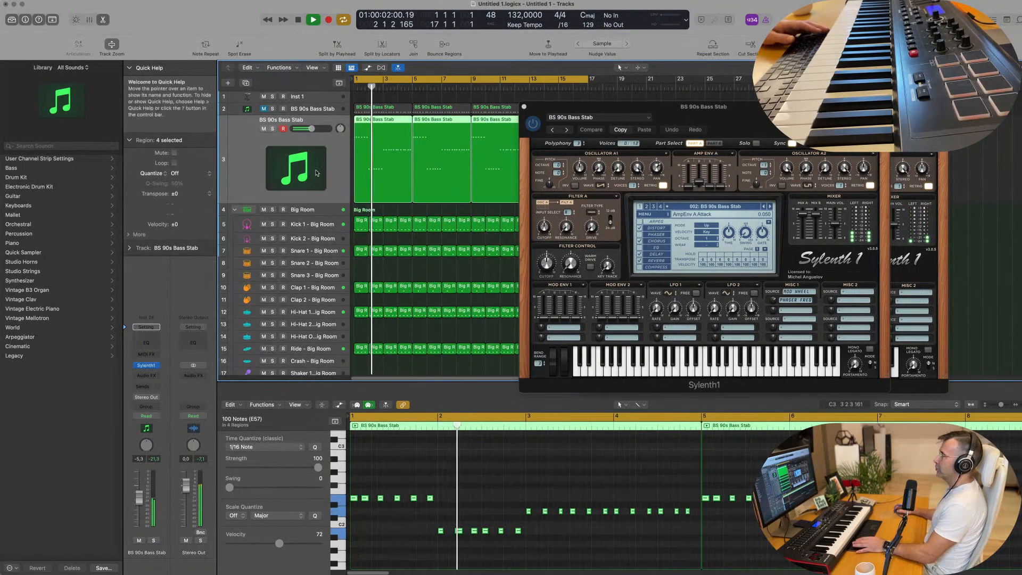
key(Return)
Step: Select the Clap 1 - Big Room track and replay the arrangement from the start to check its level
click(315, 276)
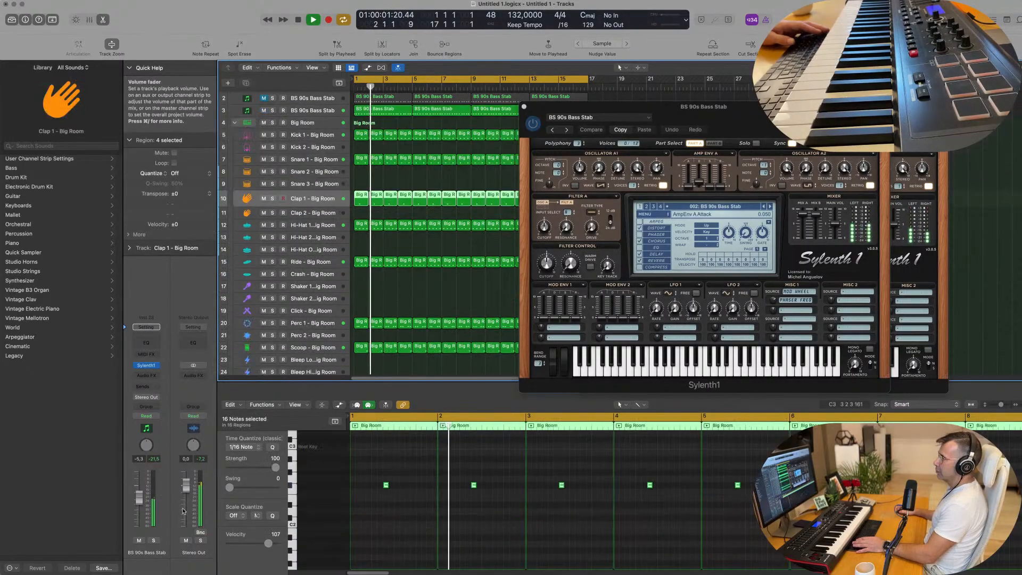
key(Return)
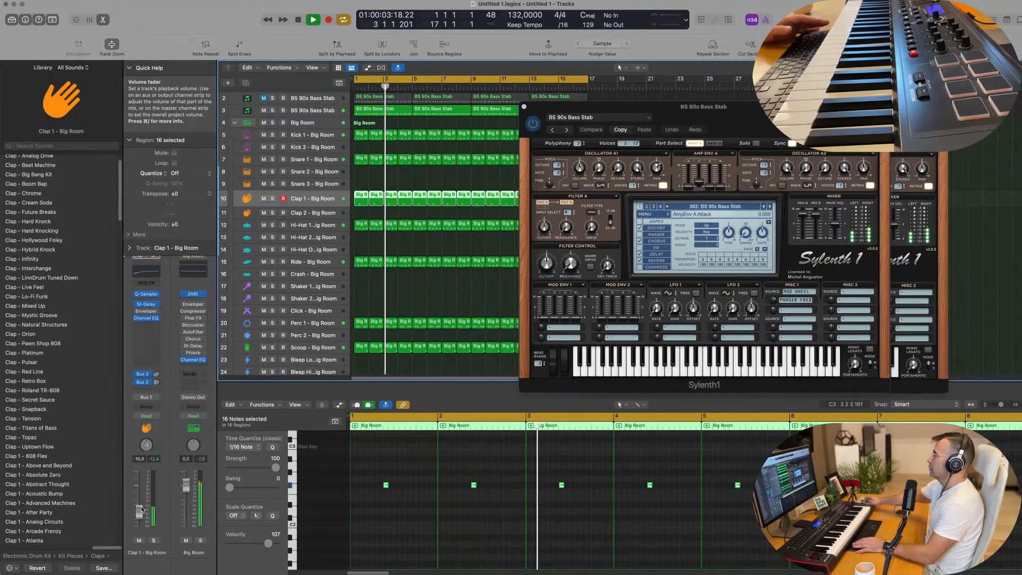
key(Return)
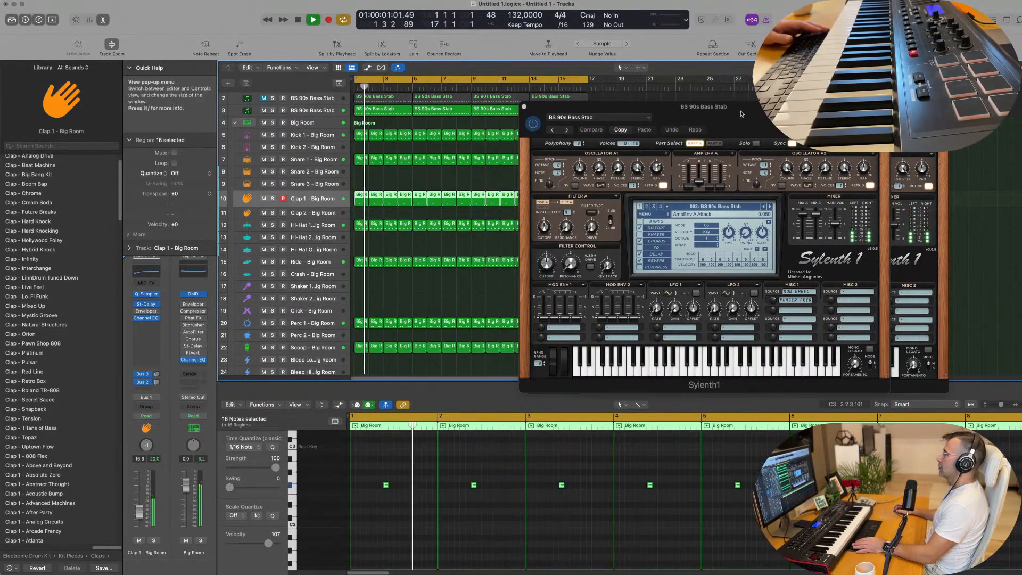
Step: Move the duplicate track's Sylenth1 window away from the webcam-side edge so its preset display is accessible, and restart playback
drag(698, 196, 618, 197)
key(space)
key(space)
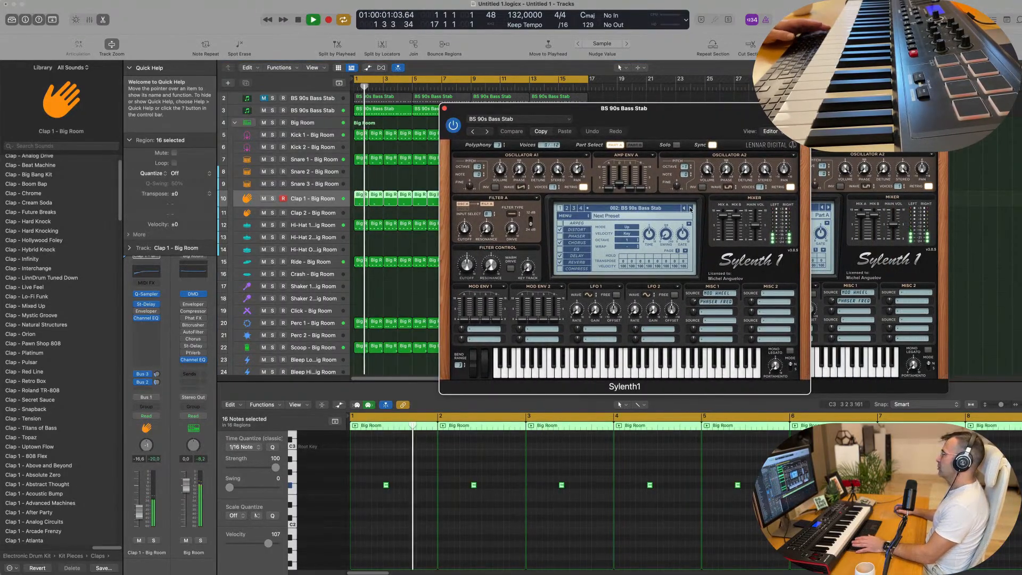
Step: Audition successive bass presets on the duplicate track's synth, from BS 010101 through BS Bring it on Jock (MW)
click(691, 209)
click(690, 209)
key(Return)
click(690, 209)
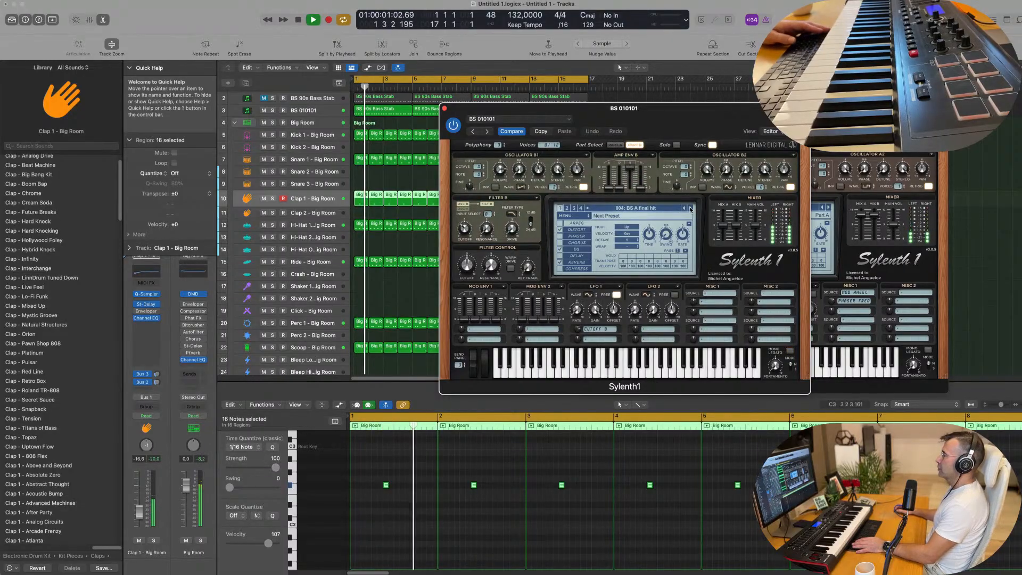
click(690, 209)
click(691, 210)
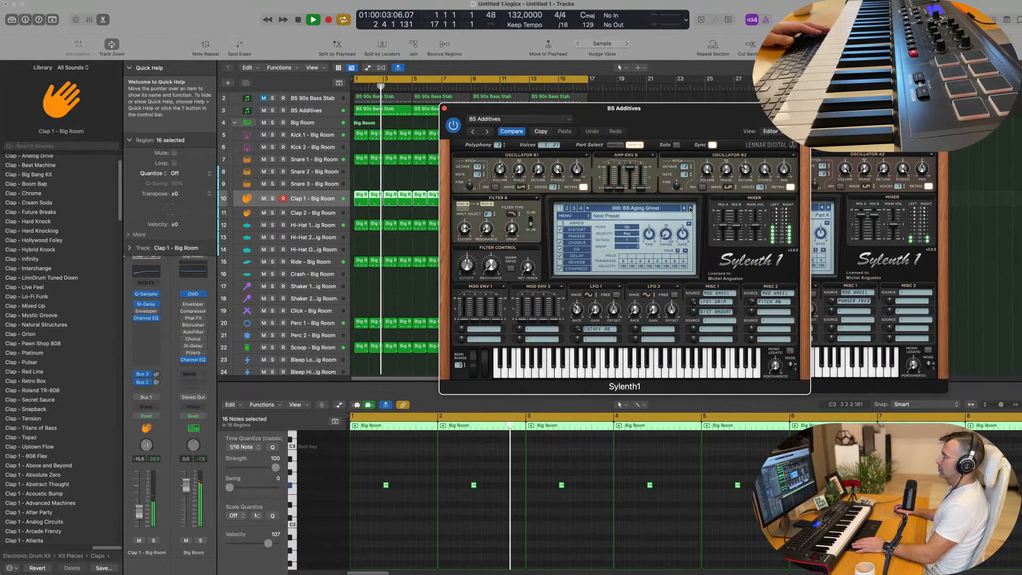
click(690, 209)
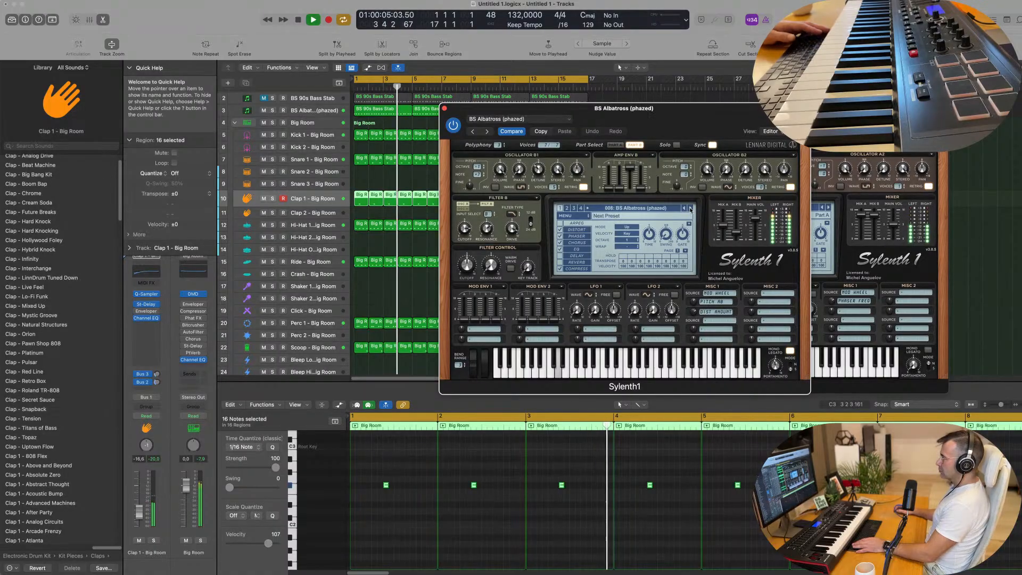
click(690, 209)
click(691, 209)
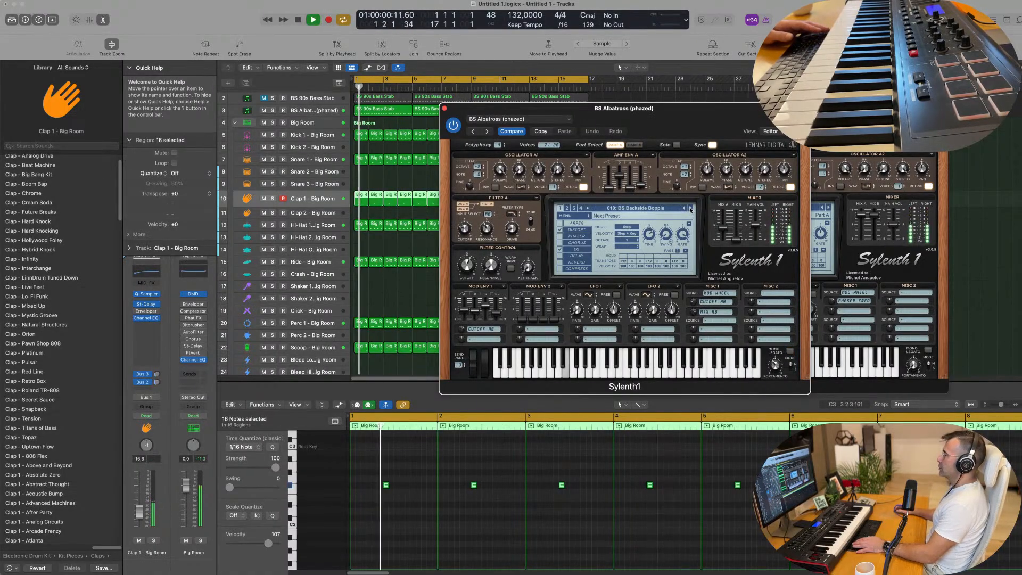
click(690, 209)
click(690, 209)
click(690, 209)
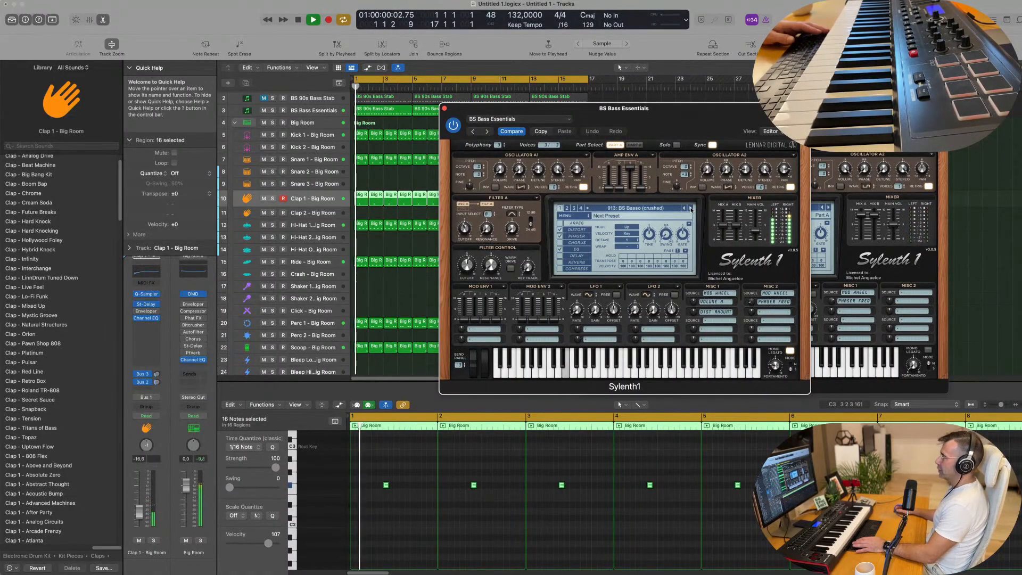
click(691, 209)
click(690, 209)
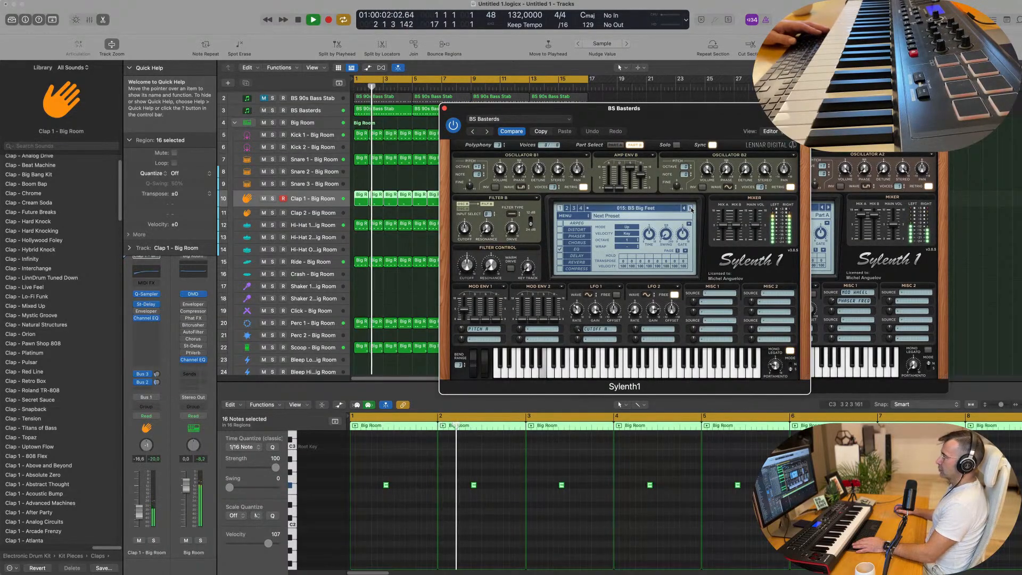
click(690, 209)
click(690, 209)
click(690, 209)
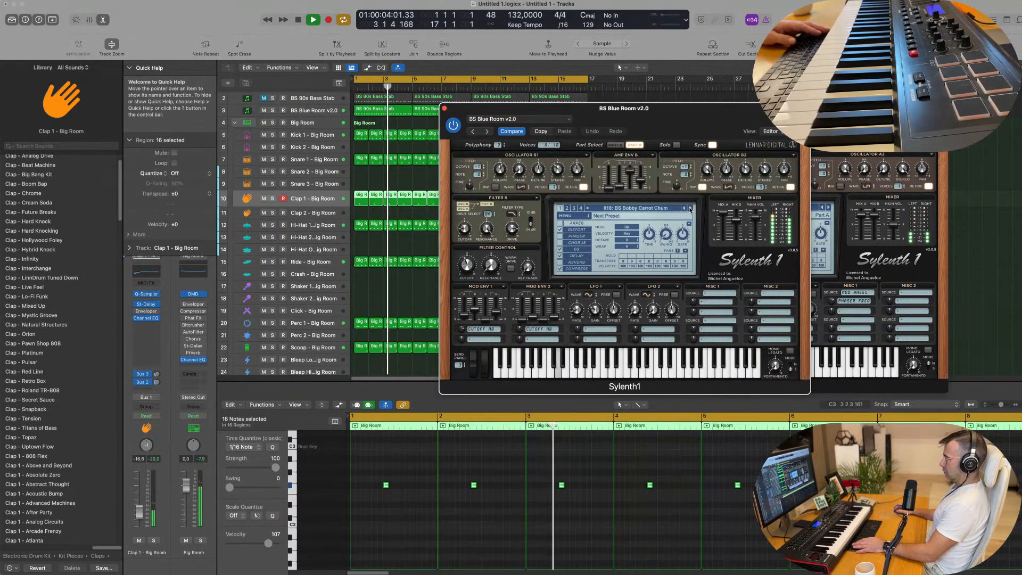
click(691, 209)
Step: Load the BS Elvis is God preset on the duplicate bass track and lower that track's volume to -13.0 dB
click(659, 208)
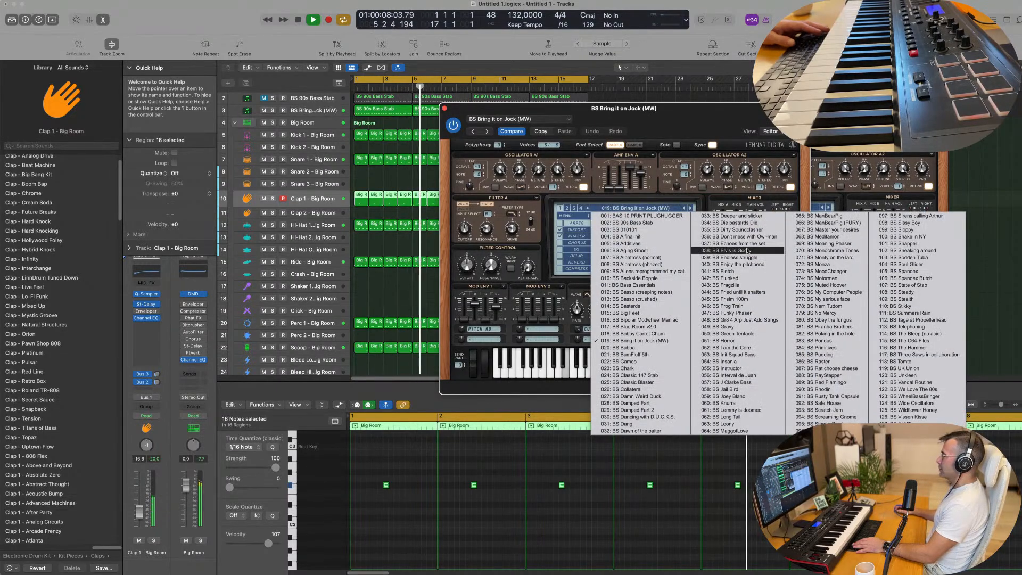
click(746, 250)
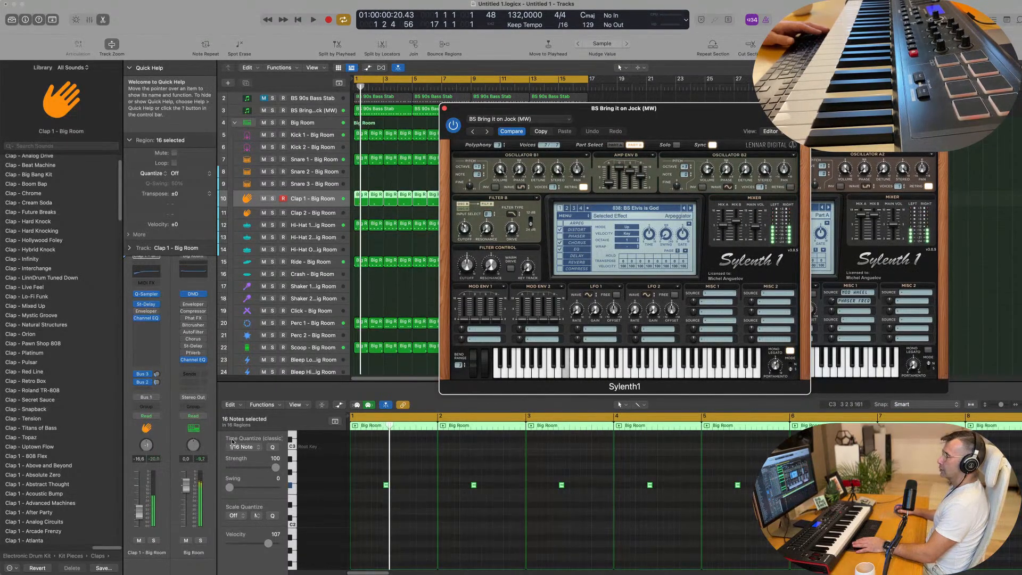
click(308, 111)
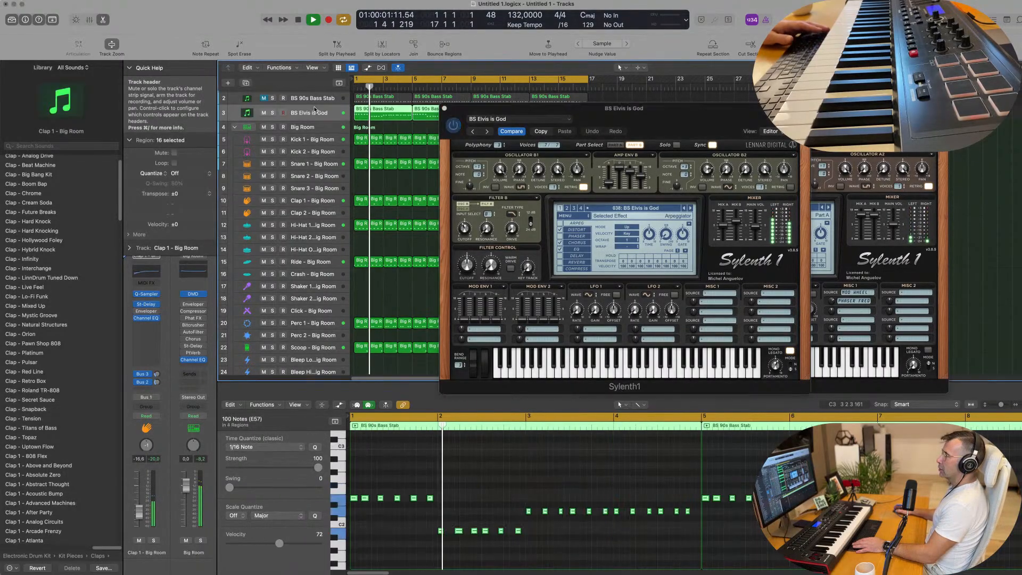
drag(139, 497, 139, 509)
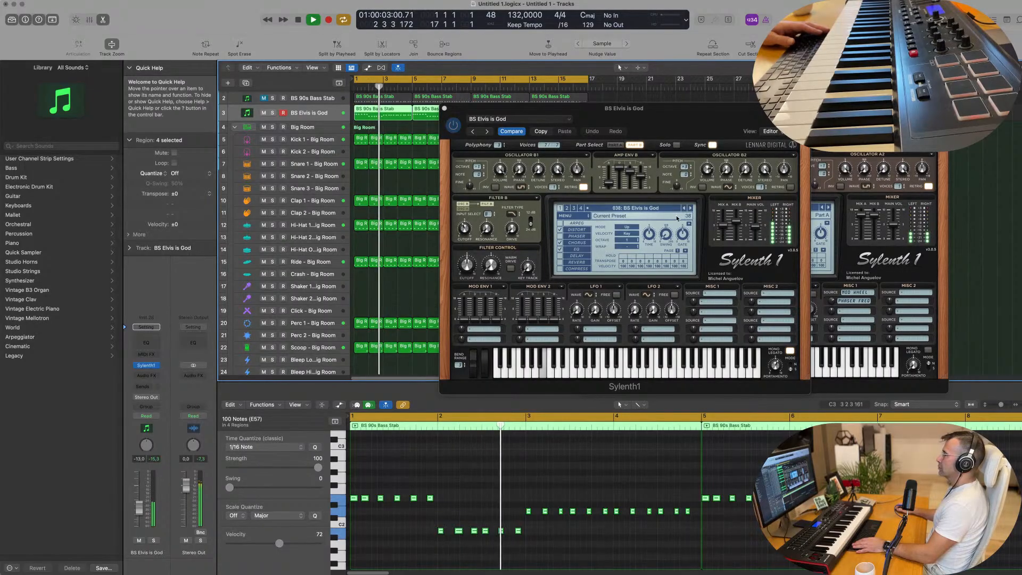
Step: Step through the presets following BS Elvis is God during playback and settle on BS Funky Phaser
click(690, 209)
click(690, 209)
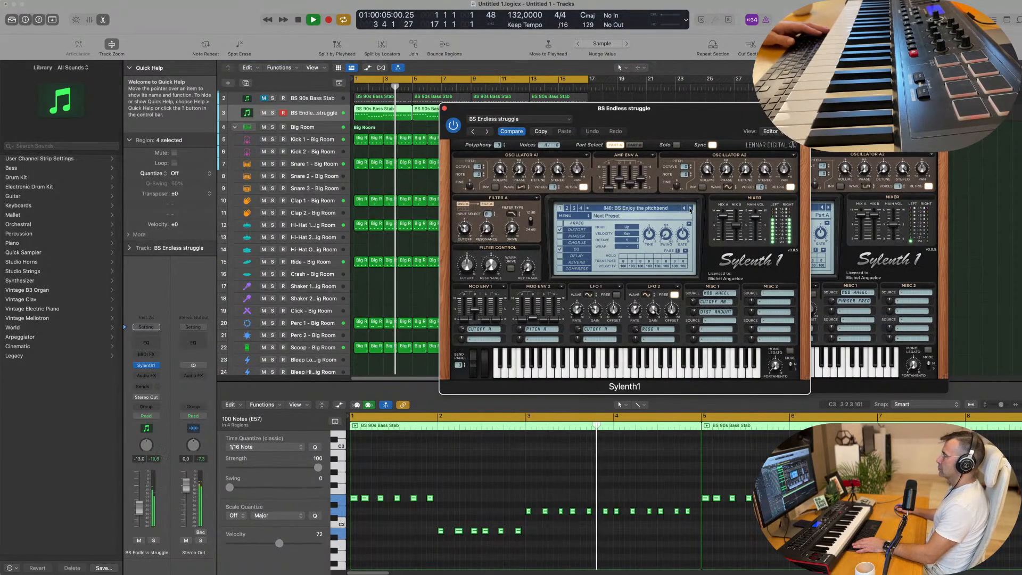
click(690, 208)
click(690, 209)
click(690, 209)
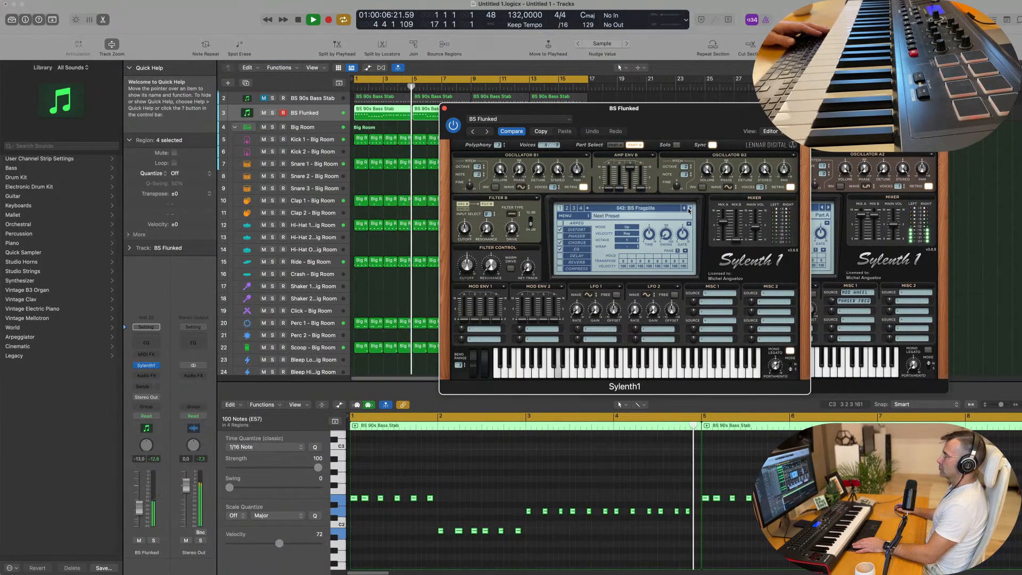
click(690, 209)
click(690, 209)
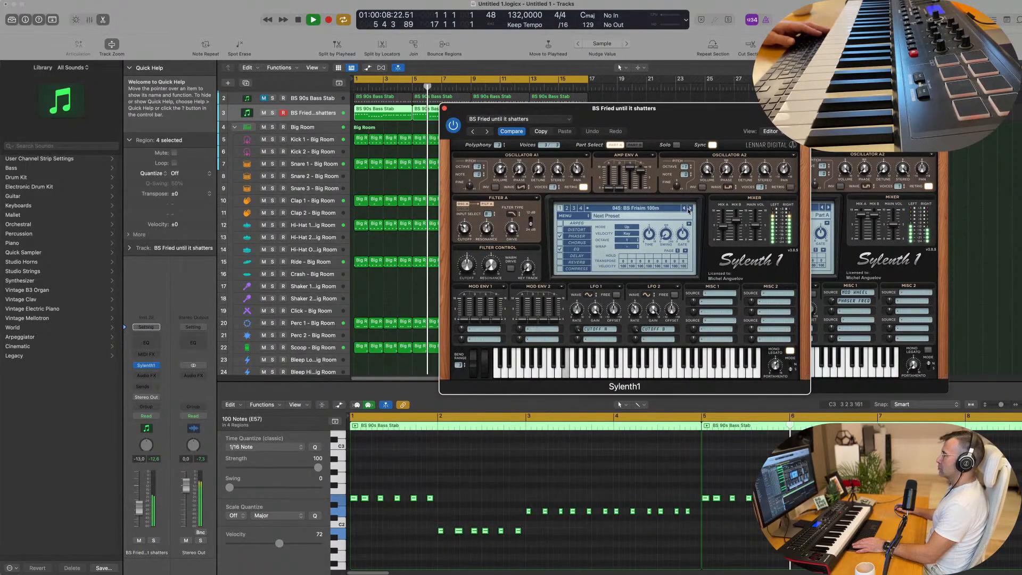
click(690, 209)
click(690, 209)
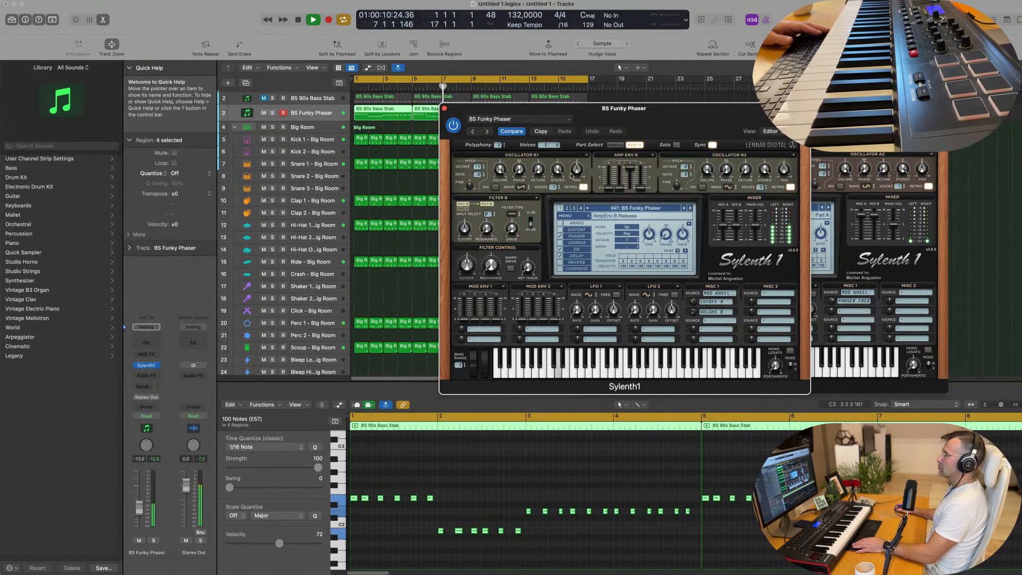
Step: Mute the BS Funky Phaser track, reactivate the muted BS 90s Bass Stab track, and close the BS Funky Phaser synth window
click(264, 113)
click(294, 100)
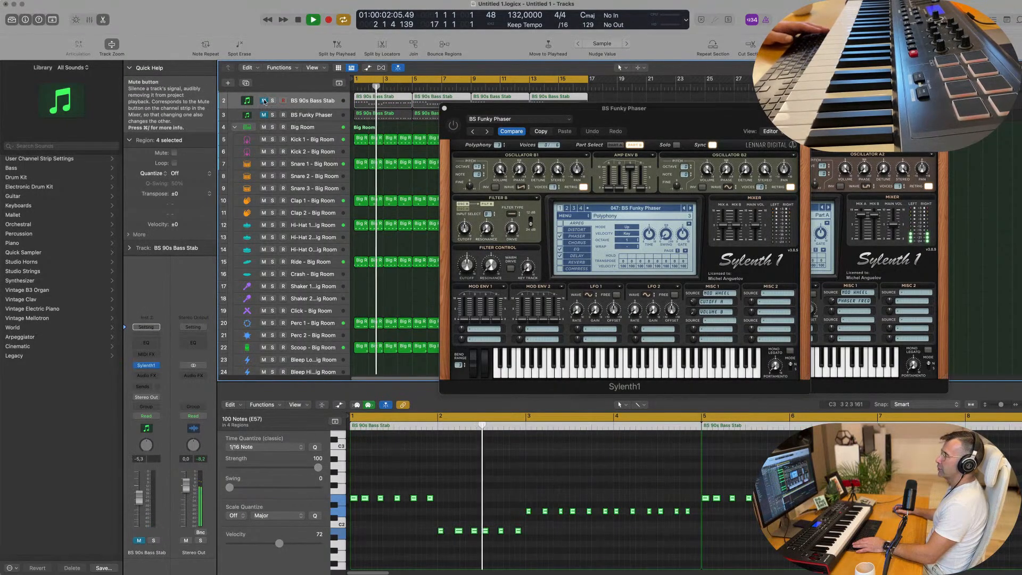
drag(472, 107, 441, 130)
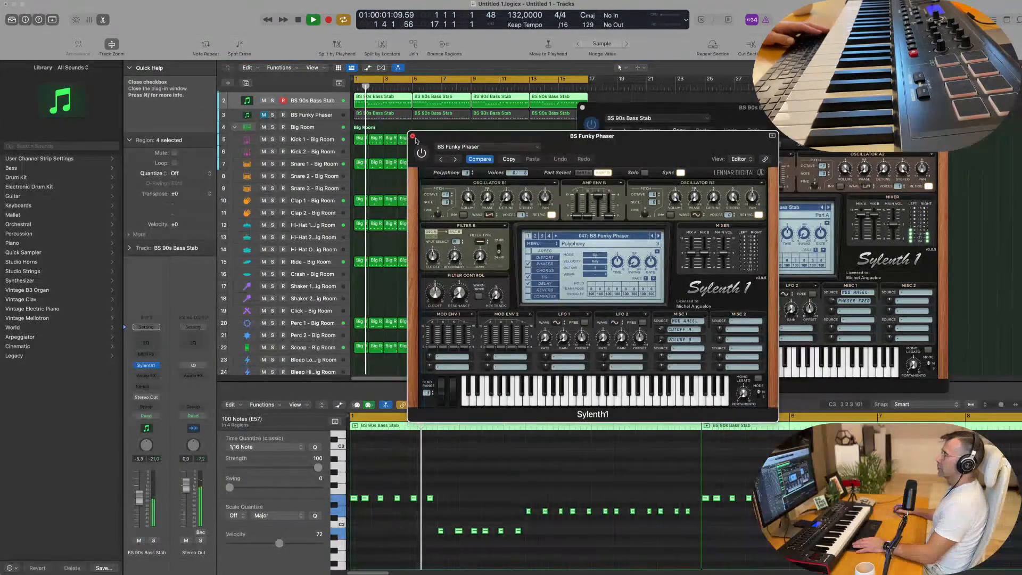
click(413, 136)
key(space)
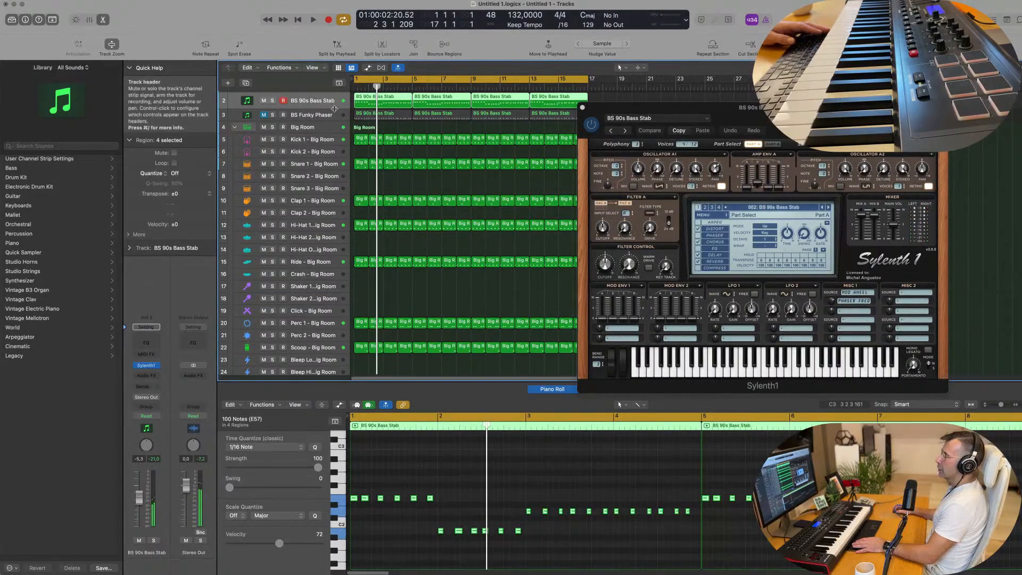
Step: Enlarge the BS 90s Bass Stab track's height and raise its volume to -1.7 dB, checking the level in playback
drag(335, 108, 316, 119)
key(space)
key(space)
key(space)
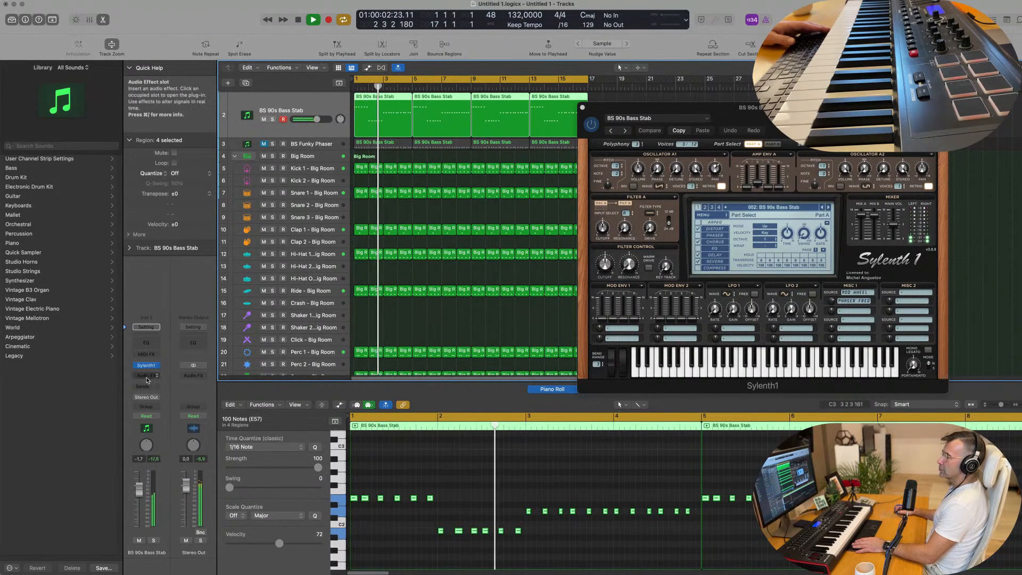
Step: Insert a Compressor as an audio effect on the BS 90s Bass Stab channel strip and position its window over the arrangement
click(148, 365)
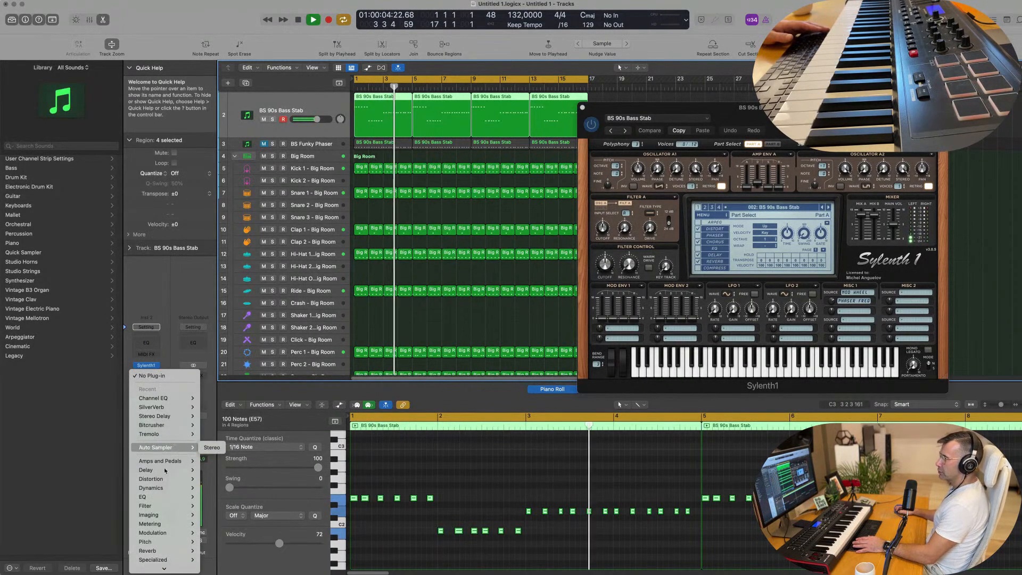
mouse_move(164, 489)
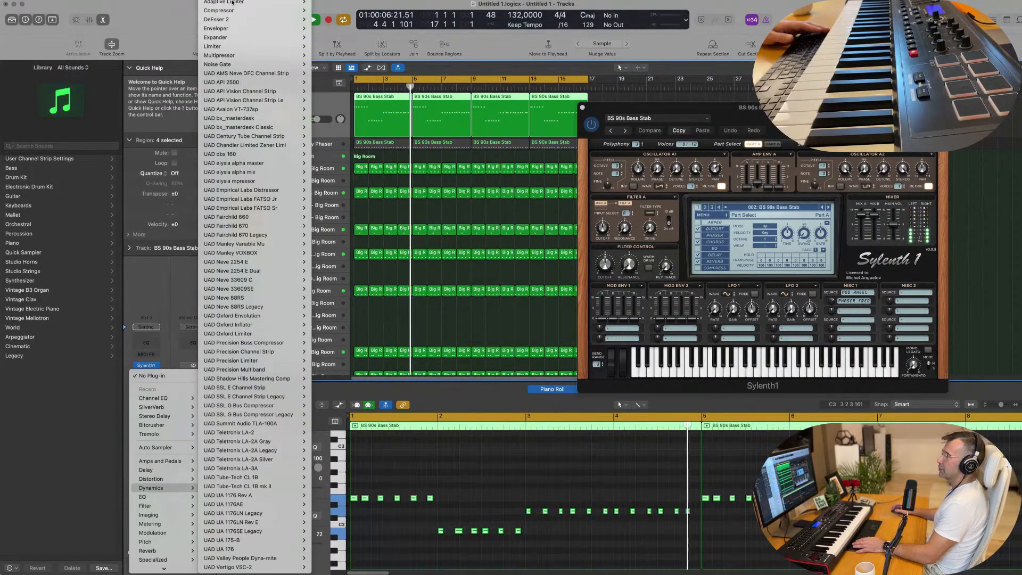
mouse_move(232, 12)
click(323, 10)
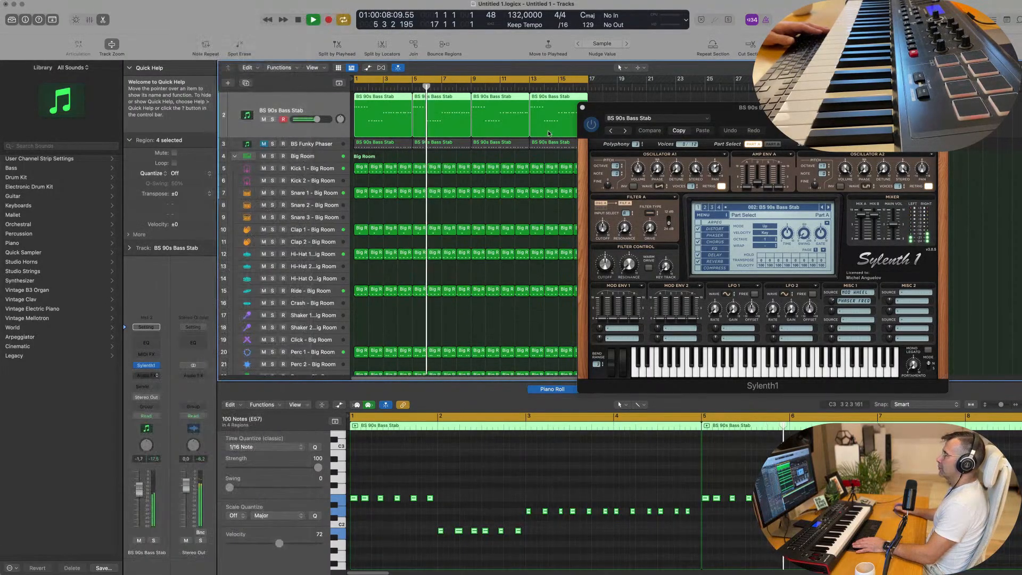
drag(492, 101, 474, 102)
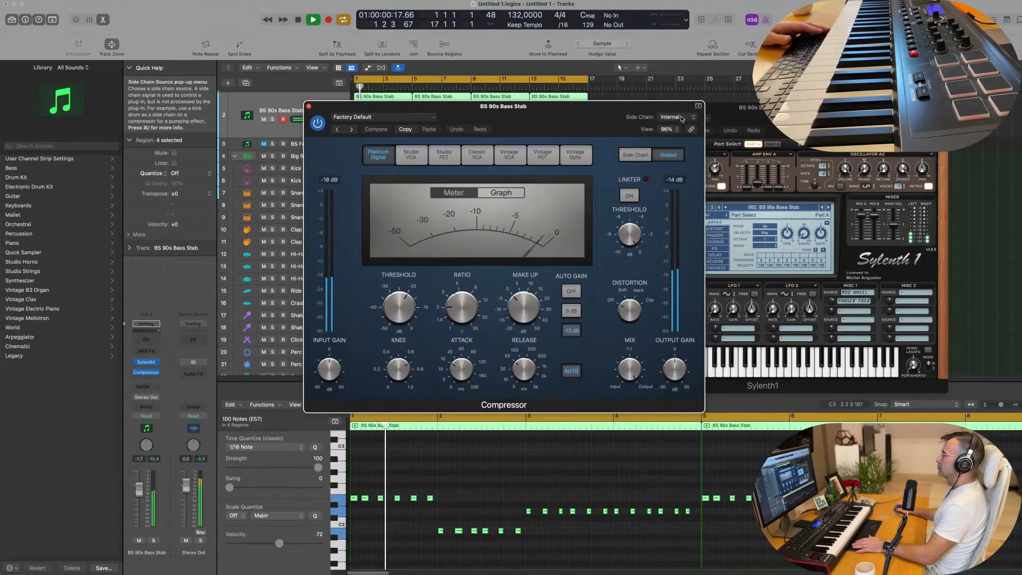
Step: Set the compressor's side chain source to the Kick 1 - Big Room instrument (Inst 3)
click(683, 118)
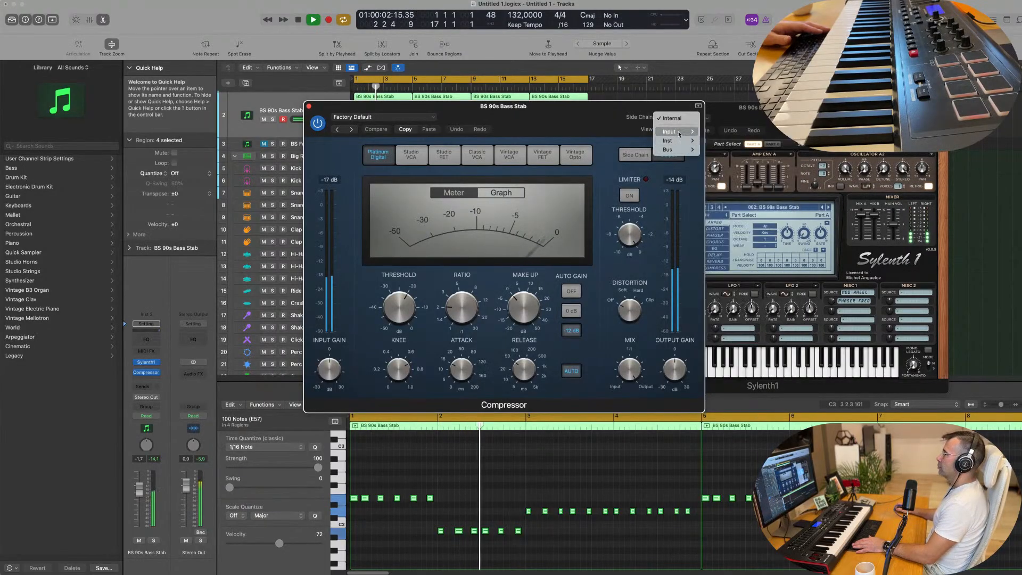
mouse_move(679, 133)
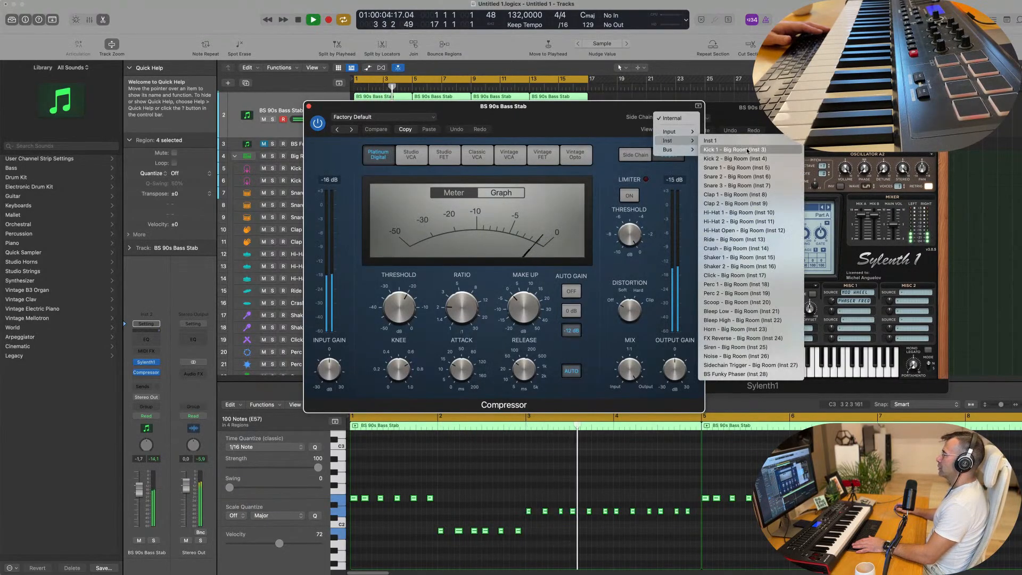
click(747, 151)
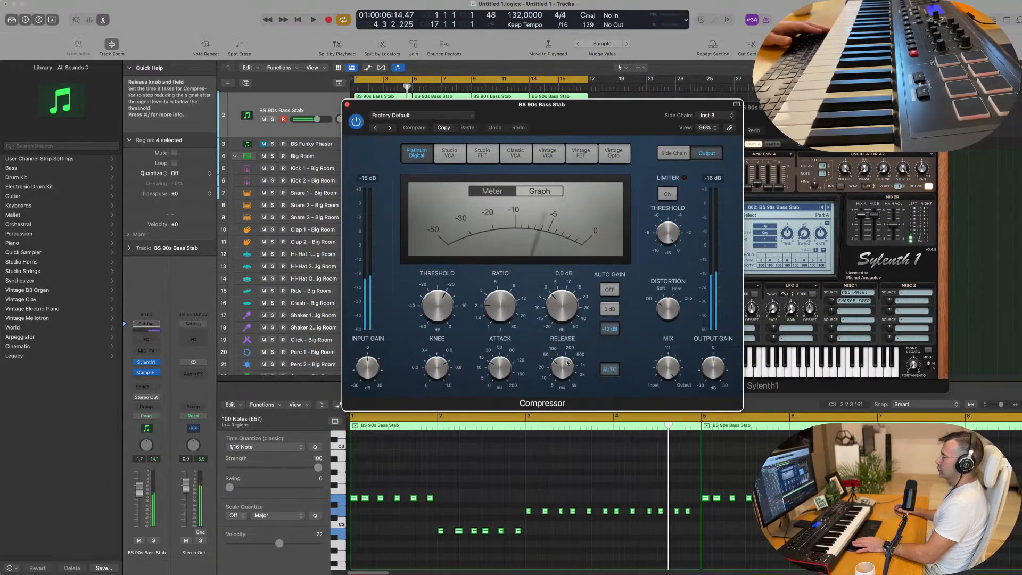
Step: Turn off the compressor's automatic release, set the ratio to 4.1:1, adjust the threshold during playback, and close the plug-in
key(space)
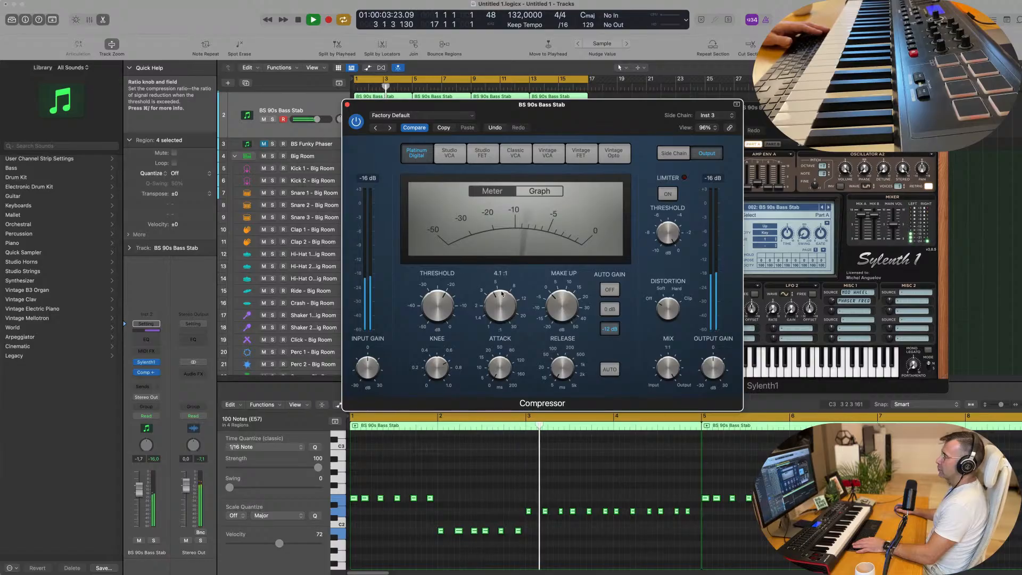
drag(446, 298, 455, 270)
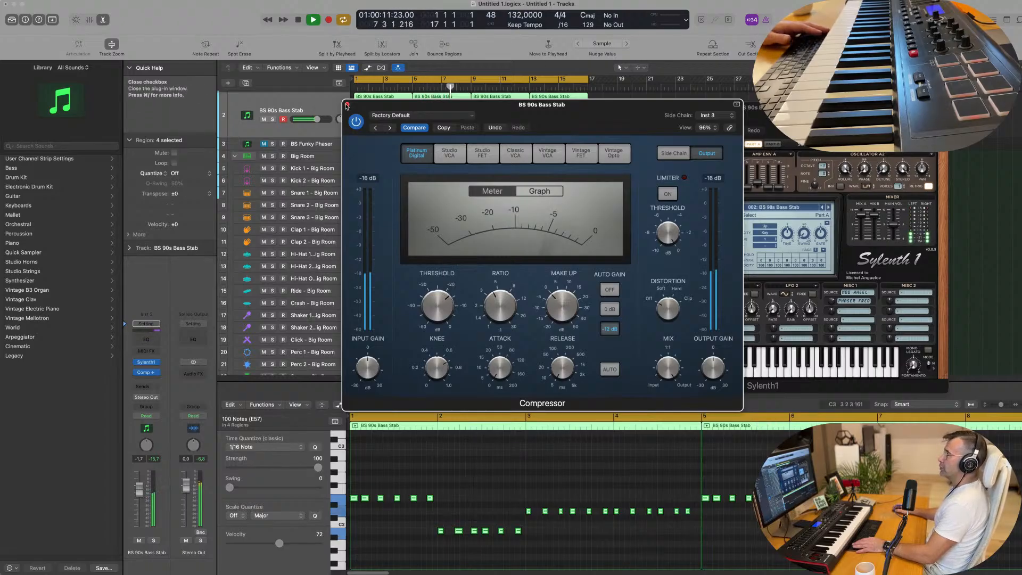
click(347, 105)
key(Return)
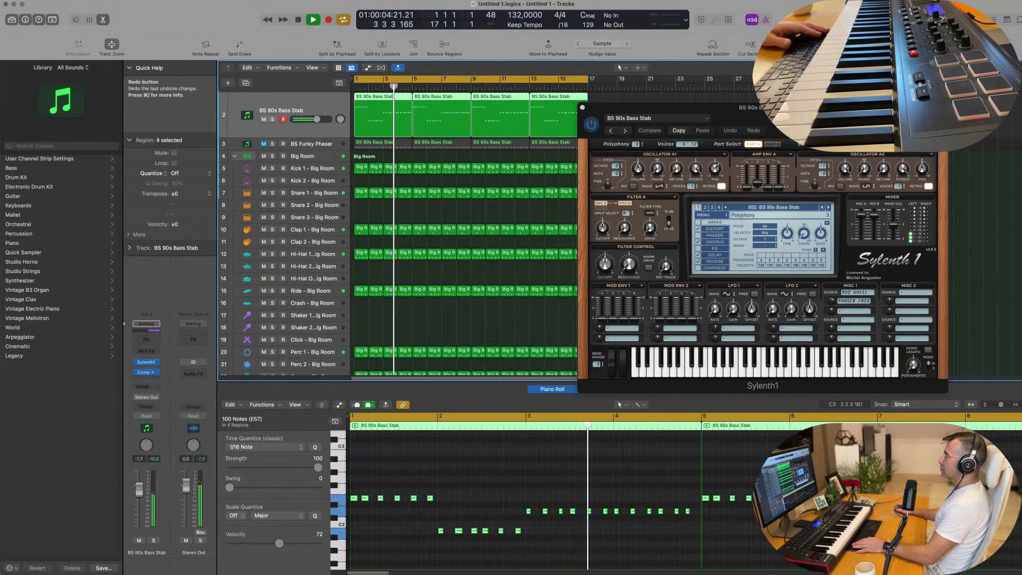
Step: Reposition the BS 90s Bass Stab track's Sylenth1 window over the arrangement and close it
drag(776, 124, 575, 167)
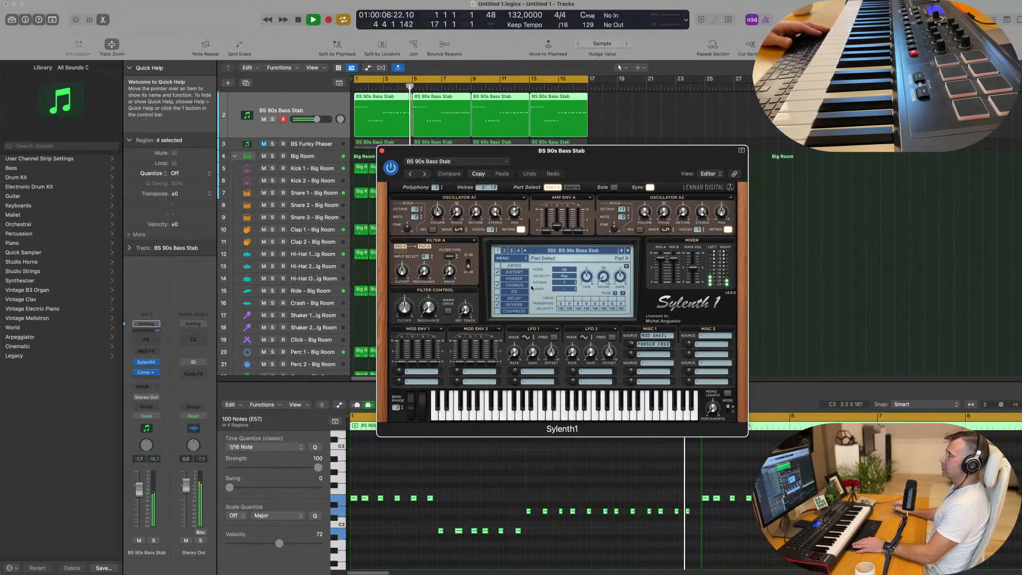
drag(410, 151, 385, 151)
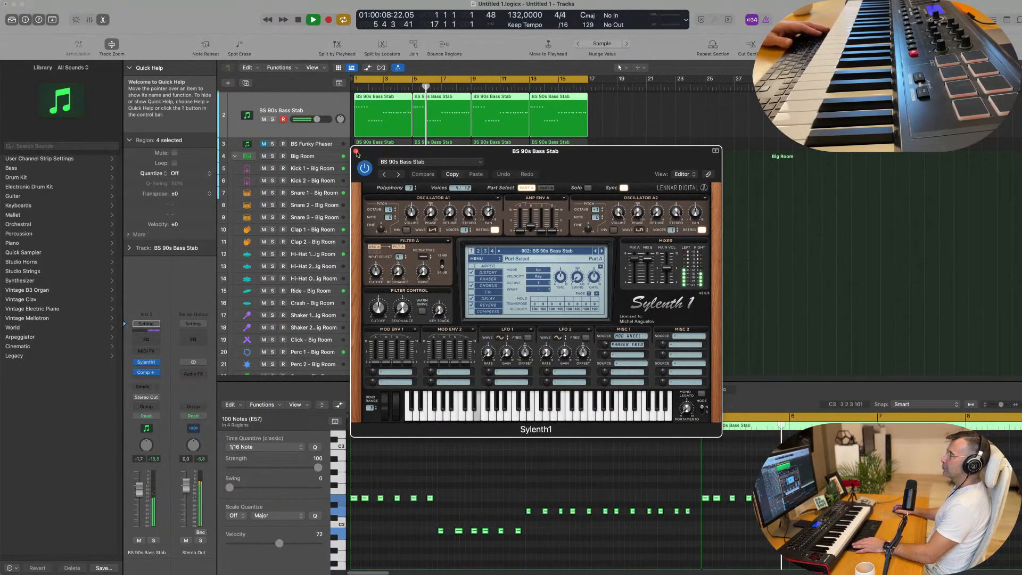
click(356, 151)
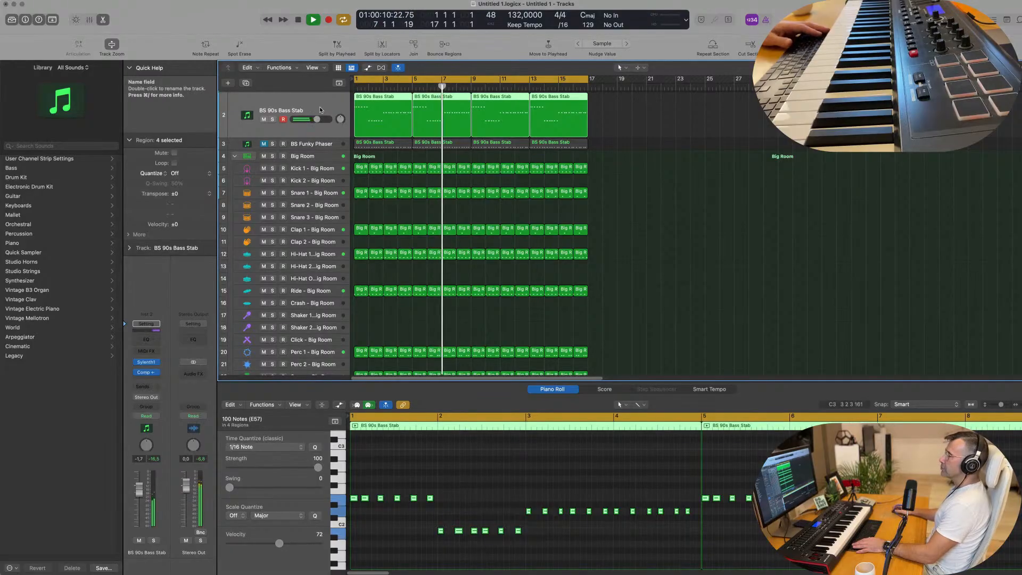
Step: Duplicate the BS 90s Bass Stab track with its plug-ins and copy its first four-bar region onto the new track
key(Return)
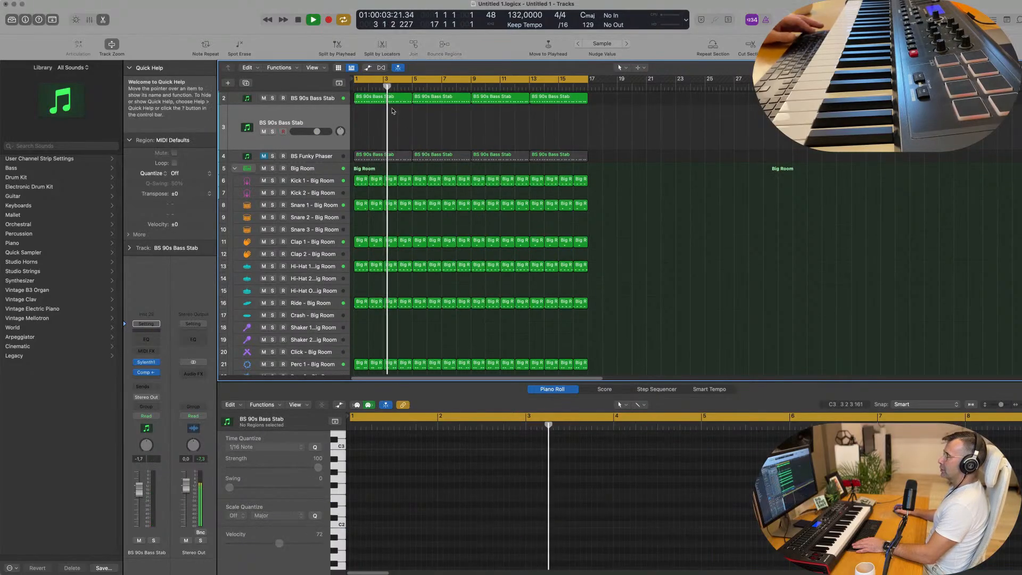
click(390, 98)
key(Return)
drag(390, 99, 391, 120)
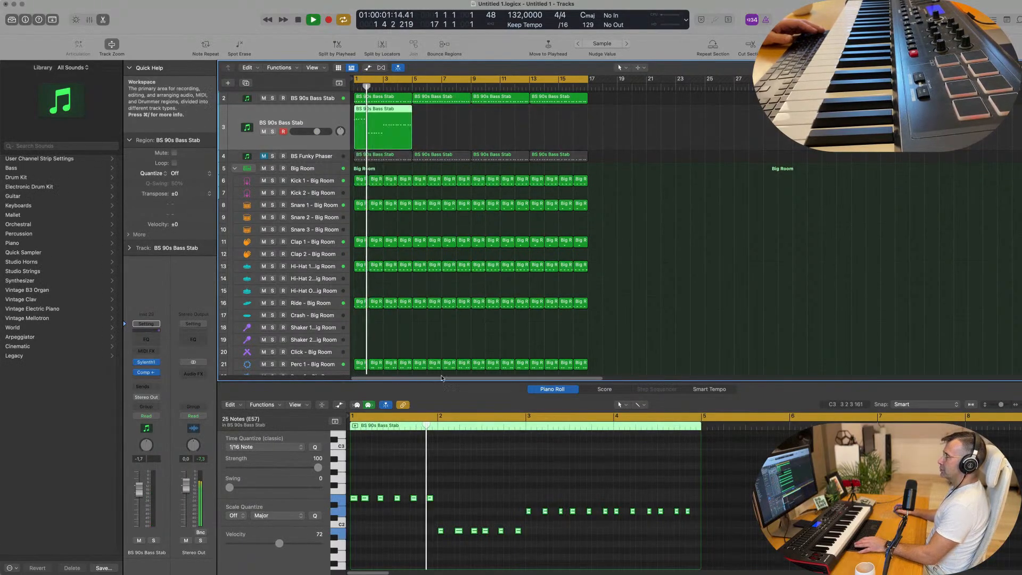
Step: Delete every repeated note in the copied region, keeping only the first note at bars 1, 2 and 3
drag(452, 479, 361, 509)
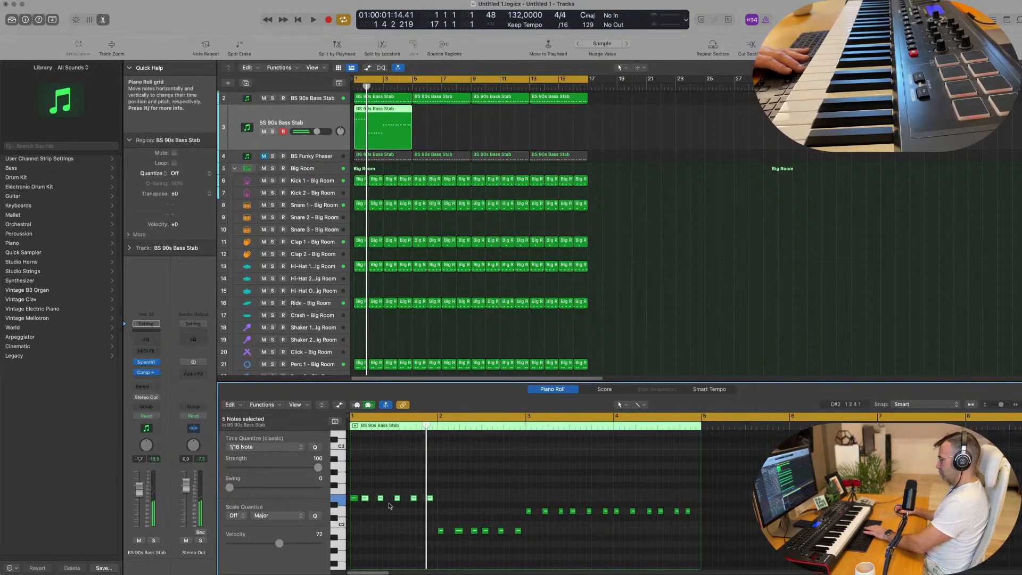
drag(464, 527, 523, 547)
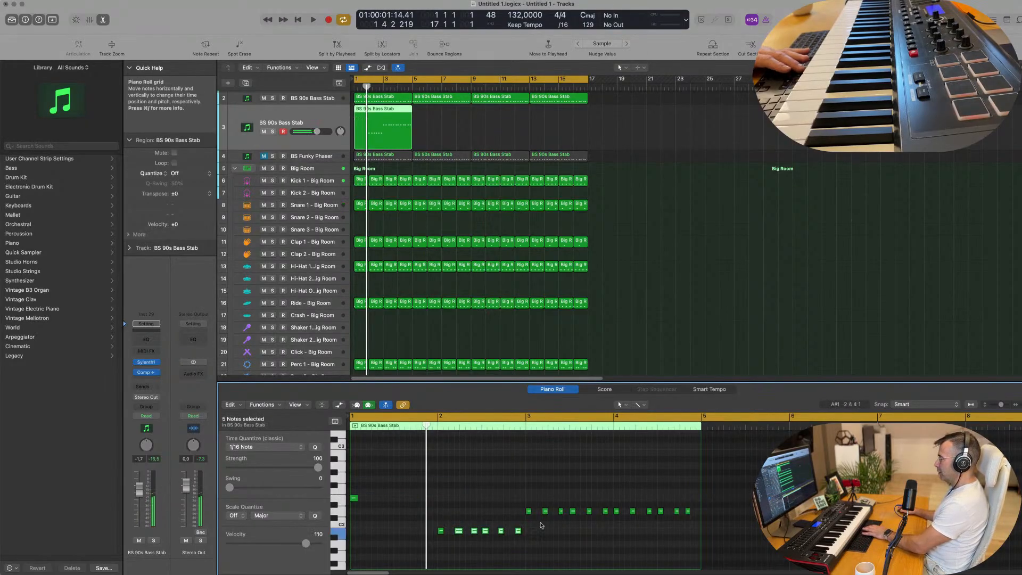
key(Delete)
drag(544, 505, 759, 532)
key(Delete)
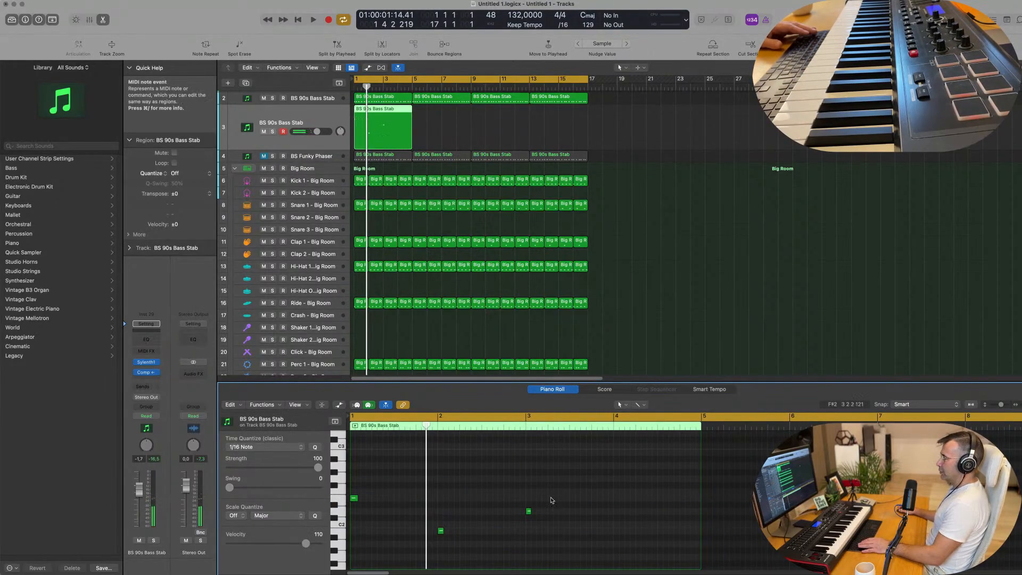
Step: Stretch the three remaining notes to about a bar each, extend the last one to bar 5, and play the result
drag(554, 485, 365, 564)
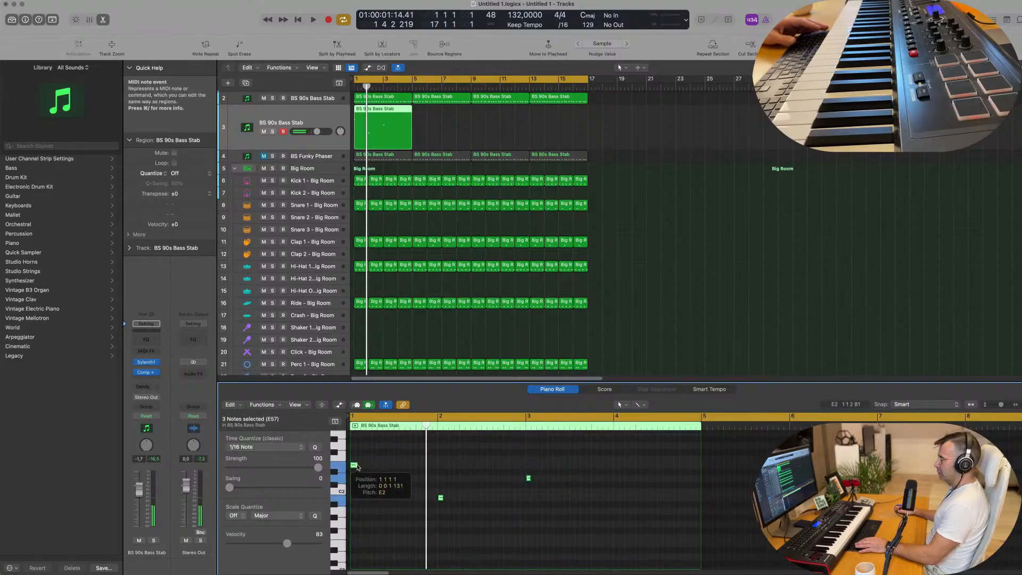
drag(357, 467, 437, 472)
click(551, 472)
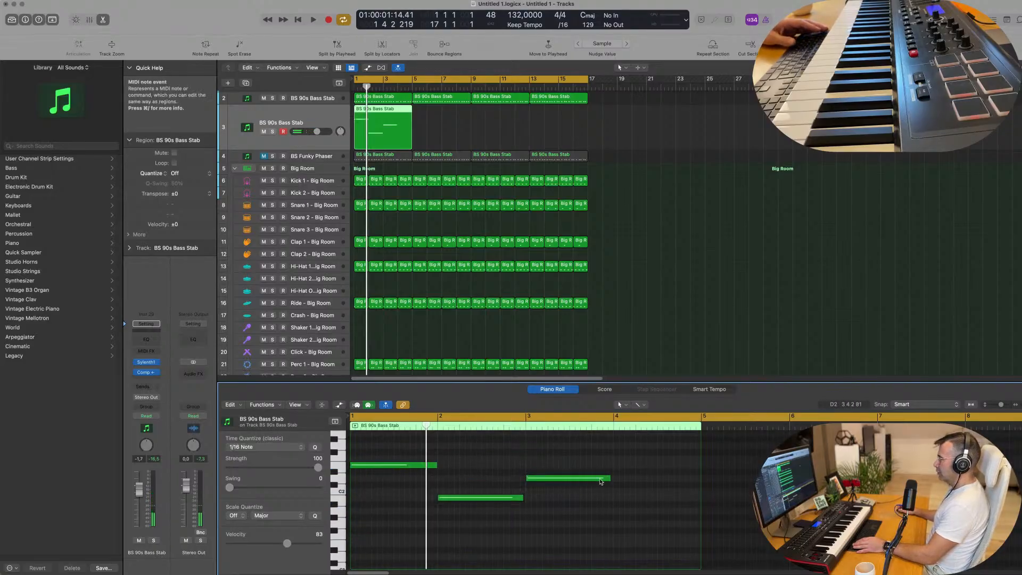
drag(608, 477, 698, 485)
key(space)
key(space)
click(333, 114)
key(space)
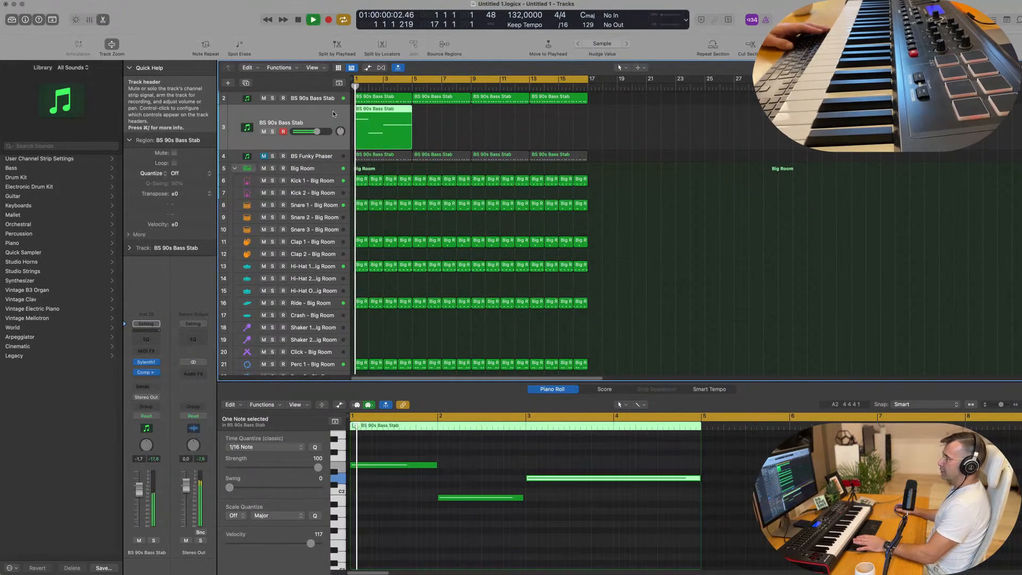
key(space)
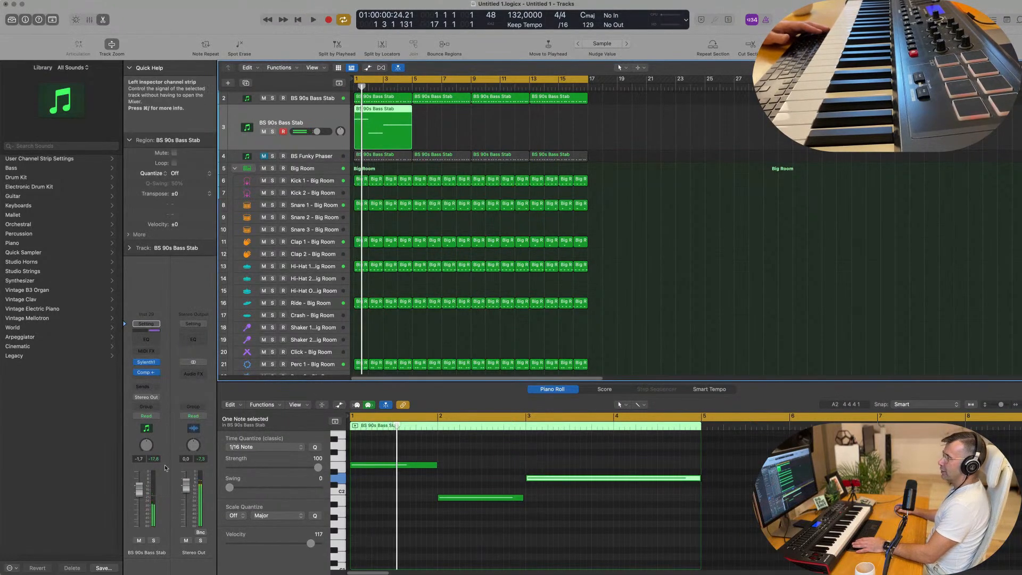
Step: Open the duplicate track's Sylenth1 synth, move its window clear of the new region, and briefly play the part
click(146, 362)
drag(522, 120, 711, 148)
key(space)
key(space)
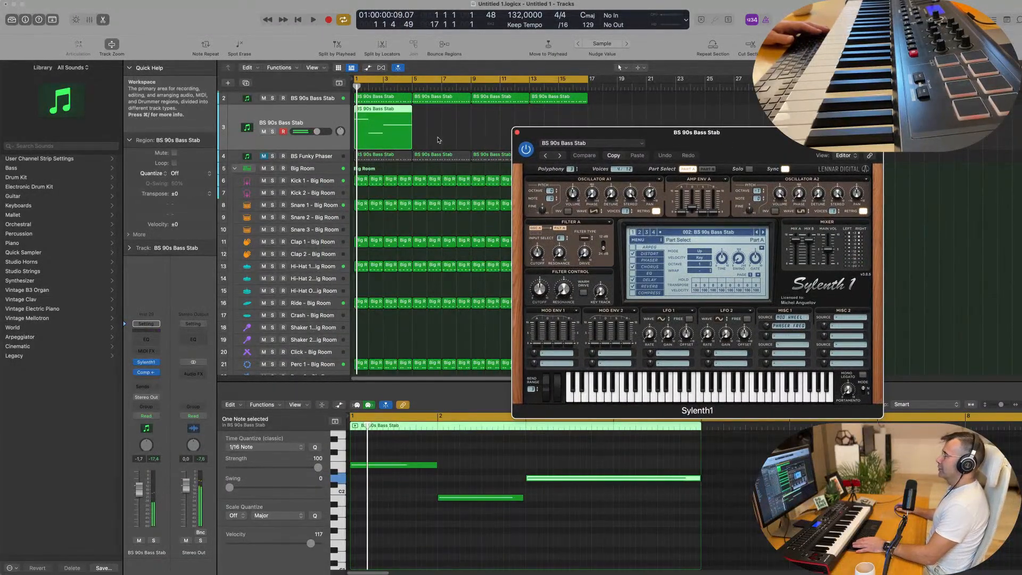
Step: Transpose all three sustained notes in the duplicate track's region down one octave and start playback
click(486, 483)
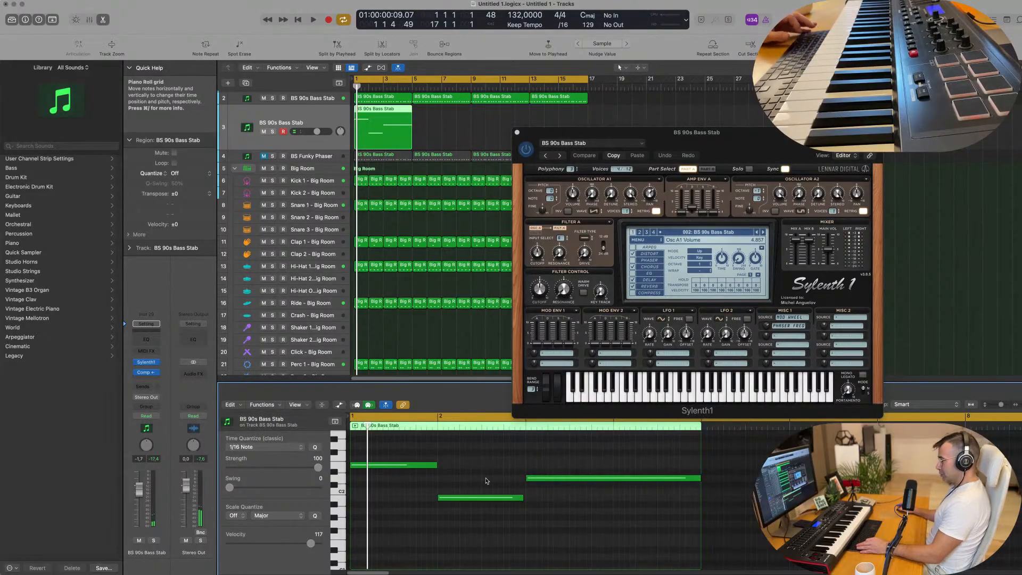
key(super+a)
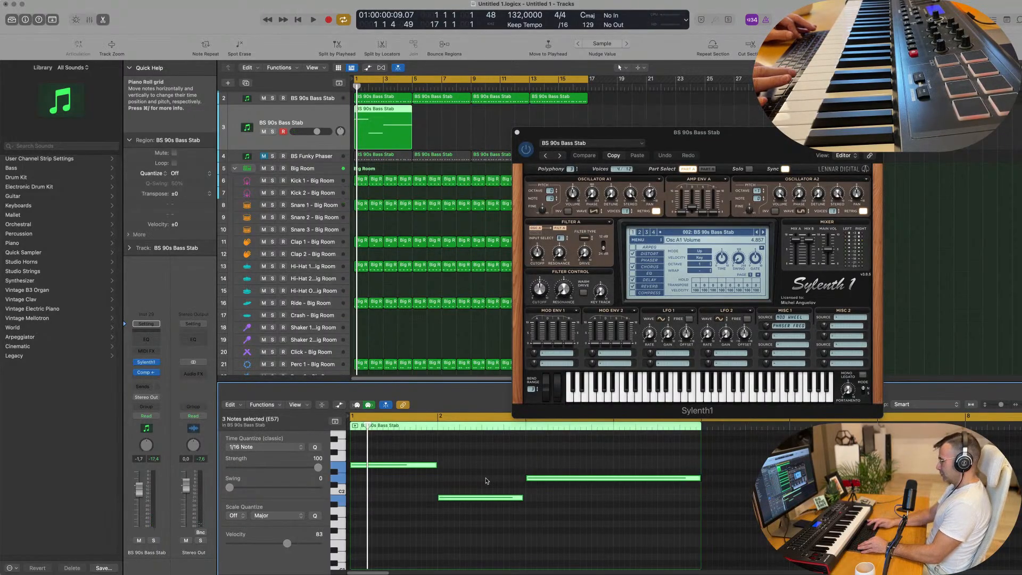
key(shift+alt+Down)
key(space)
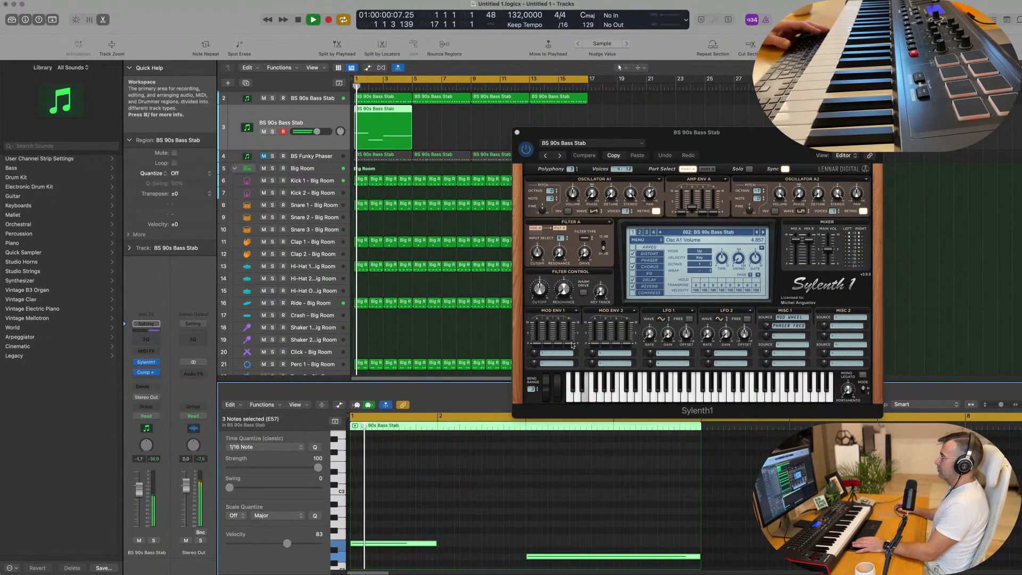
Step: Audition the Sylenth1 bass presets BS 010101 and BS A final hit, then load BS Bass Essentials on the duplicate track
click(762, 234)
key(space)
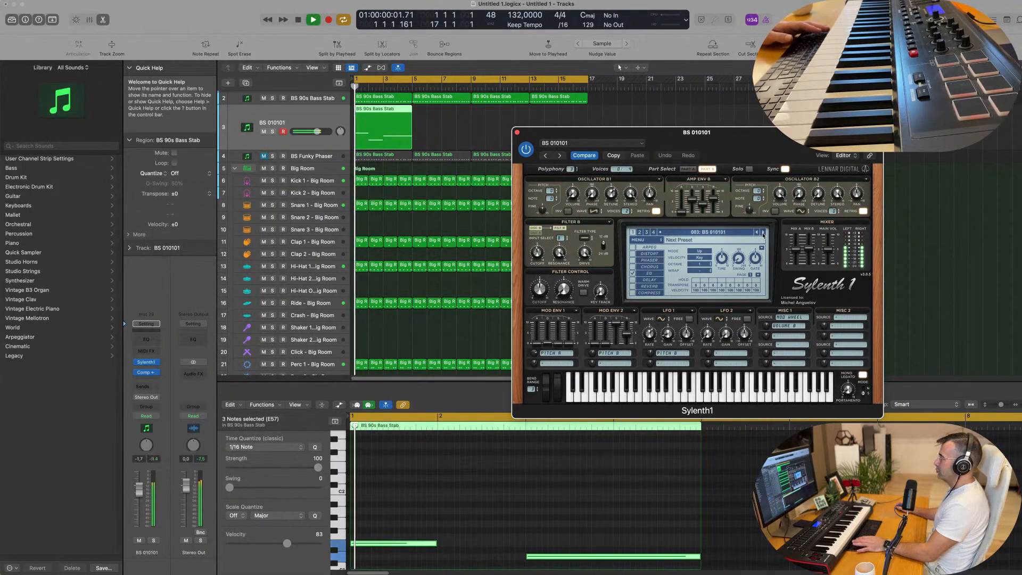
click(762, 235)
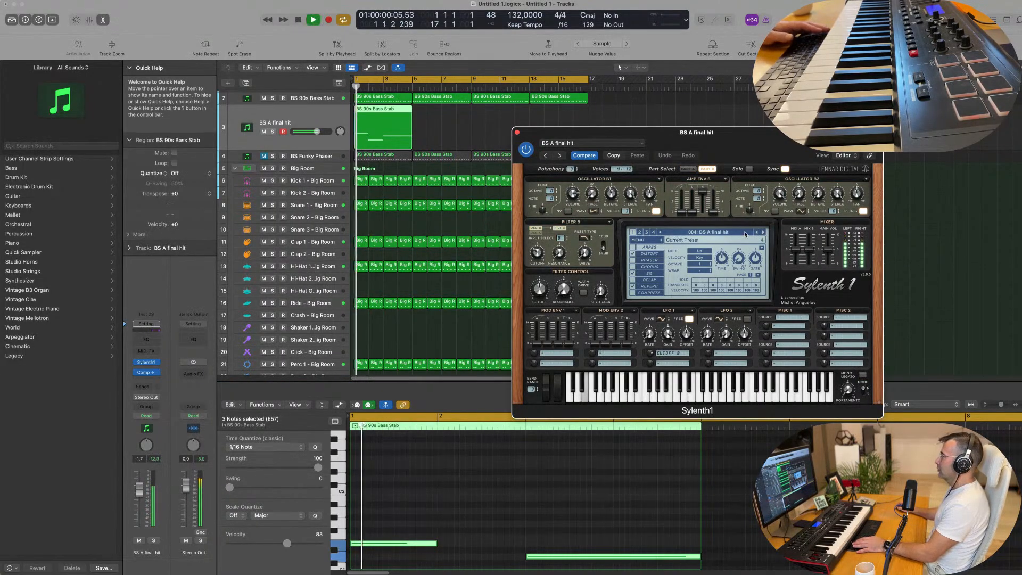
click(741, 233)
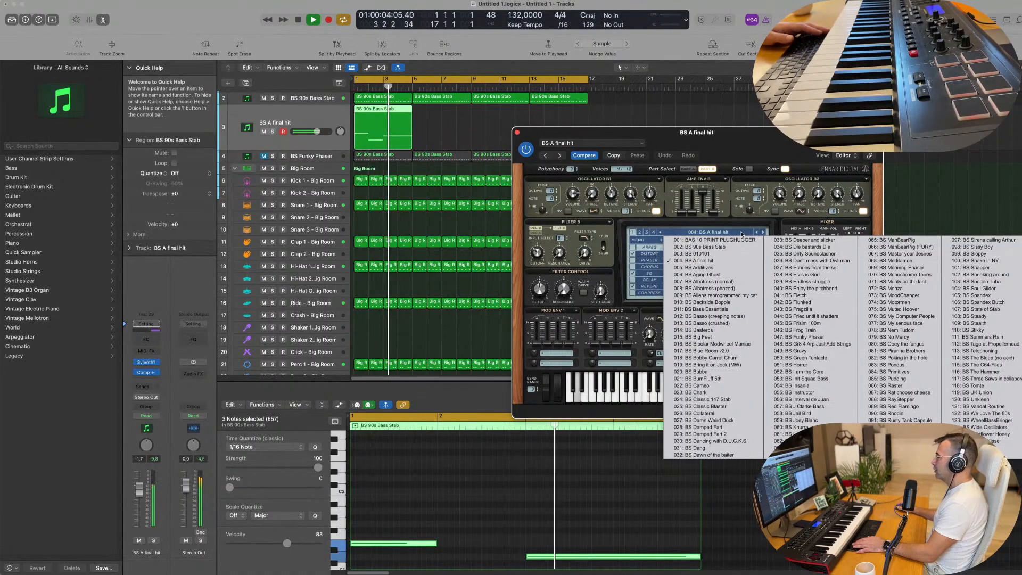
click(729, 309)
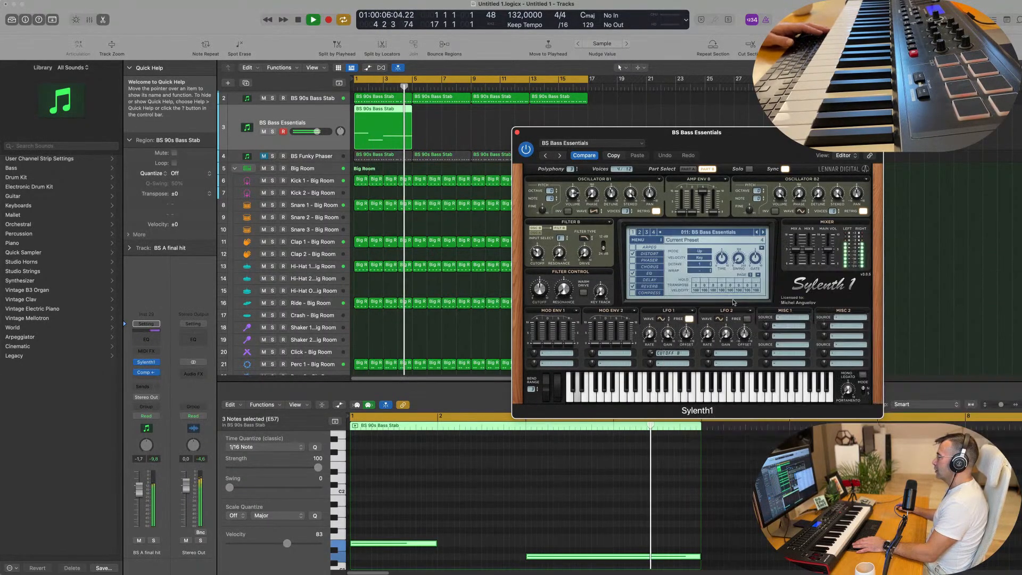
Step: Audition the following Sylenth1 presets one by one, from BS Basso (creeping notes) up to BS Big Feet
click(763, 233)
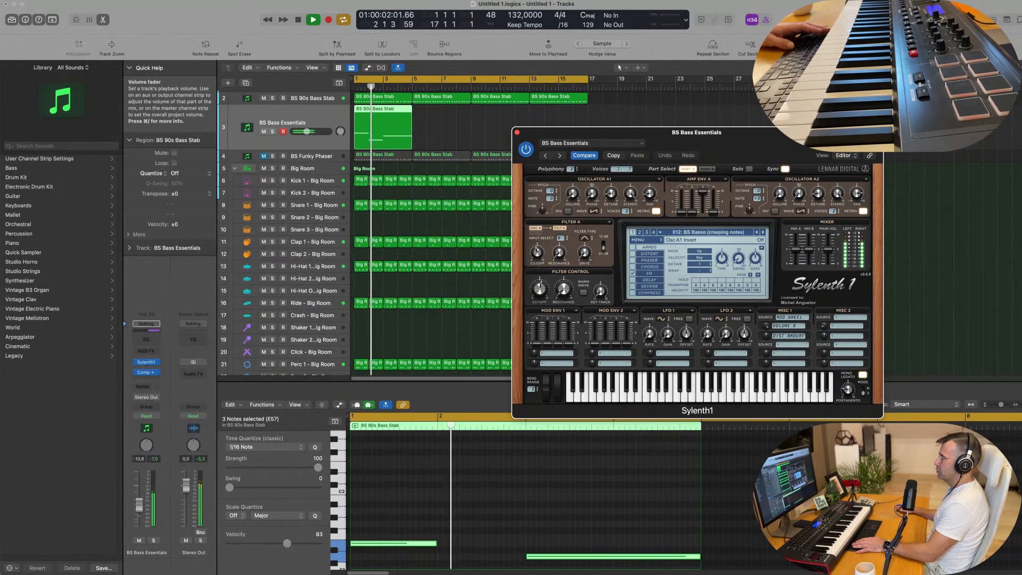
click(763, 232)
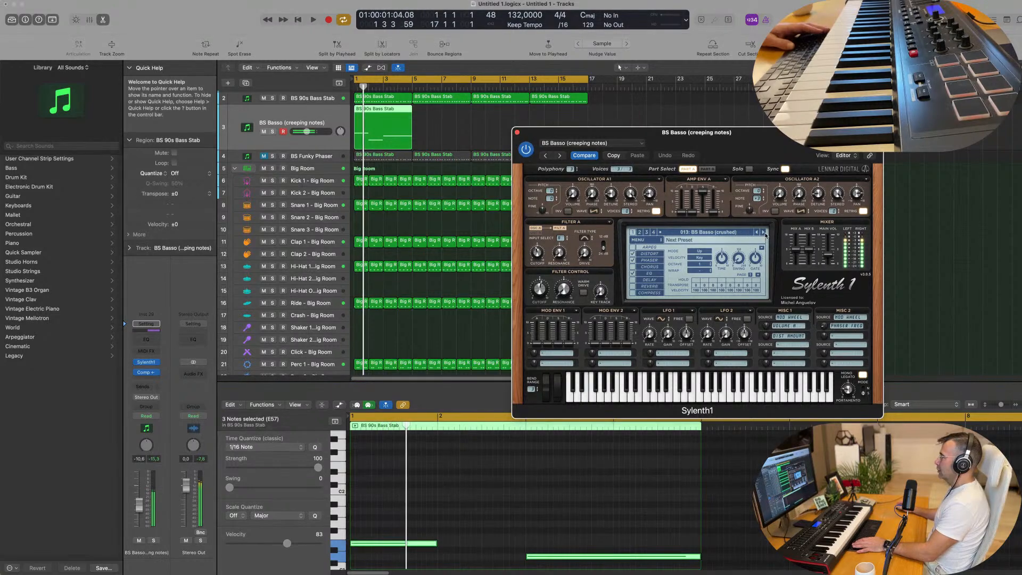
click(763, 233)
click(763, 232)
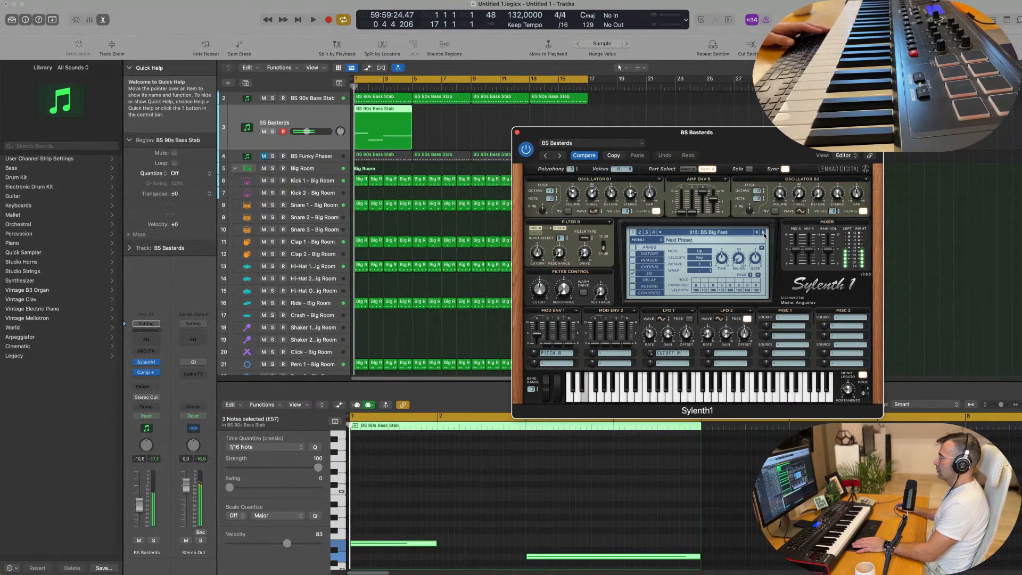
Step: Transpose all three sustained notes in the duplicate track's region up one octave
key(space)
click(512, 538)
key(super+a)
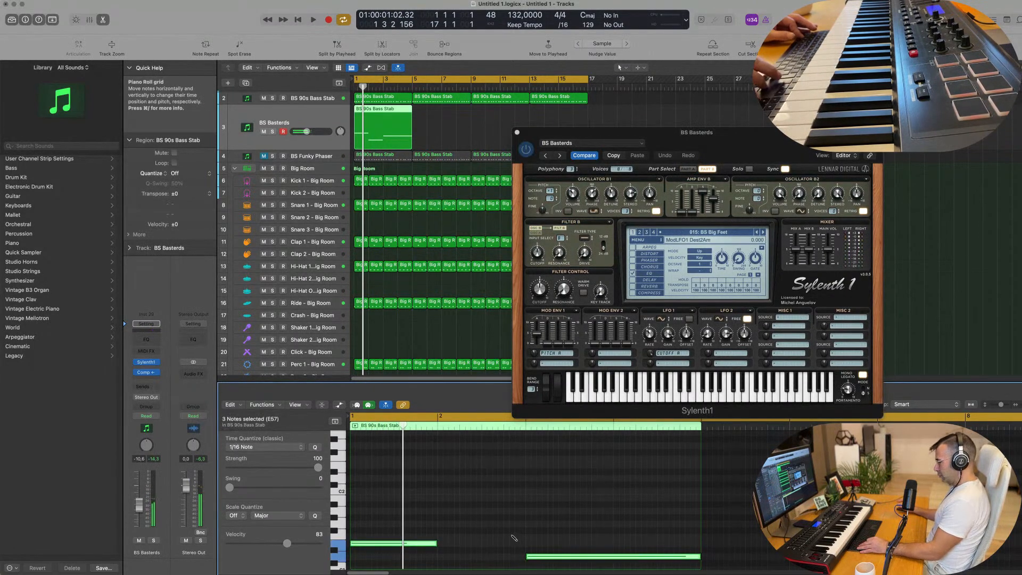
key(alt+shift+Up)
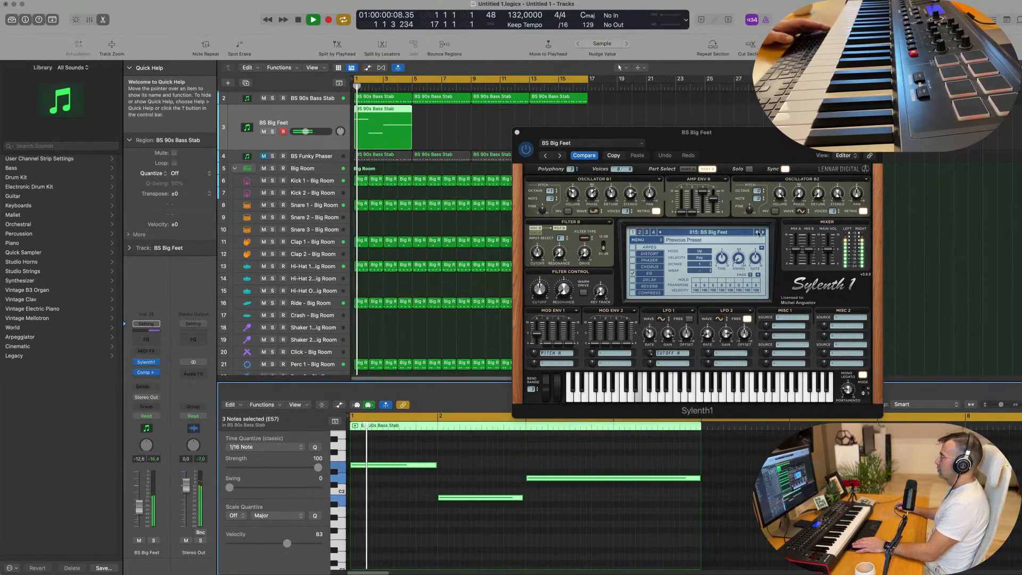
Step: Return to the preset BS Basso (crushed) and audition the sounds from there up to BS Bipolar Modwheel Maniac with playback running
click(758, 233)
key(space)
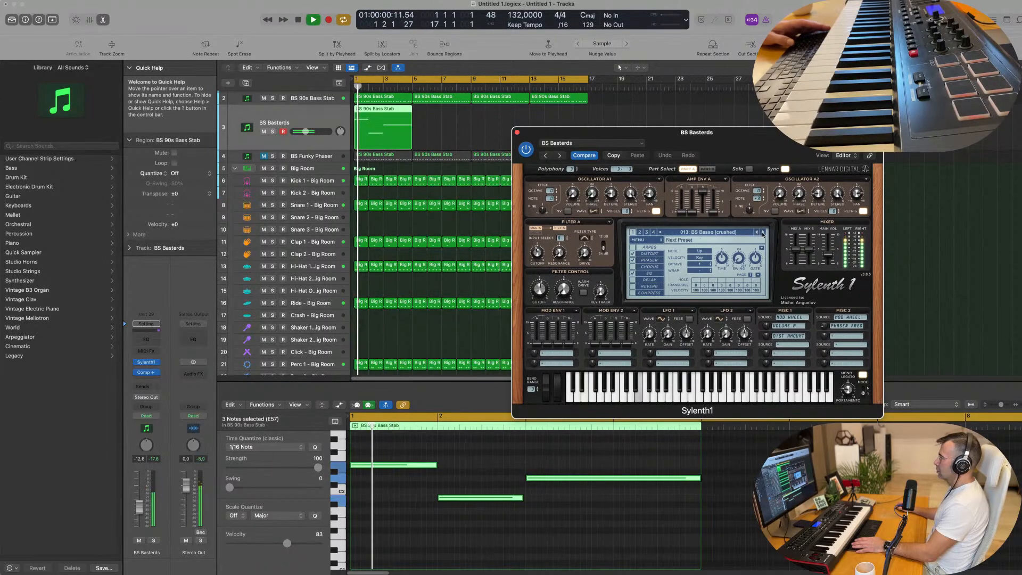
click(764, 232)
click(764, 233)
click(763, 232)
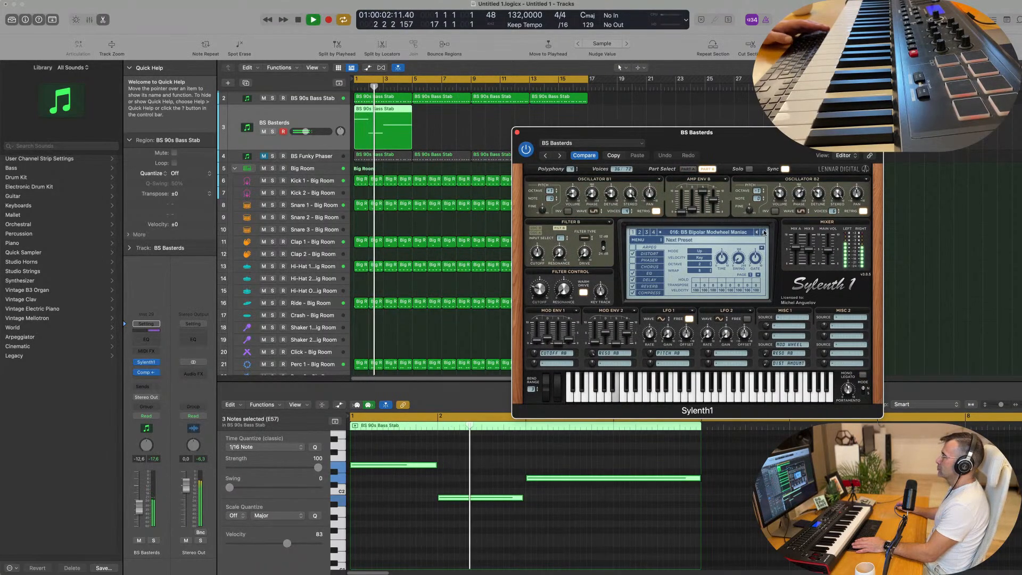
Step: Continue auditioning Sylenth1 bass presets on the sustained part, through BS Bobby Carrot Chum up to BS BumFluff 5th
click(763, 232)
click(765, 233)
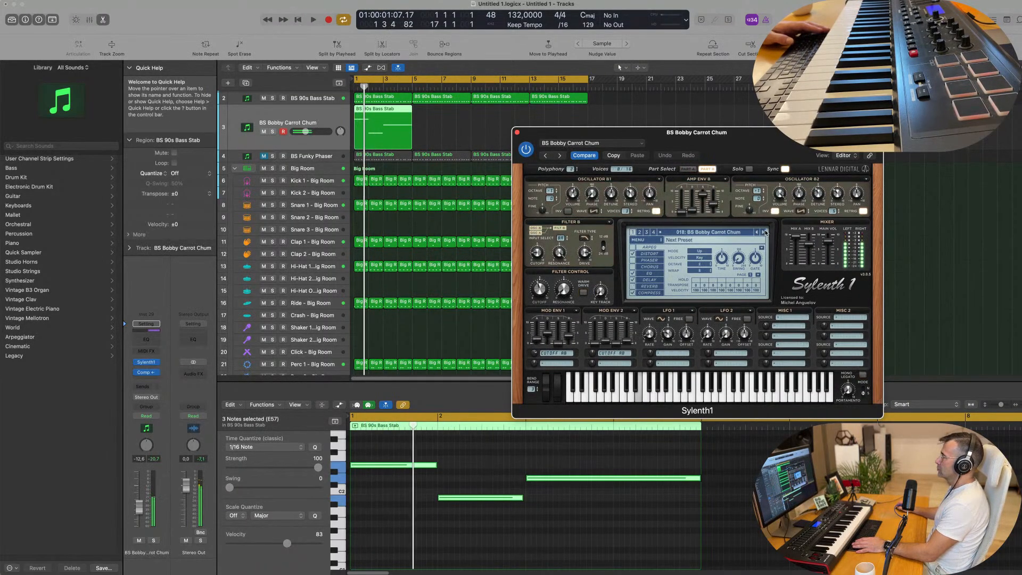
click(764, 233)
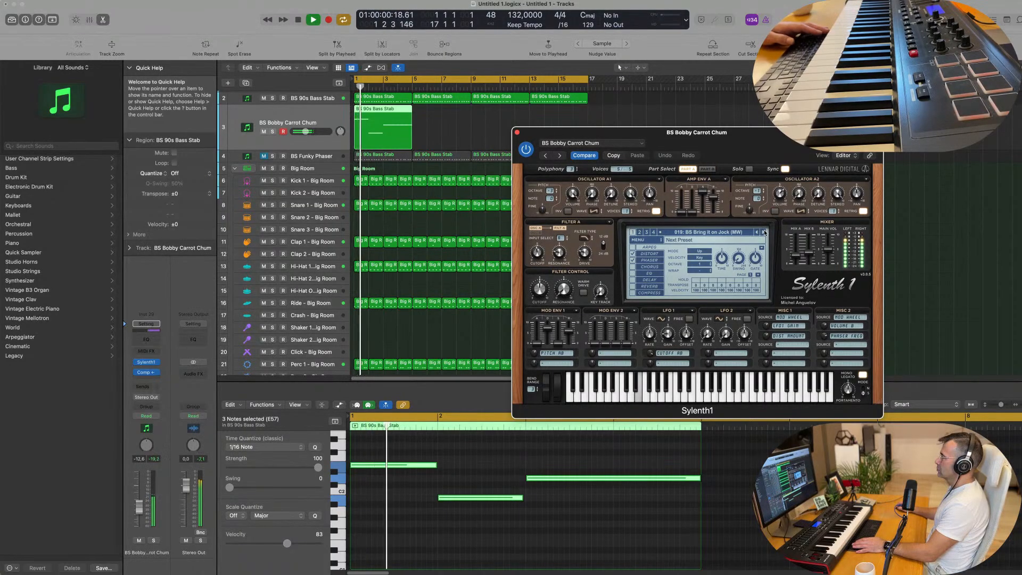
click(764, 233)
click(765, 232)
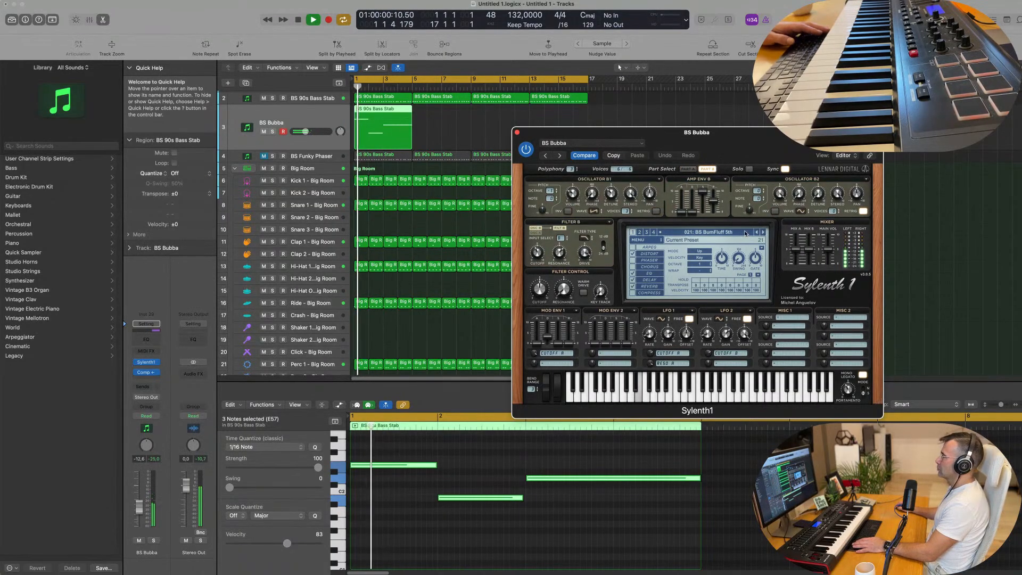
Step: Load the preset BS Zewa Rocker and step backwards through the sounds to BS Wide Oscillators, replaying the part from the start
click(745, 233)
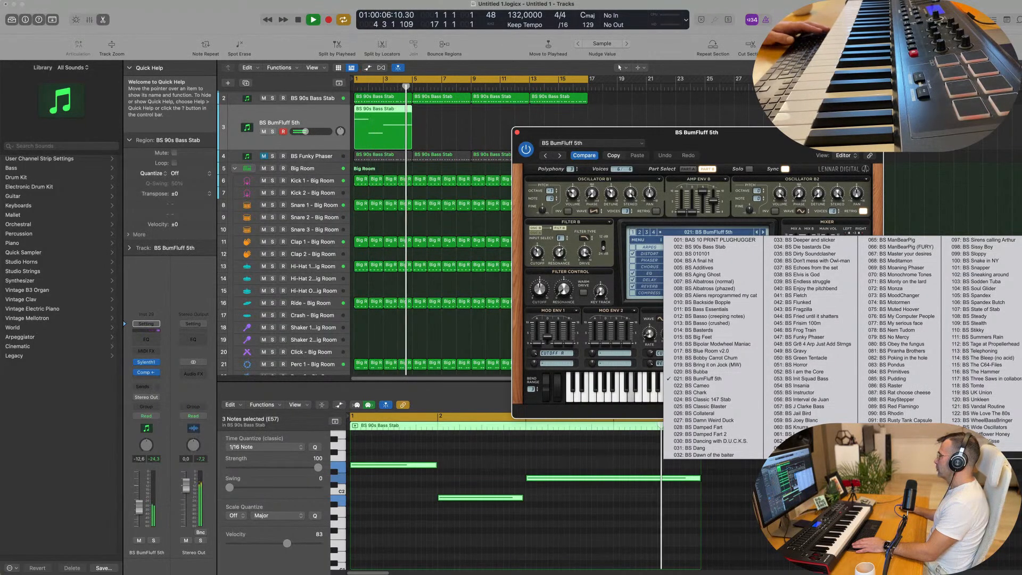
click(977, 455)
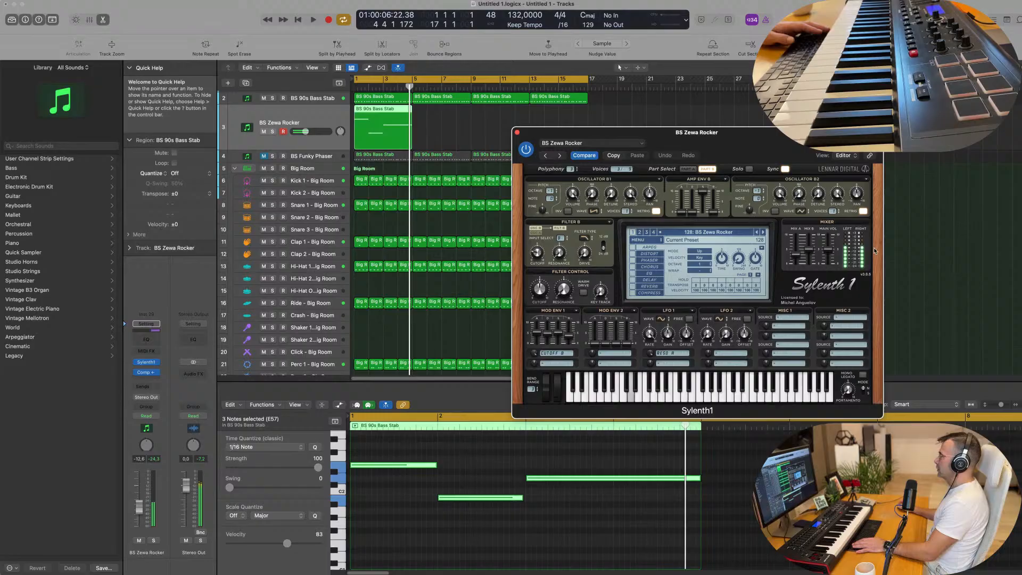
click(757, 232)
click(756, 233)
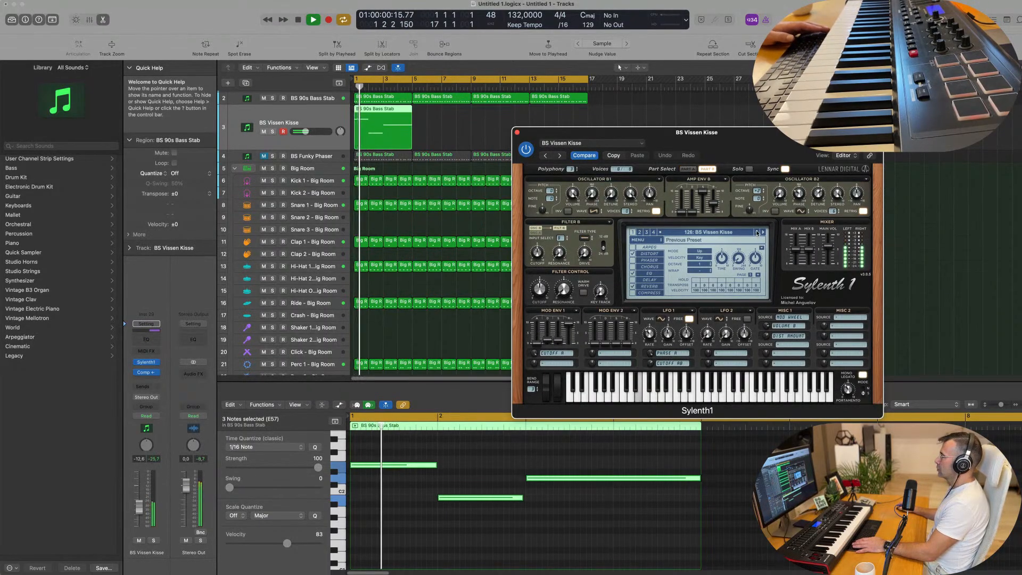
click(756, 232)
click(756, 232)
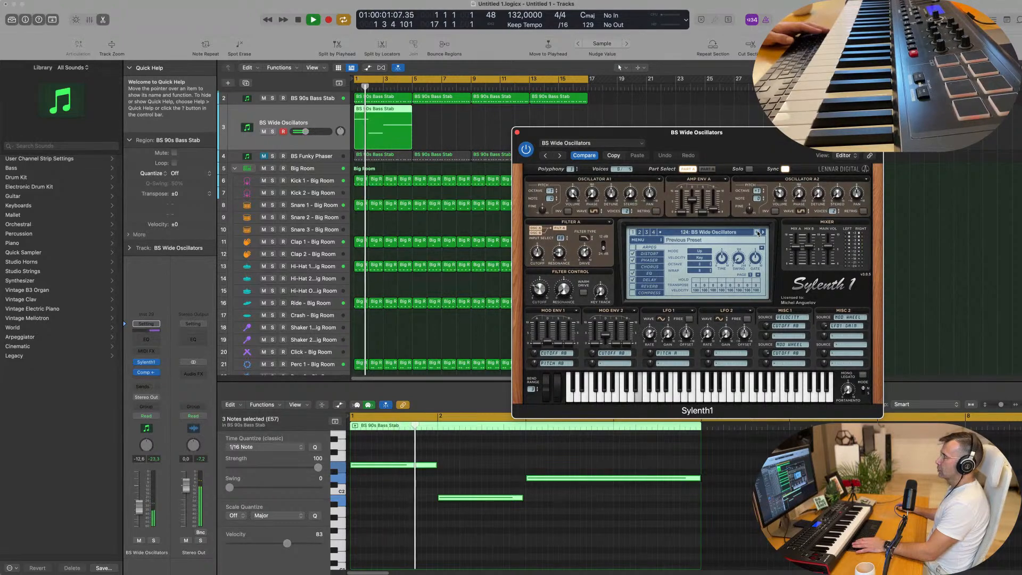
key(Return)
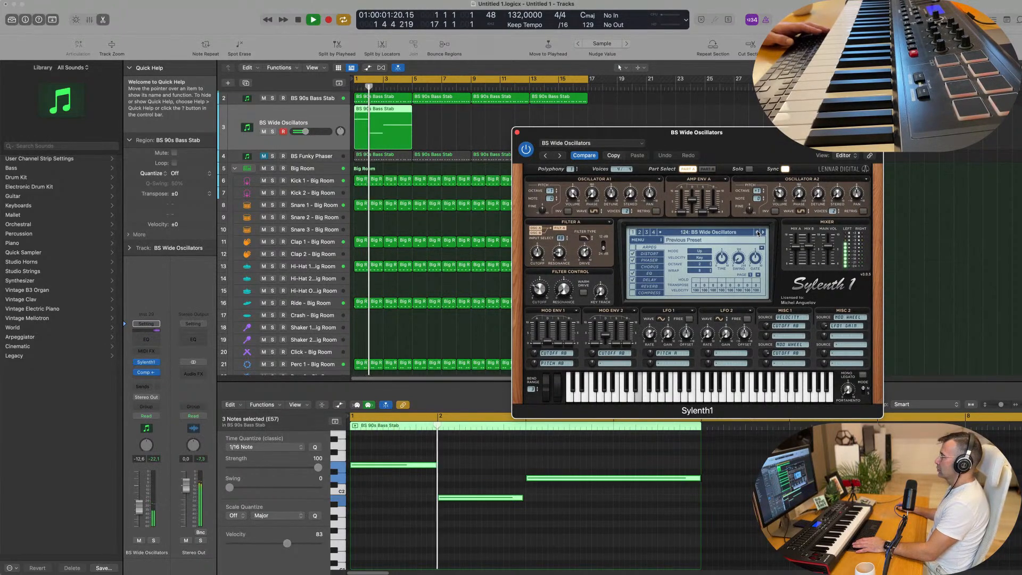
Step: Step back through BS WheelBassBringer and BS We Love The 80s to the preset BS Vandal Routine, restarting playback to compare
click(756, 232)
key(Return)
click(756, 233)
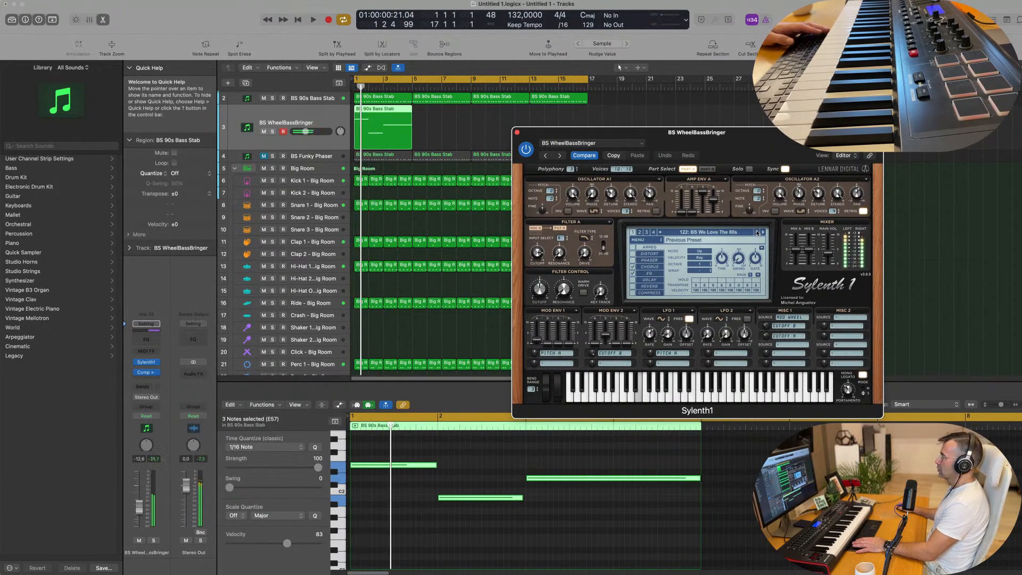
click(757, 233)
key(Return)
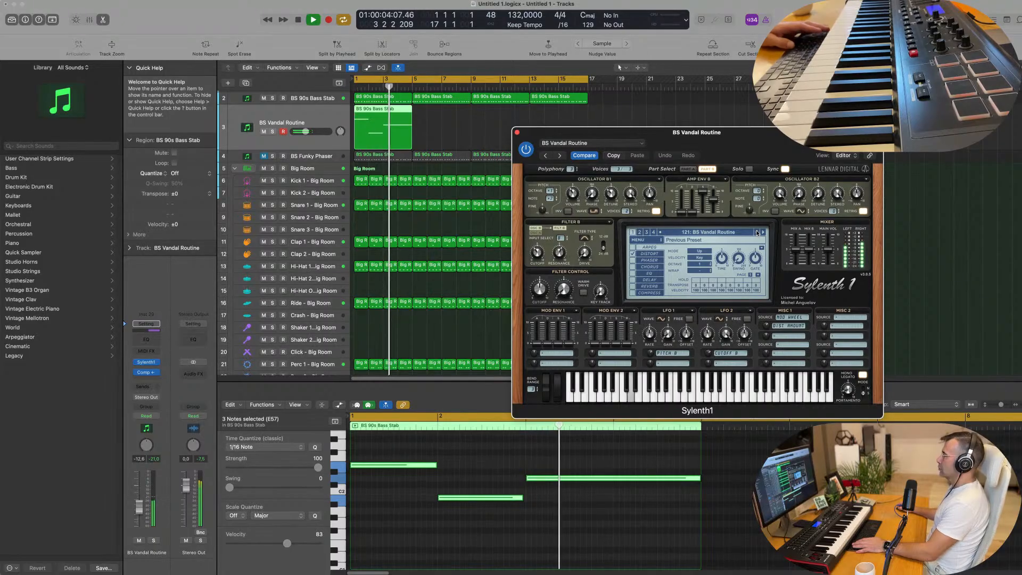
Step: Replay the part with BS Vandal Routine and try a slightly different filter cutoff on the synth
key(space)
key(space)
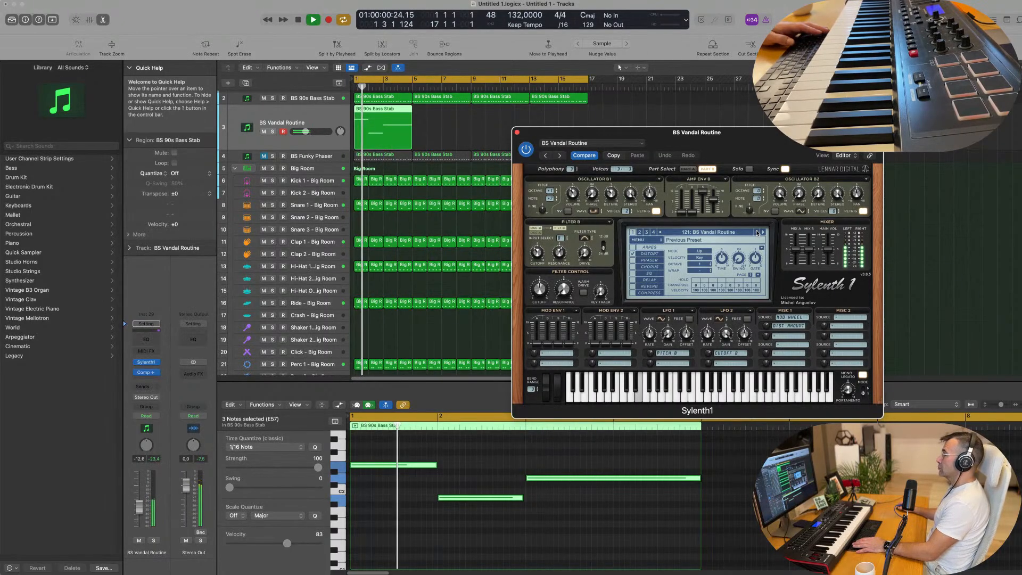
mouse_move(539, 289)
mouse_down()
mouse_move(538, 330)
mouse_move(545, 279)
mouse_up()
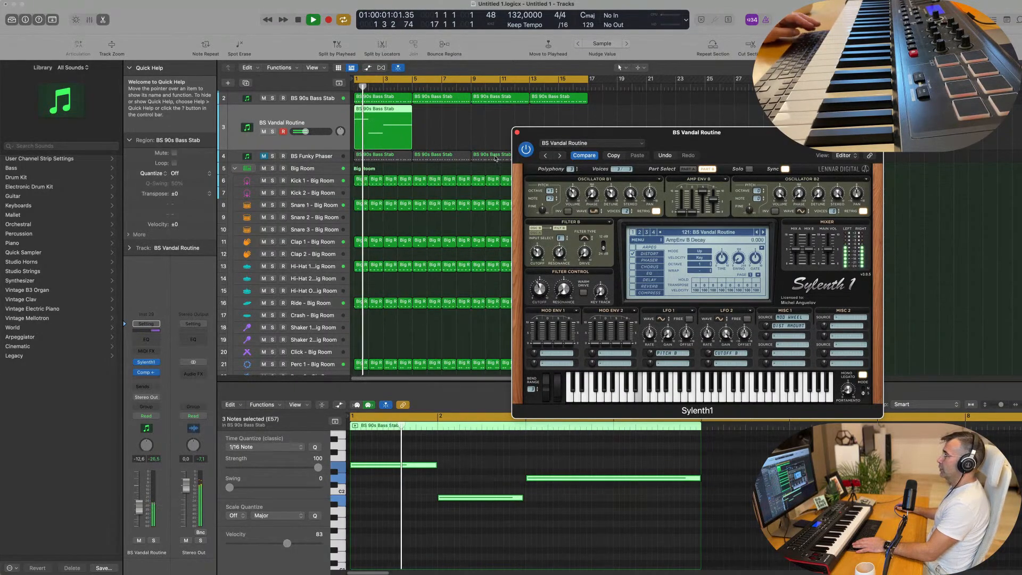
Step: Repeat the sustained bass region three times so it fills all 16 bars, and reposition the Sylenth1 window
click(389, 132)
key(super+r)
key(super+r)
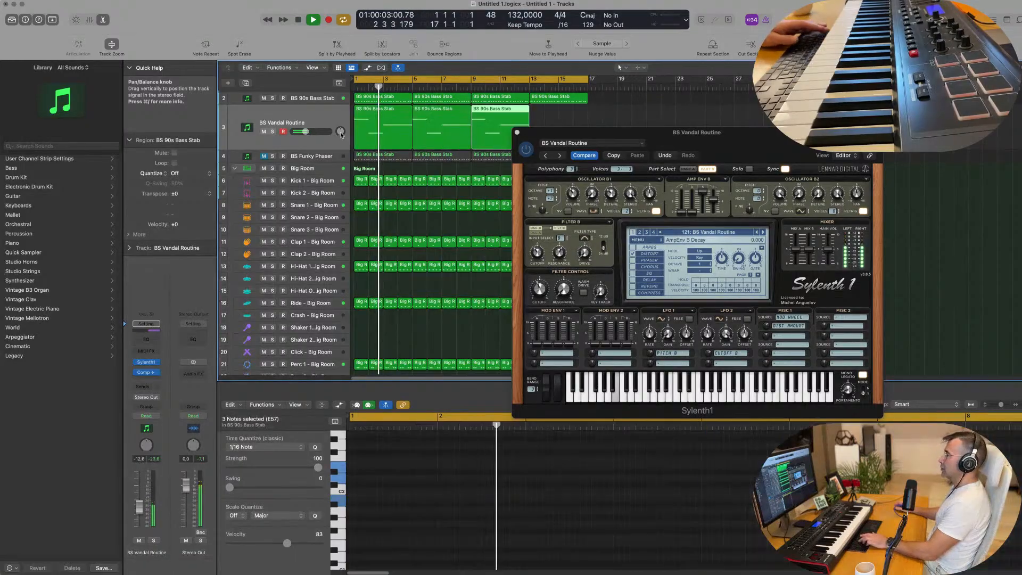
key(super+r)
drag(719, 147, 681, 159)
Step: Restart playback and audition the preceding Sylenth1 presets one by one, from BS Unkleen back to BS The Bleep (no acid)
key(space)
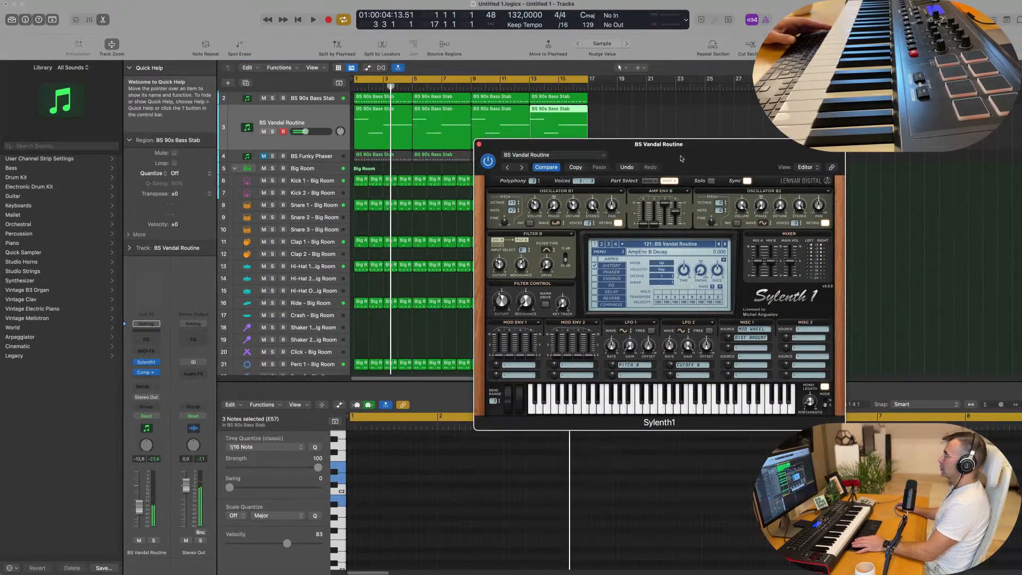
key(space)
click(720, 246)
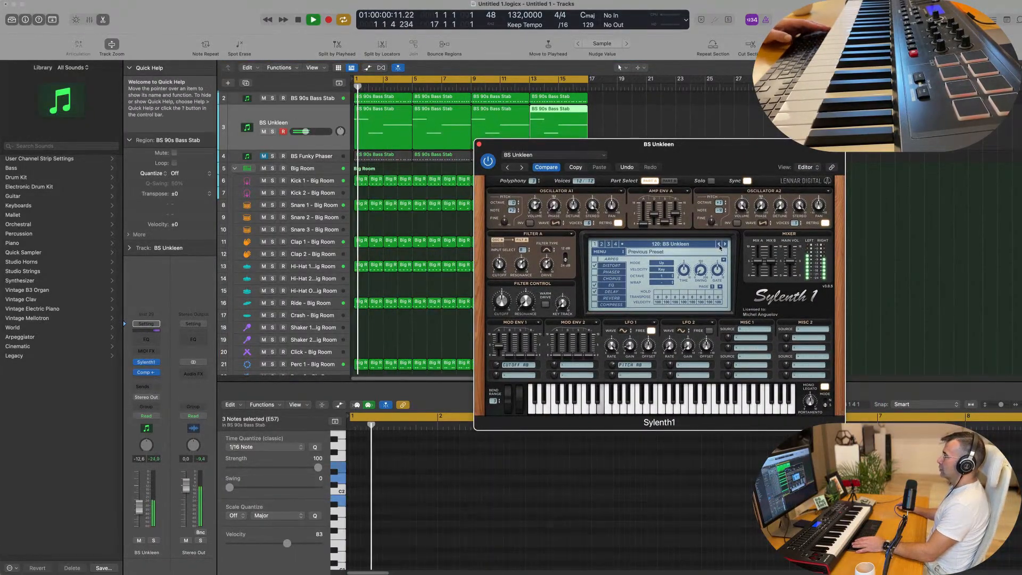
click(719, 246)
click(720, 245)
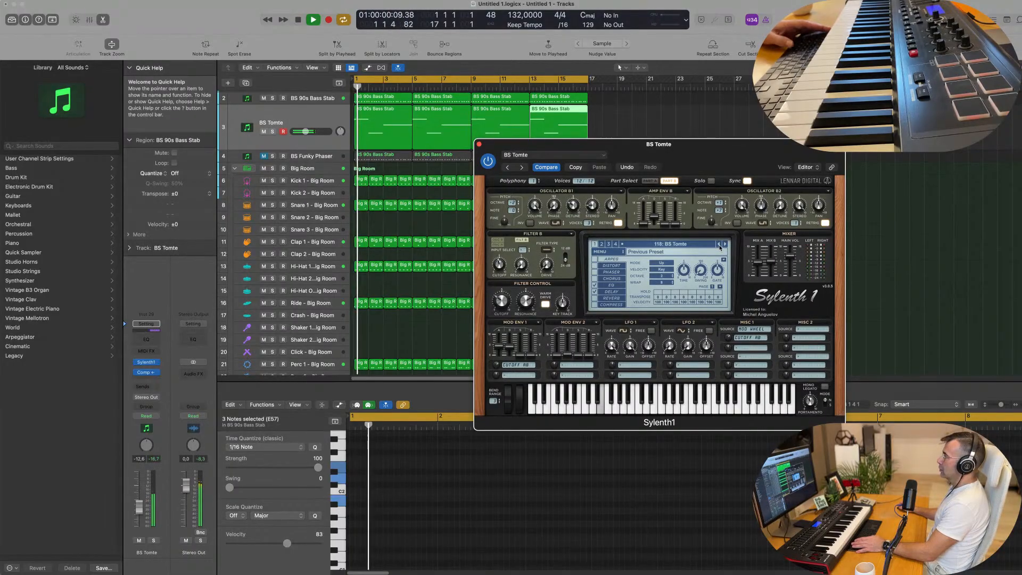
click(719, 245)
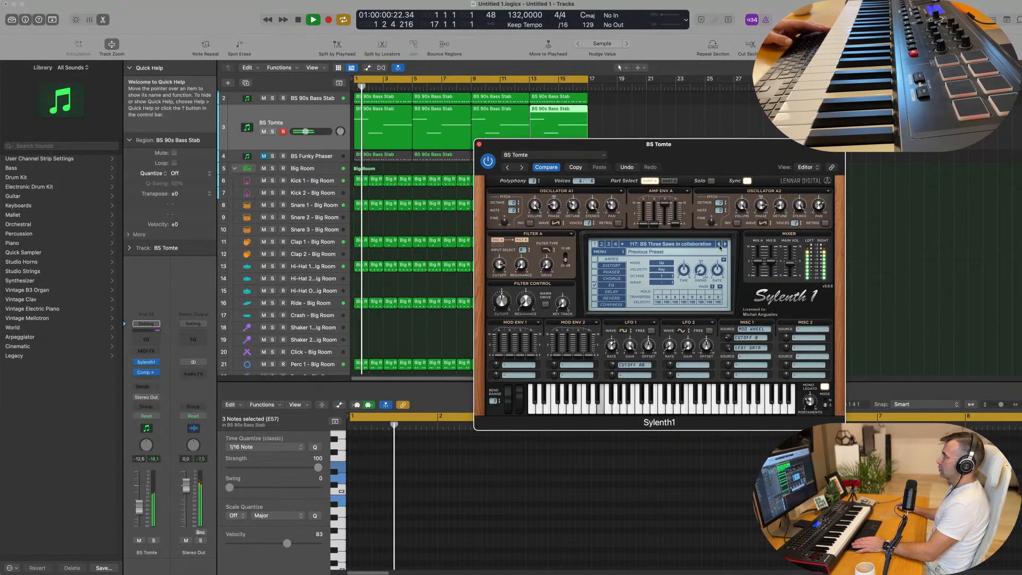
click(719, 246)
click(720, 246)
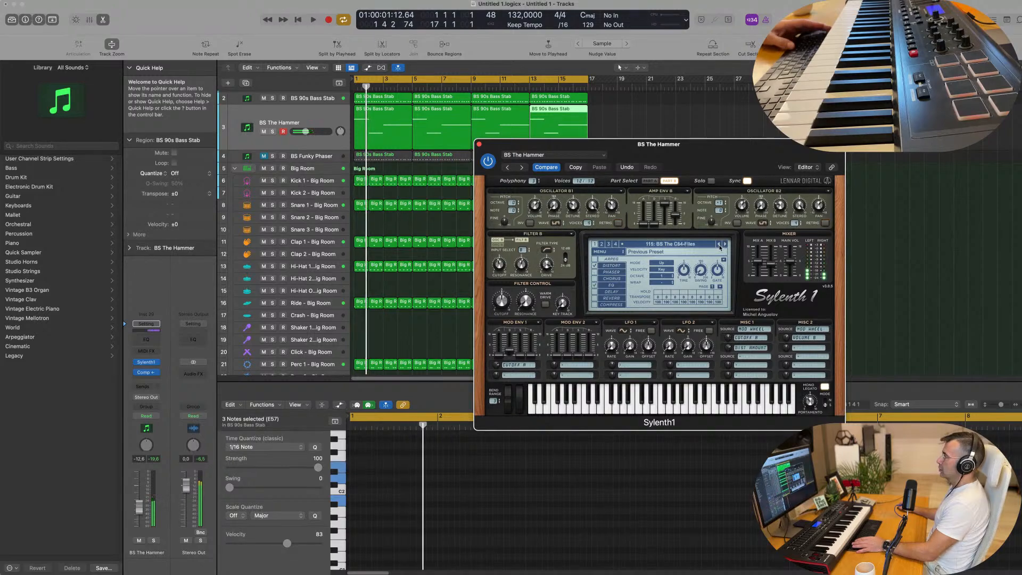
click(720, 246)
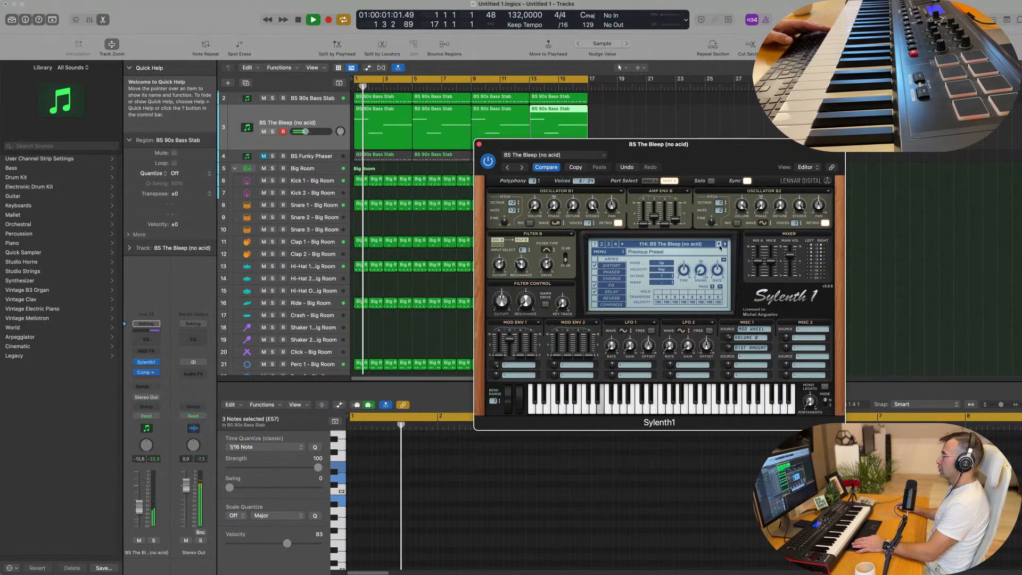
Step: Keep auditioning backwards through BS Tage at Propellerhead, BS Stikky, BS Steady and BS State of Stab, and load BS Spandex Butch
click(719, 246)
click(719, 245)
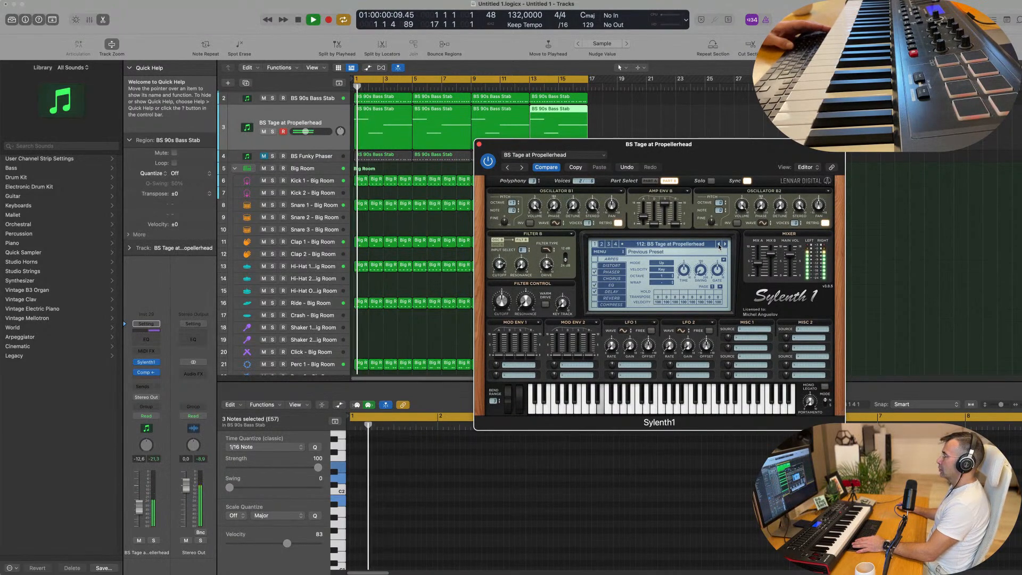
click(719, 246)
click(718, 245)
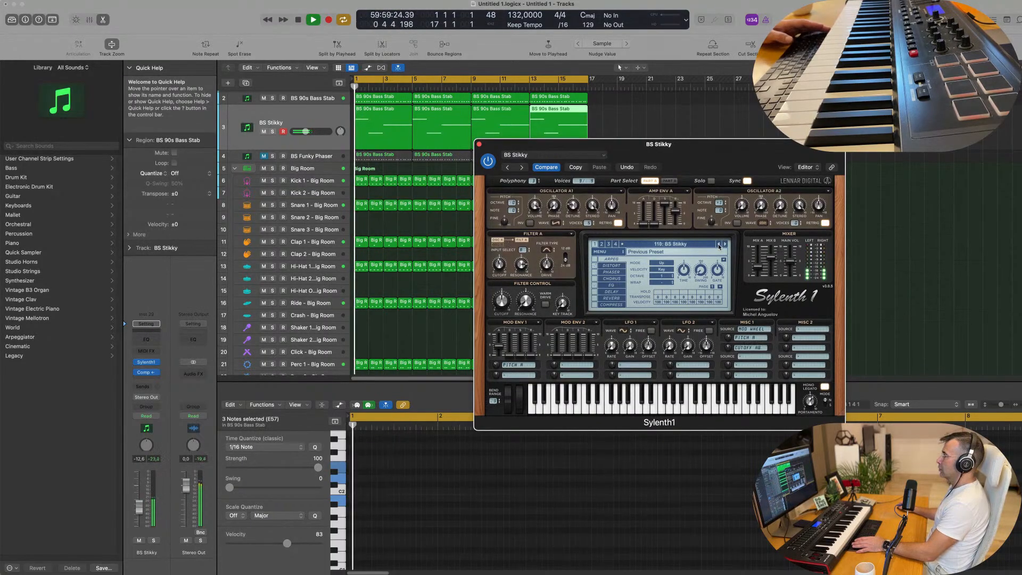
click(719, 245)
click(718, 246)
key(space)
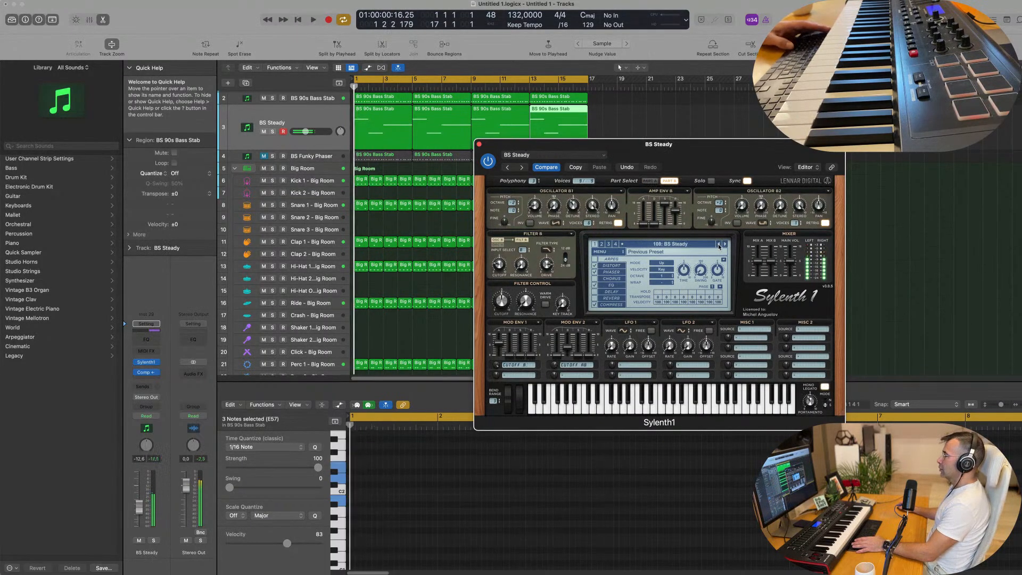
click(699, 246)
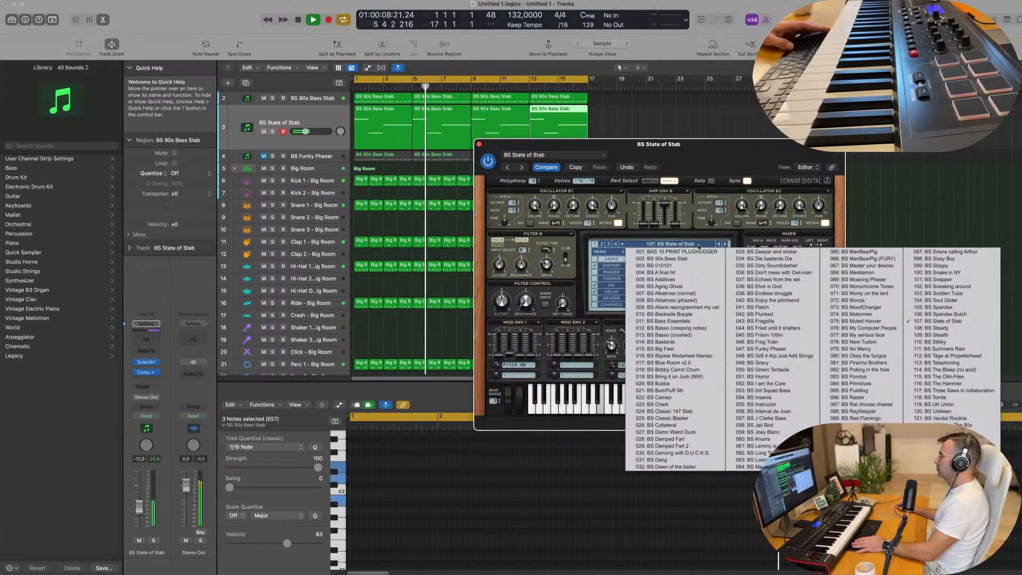
click(718, 244)
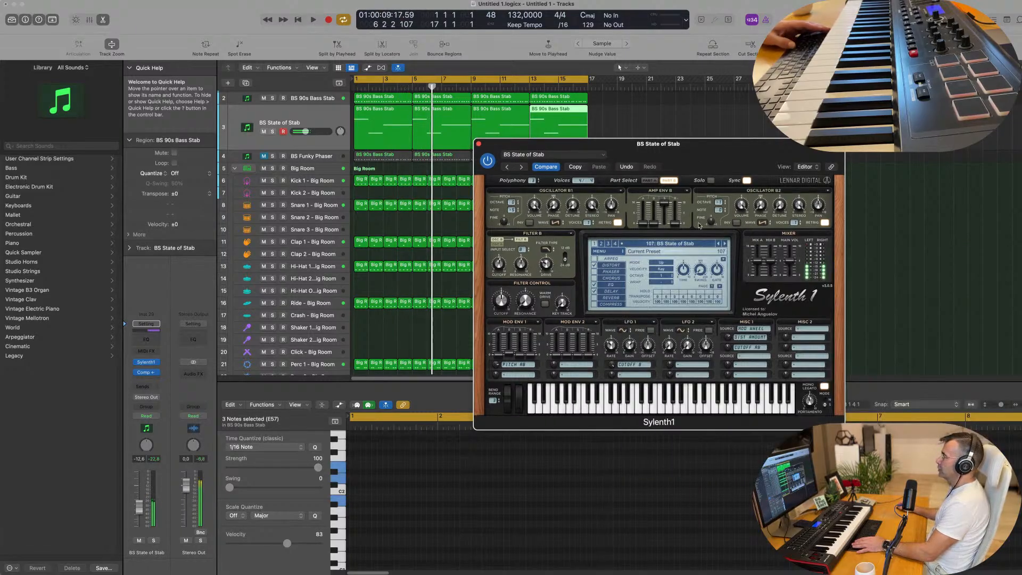
Step: Keep auditioning the preceding Sylenth1 presets against the beat, from BS Soul Glider to BS Sodden Tuba
key(space)
key(space)
click(718, 245)
key(space)
key(space)
click(719, 244)
key(space)
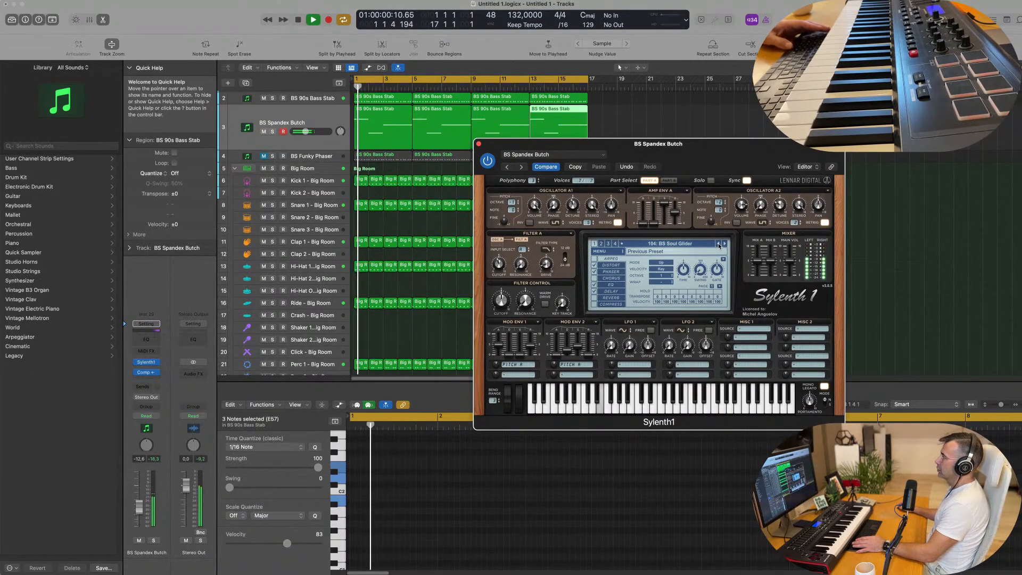
click(719, 244)
Step: Audition the next two presets backwards, BS Sneaking around and BS Snapper, restarting playback for each
key(space)
key(space)
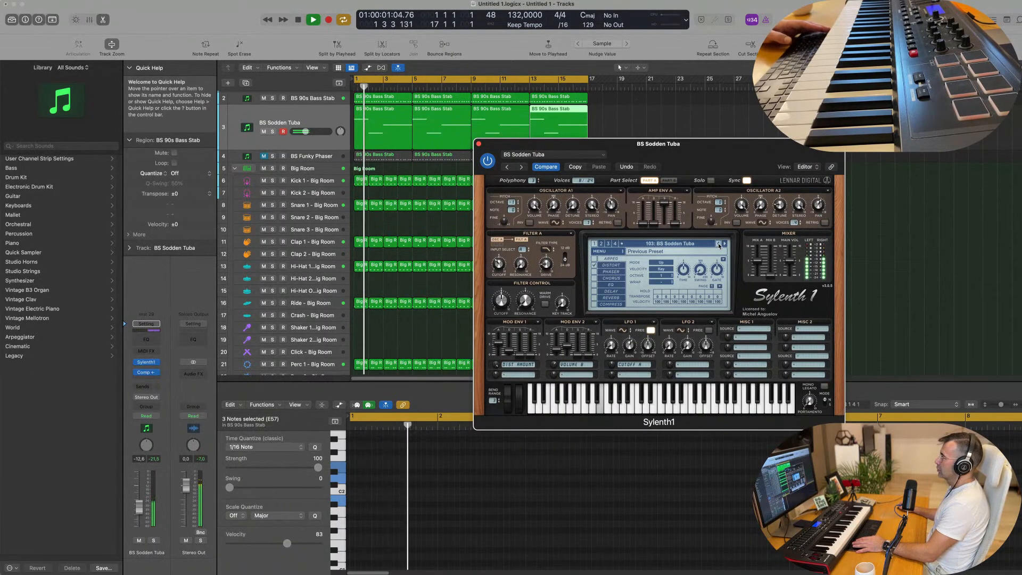
click(718, 244)
key(space)
key(space)
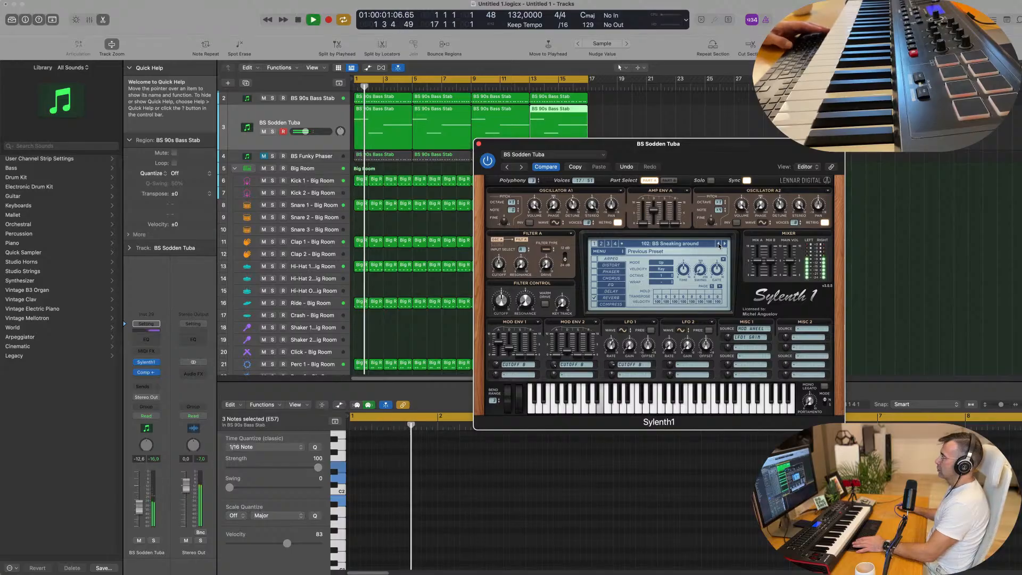
click(718, 244)
Step: Audition BS Snake in NY, load the BS Sissy Boy preset, and reposition the Sylenth1 window
key(space)
key(space)
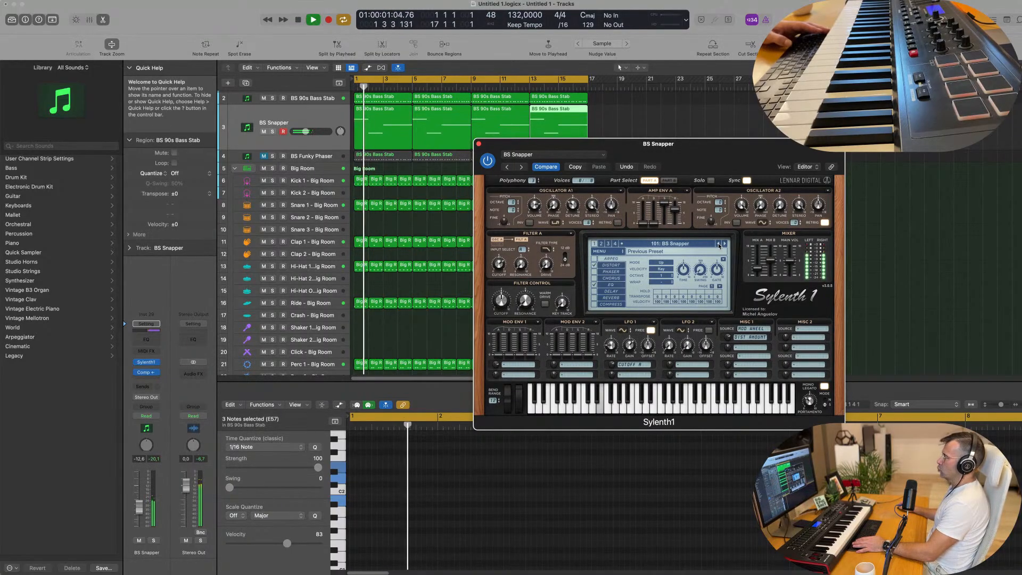
click(718, 245)
key(space)
key(space)
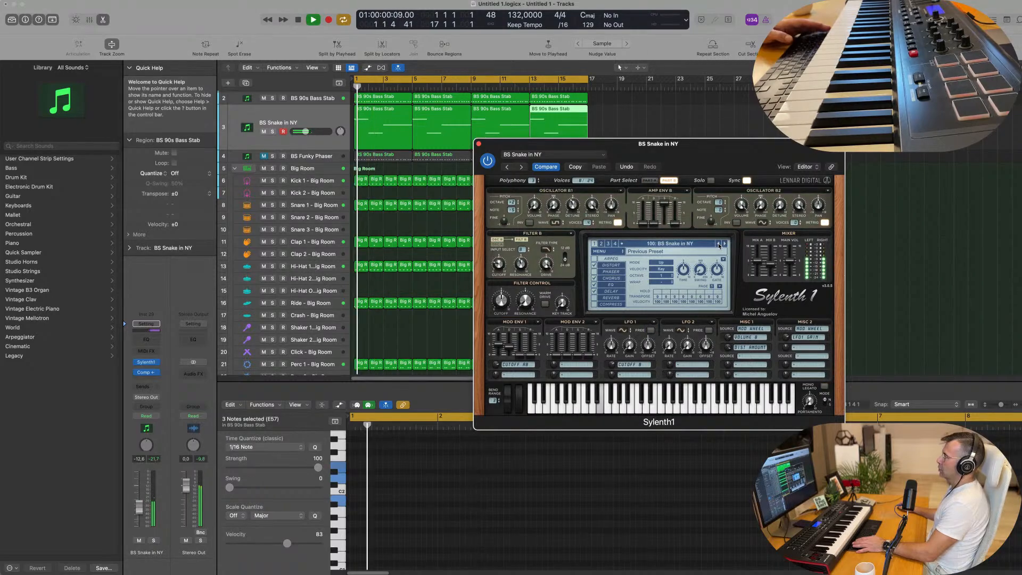
click(719, 244)
key(space)
key(space)
click(718, 244)
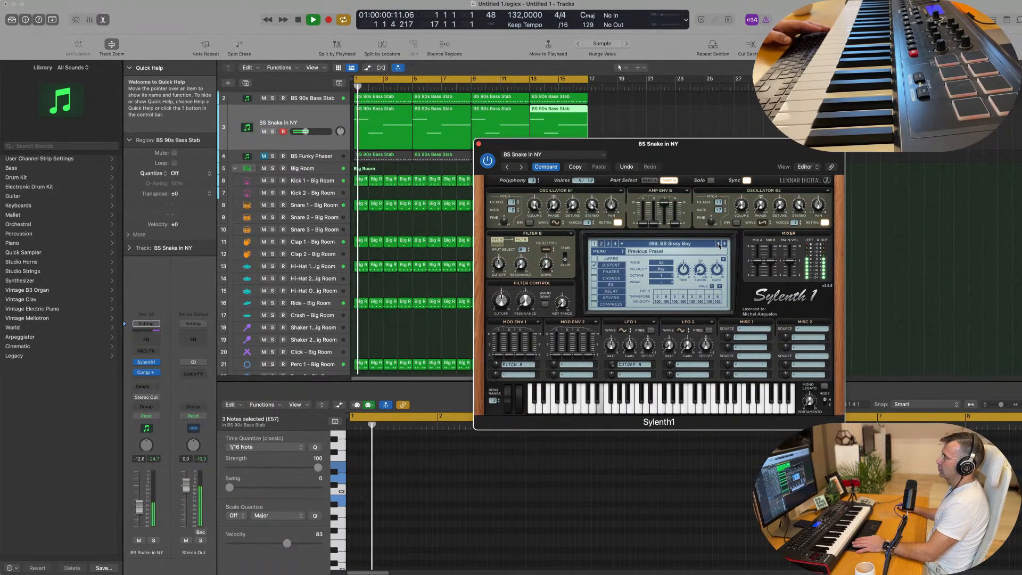
drag(719, 155, 697, 146)
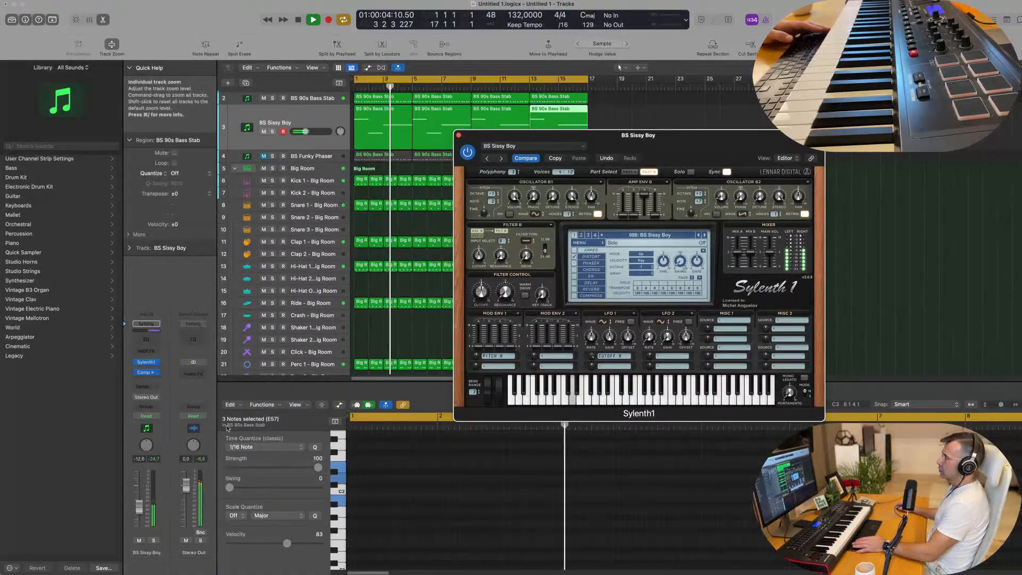
Step: Replay the beat with BS Sissy Boy, briefly toggle its solo, and lower its channel volume to -13.2 dB
key(space)
key(space)
click(153, 541)
click(152, 541)
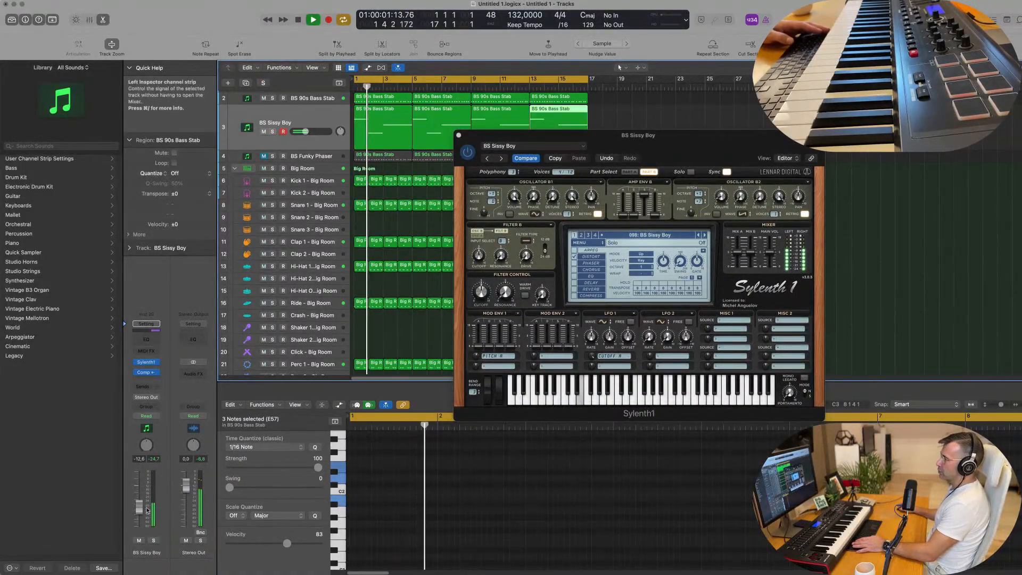
key(space)
key(space)
mouse_move(139, 506)
mouse_down()
mouse_move(139, 524)
mouse_move(139, 507)
mouse_up()
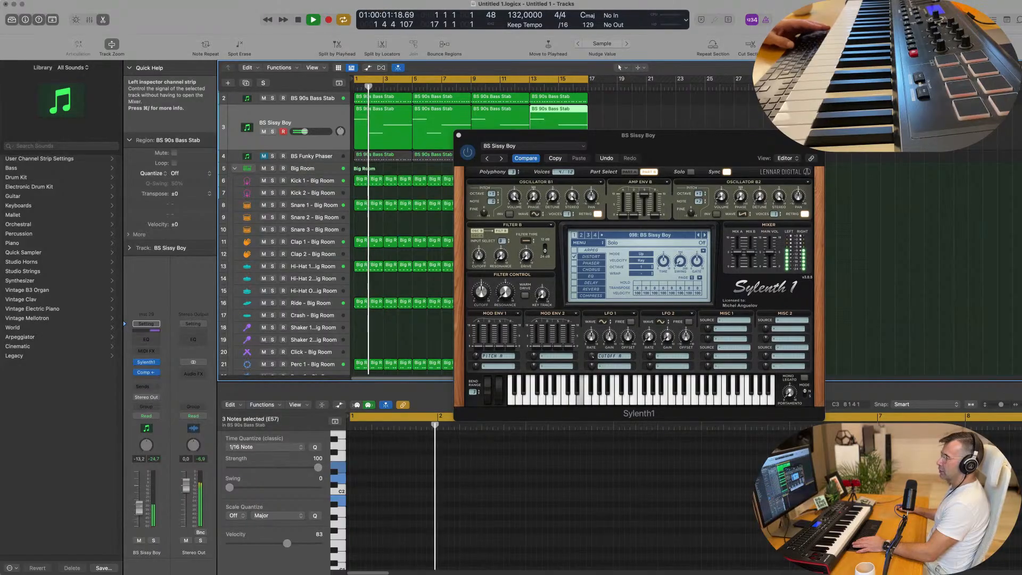
key(space)
key(space)
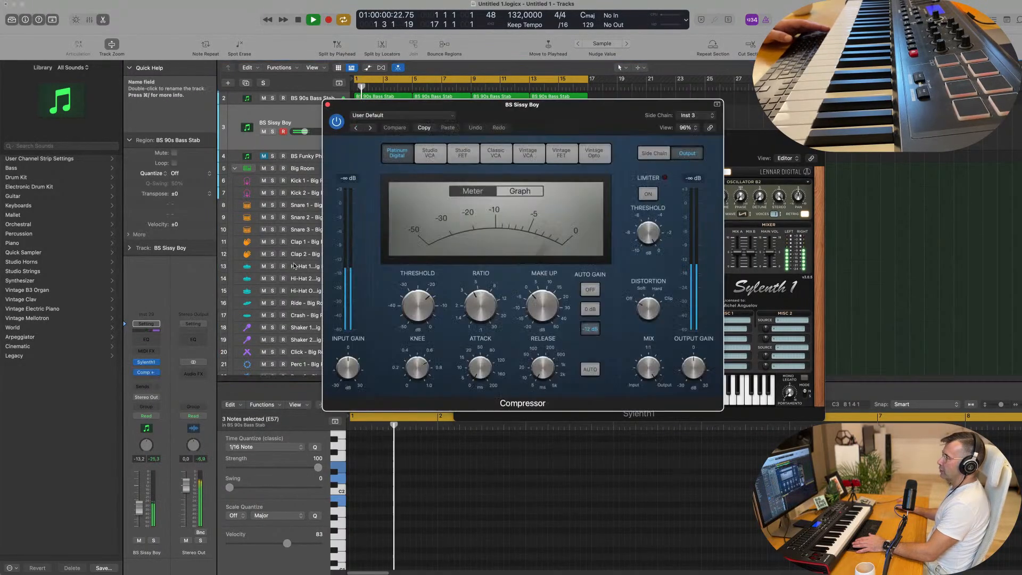
Step: Lower the compressor threshold on the BS Sissy Boy channel and raise its volume to -11.8 dB
click(146, 373)
drag(420, 305, 420, 325)
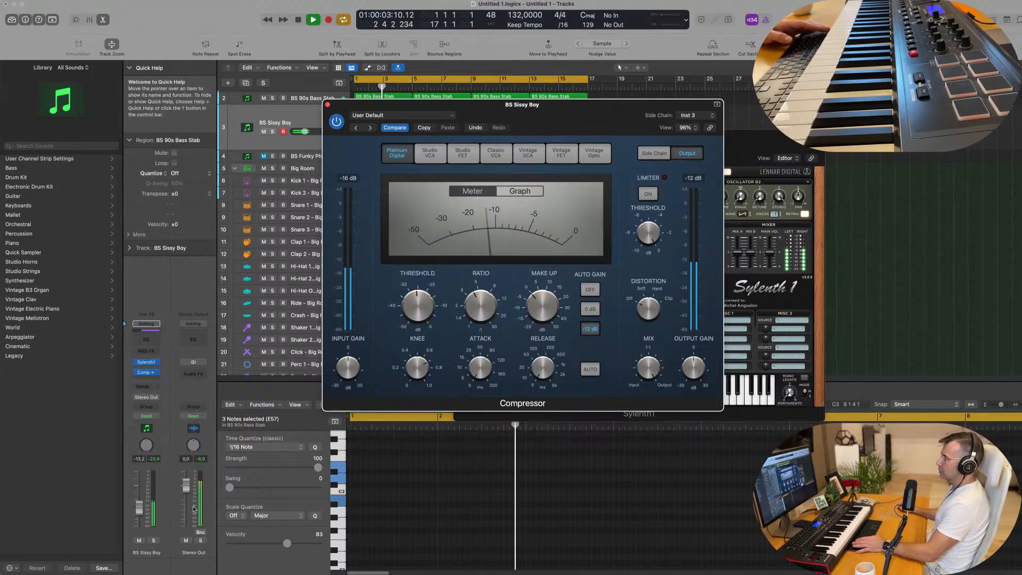
drag(139, 508, 139, 506)
key(Return)
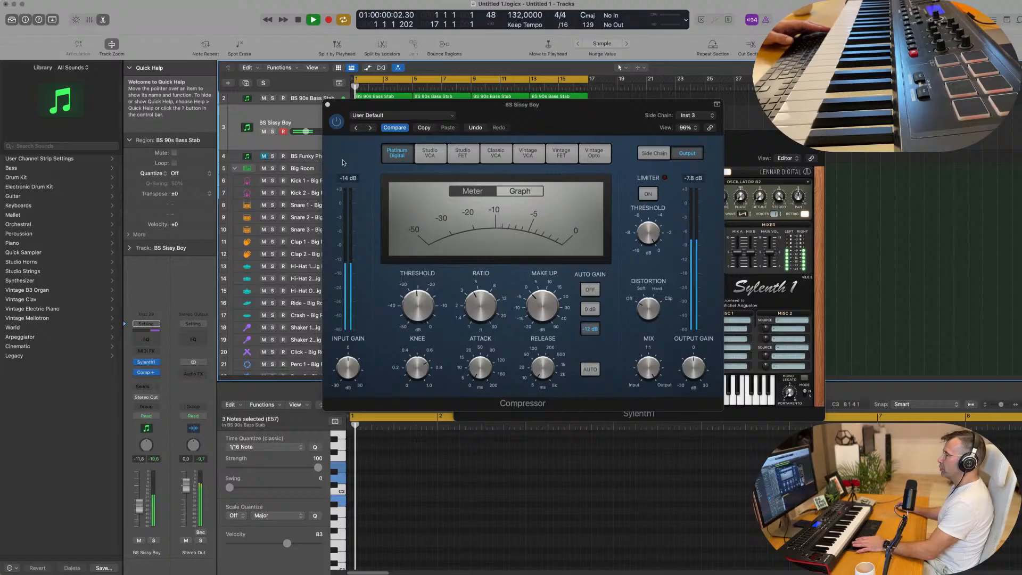
click(327, 104)
Step: Close the Sylenth1 window and replay the arrangement from the start
drag(638, 153, 460, 187)
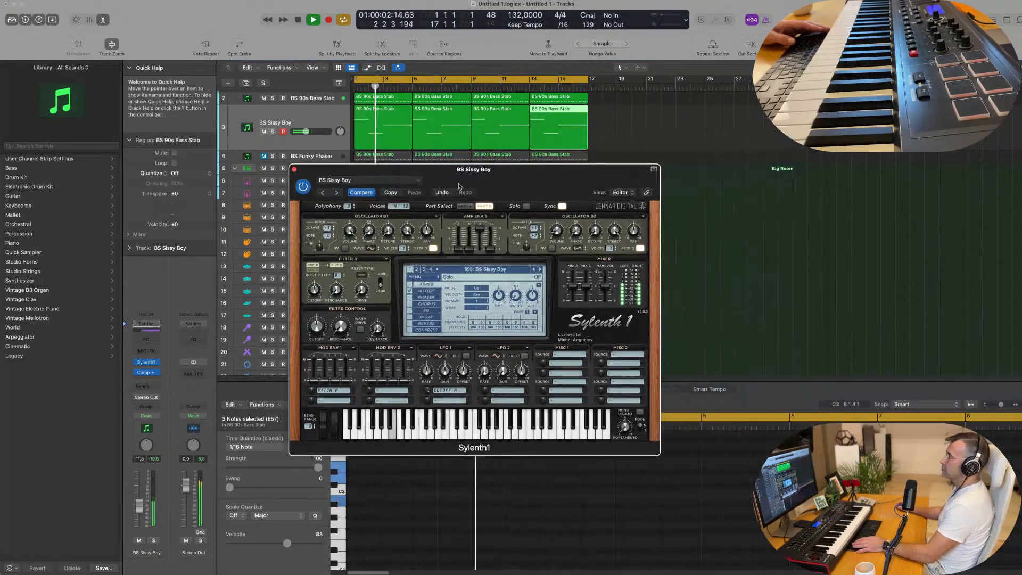
click(294, 169)
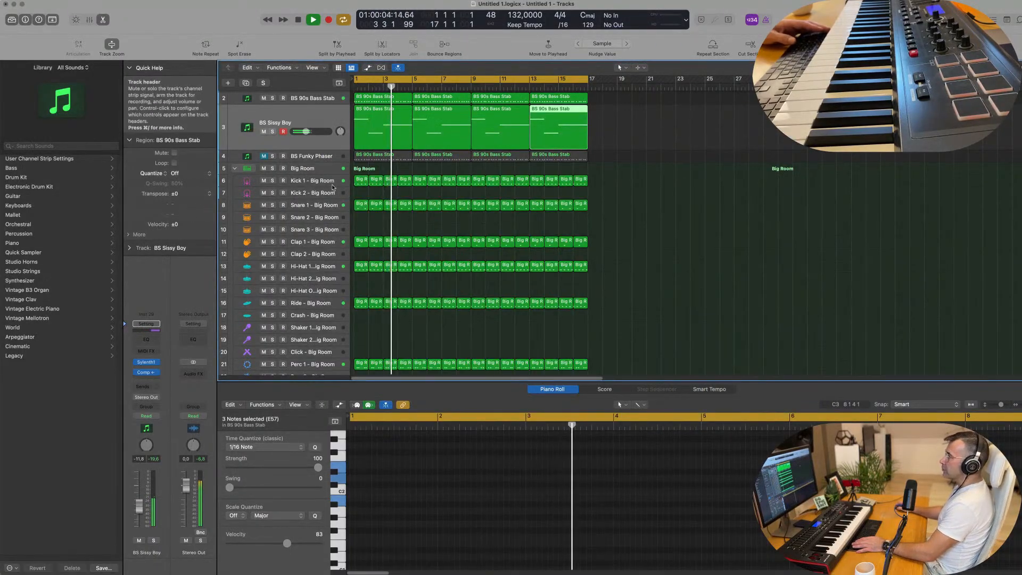
scroll(312, 152, up, 1)
key(Return)
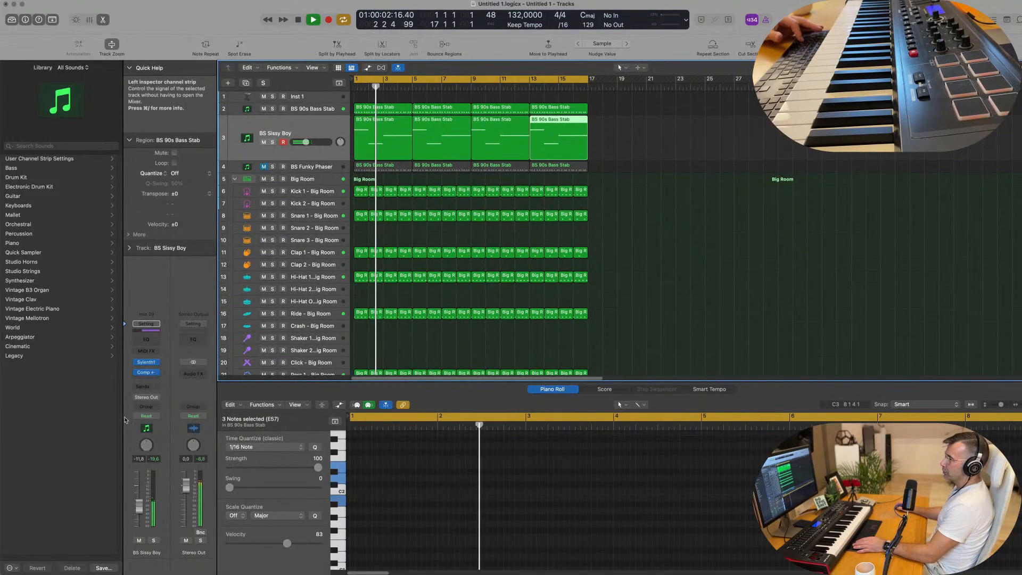
Step: Show the mixer and route both the BS 90s Bass Stab and BS Sissy Boy channels to Bus 5
key(x)
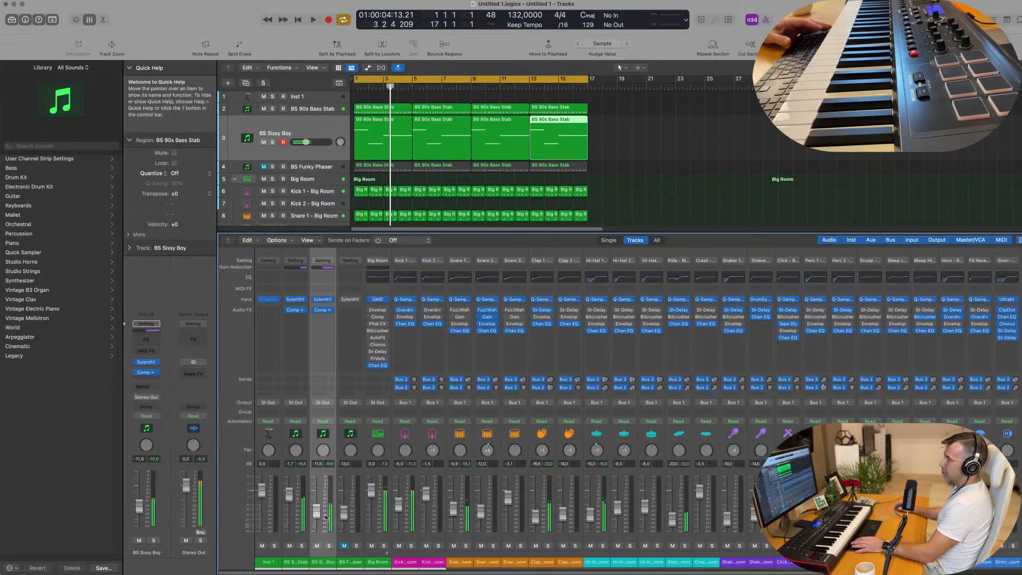
key(Return)
click(301, 563)
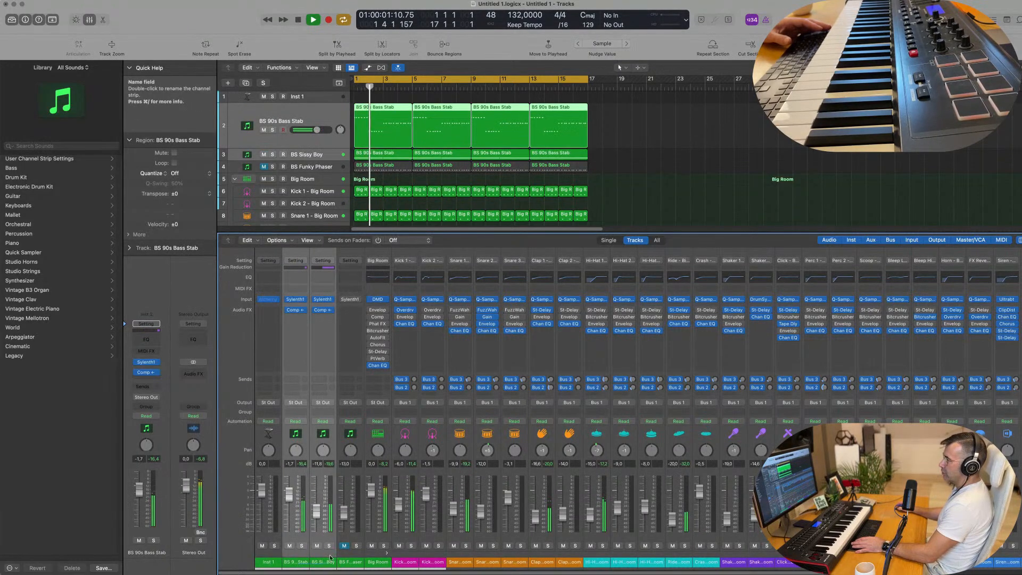
click(325, 402)
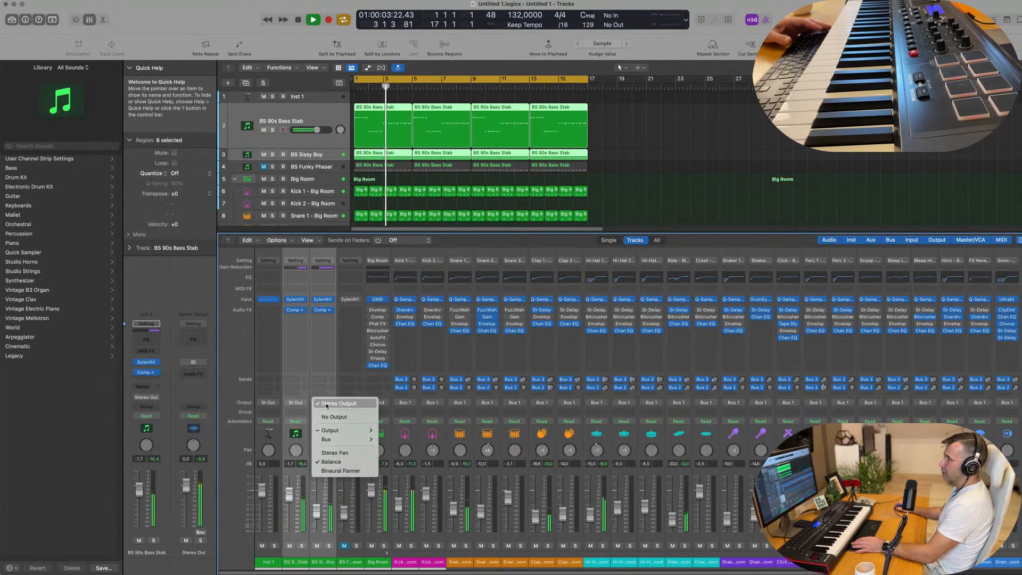
mouse_move(332, 439)
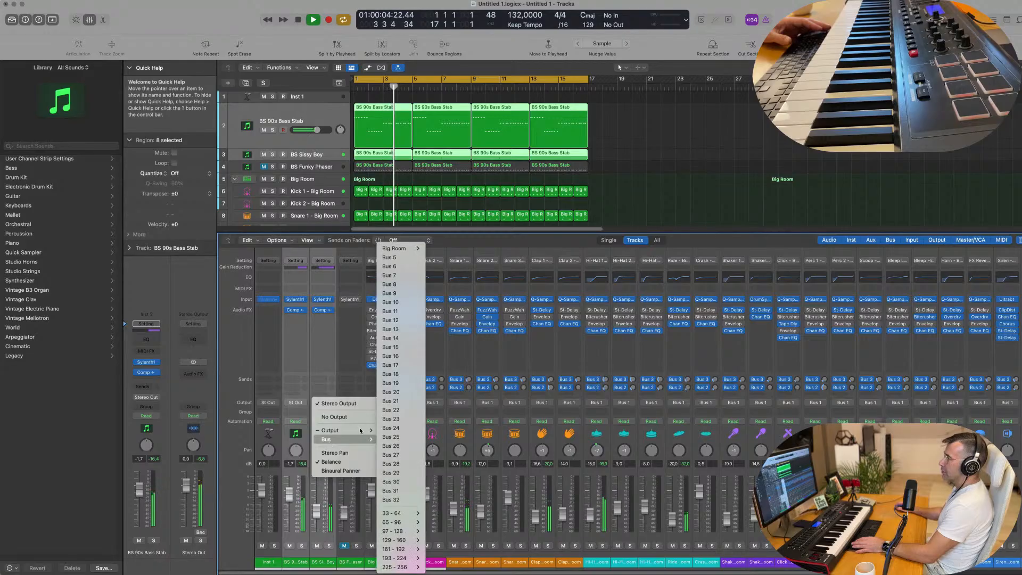
click(397, 258)
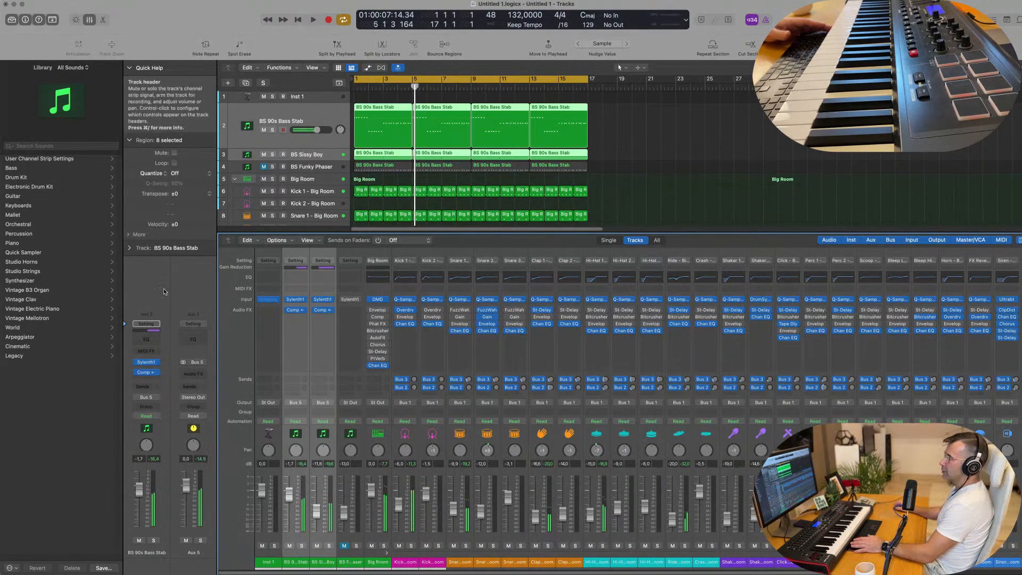
Step: Move the BS 90s Bass Stab compressor onto the Aux 5 channel, bypass the one on BS Sissy Boy, and replay
key(space)
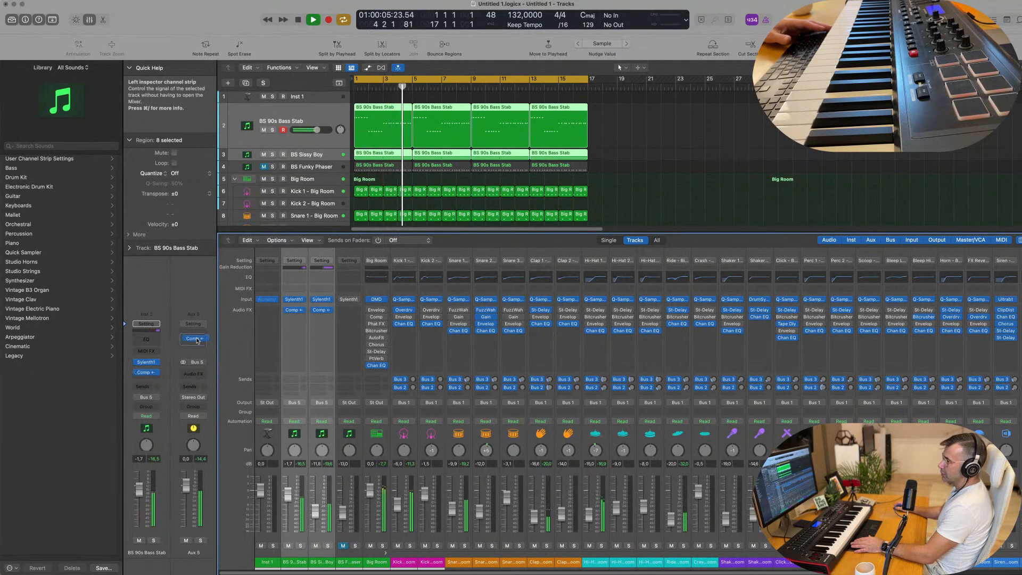
drag(196, 341, 196, 342)
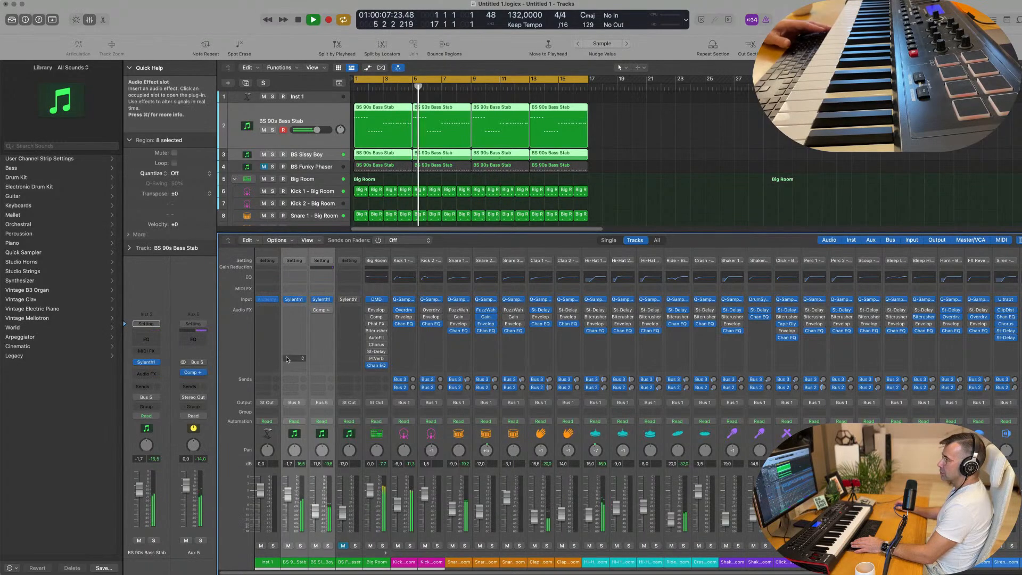
key(space)
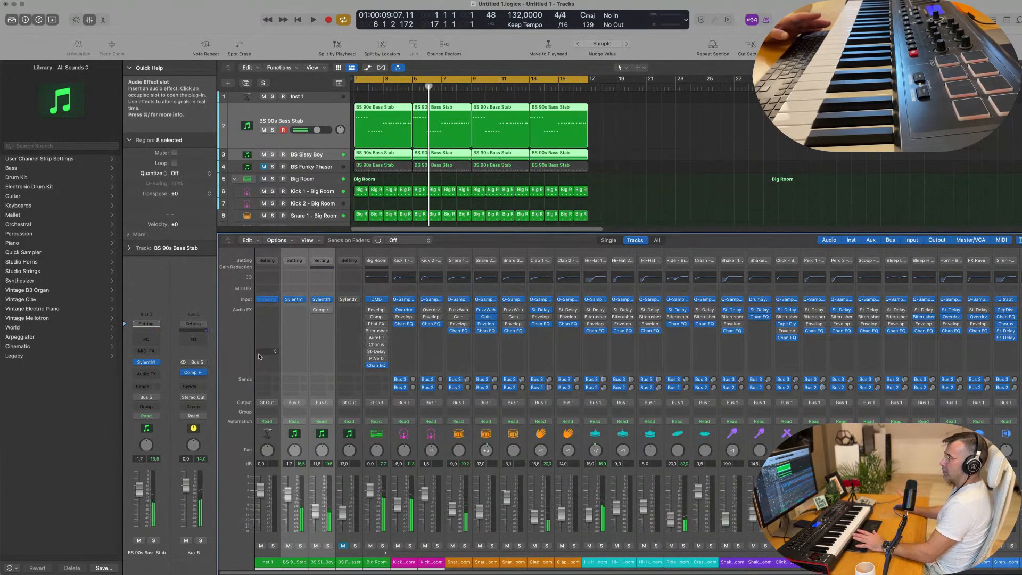
key(Return)
key(space)
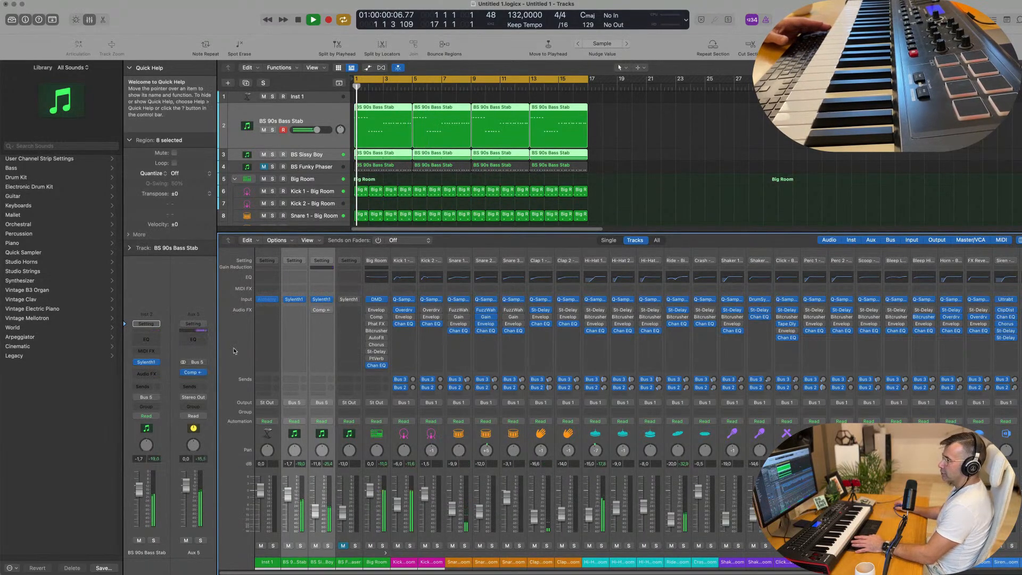
Step: Solo the Aux 5 bass bus and check its compressor's threshold and sidechain settings
click(201, 541)
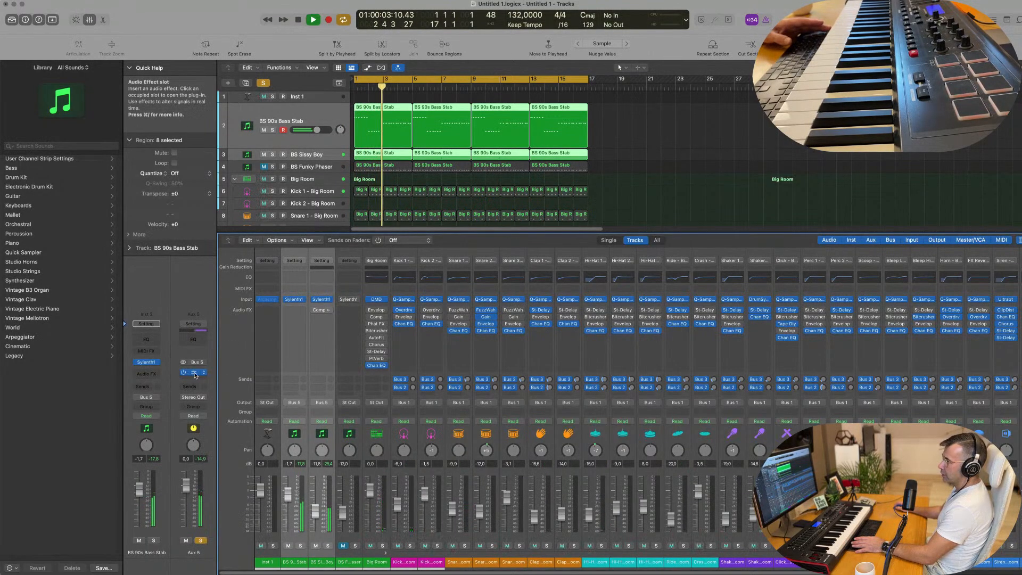
click(193, 372)
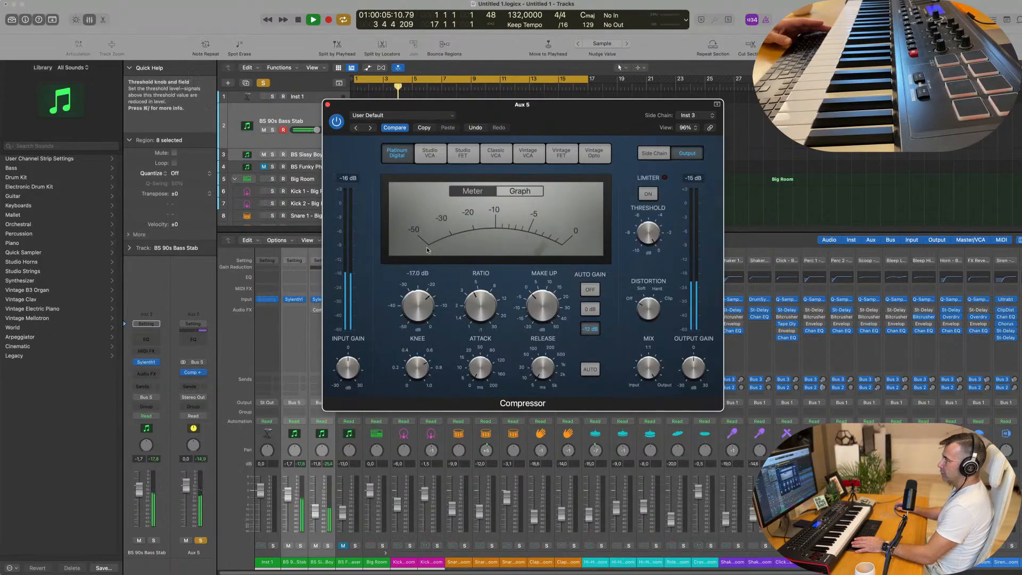
click(328, 105)
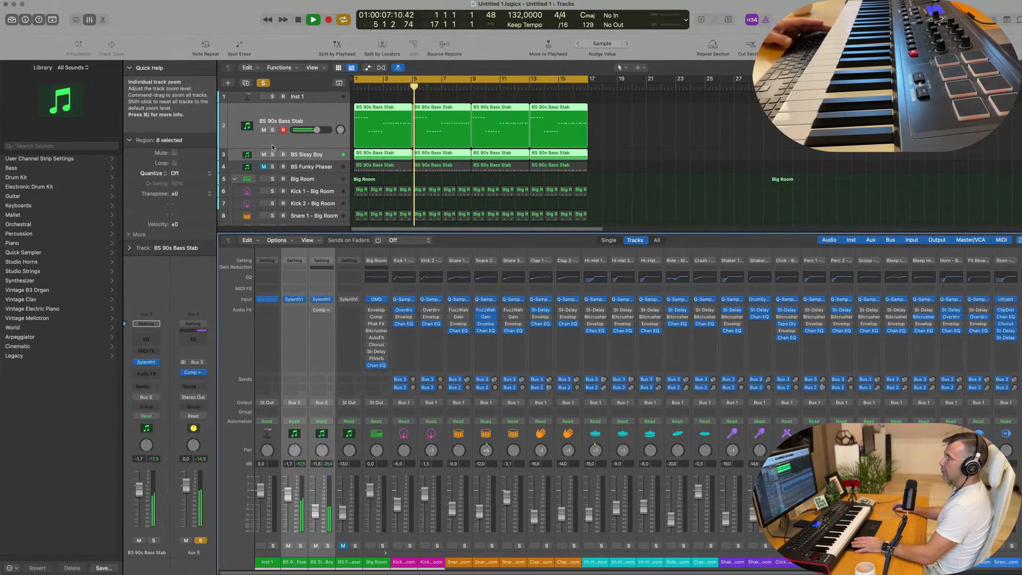
Step: Solo both bass tracks, listen to BS Sissy Boy without BS 90s Bass Stab, and return to the full mix
click(271, 155)
key(s)
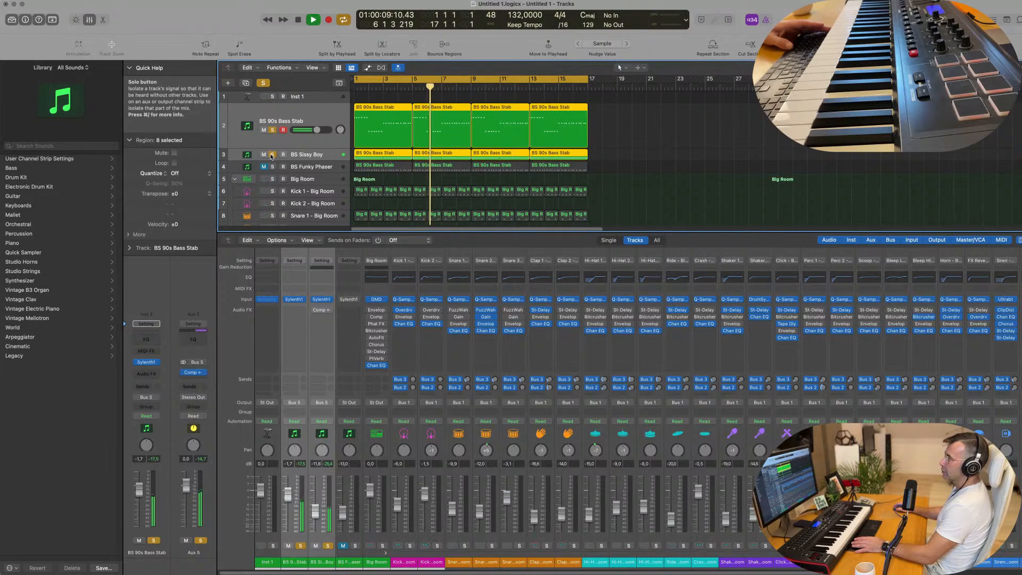
click(272, 132)
key(space)
click(271, 133)
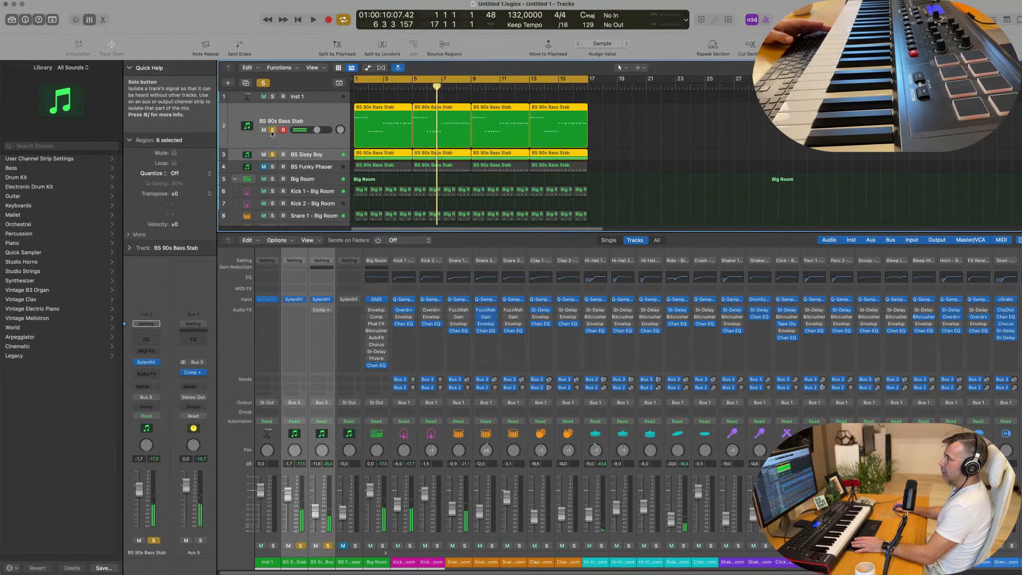
click(272, 133)
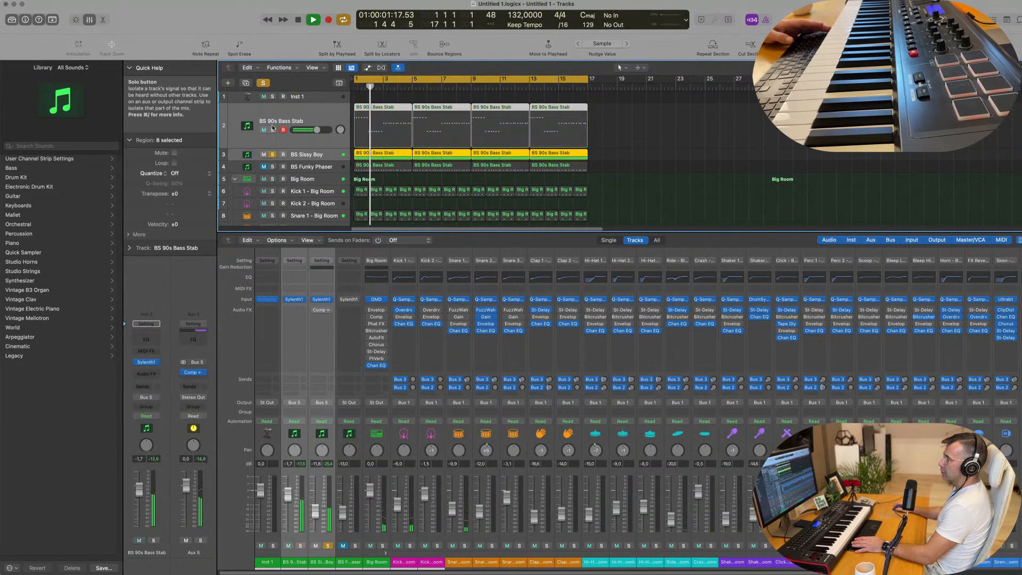
click(336, 145)
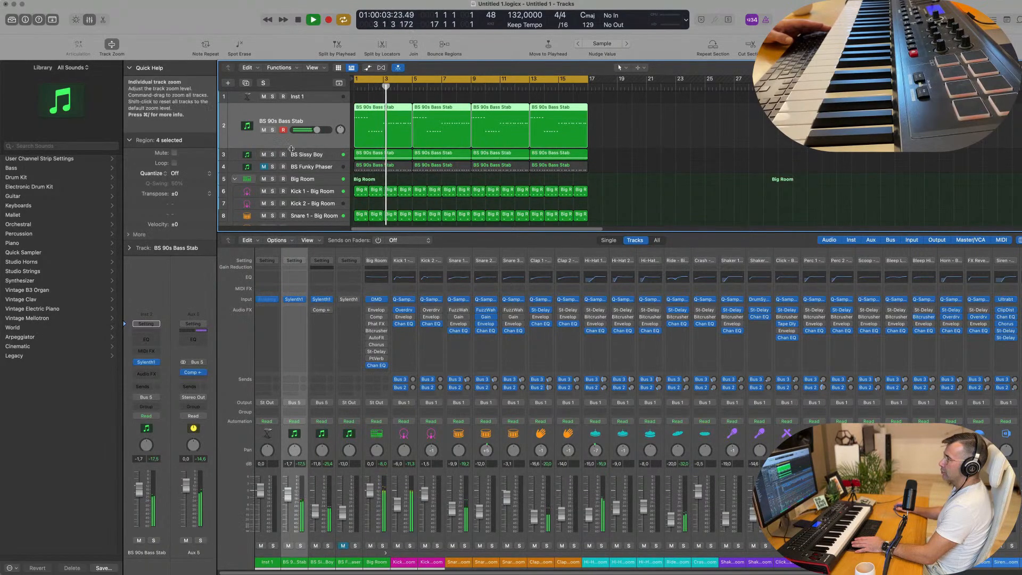
Step: Compare the bass layers by soloing BS 90s Bass Stab and BS Sissy Boy in turn
click(272, 132)
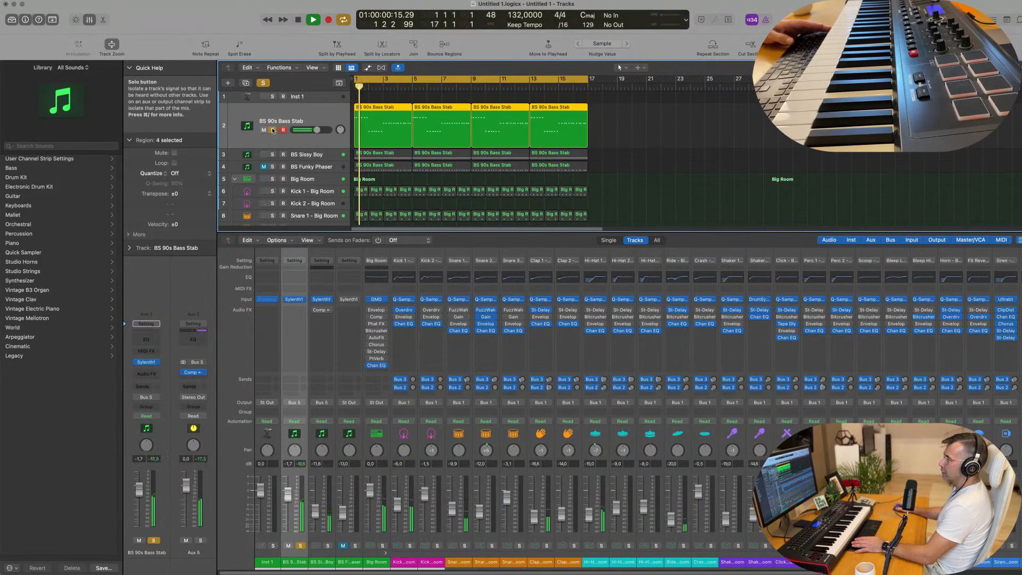
click(272, 131)
click(272, 154)
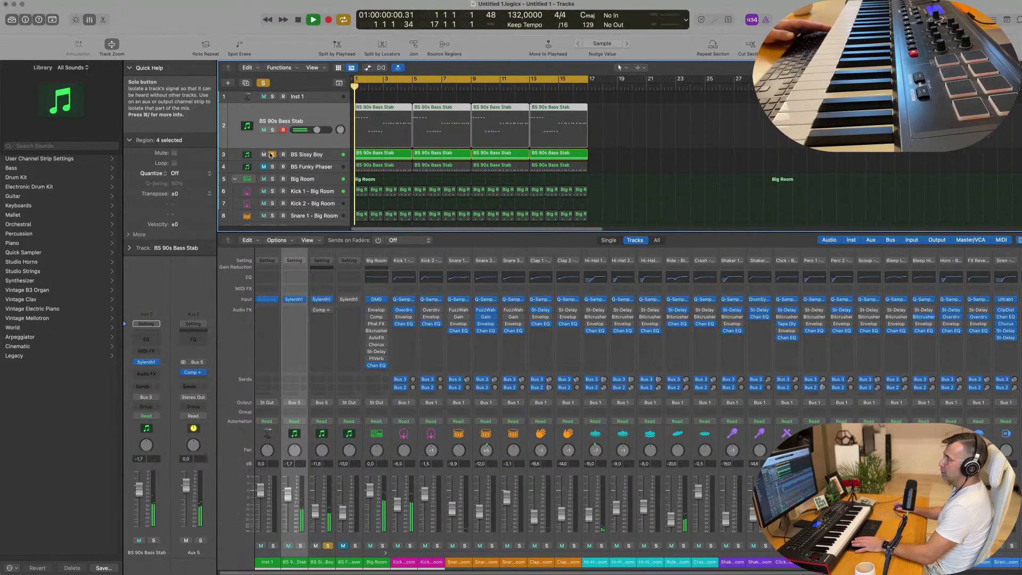
Step: Clear the solos, replay the mix, and select the BS Sissy Boy track, lowering its volume to -12.8 dB
click(263, 83)
key(space)
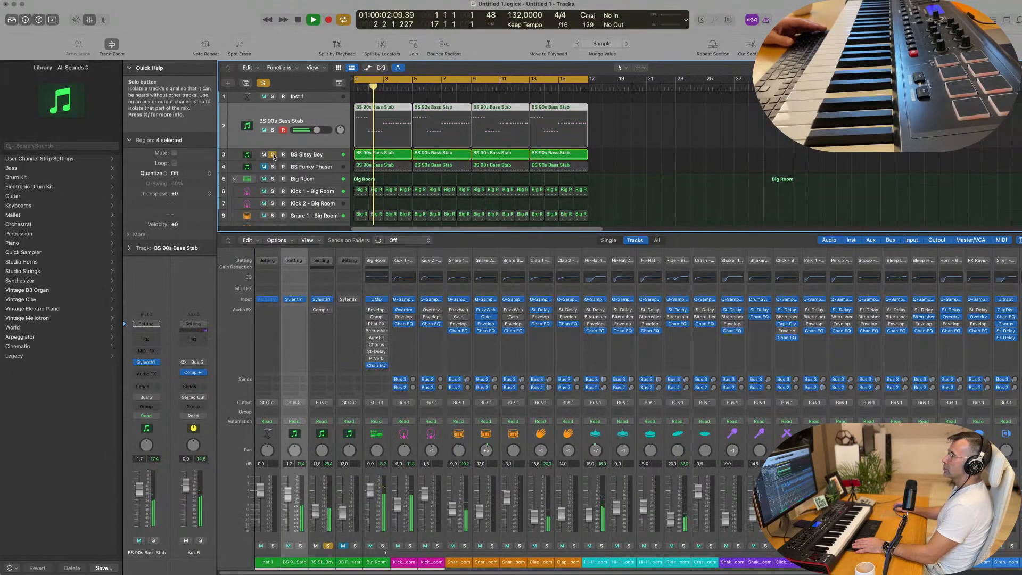
click(317, 158)
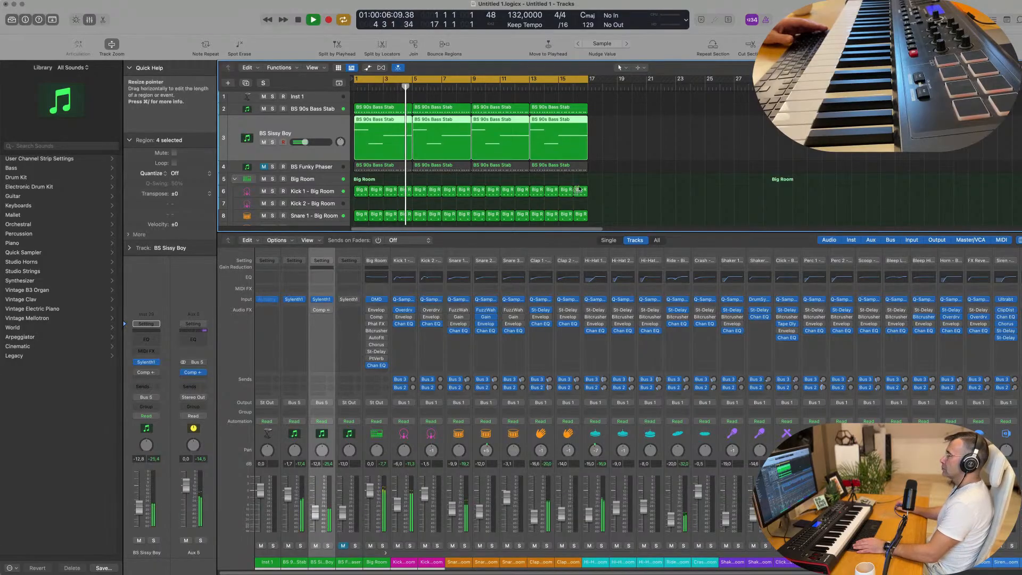
Step: Raise the BS 90s Bass Stab track's volume to -1.1 dB while replaying the mix from the start
key(Up)
key(Return)
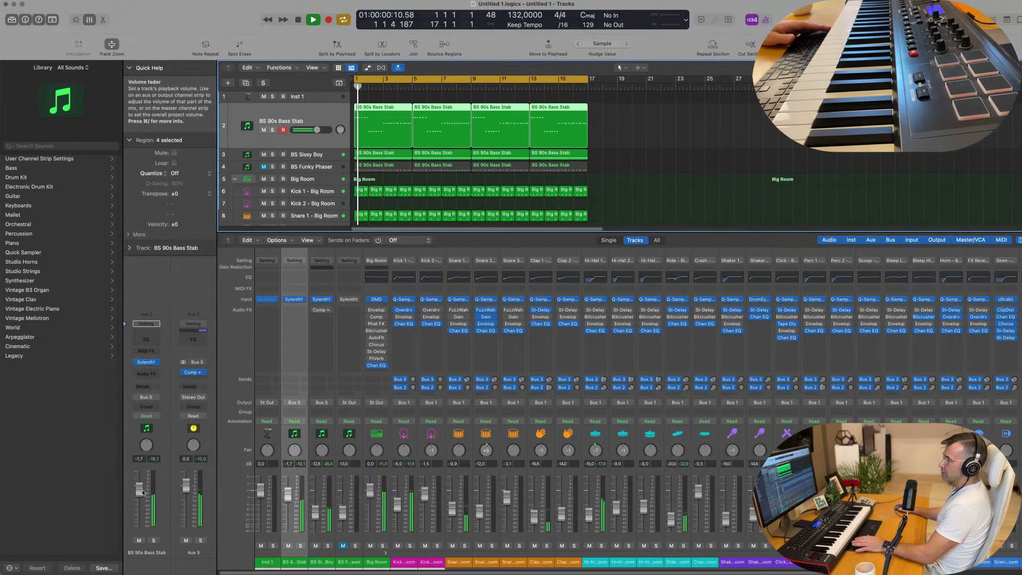
drag(139, 490, 139, 488)
click(701, 143)
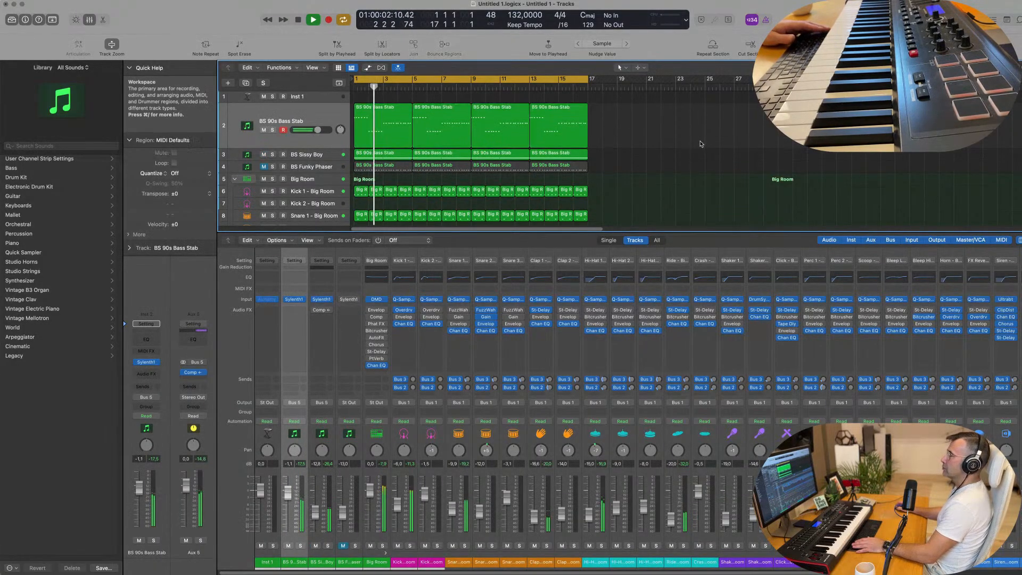
Step: Duplicate the BS Sissy Boy track to create another Sylenth1 track with the same settings
scroll(426, 152, down, 1)
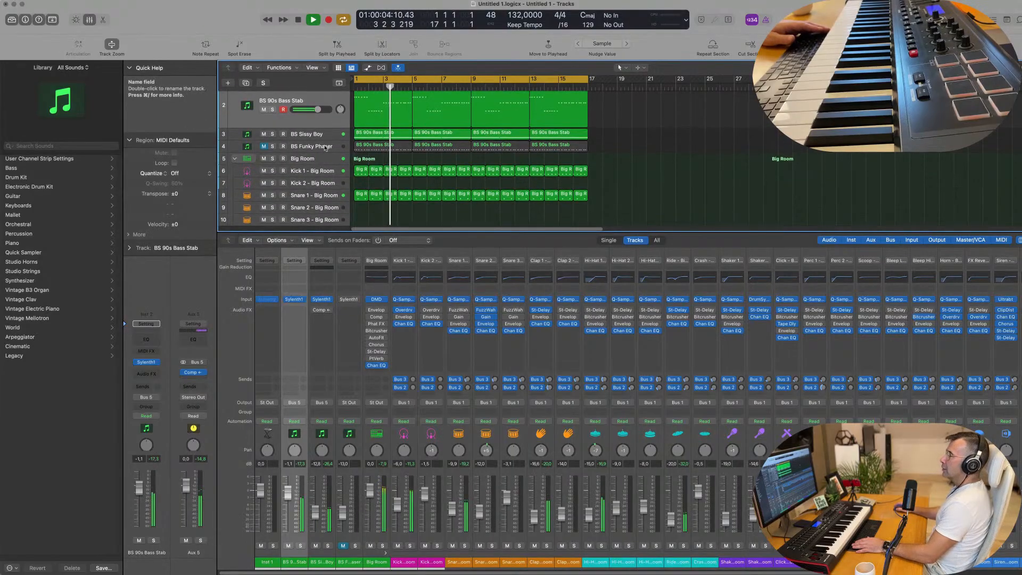
click(326, 139)
key(space)
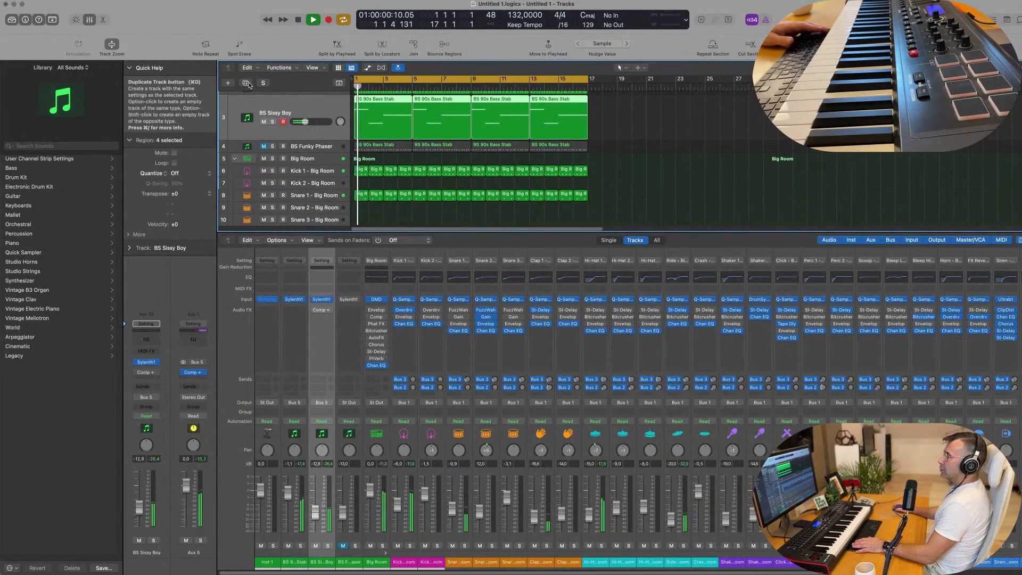
key(super+d)
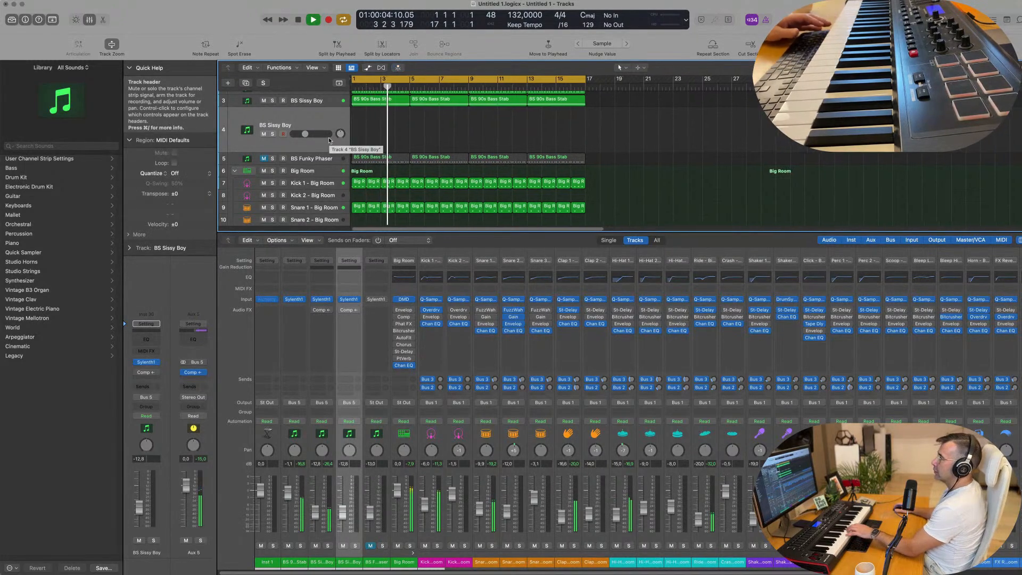
Step: Load the PD NoisePad preset in the duplicated track's Sylenth1 and lower the track's volume to -14.8 dB
click(147, 364)
click(500, 205)
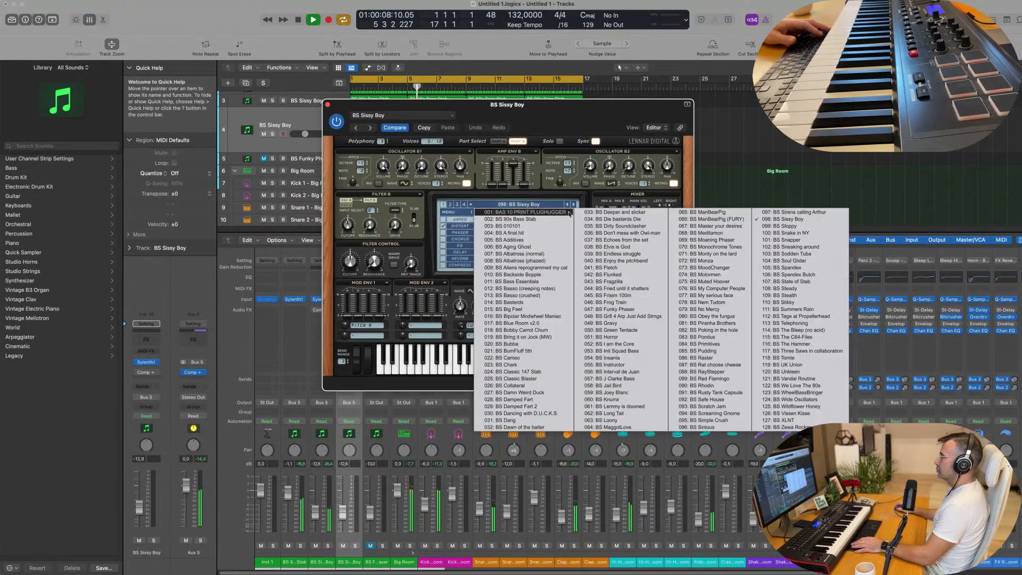
click(449, 205)
click(521, 205)
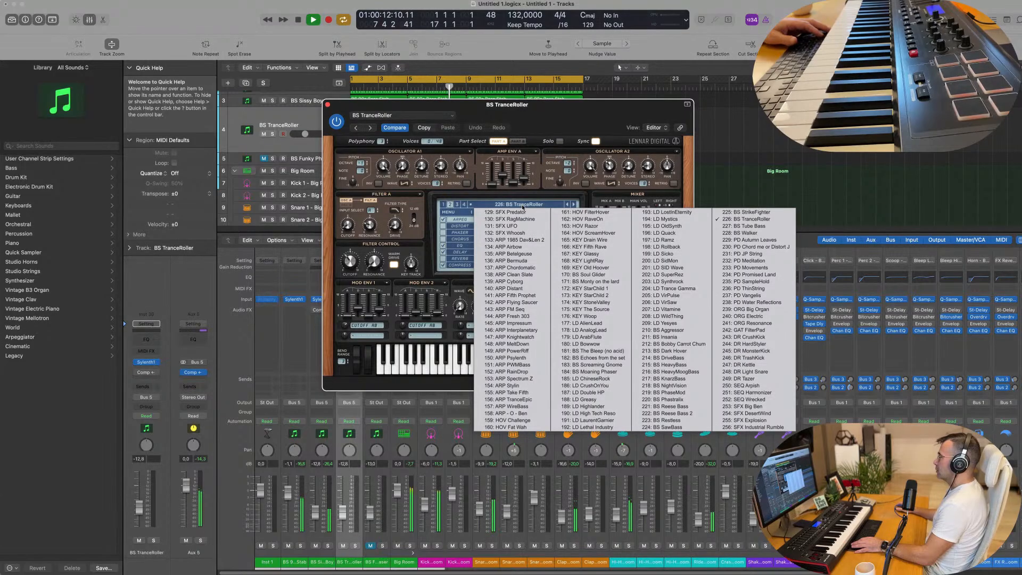
click(458, 205)
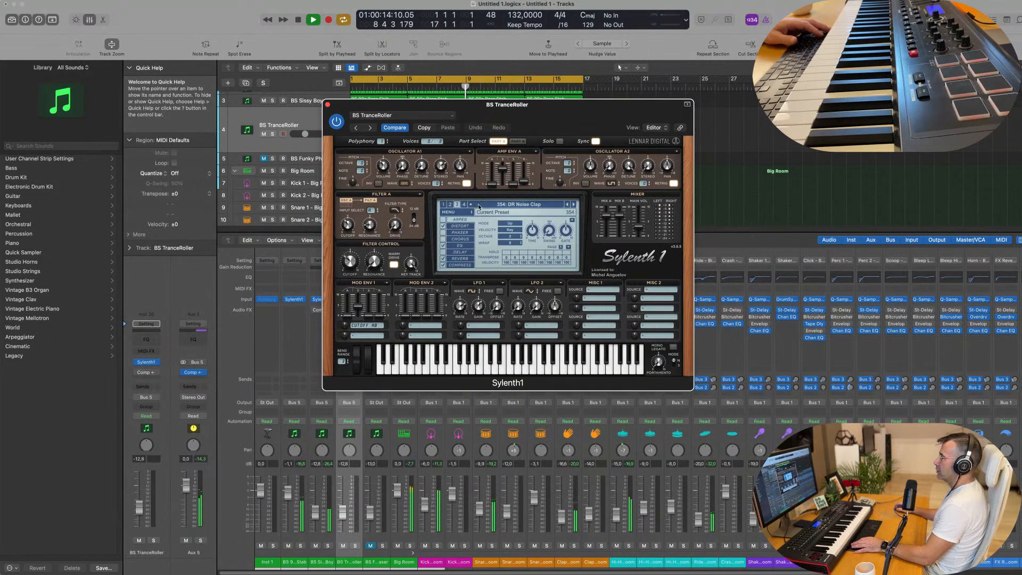
click(479, 206)
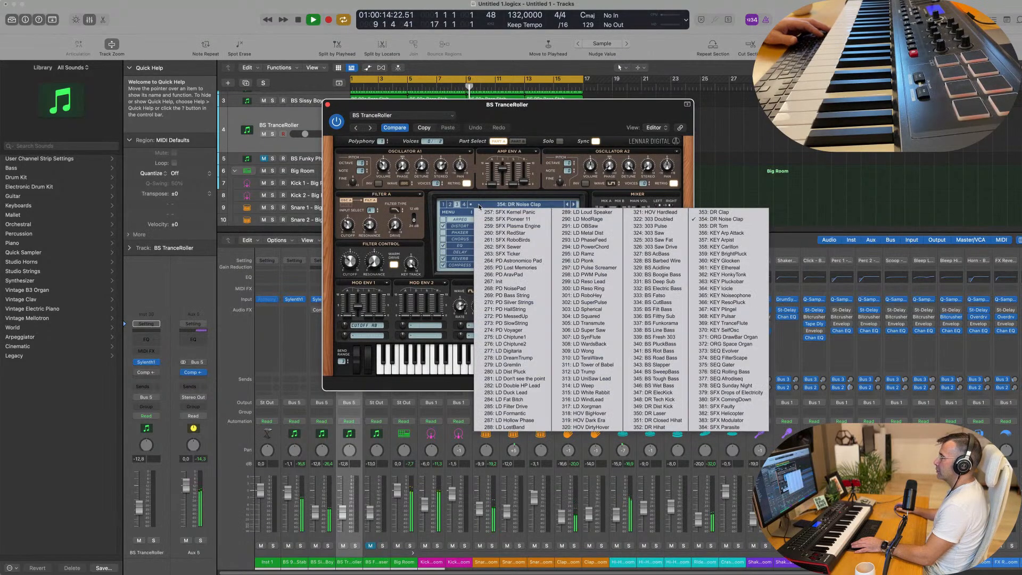
click(506, 288)
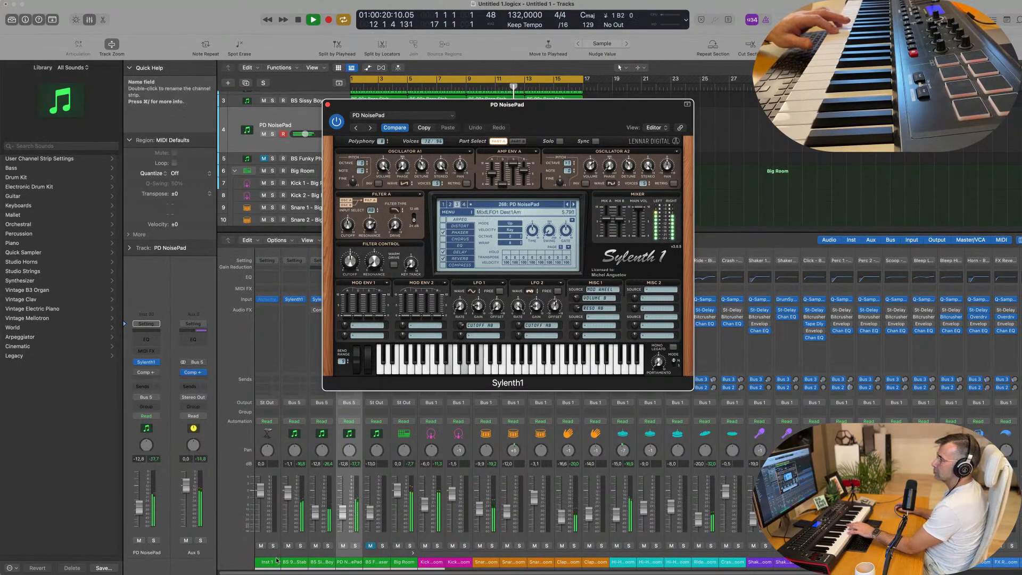
drag(139, 515, 141, 510)
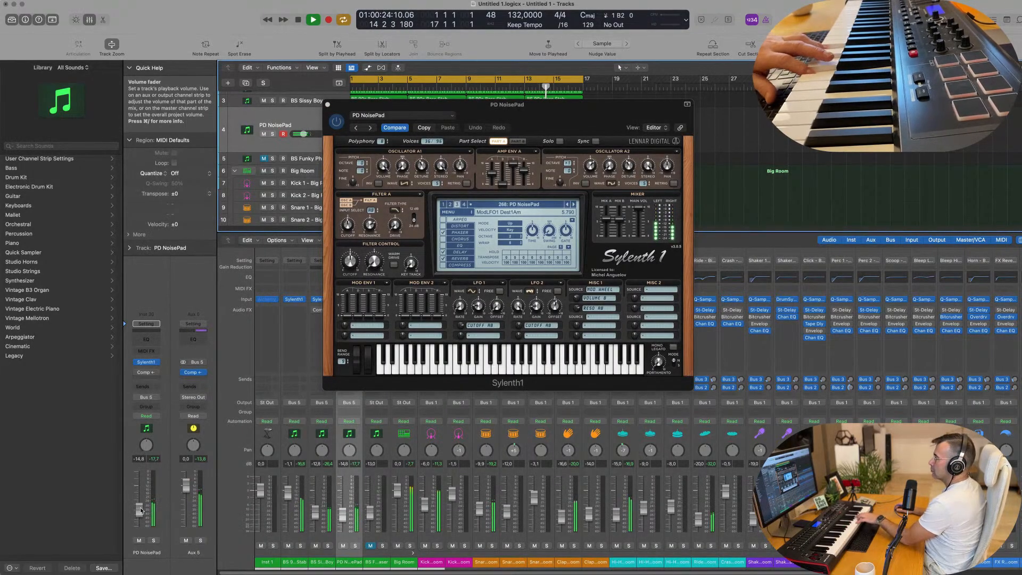
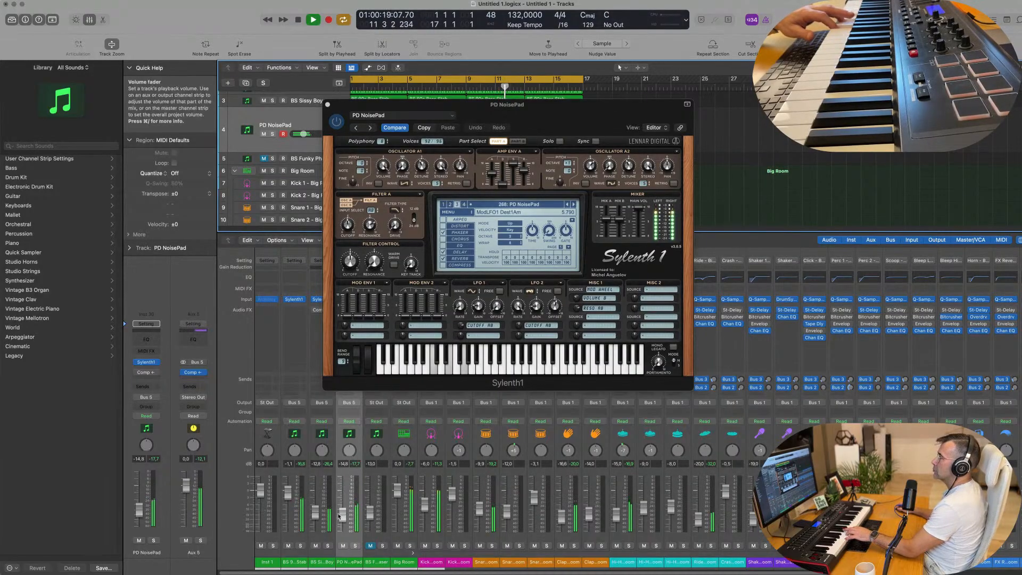
Step: Audition Sylenth1 pad presets from PD Bass String to PD HallString, going back to PD Silver Strings
drag(572, 115, 758, 166)
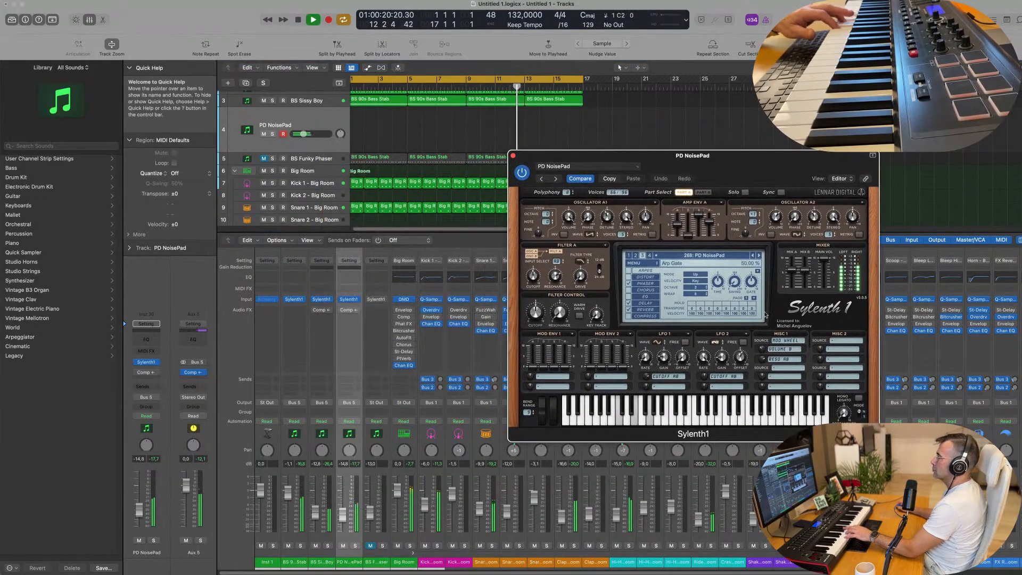
click(759, 256)
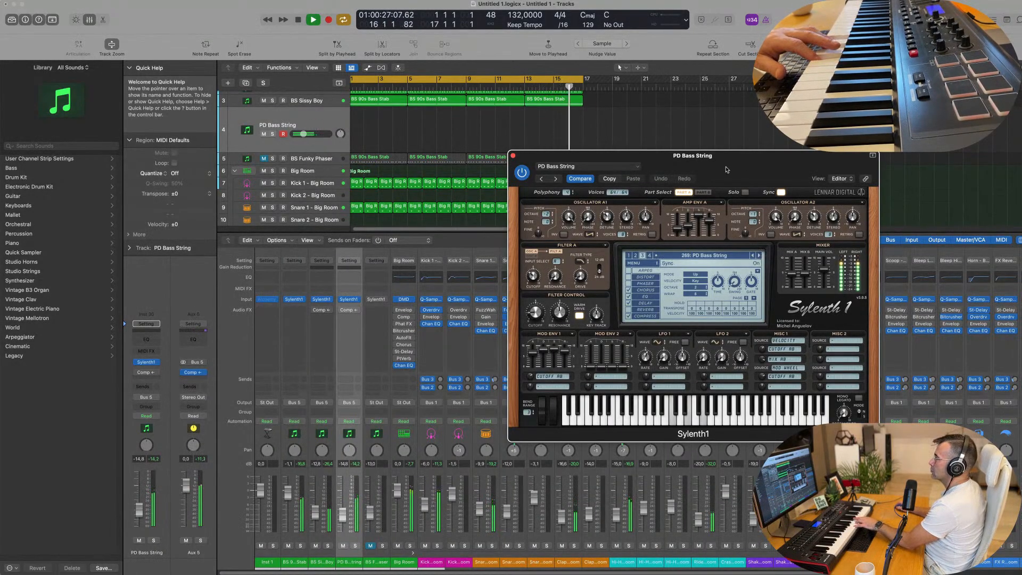
drag(726, 169, 684, 172)
click(513, 181)
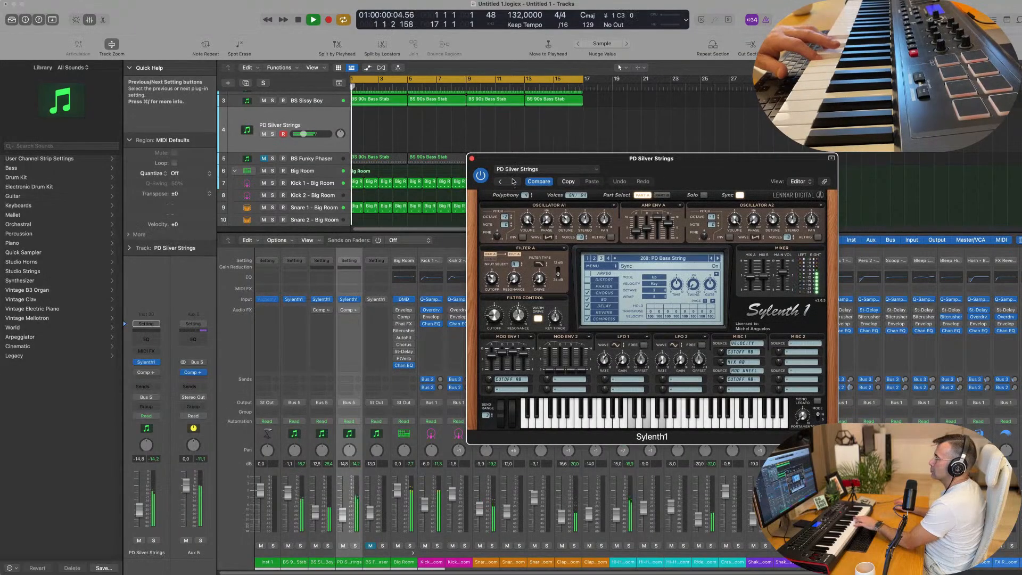
click(513, 181)
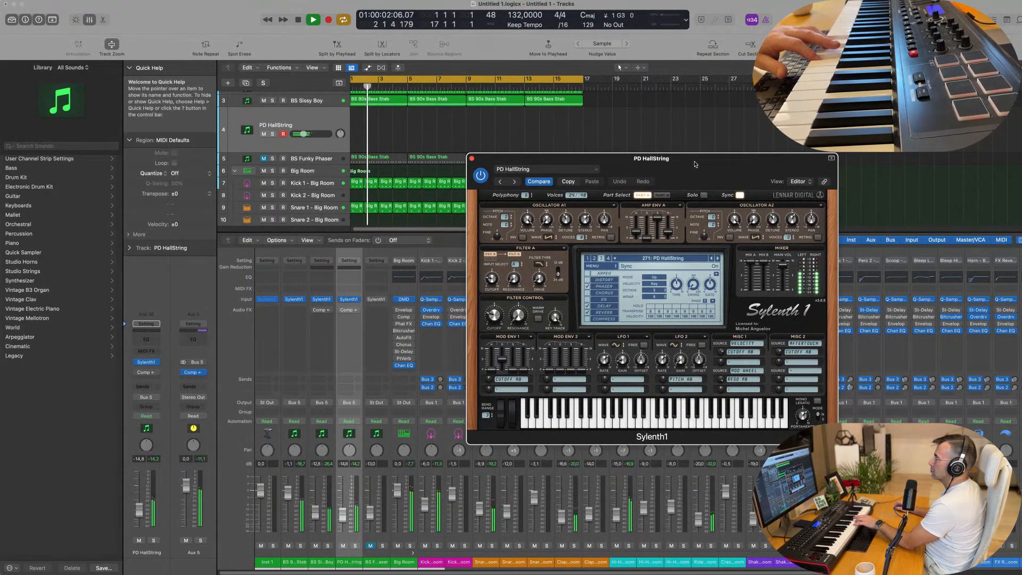
click(499, 182)
mouse_move(664, 167)
mouse_down()
mouse_move(597, 191)
mouse_move(758, 176)
mouse_move(662, 178)
mouse_up()
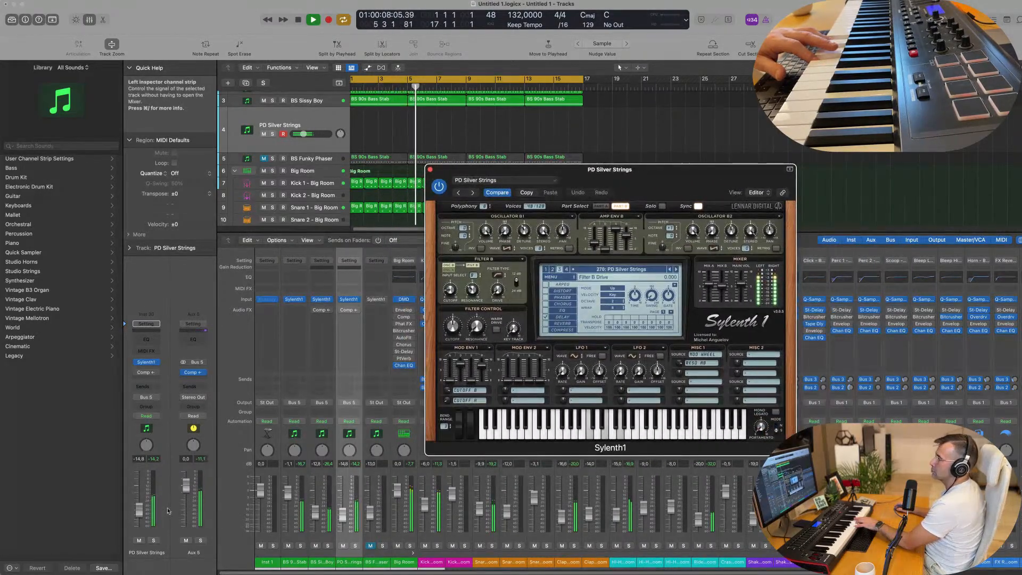
Step: Lower the PD Silver Strings track's volume to -17.0 dB and route its output to Stereo Output
click(139, 513)
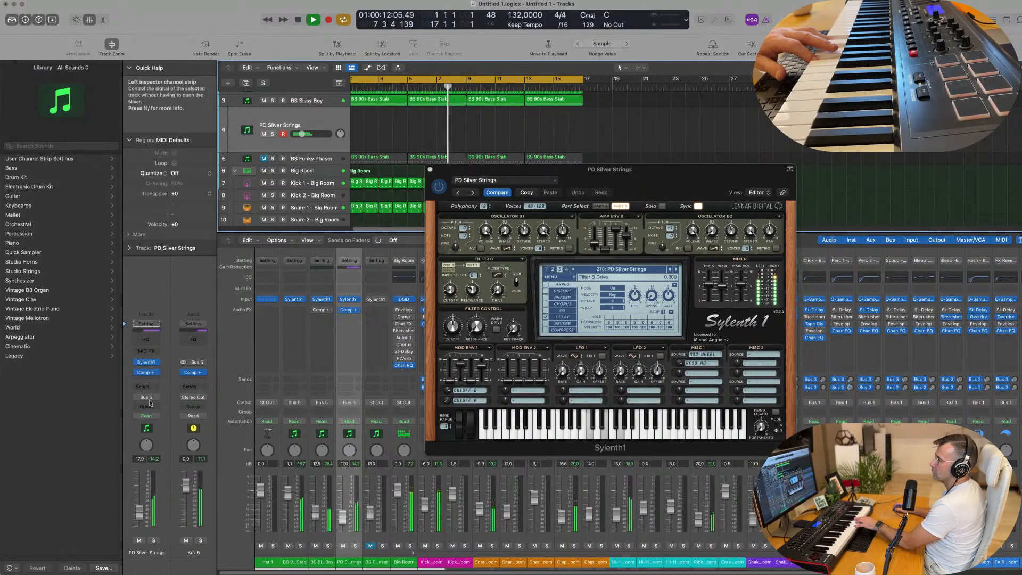
click(145, 398)
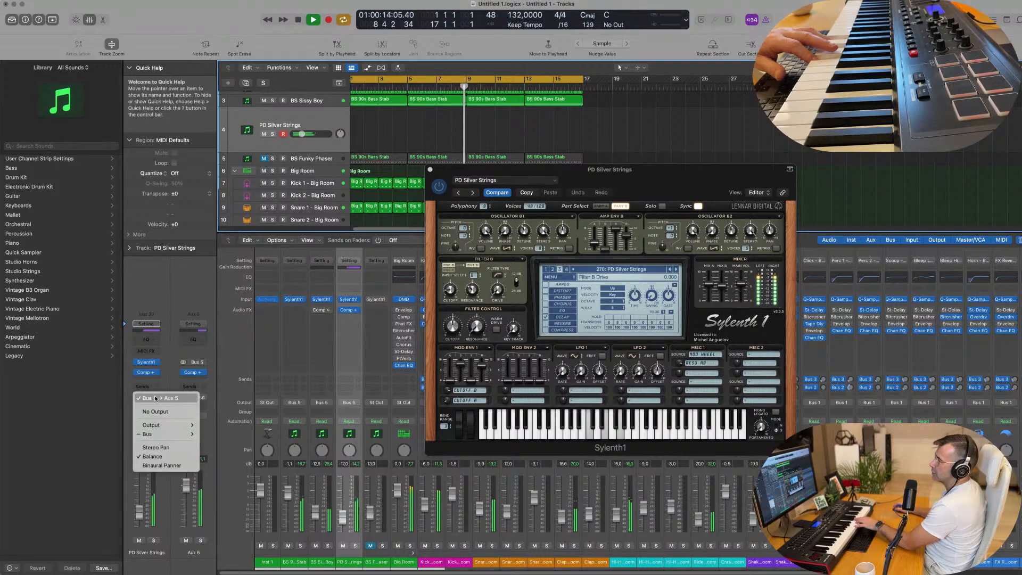
mouse_move(154, 424)
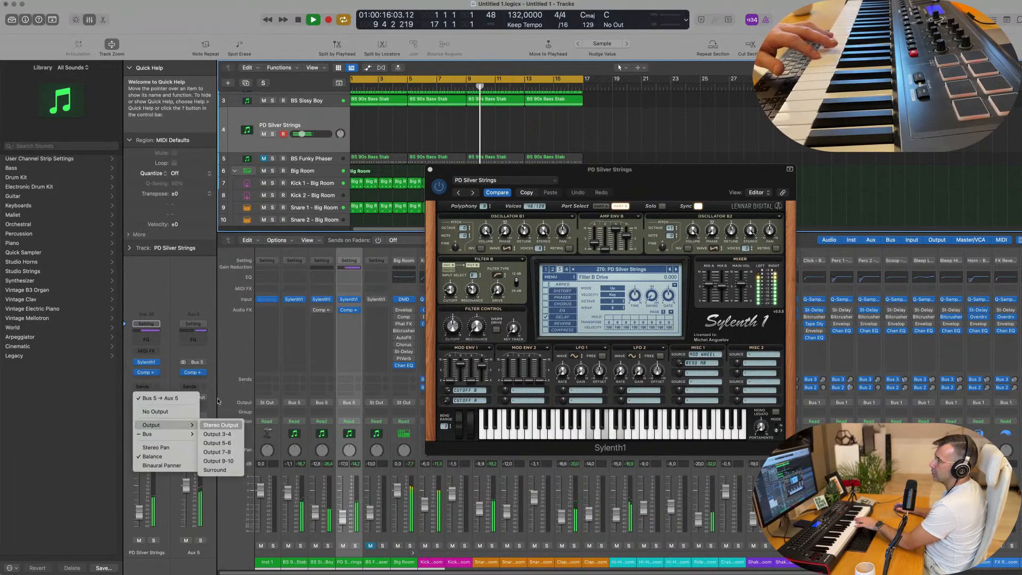
click(220, 425)
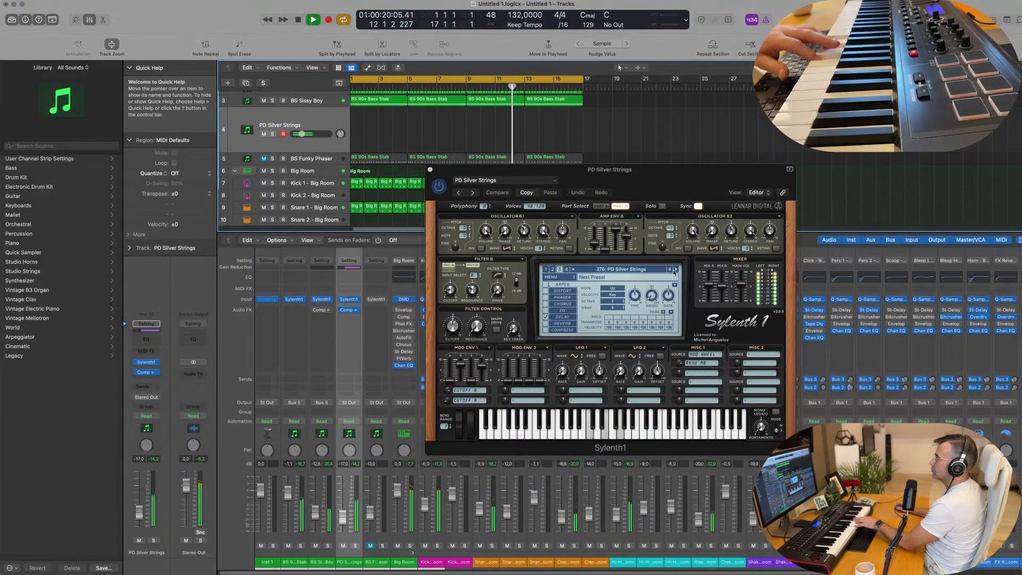
Step: Audition the following Sylenth1 presets one by one, from PD HallString up to LD Digitaria
click(674, 272)
click(674, 271)
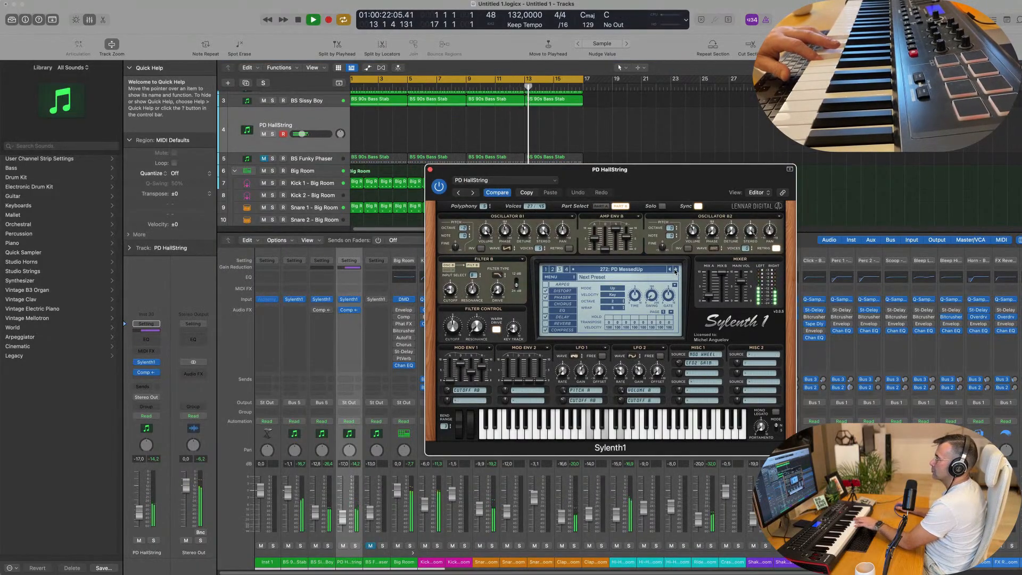
click(675, 271)
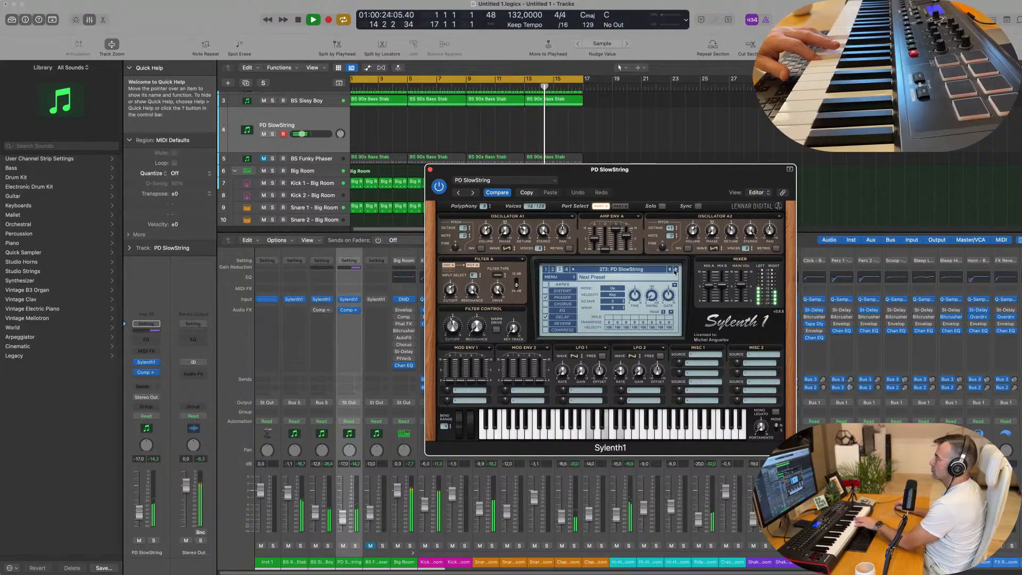
click(674, 272)
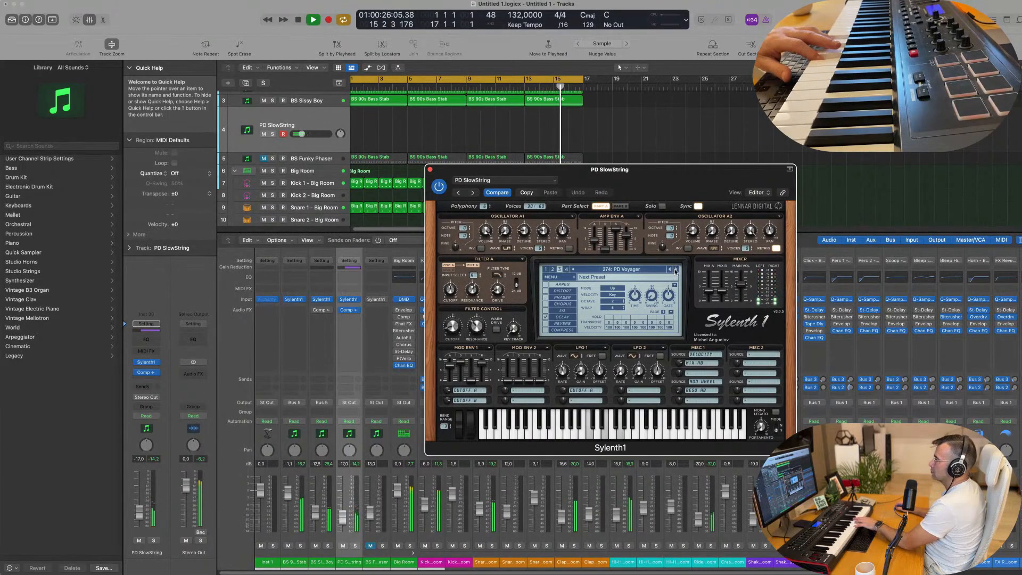
click(675, 272)
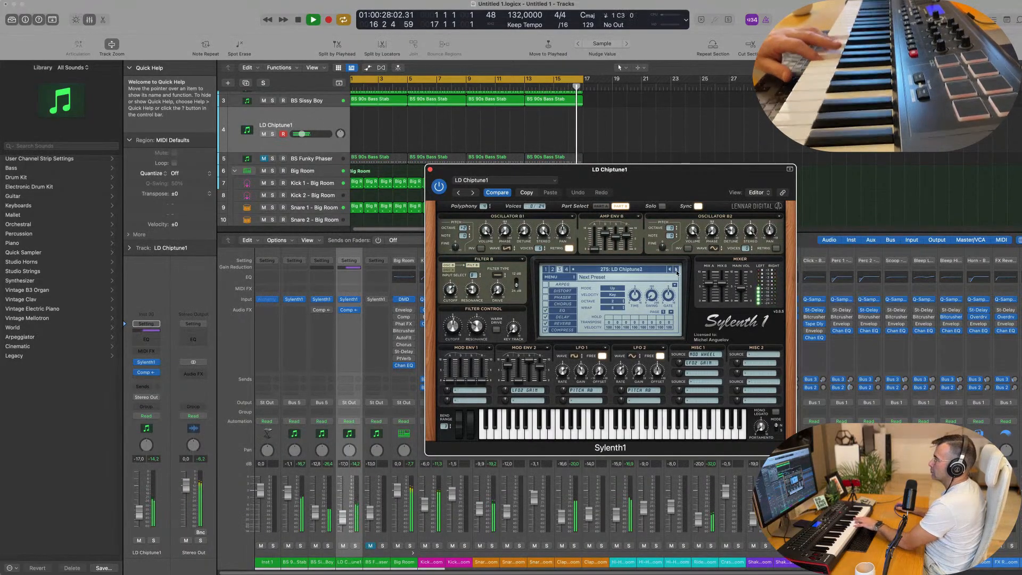
click(675, 272)
Step: Switch Sylenth1 to its fourth preset bank section and load the ARP Blade Runner preset
click(642, 270)
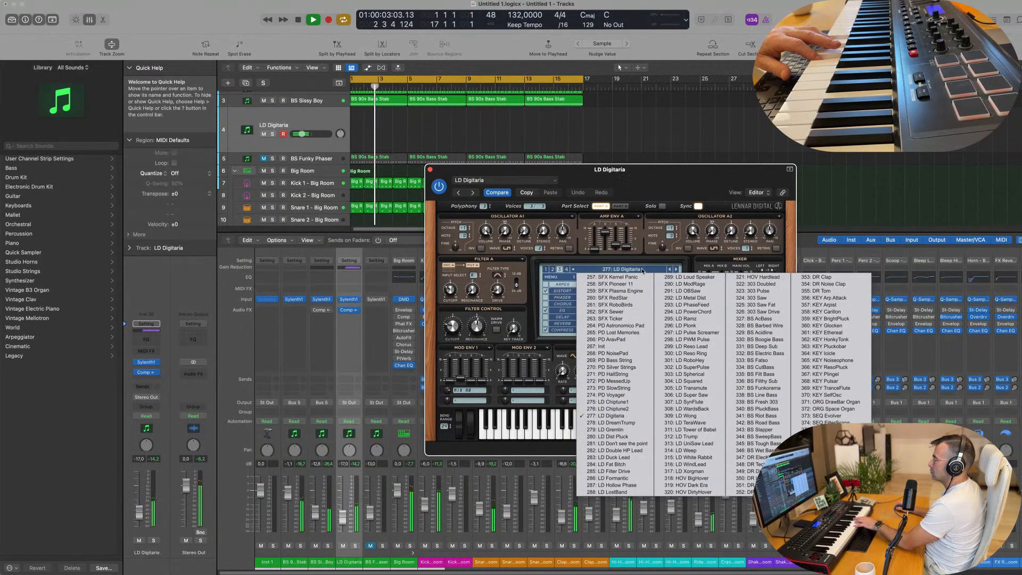
click(566, 270)
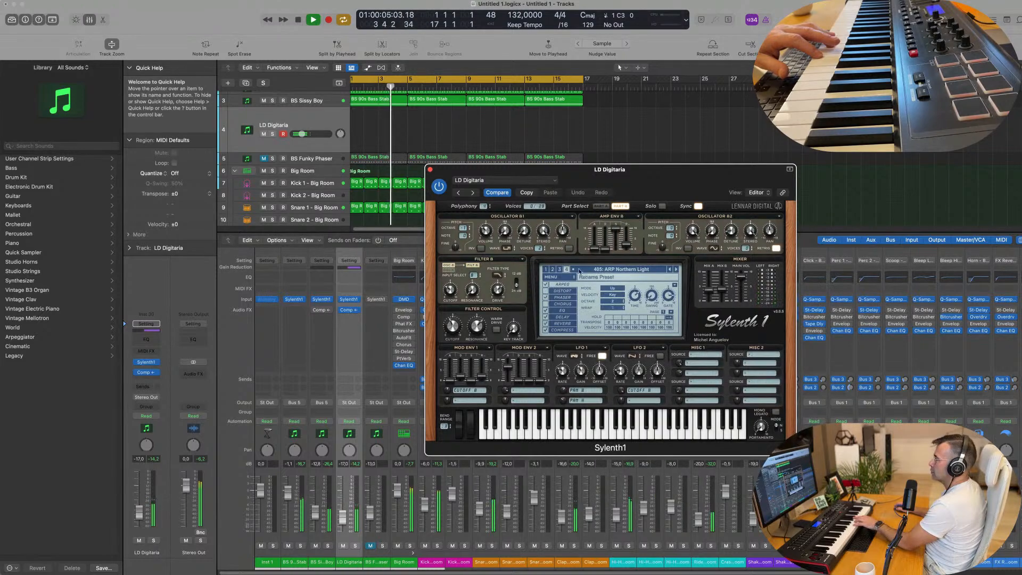
click(602, 270)
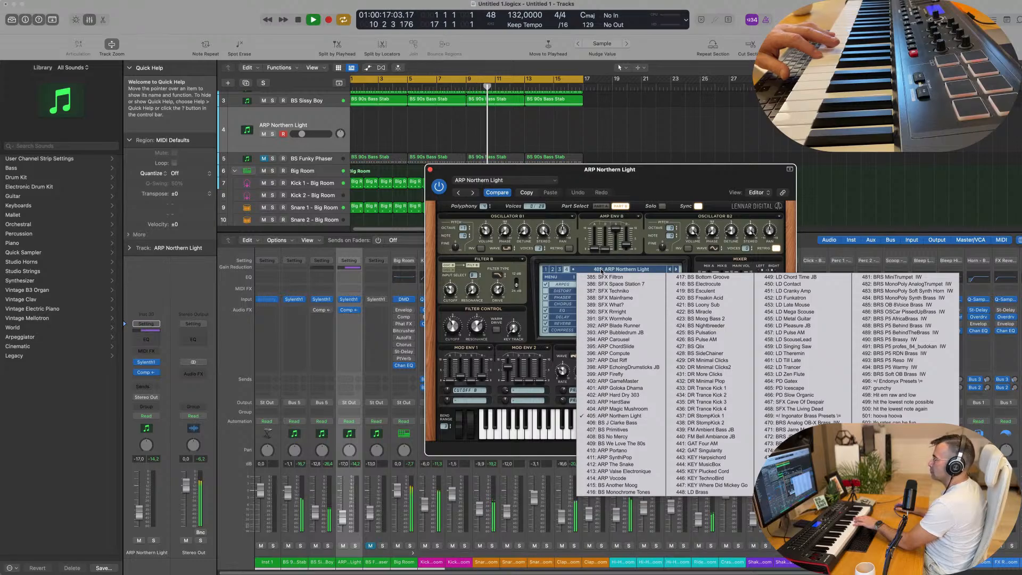
click(612, 326)
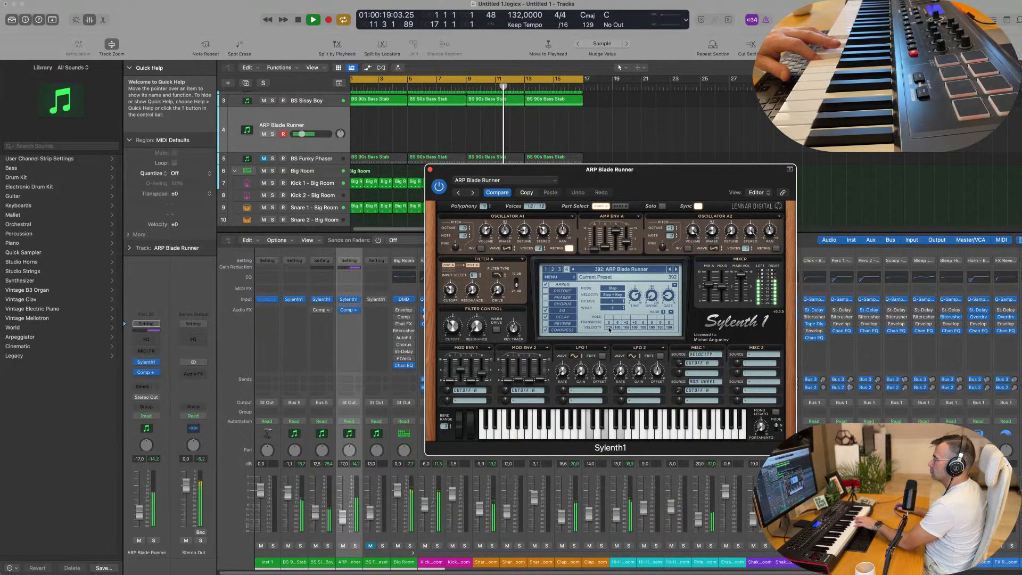
drag(659, 176, 666, 222)
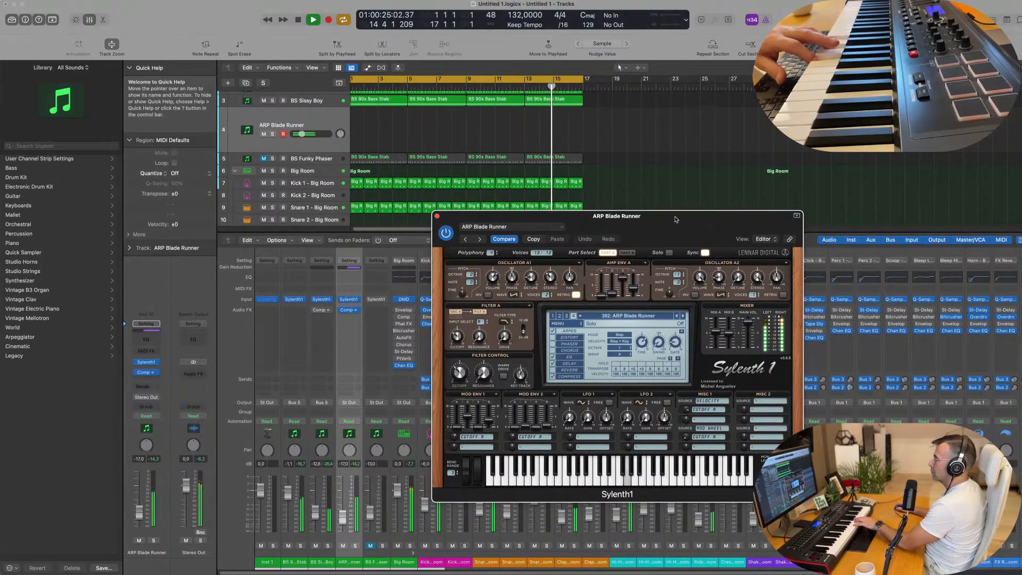
drag(666, 222, 604, 229)
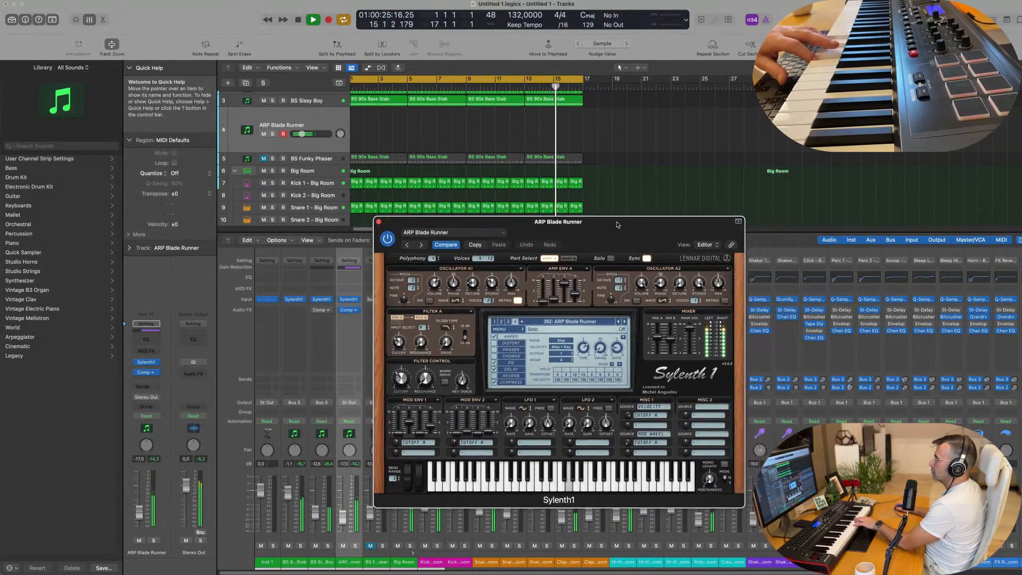
Step: Audition the following Sylenth1 arpeggio presets, from ARP Bubbledrum JB up to ARP Dist Riff
click(622, 321)
click(622, 322)
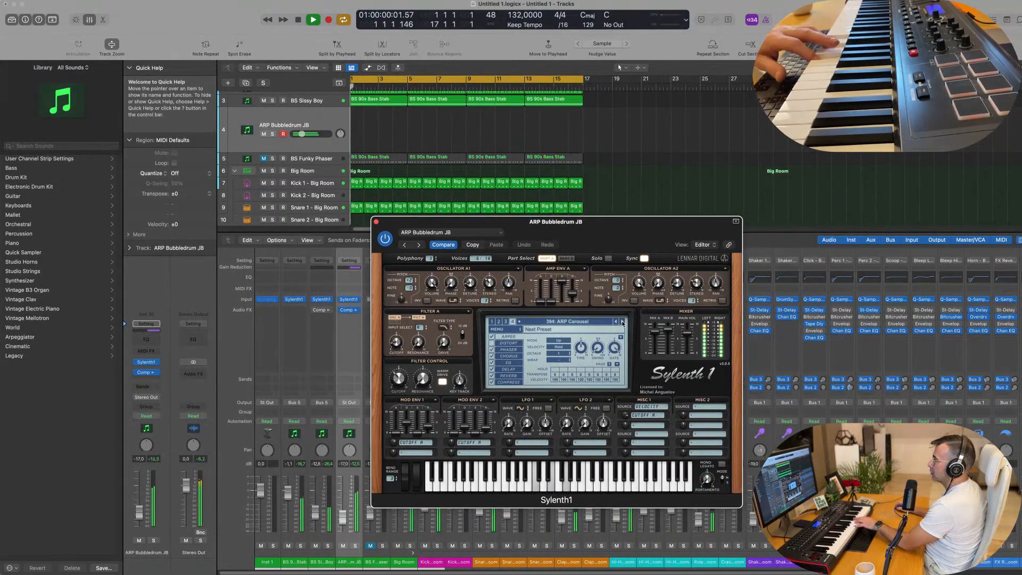
click(622, 321)
click(622, 321)
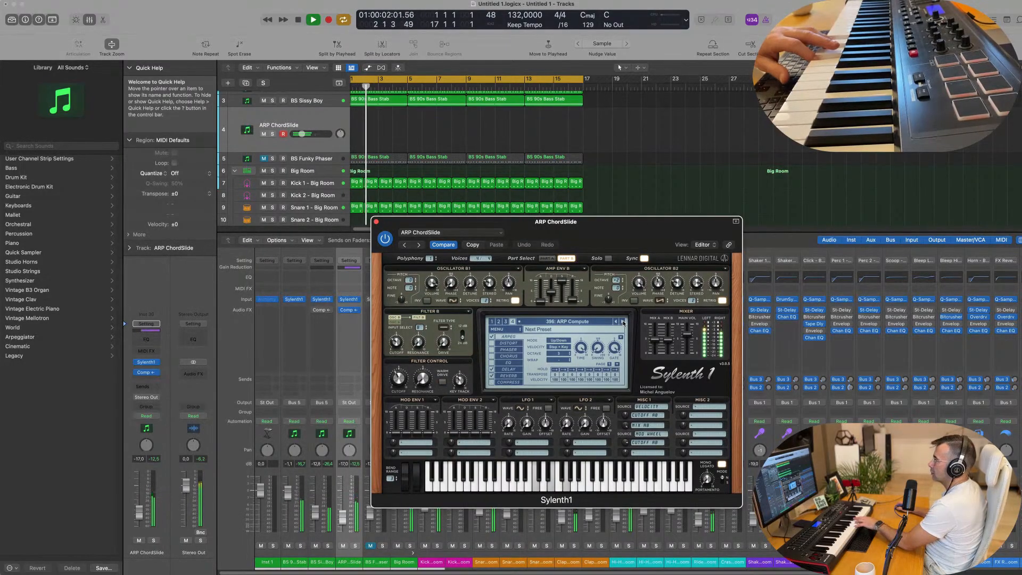
click(623, 321)
click(575, 321)
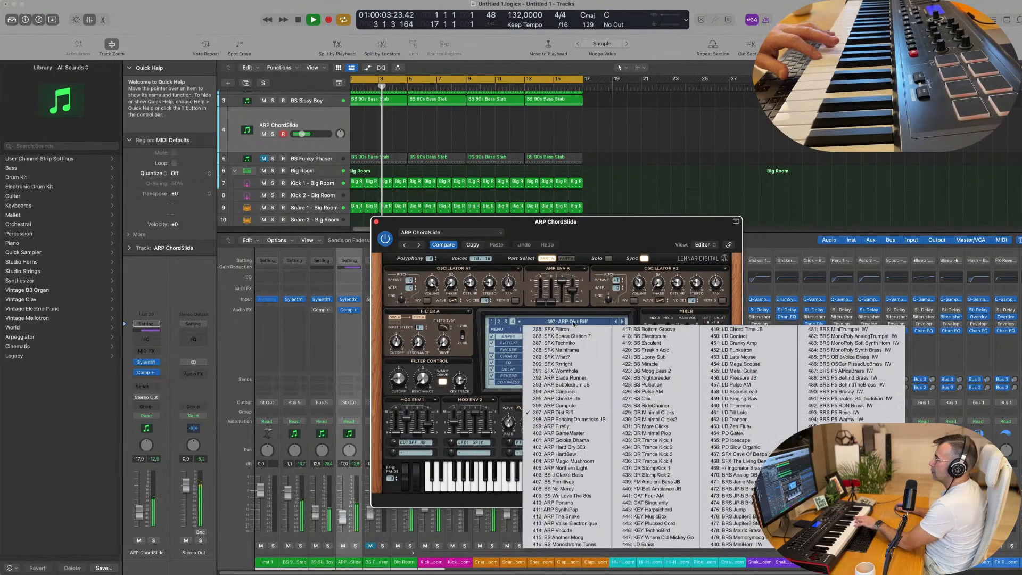
click(501, 329)
Step: Load the CHRIS G factory bank in Sylenth1 and select its PAD - Back In Time preset
click(501, 329)
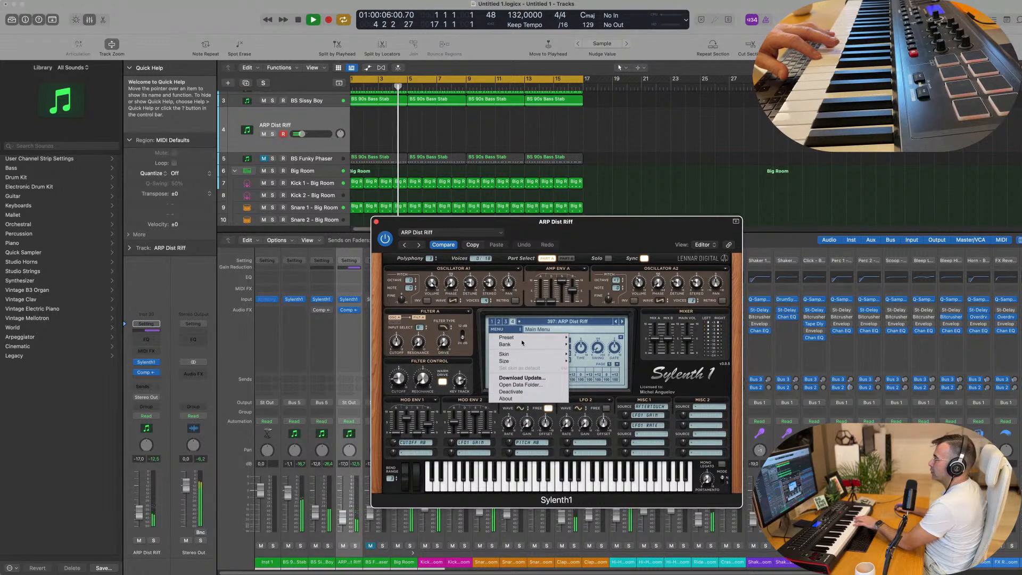
mouse_move(524, 344)
mouse_move(610, 349)
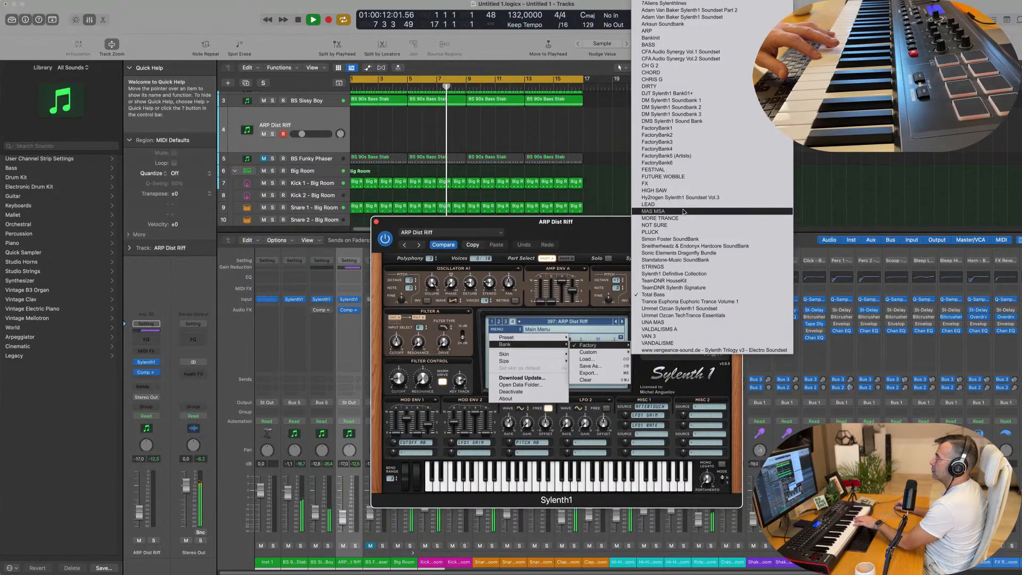
click(677, 80)
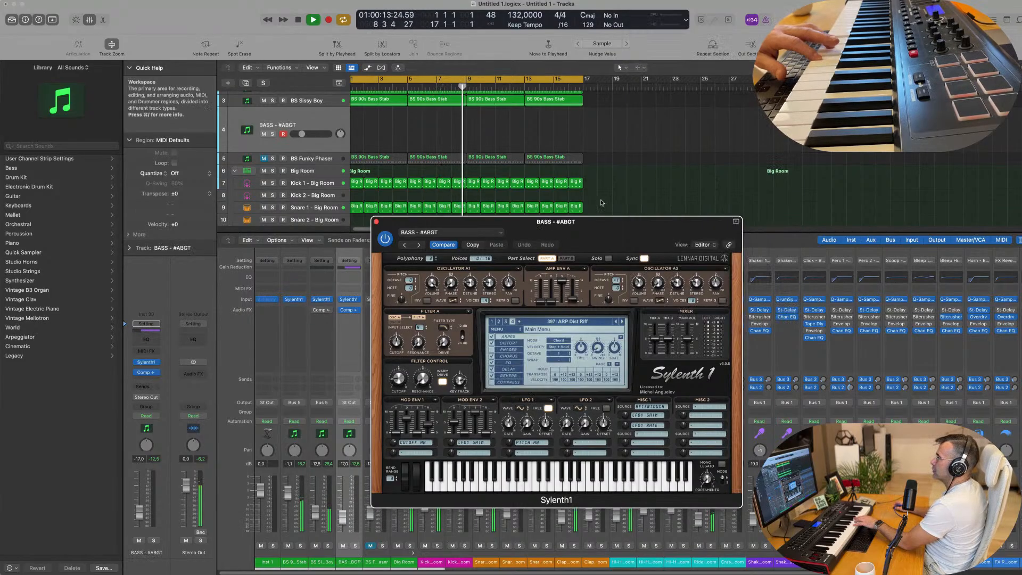
click(574, 323)
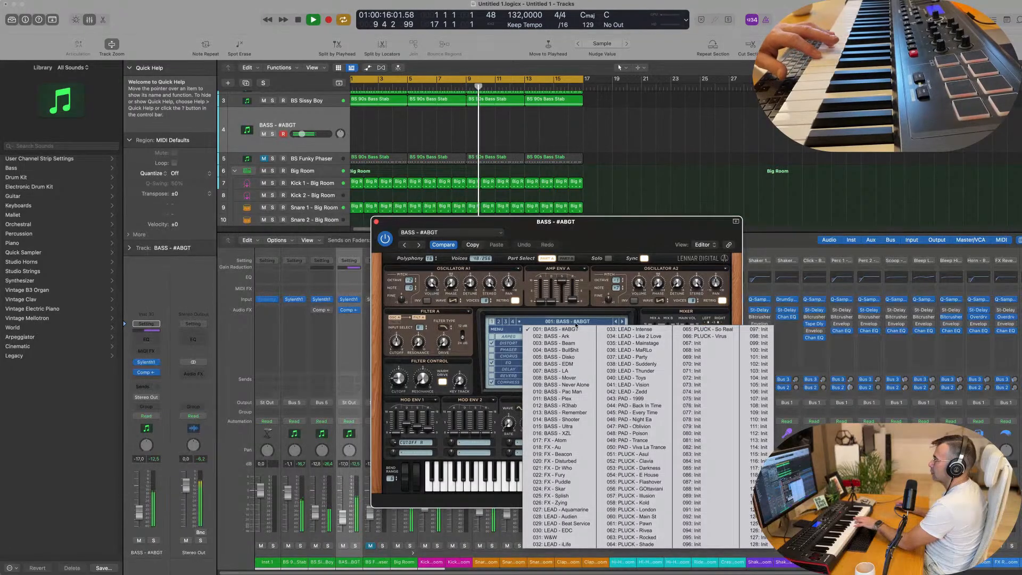
click(634, 407)
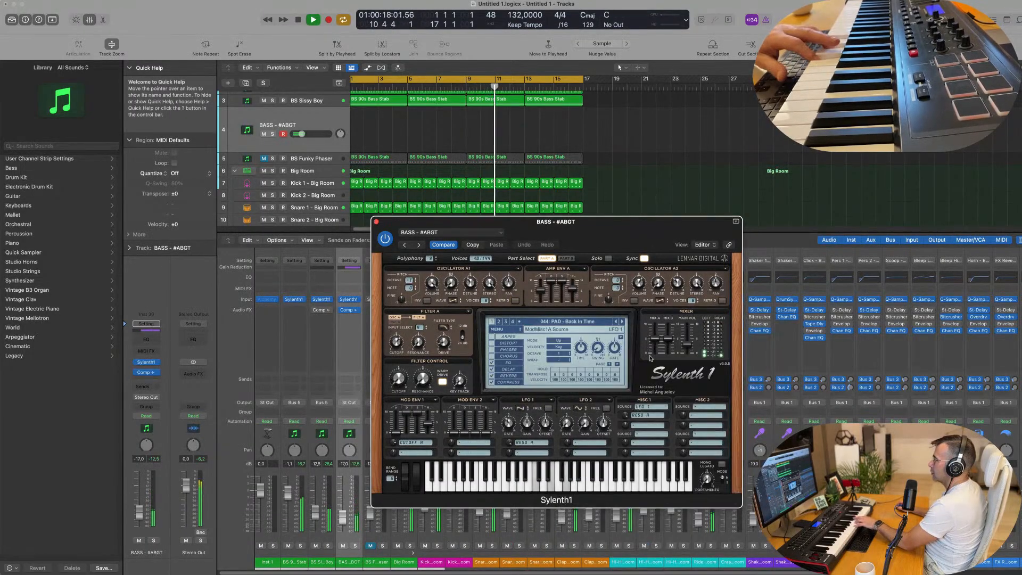
Step: Audition the bank's remaining pad presets, including PAD - Night Ea and PAD - Viva La Trance, advancing to PLUCK - Asul
drag(614, 228, 599, 228)
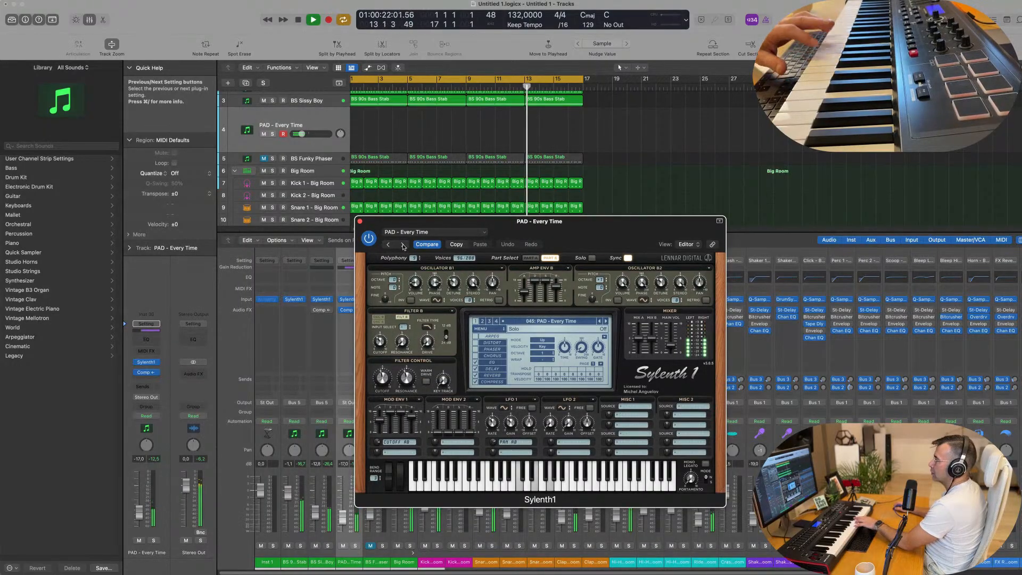
click(403, 245)
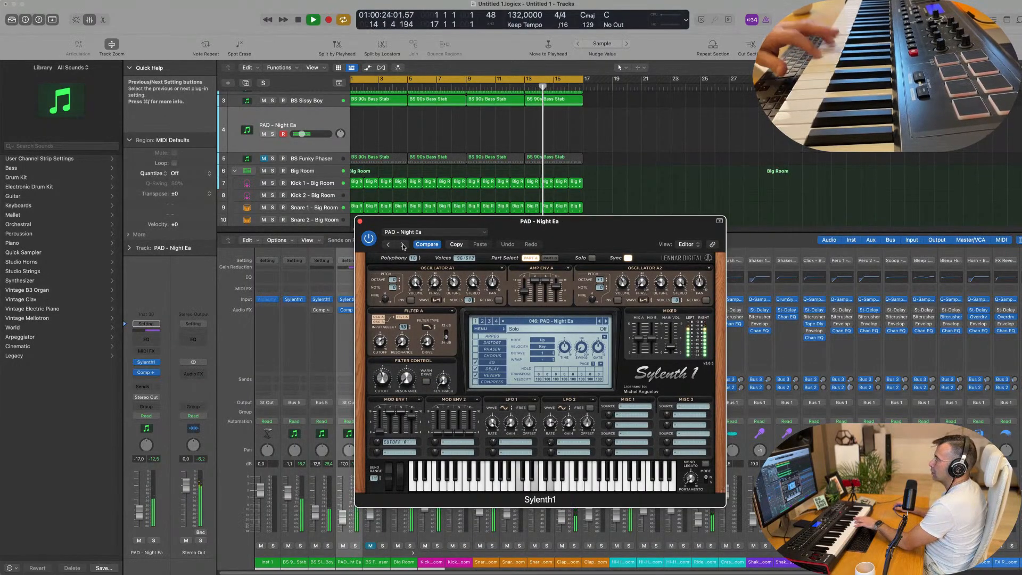
click(403, 245)
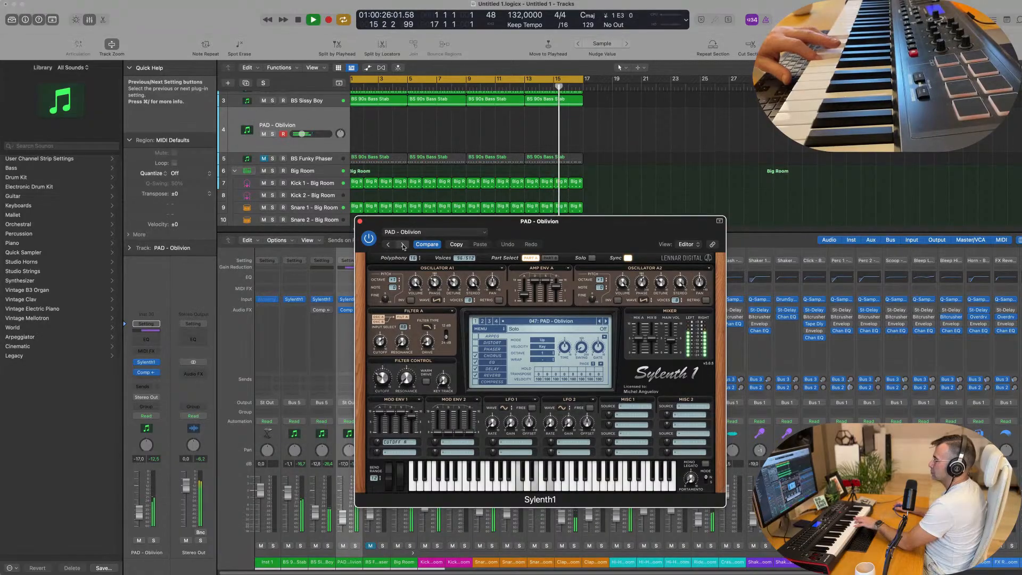
click(403, 245)
click(403, 245)
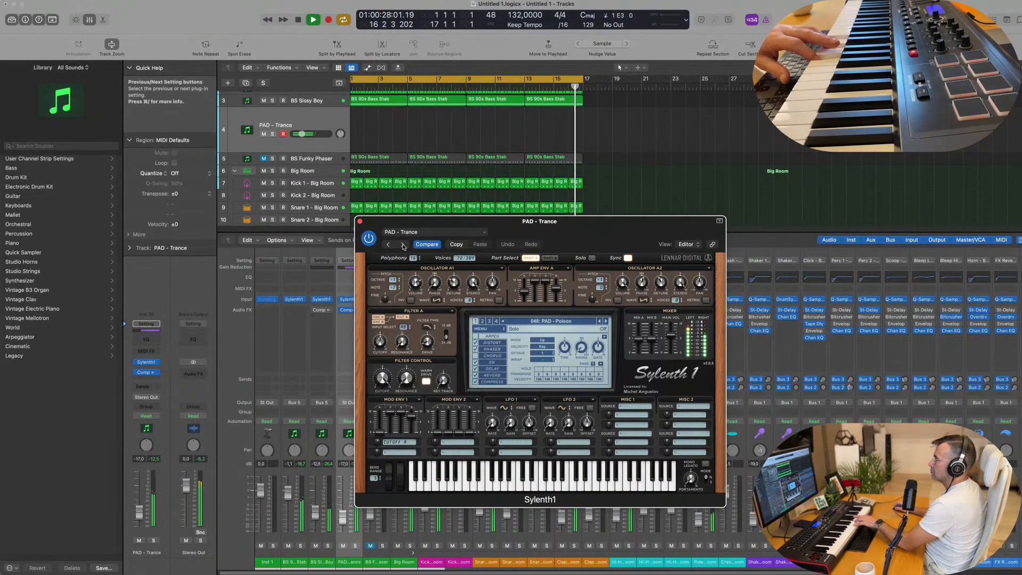
click(403, 245)
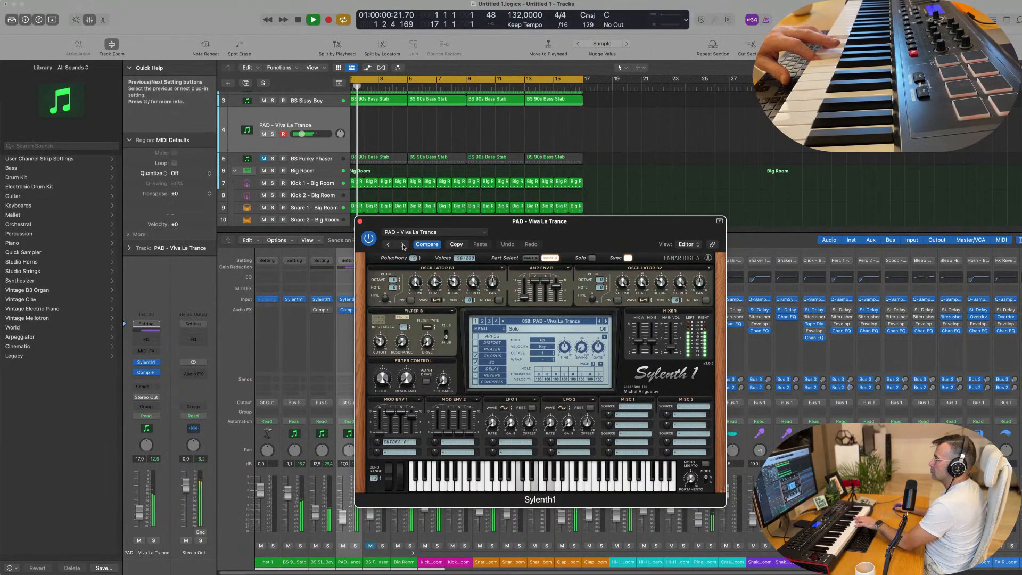
click(403, 245)
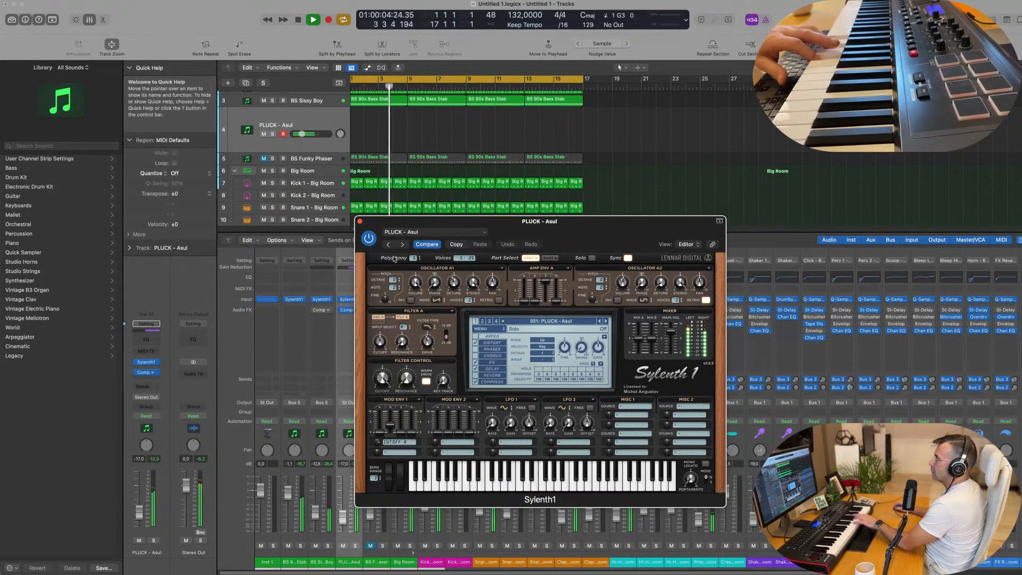
Step: Replace the Sylenth1 instrument on track 4 with Alchemy
click(360, 222)
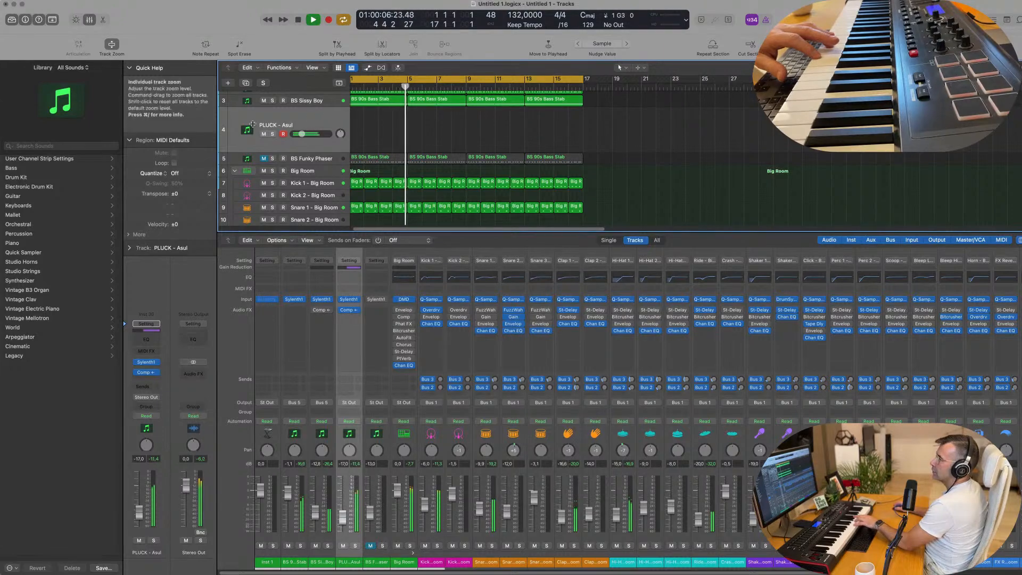
click(153, 363)
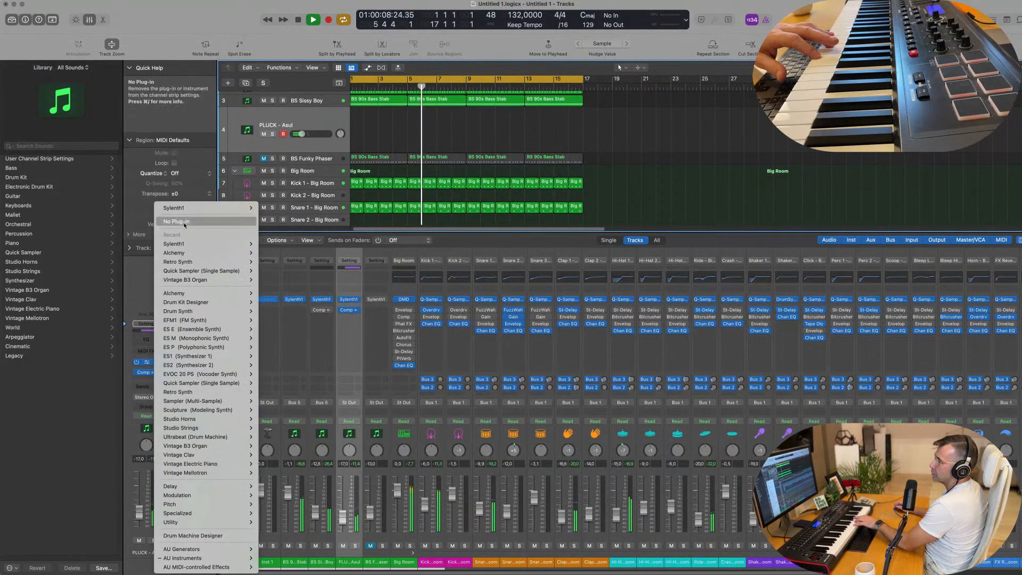
click(272, 297)
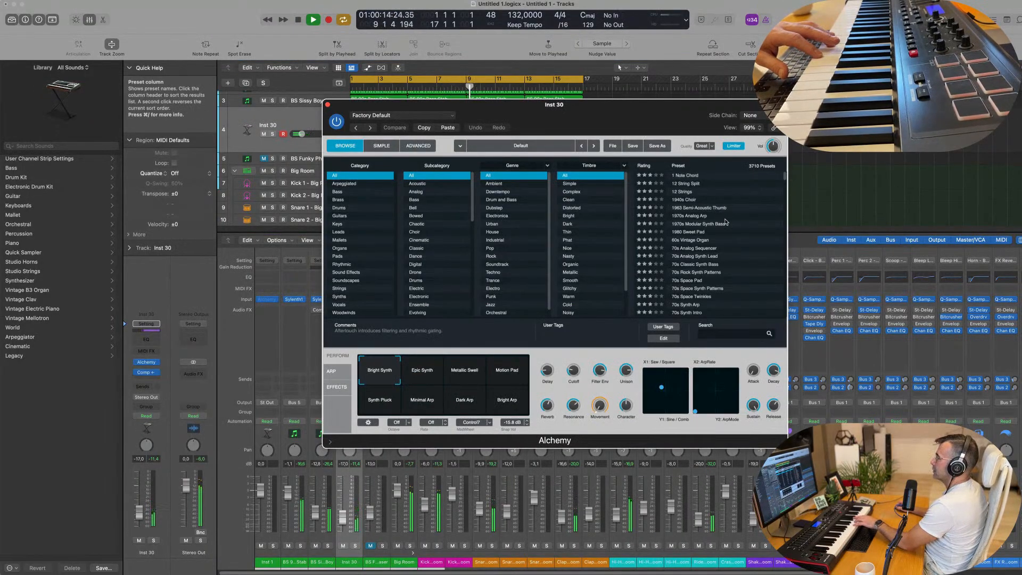
Step: Filter Alchemy's presets to the Pads category, sort them by rating and load Perfect Pad 02
click(337, 256)
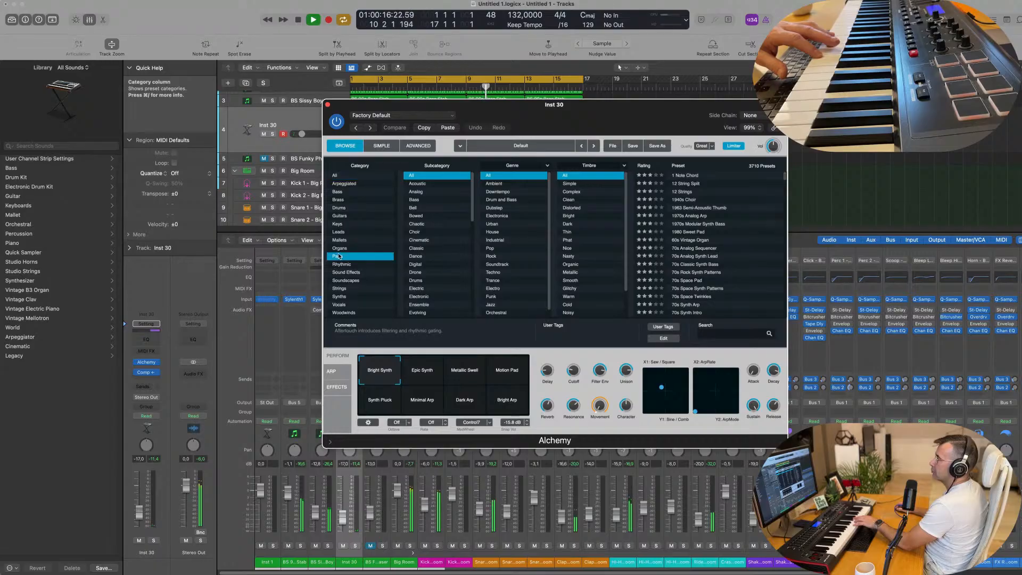
click(654, 165)
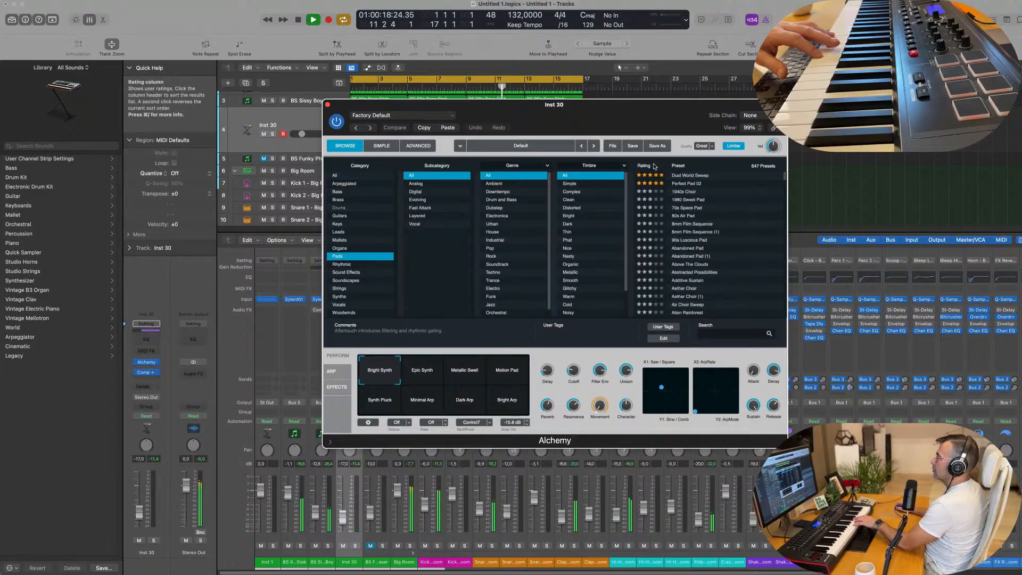
click(695, 185)
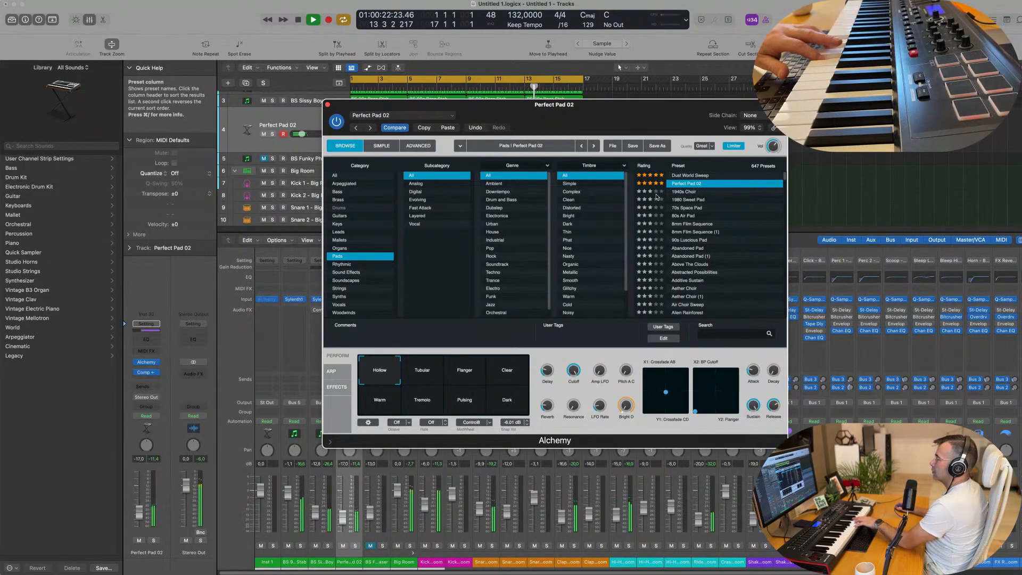
Step: Record pad chords on the Perfect Pad 02 track and move the recorded region to start at bar 1
drag(565, 114, 659, 139)
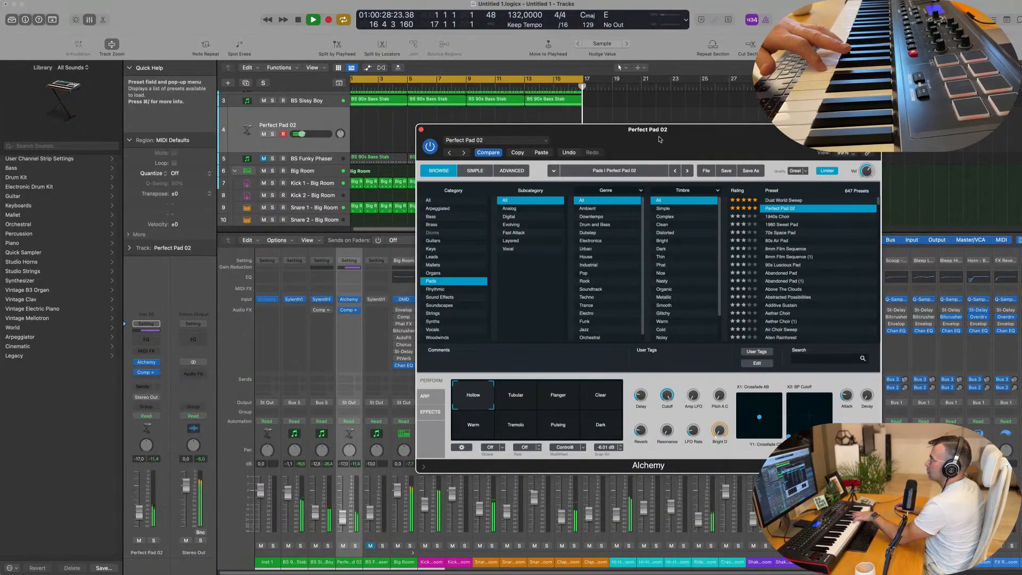
key(r)
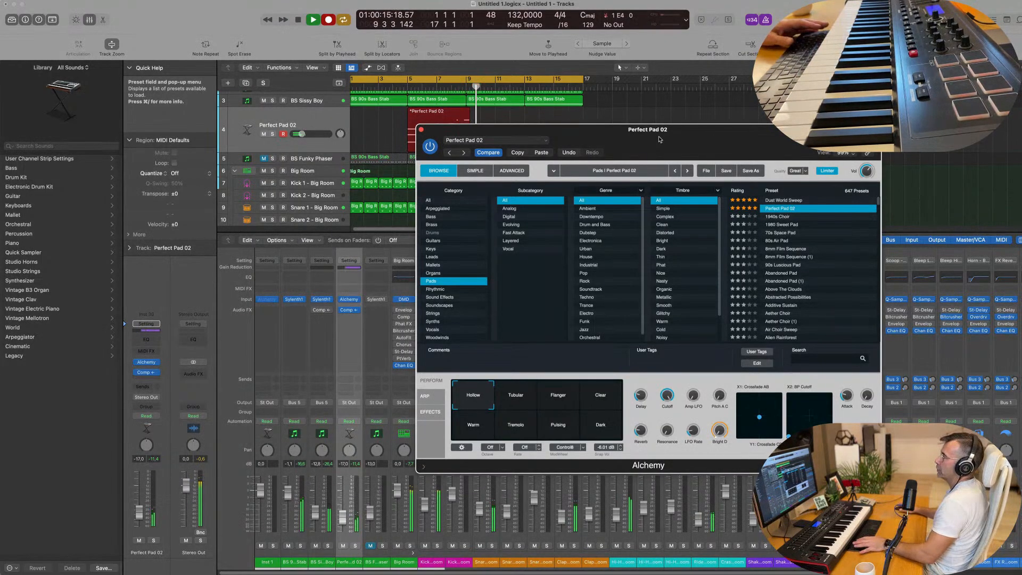
key(space)
drag(658, 139, 876, 151)
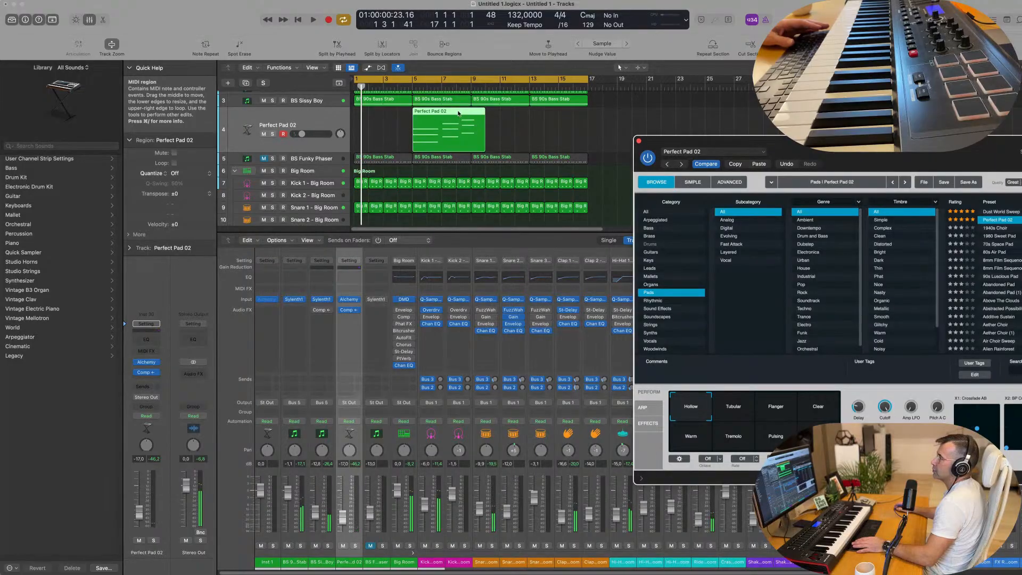
drag(458, 113, 399, 114)
Step: Open the Perfect Pad 02 region in the Piano Roll and delete its last three-note chord
double_click(400, 113)
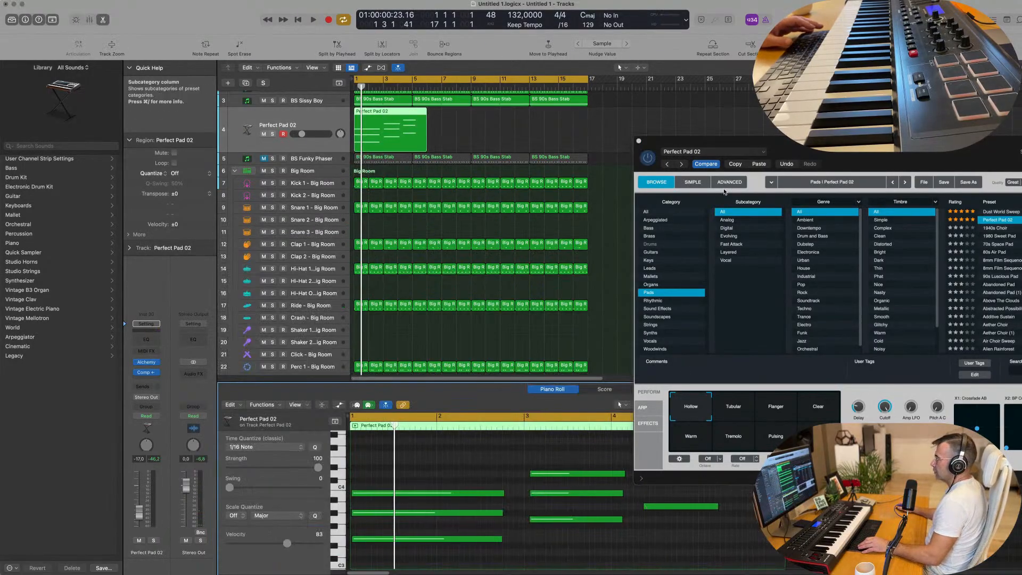
drag(841, 141, 868, 79)
drag(674, 448, 669, 525)
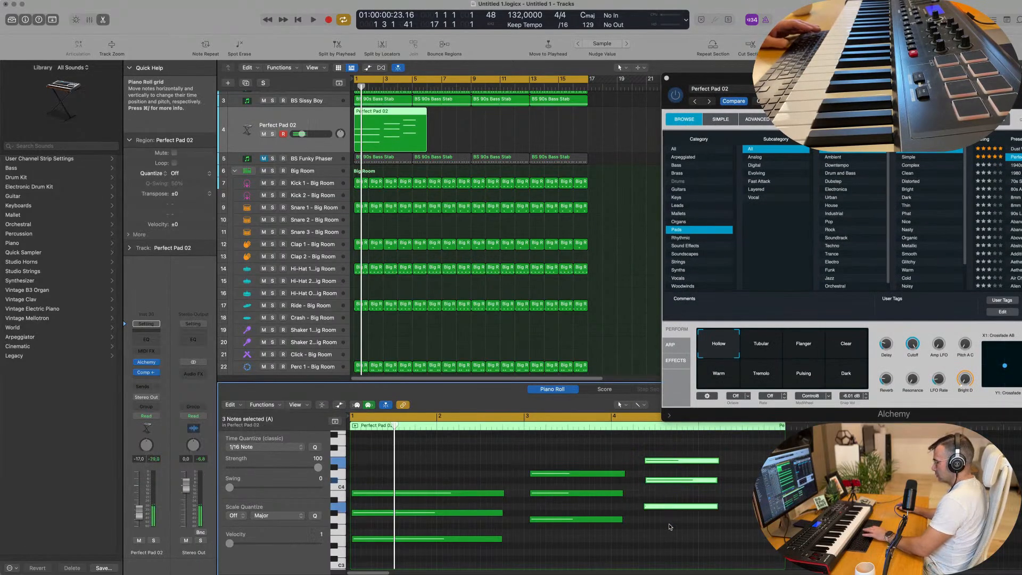
key(Delete)
Step: Align the second chord to bar 3, extend the first chord up to it and lengthen the second to about two bars
drag(543, 466, 549, 529)
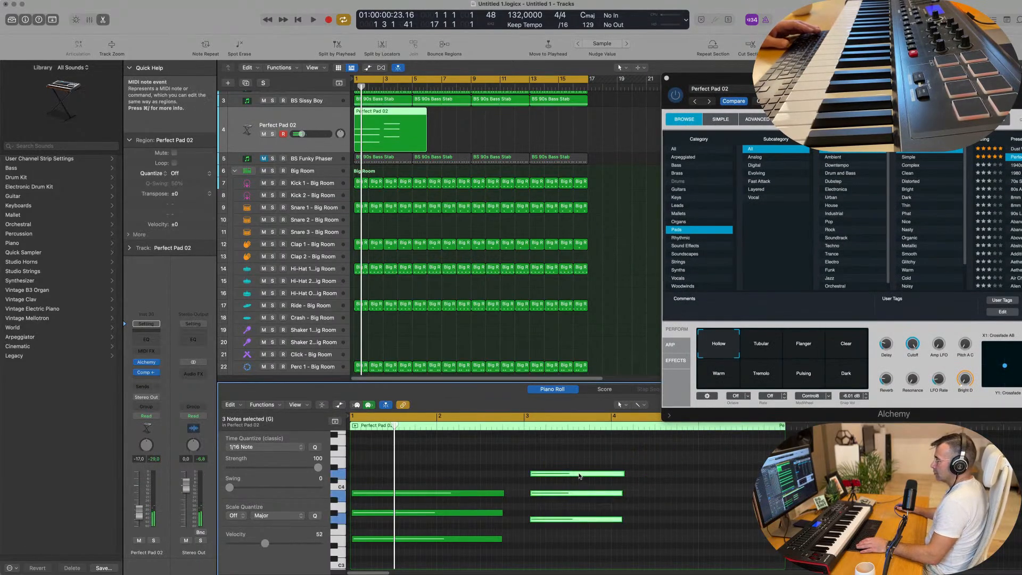
drag(579, 475, 574, 474)
drag(474, 483, 471, 559)
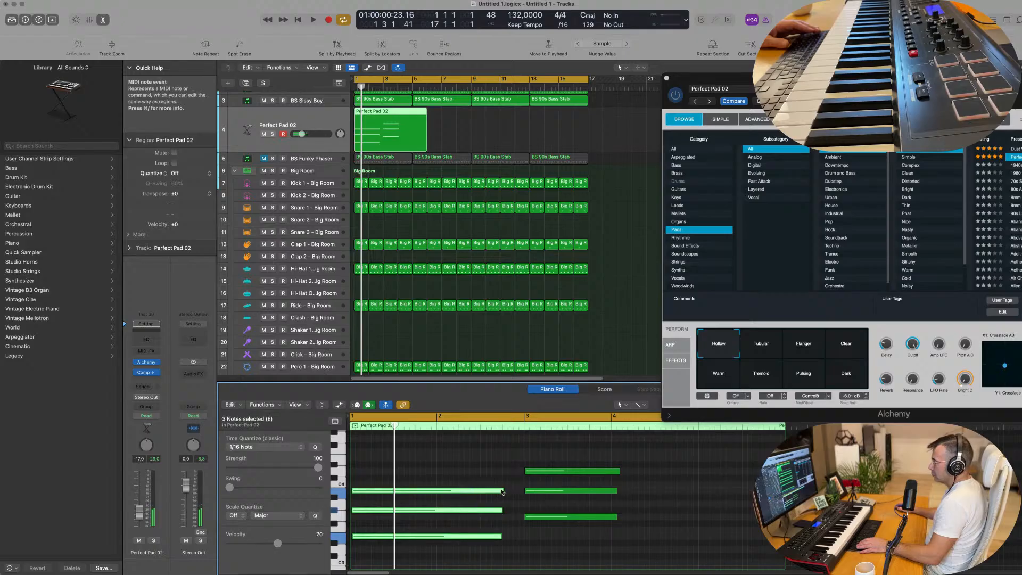
drag(502, 491, 523, 490)
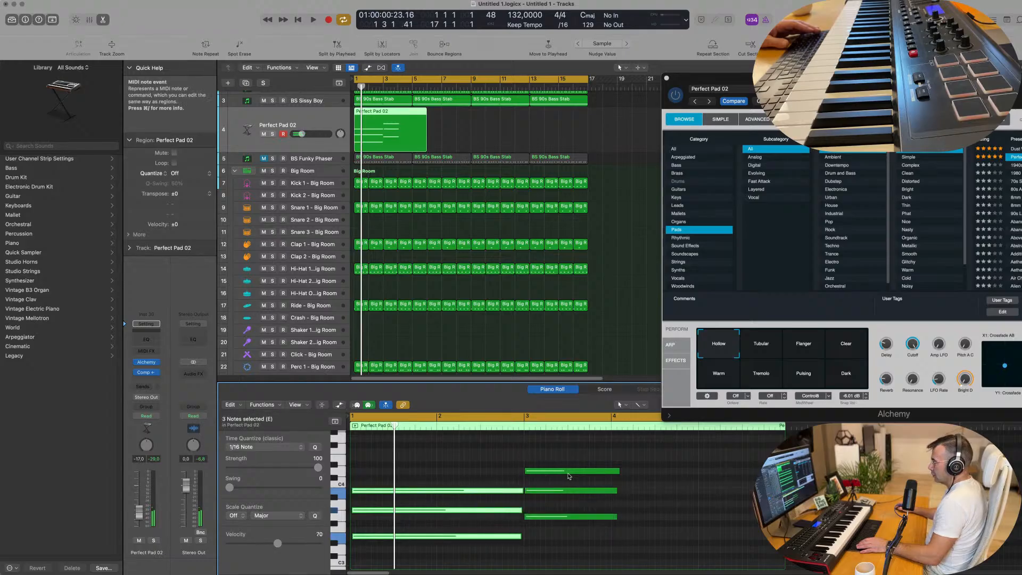
drag(601, 459, 616, 524)
drag(618, 470, 697, 471)
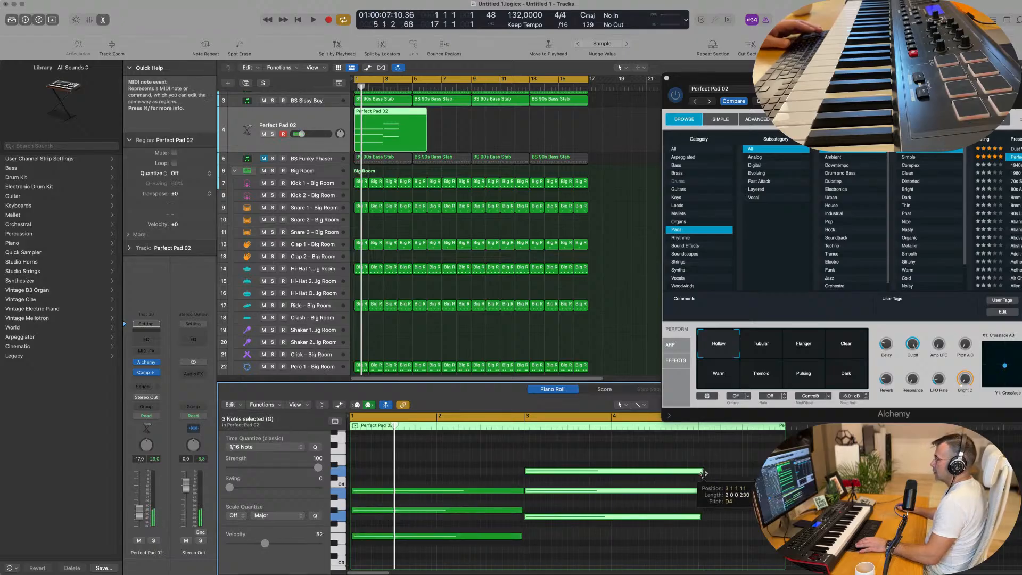
Step: Split the Perfect Pad 02 region at bar 5, delete the leftover part and close the Alchemy window
key(space)
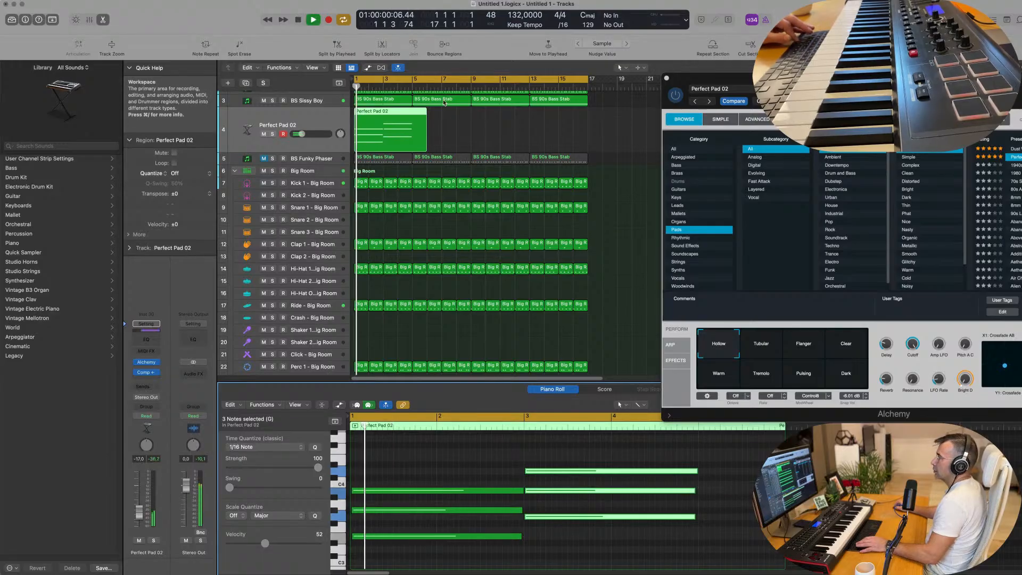
drag(434, 140, 413, 114)
click(420, 118)
key(Delete)
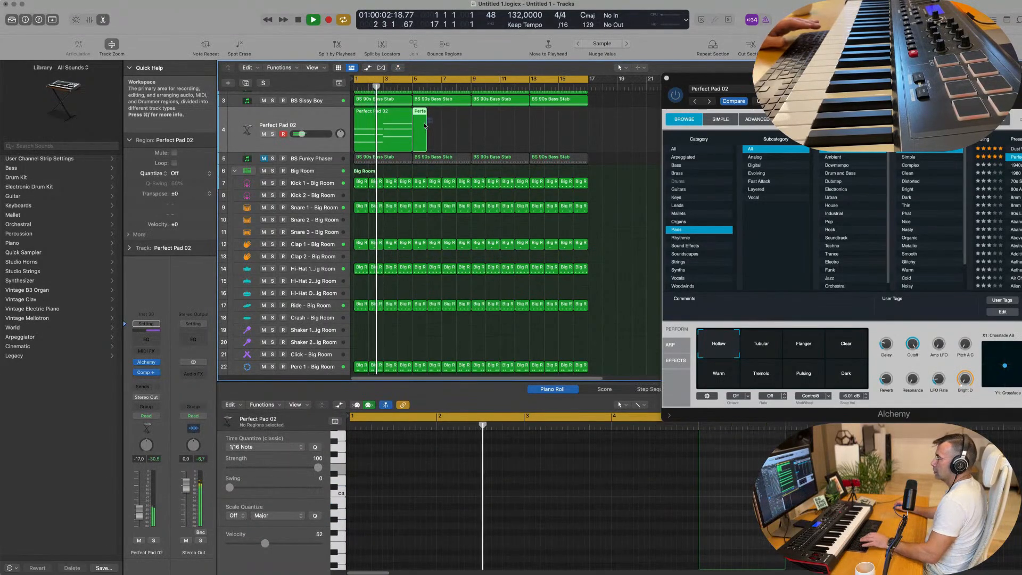
drag(798, 79, 631, 123)
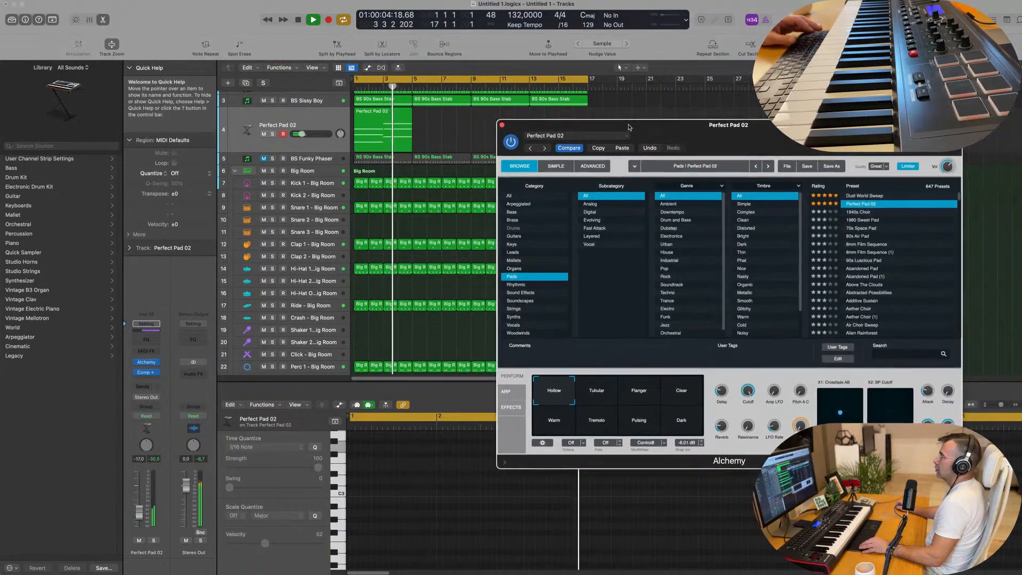
click(499, 123)
Step: Replay the four-bar Perfect Pad 02 region from the start and repeat it three times to fill 16 bars
key(Return)
click(377, 126)
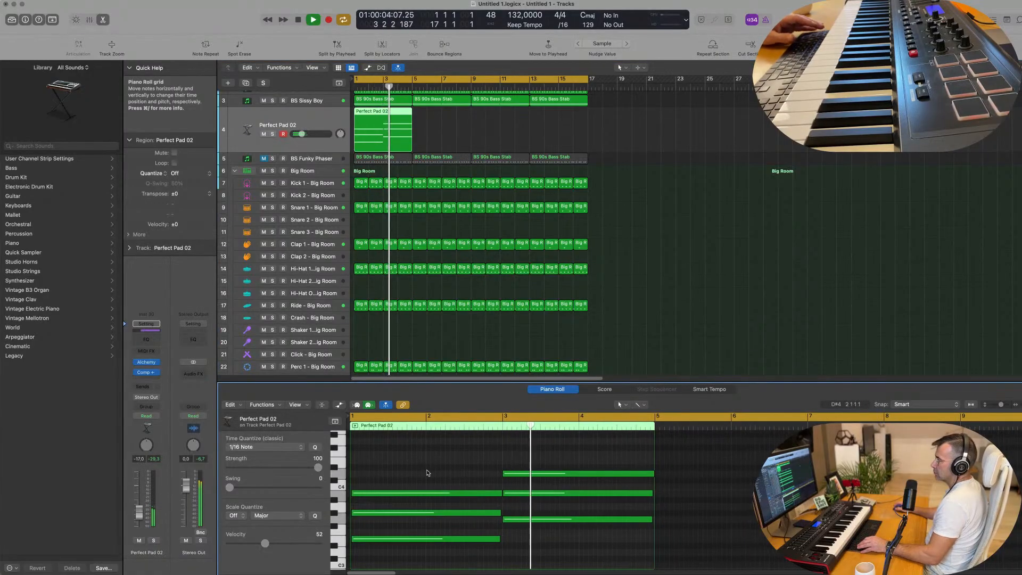
key(Return)
click(374, 122)
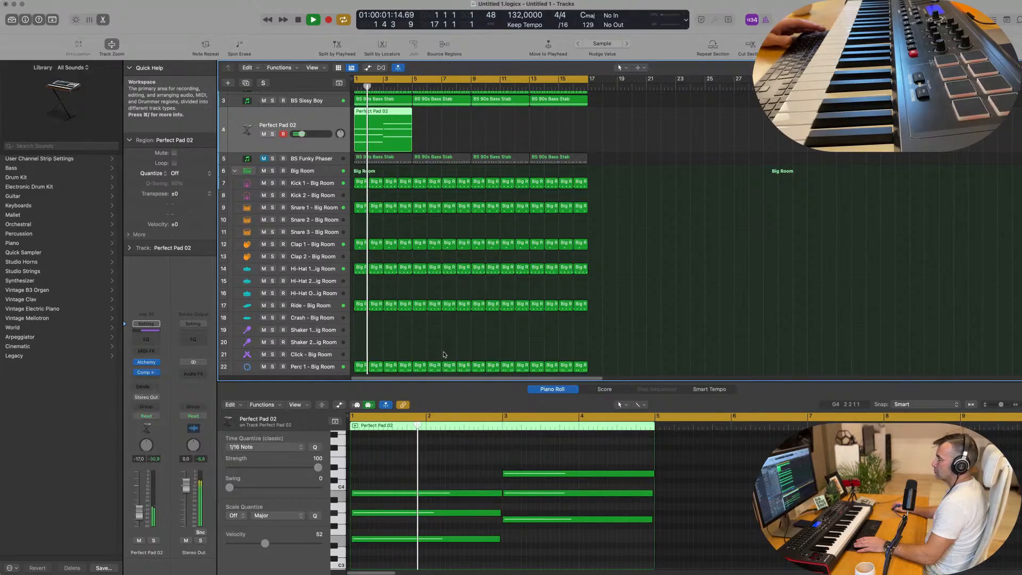
key(Return)
click(380, 117)
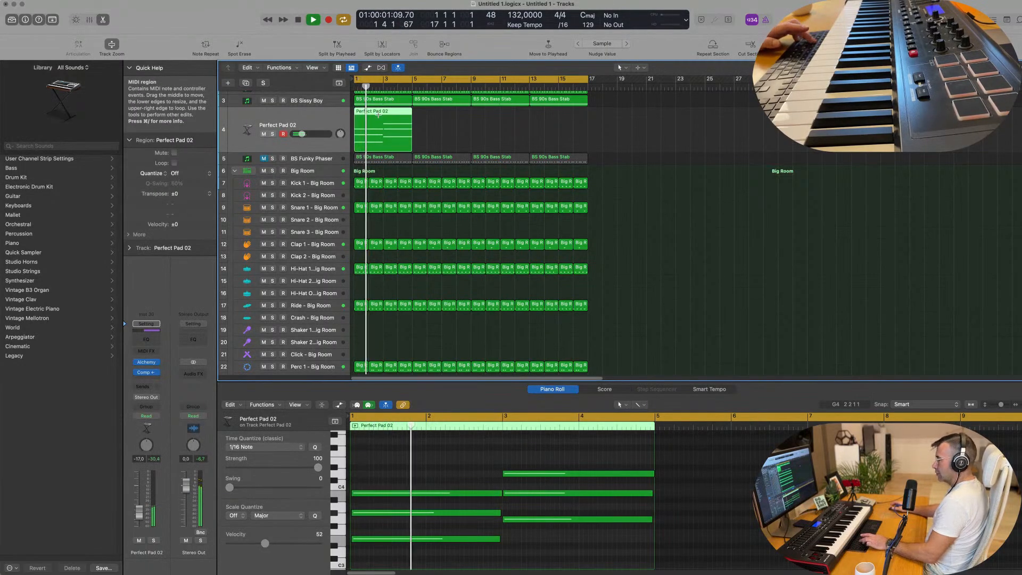
key(super+r)
key(super+r)
key(super+r)
key(Return)
Step: Raise the Perfect Pad 02 track's volume to -11.4 dB and reopen its Alchemy instrument
click(331, 119)
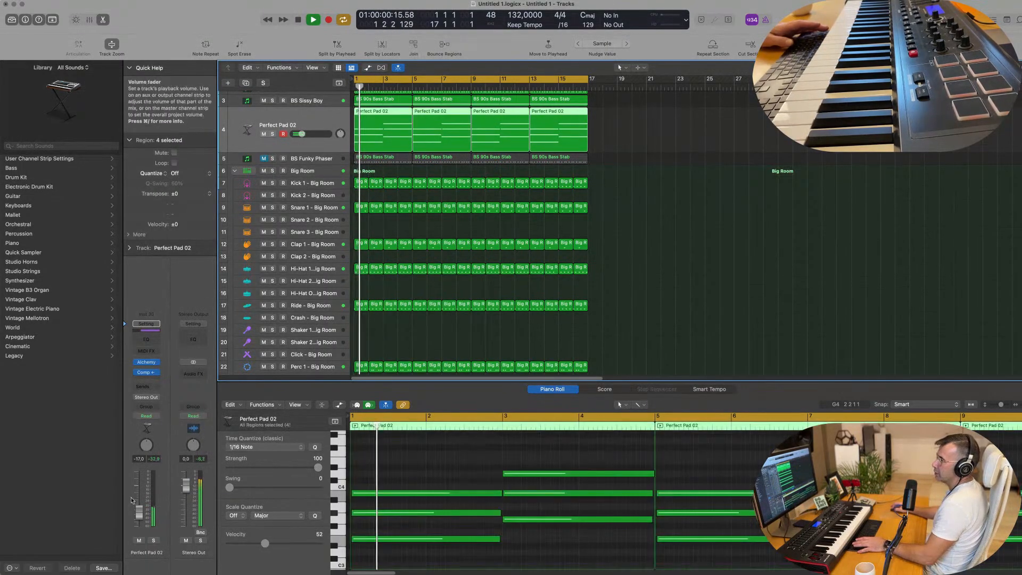
click(147, 362)
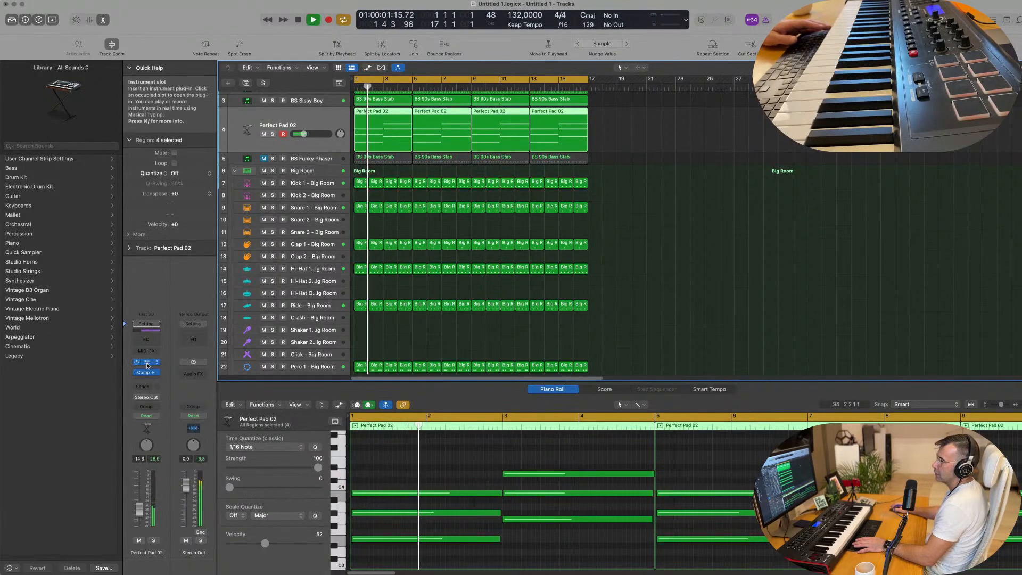
drag(770, 124, 585, 78)
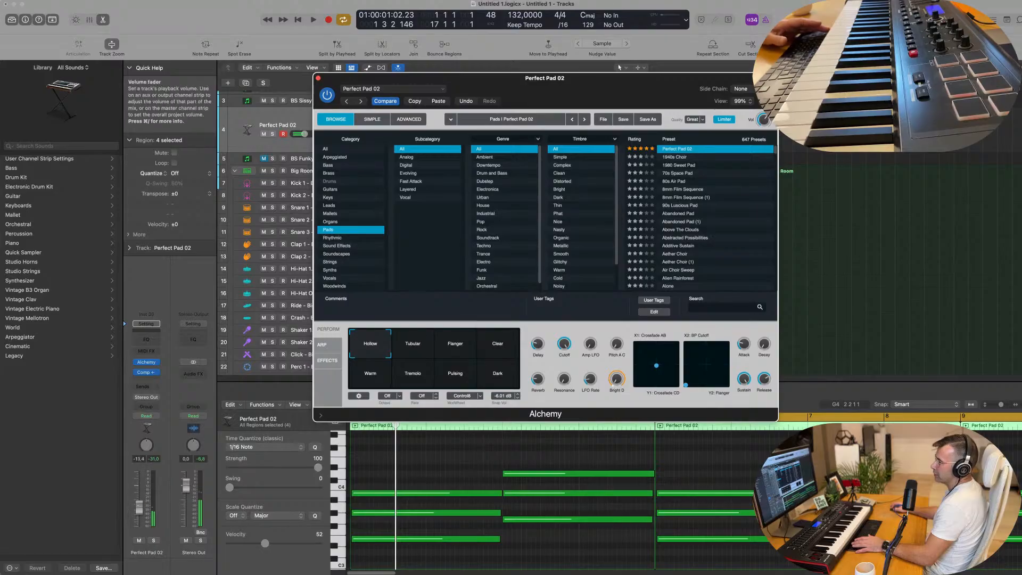
key(space)
Step: Audition Perfect Pad 02's performance variations against the beat: Tubular, Flanger, Clear, Warm, Tremolo, Pulsing and Dark
click(421, 349)
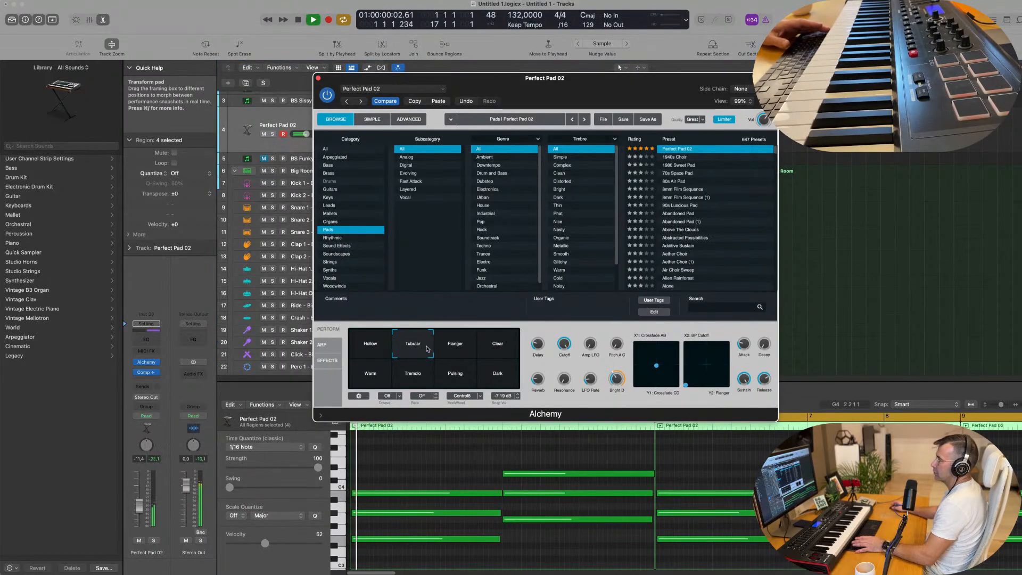
click(449, 348)
click(496, 348)
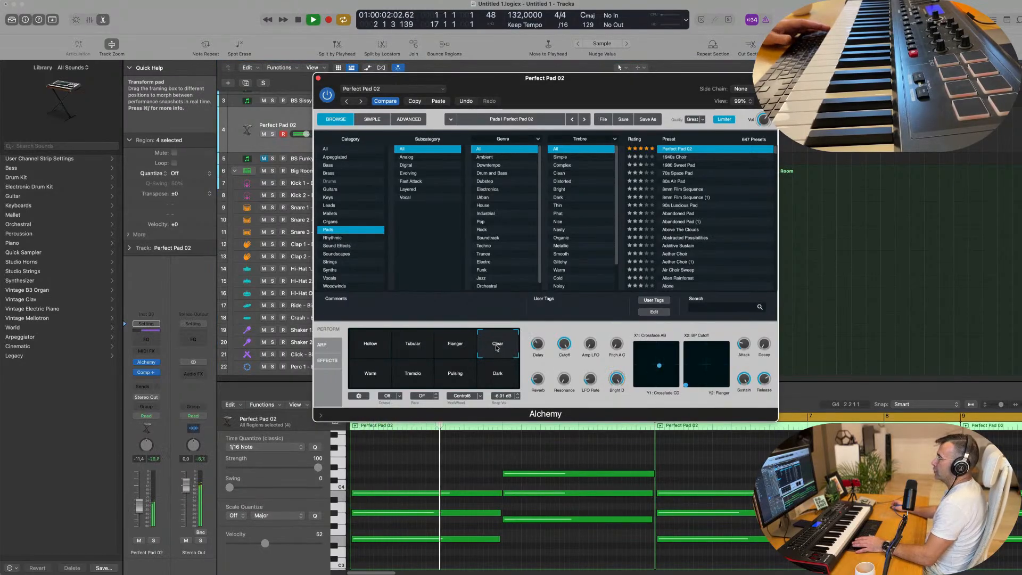
click(371, 375)
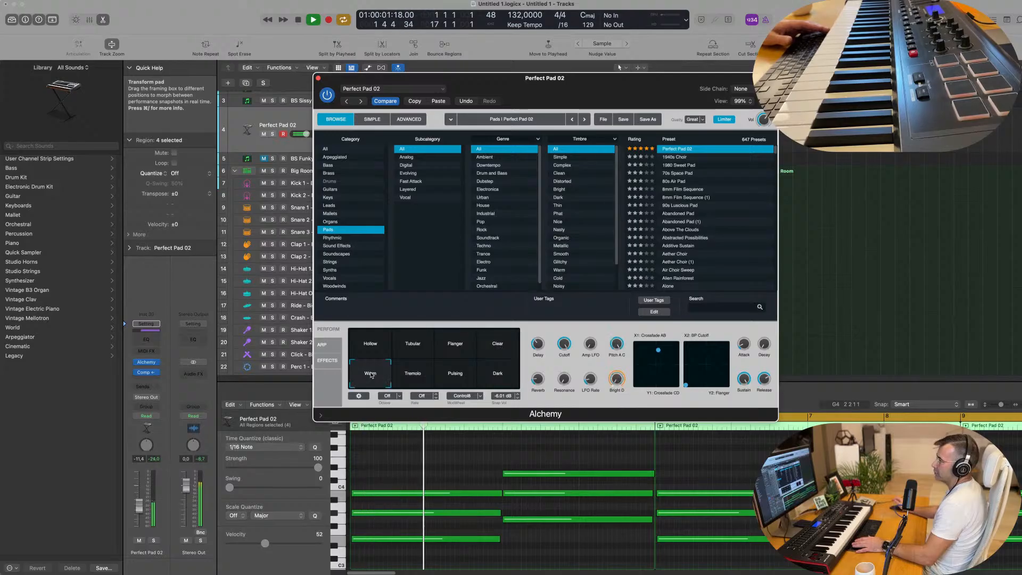
click(418, 375)
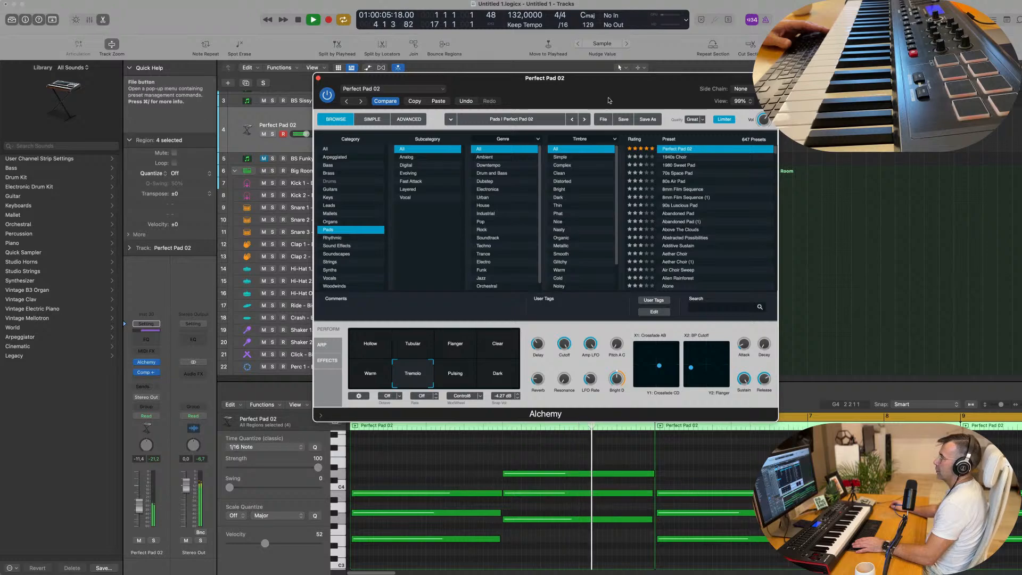
drag(608, 98, 646, 138)
click(497, 416)
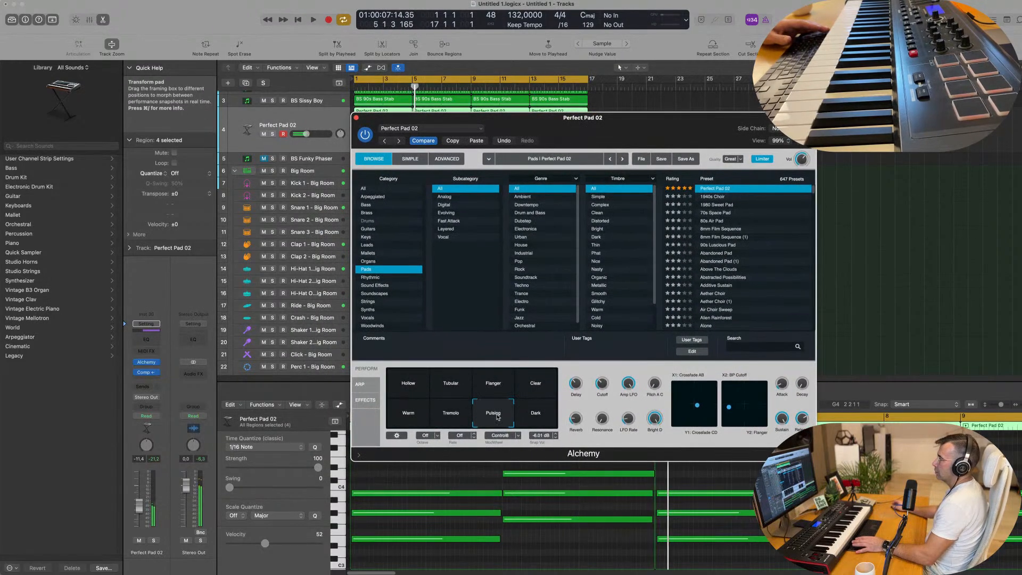
drag(538, 117, 445, 142)
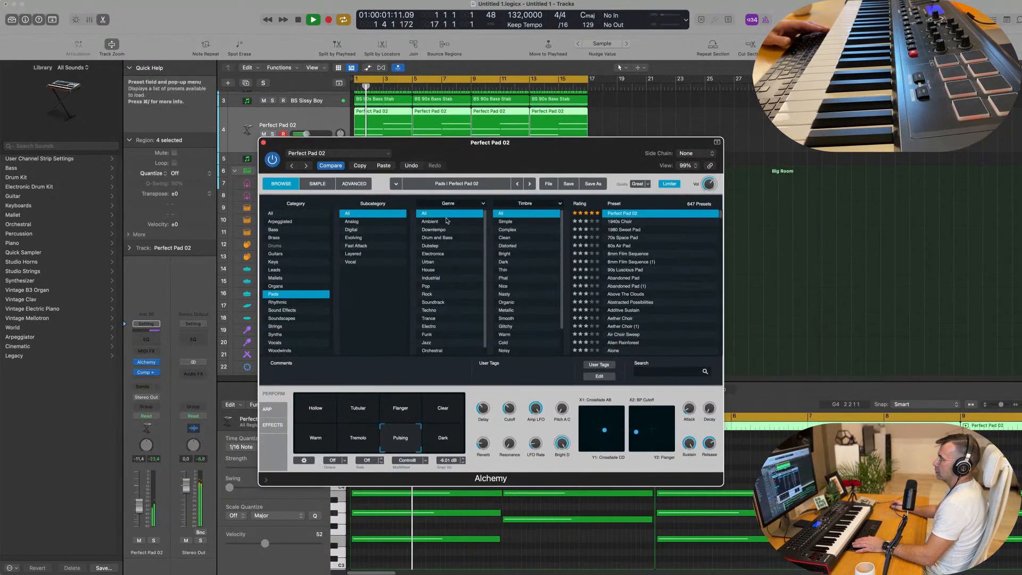
click(443, 437)
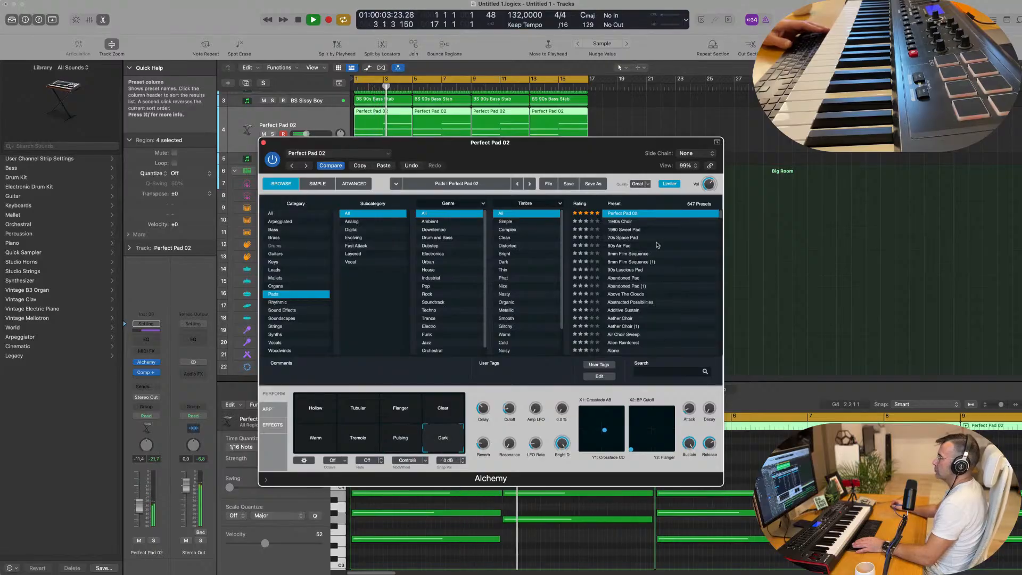
Step: Load the Dust World Sweep preset and audition its variations Muffled, Gated, String Ensemble, Filter Sequence, Detuned and Rhythmic against the beat
scroll(638, 239, up, 1)
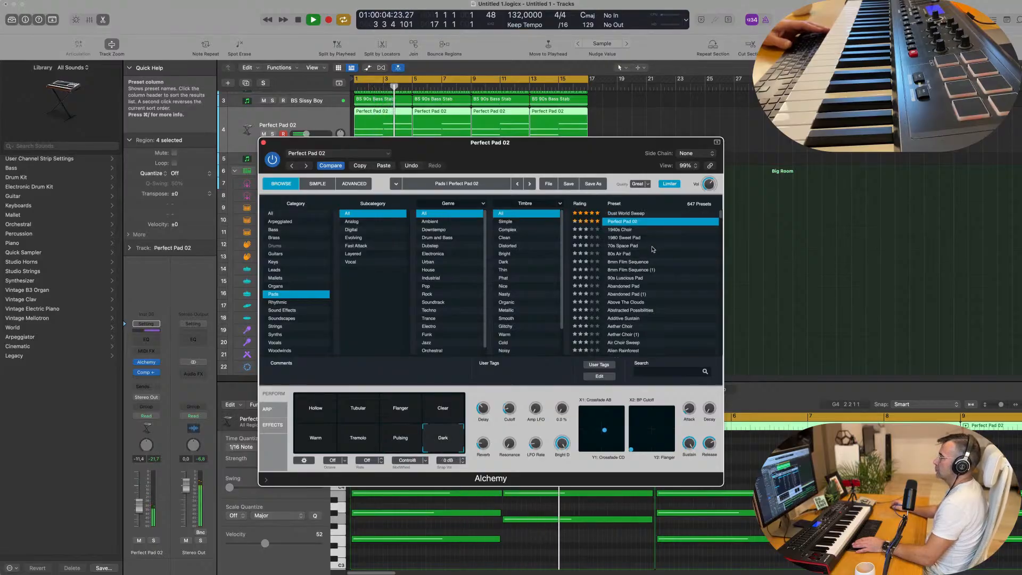
click(623, 216)
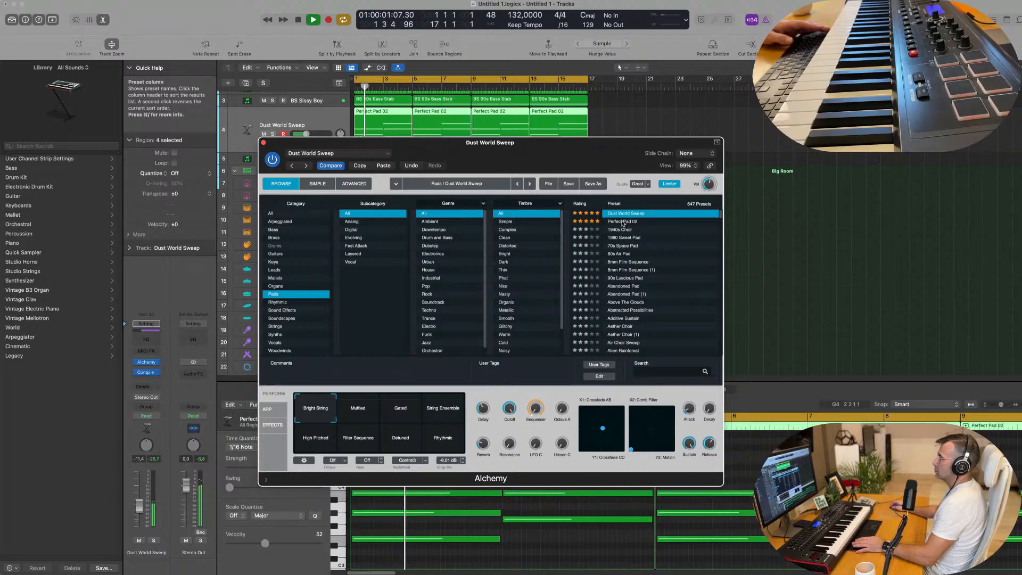
click(357, 409)
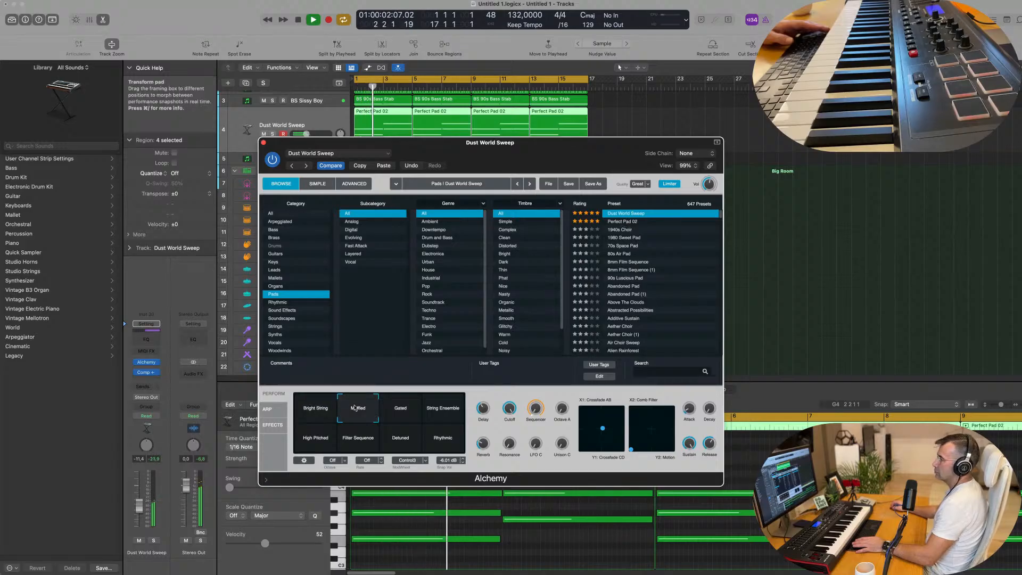
click(402, 413)
click(442, 412)
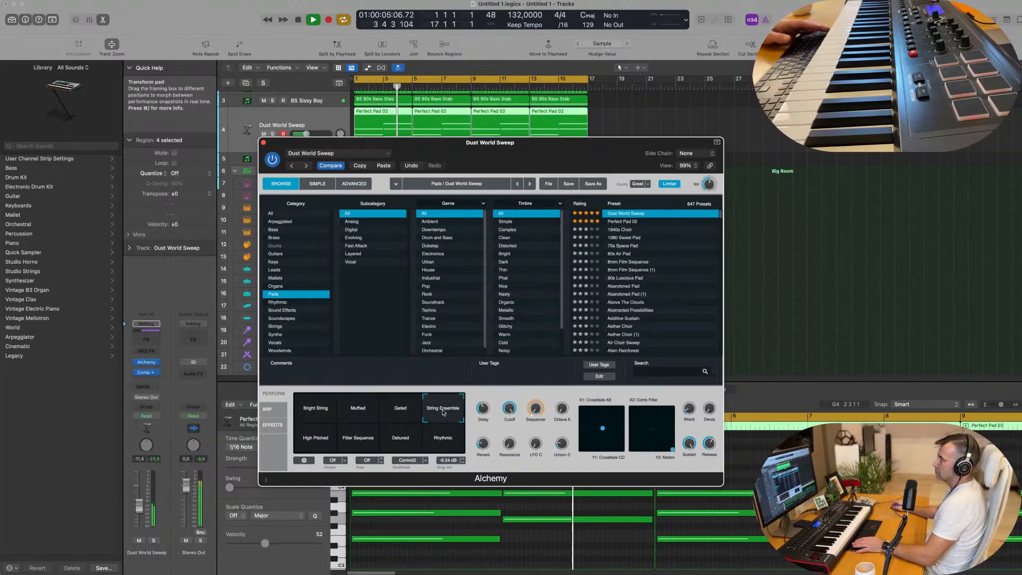
key(space)
click(356, 437)
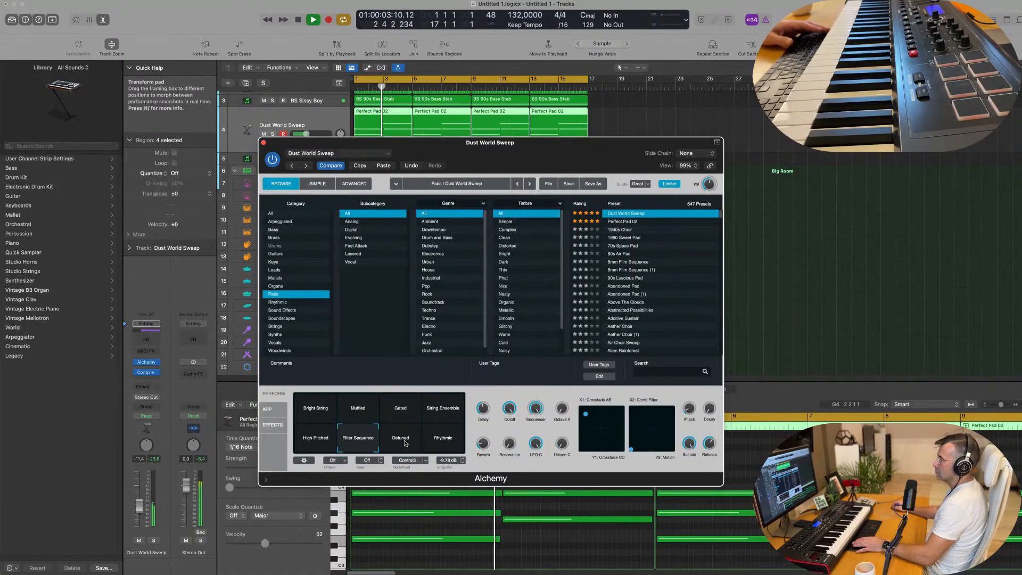
click(404, 442)
click(442, 438)
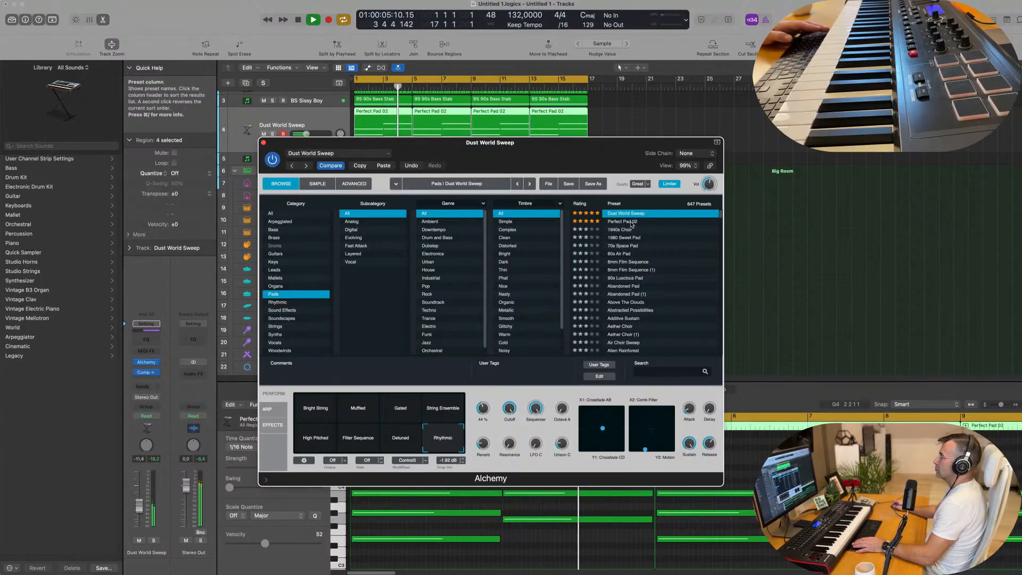
Step: Load the Perfect Pad 02 preset, set the track's volume to -10.6 dB and close the Alchemy window
click(623, 221)
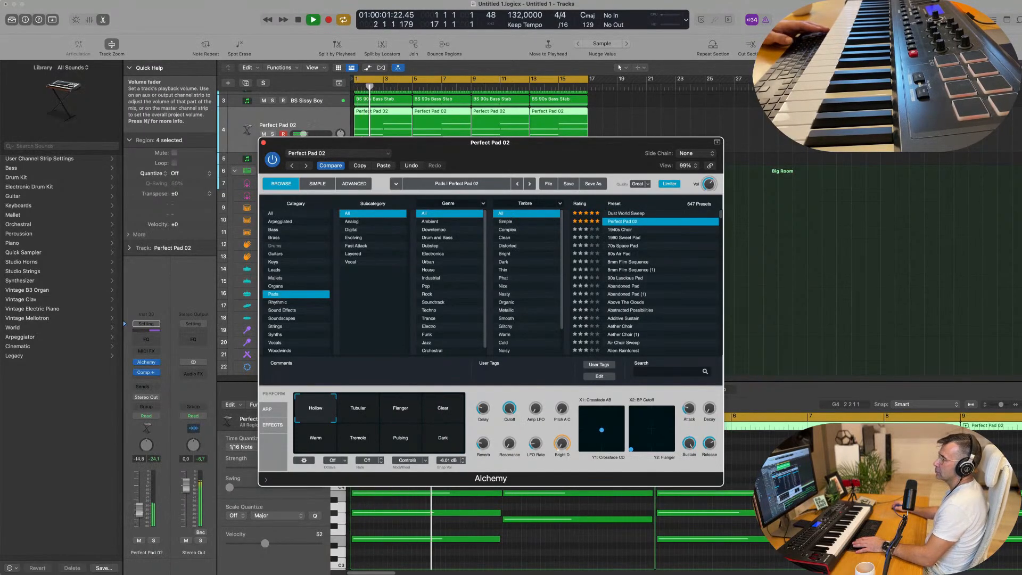
drag(516, 409, 513, 436)
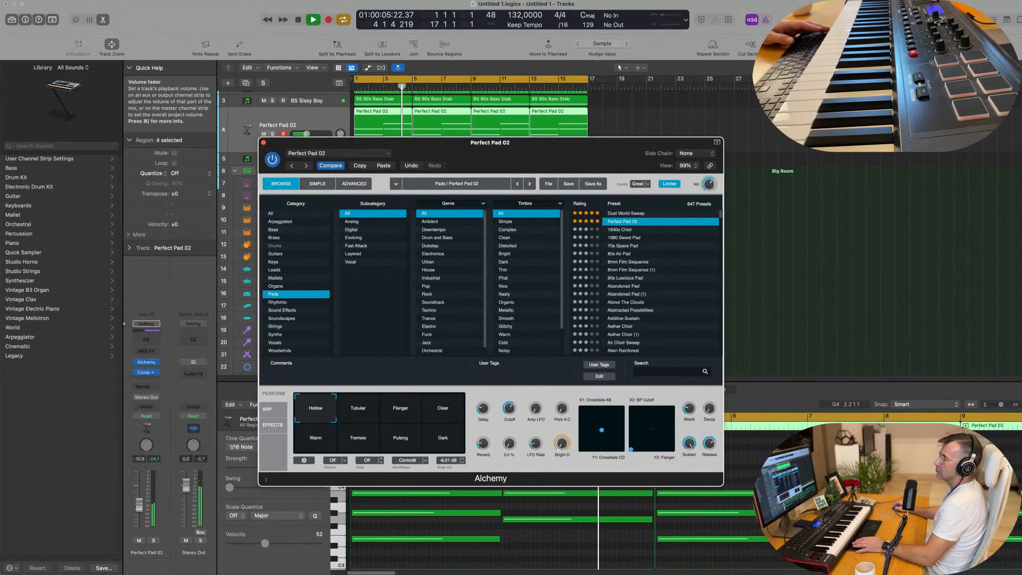
click(288, 89)
click(263, 142)
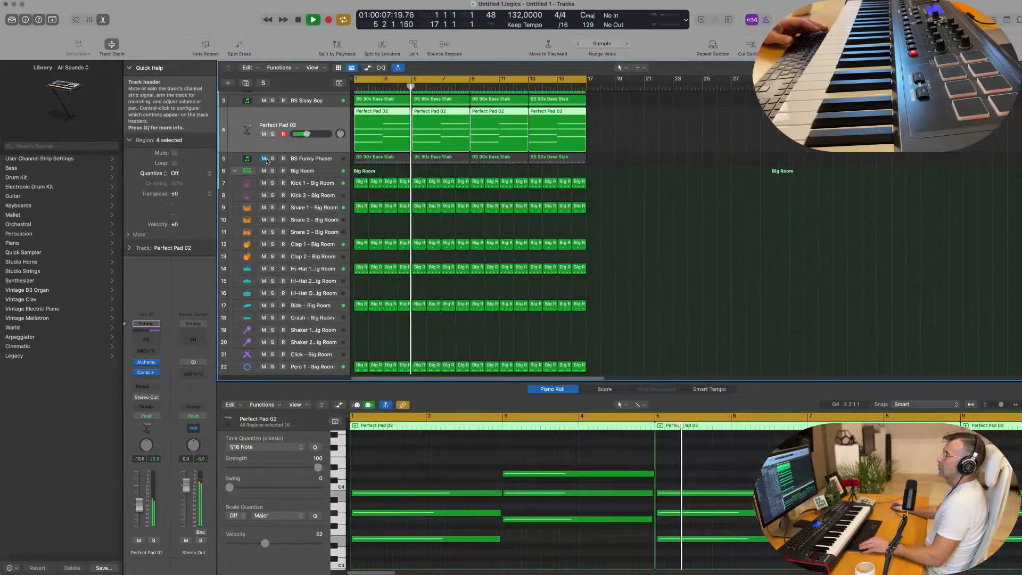
Step: Duplicate the Perfect Pad 02 track with its settings and restart playback from bar 1
scroll(306, 115, down, 1)
key(super+d)
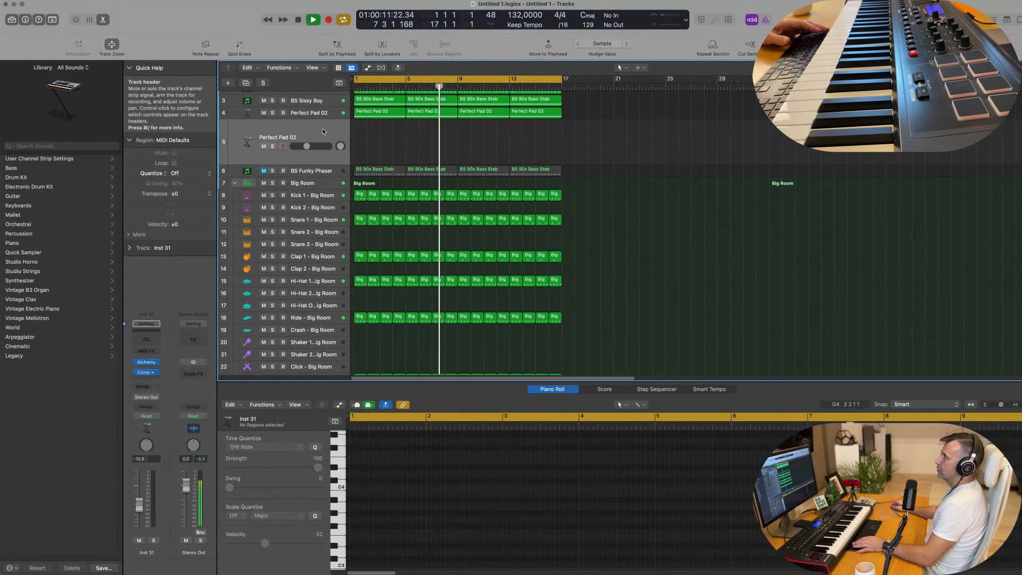
key(Return)
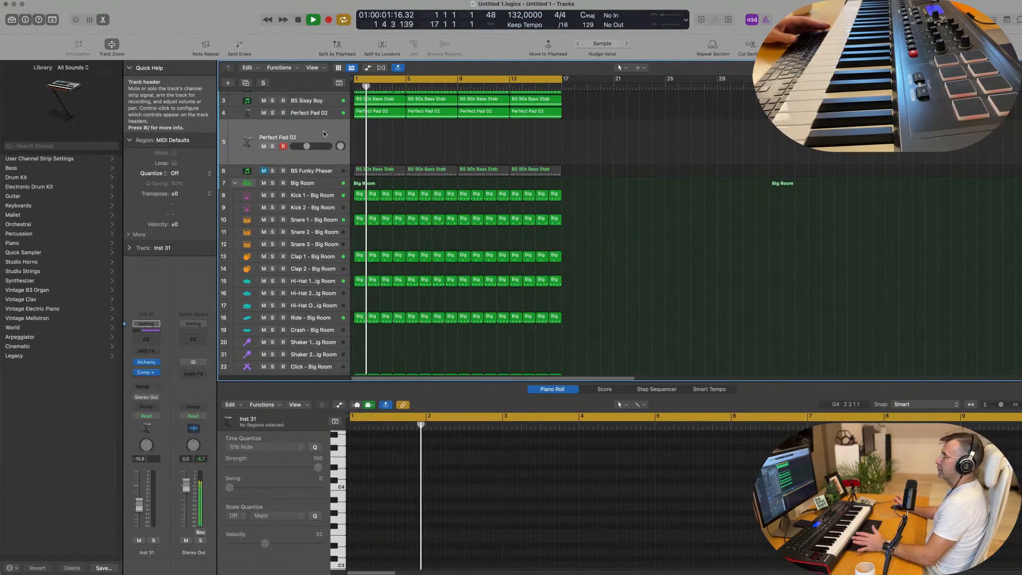
Step: Replace Alchemy on the duplicated track with a stereo Sampler (Multi-Sample) instrument
click(160, 366)
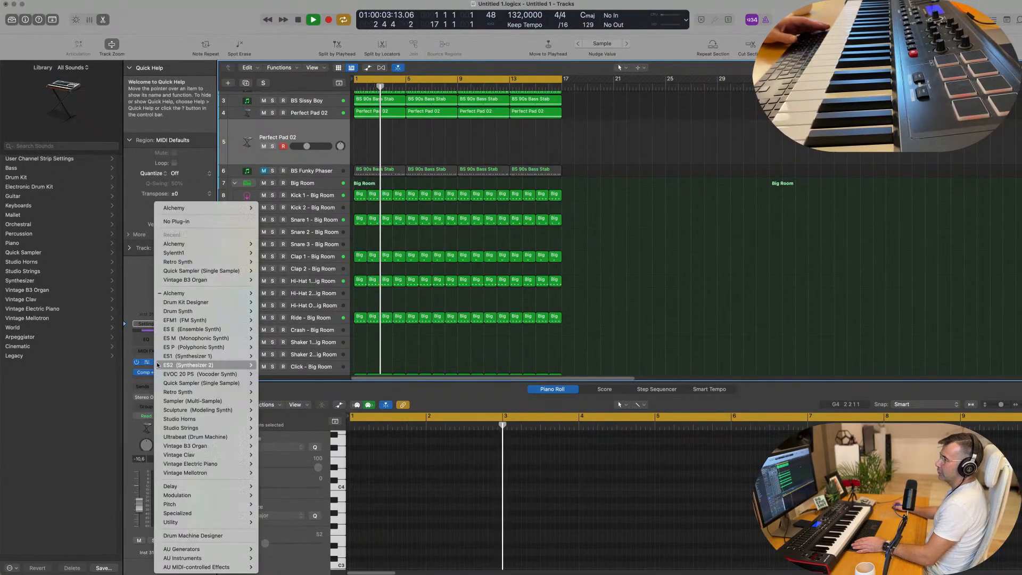
mouse_move(173, 374)
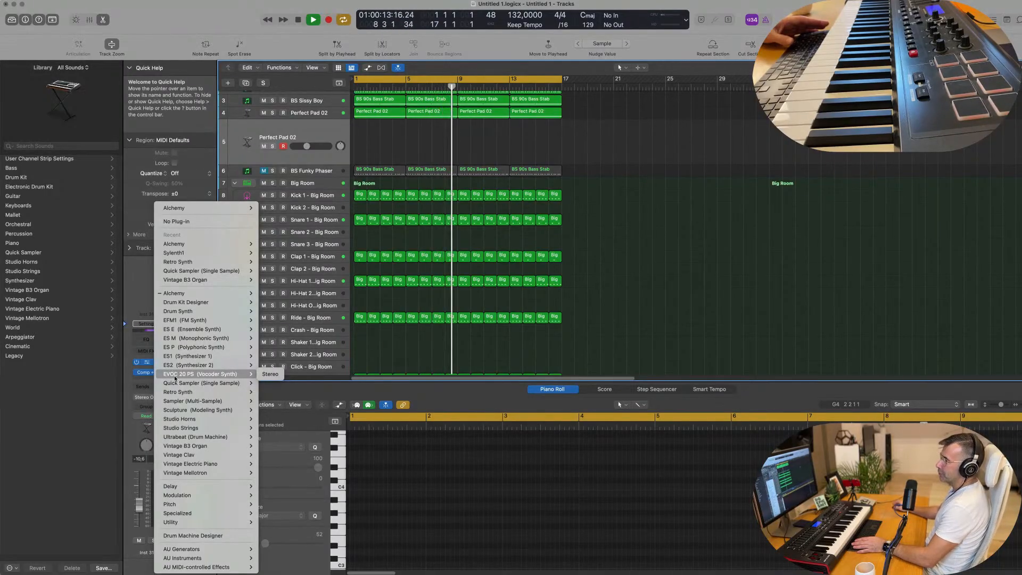
mouse_move(180, 403)
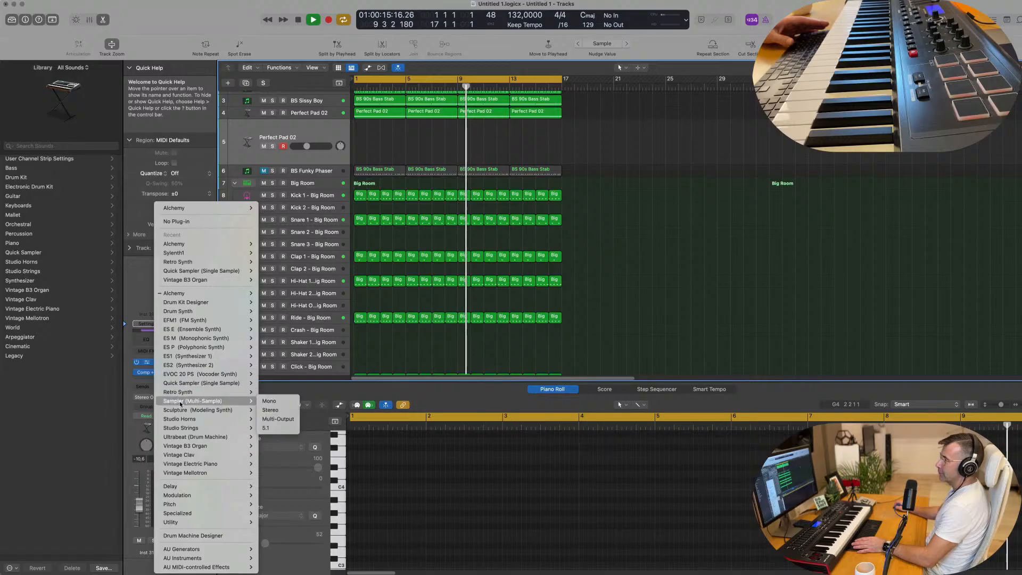
click(288, 410)
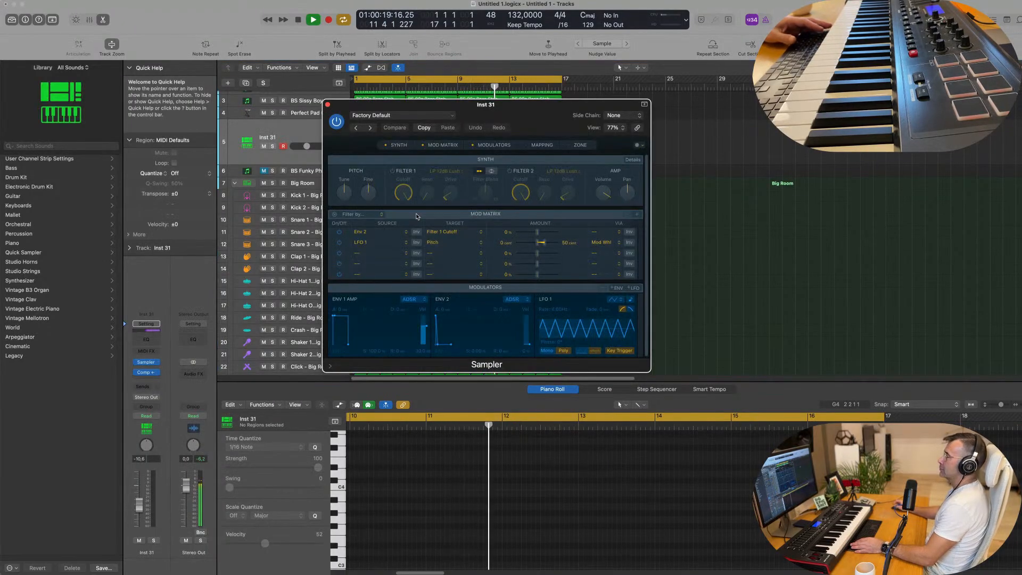
Step: Load the Yamaha Grand Piano acoustic piano setting into the Sampler and raise the track's volume to -5.0 dB
click(394, 115)
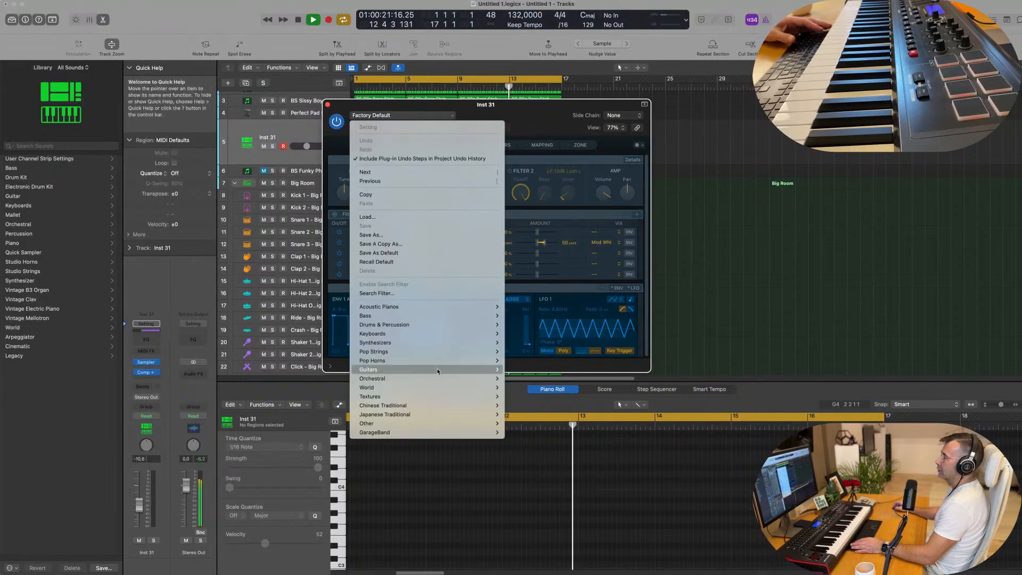
mouse_move(455, 307)
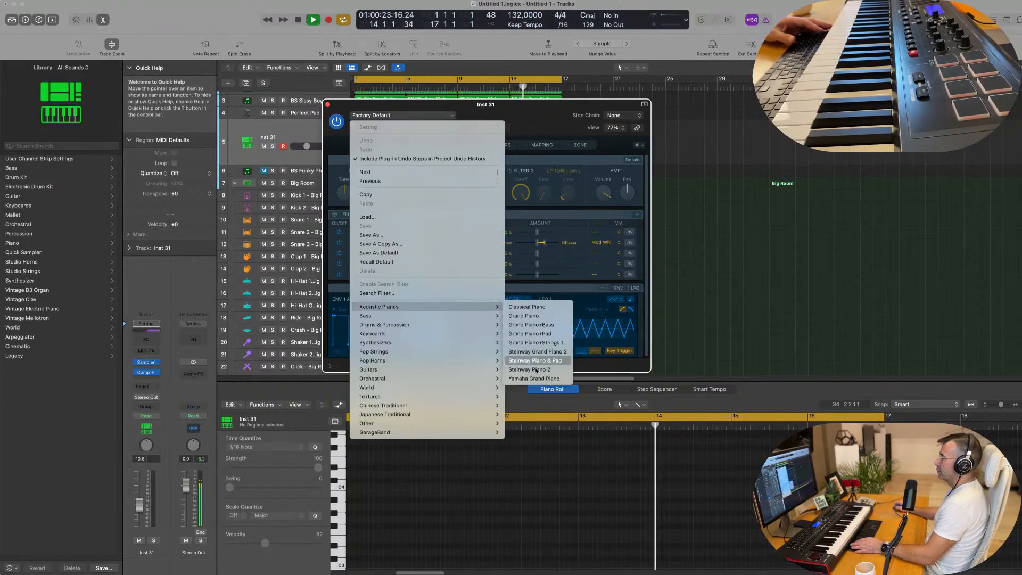
click(543, 325)
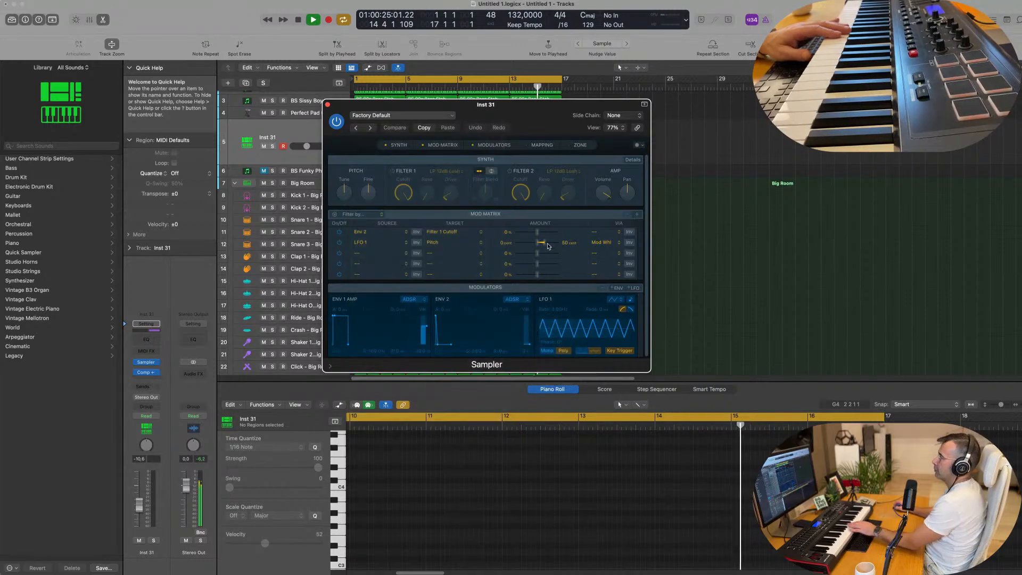
drag(507, 105, 654, 122)
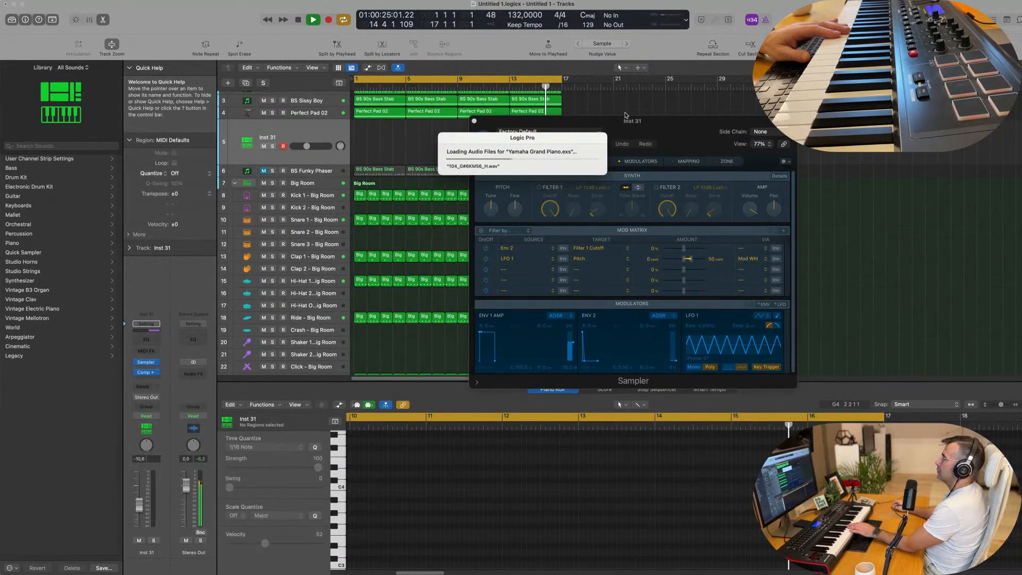
drag(648, 122, 650, 126)
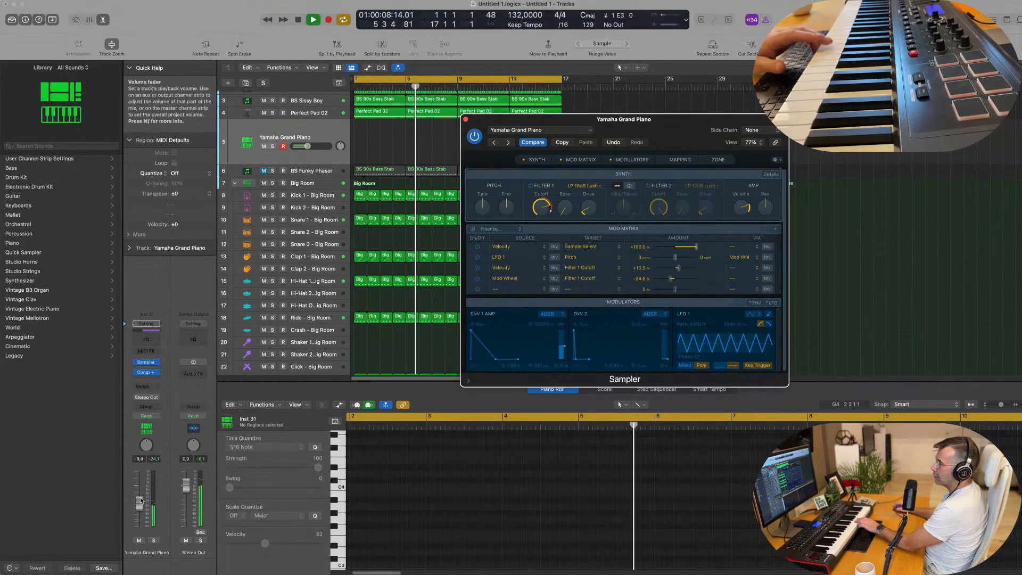
drag(134, 501, 134, 496)
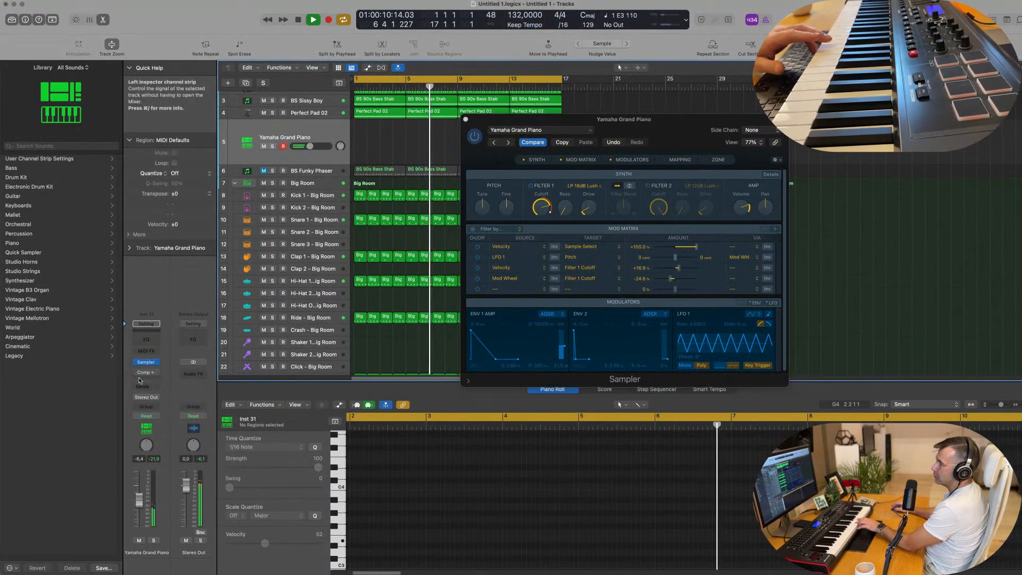
Step: Add a send on the Yamaha Grand Piano channel, first to Bus 5, and reassign it to Bus 6
click(144, 384)
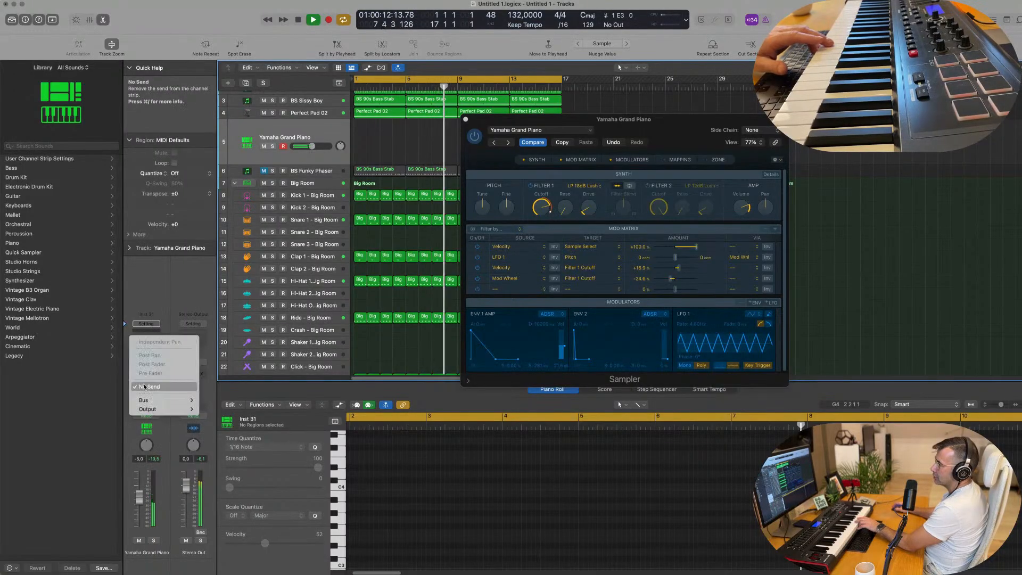
mouse_move(159, 400)
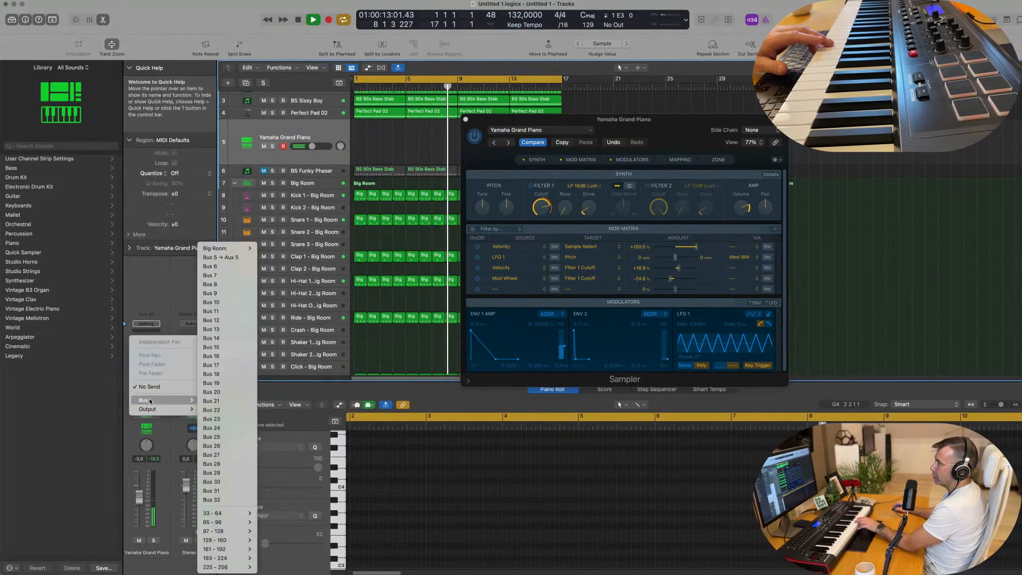
click(221, 257)
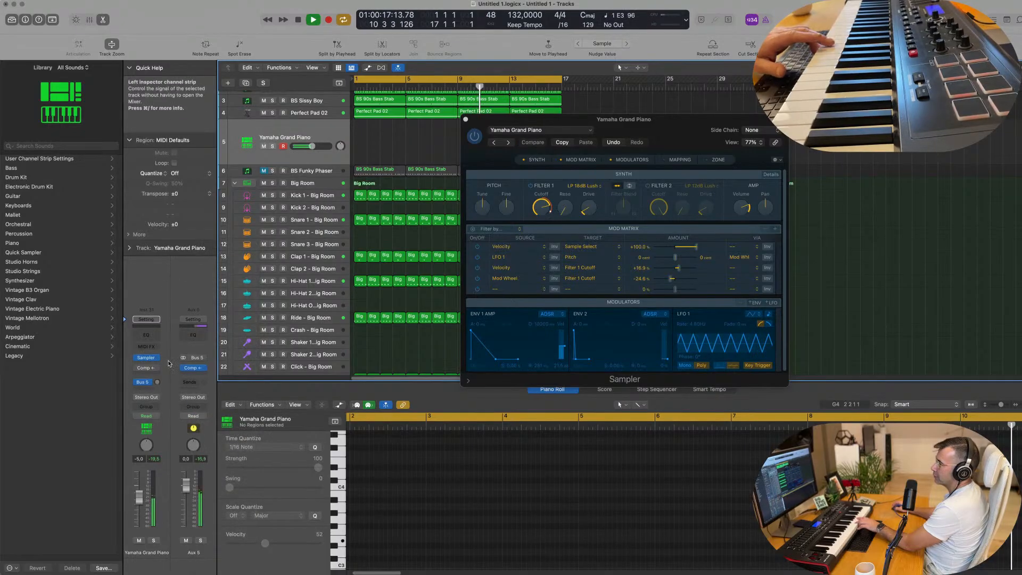
click(142, 382)
mouse_move(158, 455)
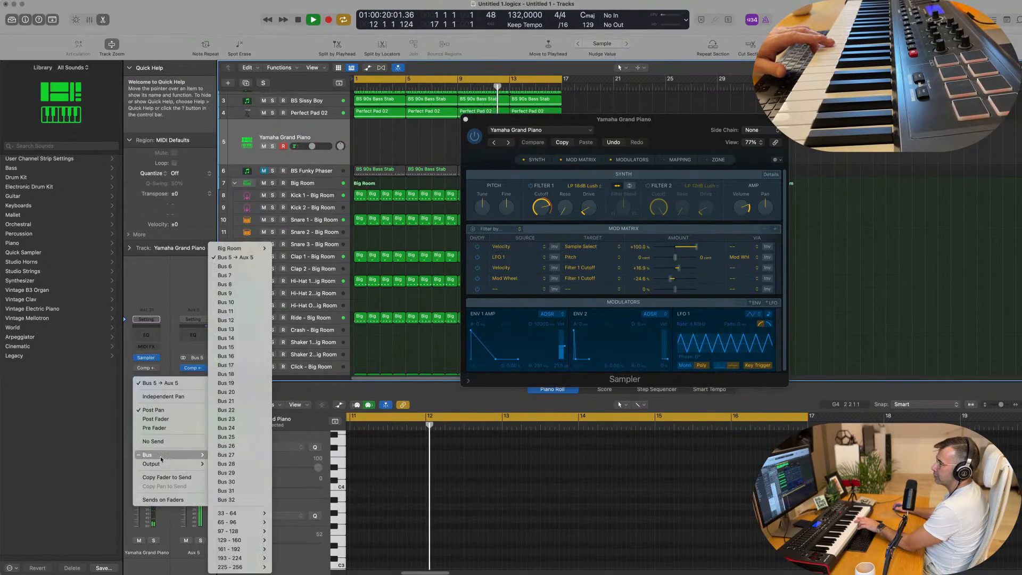
click(232, 267)
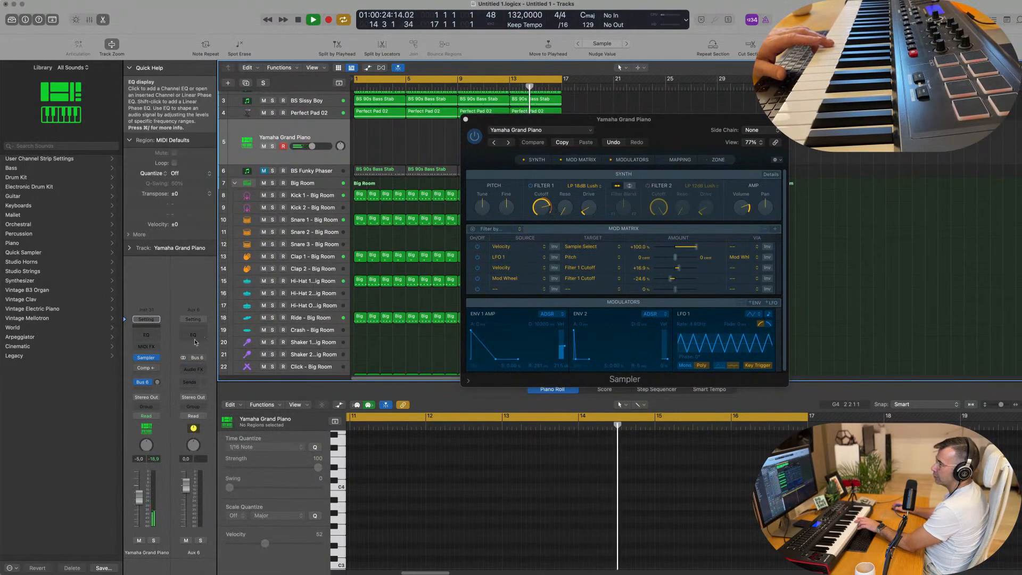
Step: Insert SilverVerb on Aux 6 with the grandiose setting and 100% wet output, and raise the piano's Bus 6 send level
click(199, 368)
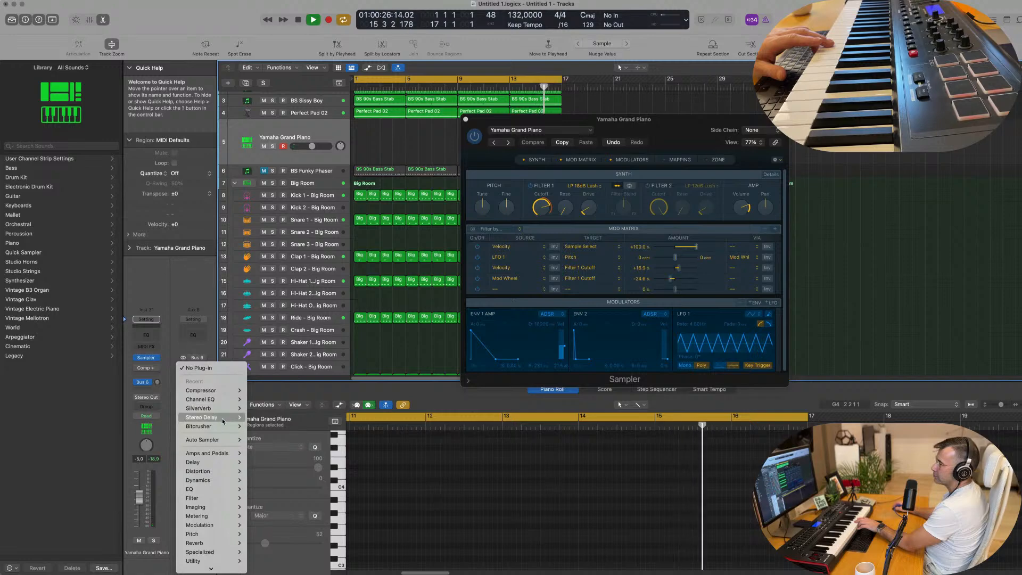
mouse_move(223, 408)
click(258, 408)
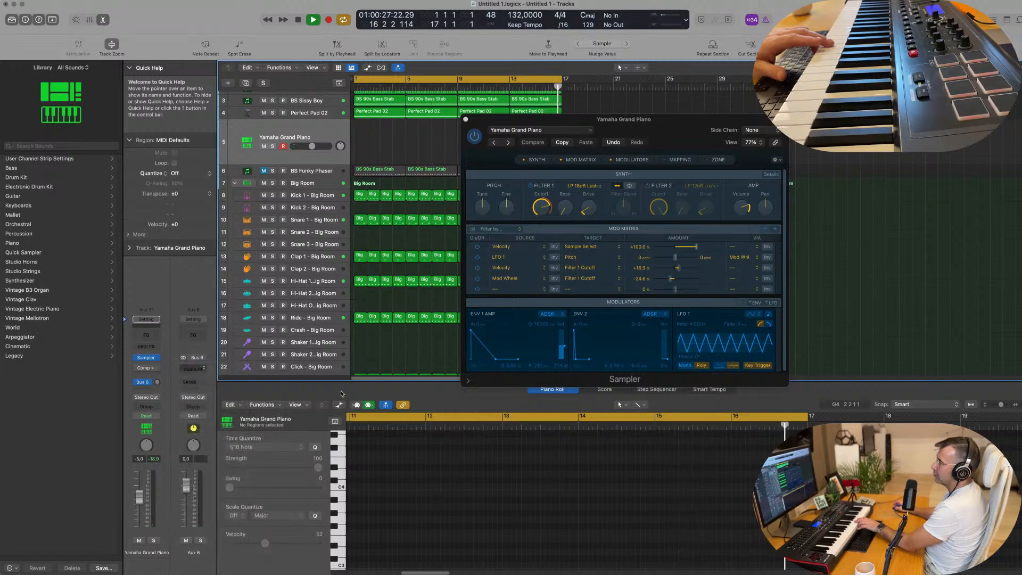
click(442, 120)
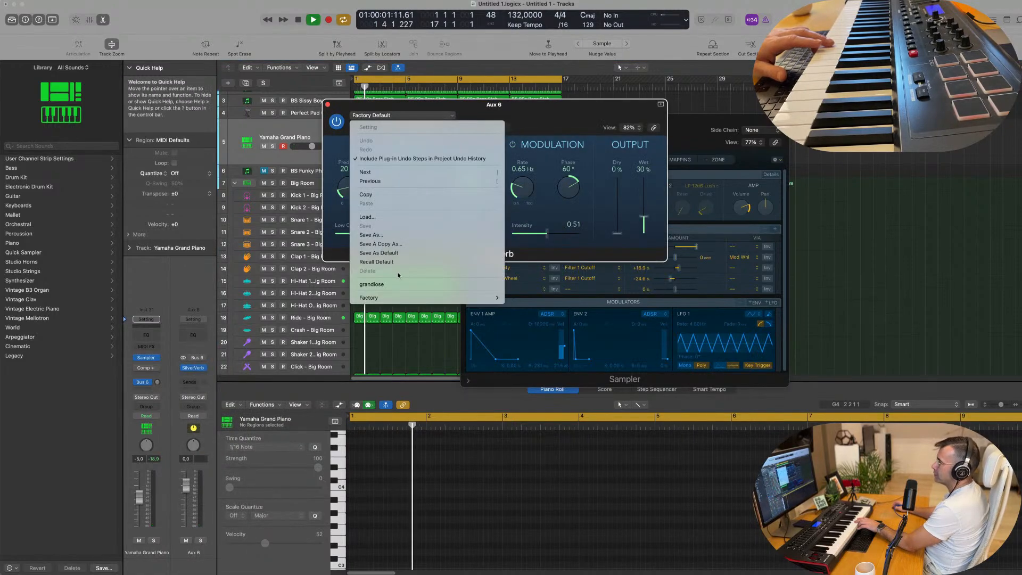
click(425, 281)
drag(643, 181, 645, 166)
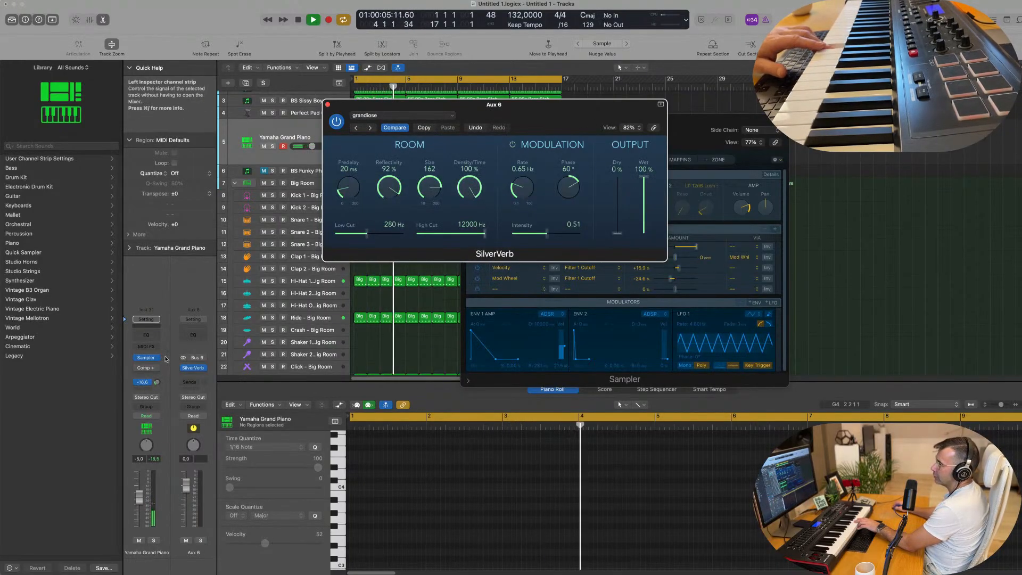
drag(157, 382, 159, 378)
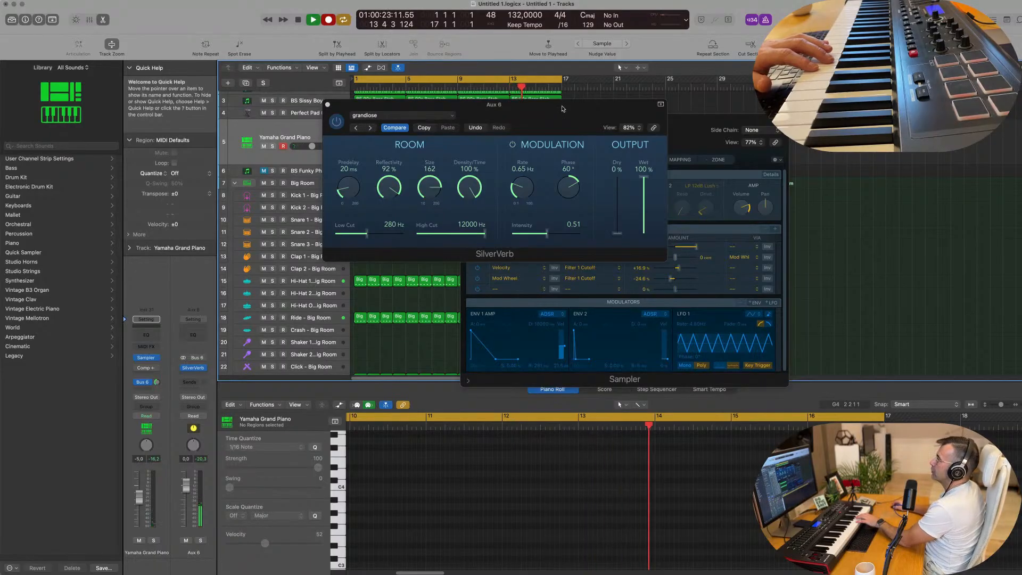
Step: Record a 16-bar melody on the Yamaha Grand Piano track, moving the SilverVerb and Sampler windows clear of the regions
drag(563, 105, 814, 269)
drag(669, 118, 831, 115)
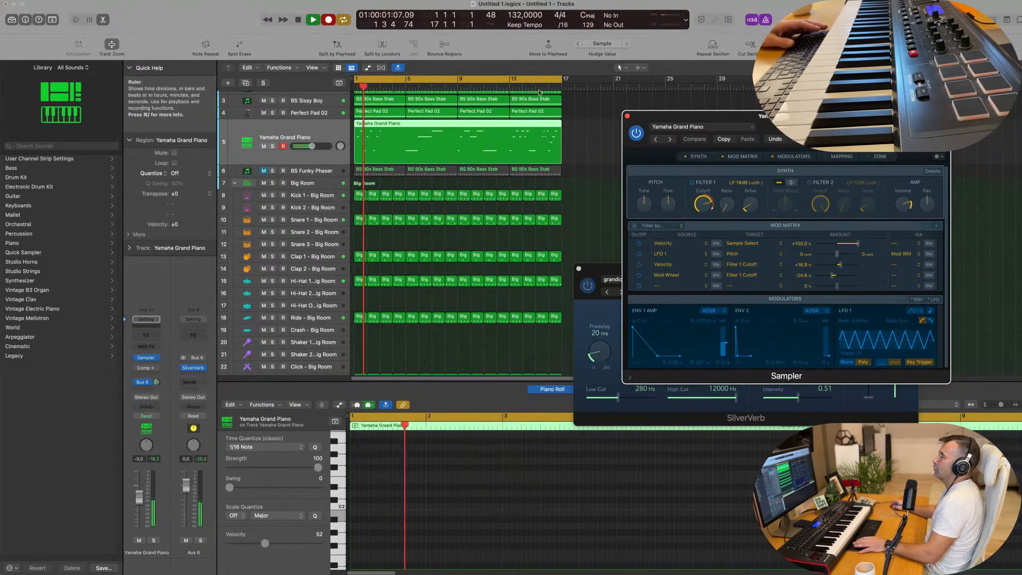
Step: Show the recorded Yamaha Grand Piano region's notes in the Piano Roll, end the recording and play from bar 1
click(423, 126)
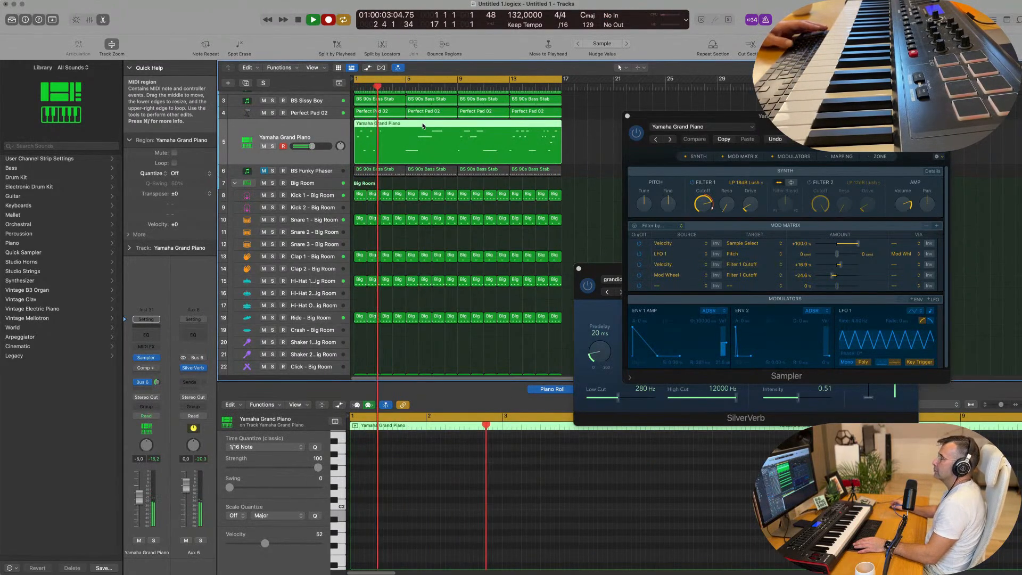
double_click(418, 149)
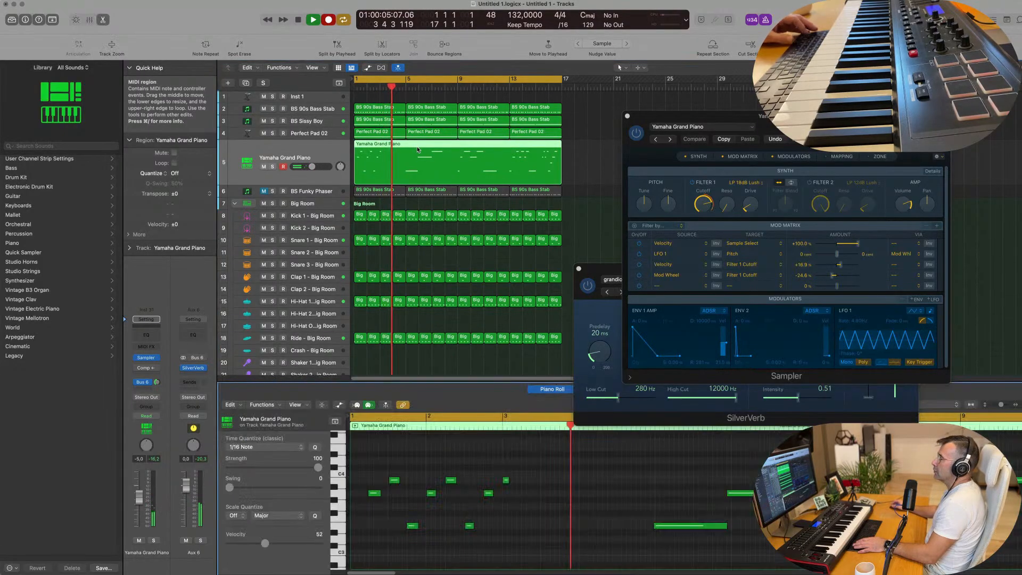
key(space)
key(space)
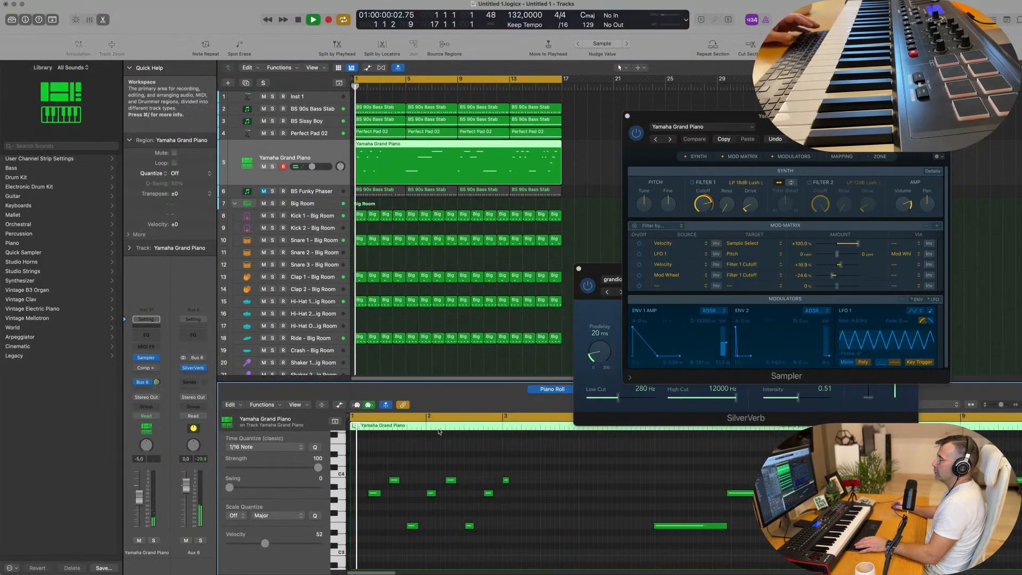
Step: Copy the piano note just before beat 4 of bar 1 to the bar's start, lower it to the lowest note's pitch, and play it
drag(394, 480, 360, 481)
click(389, 466)
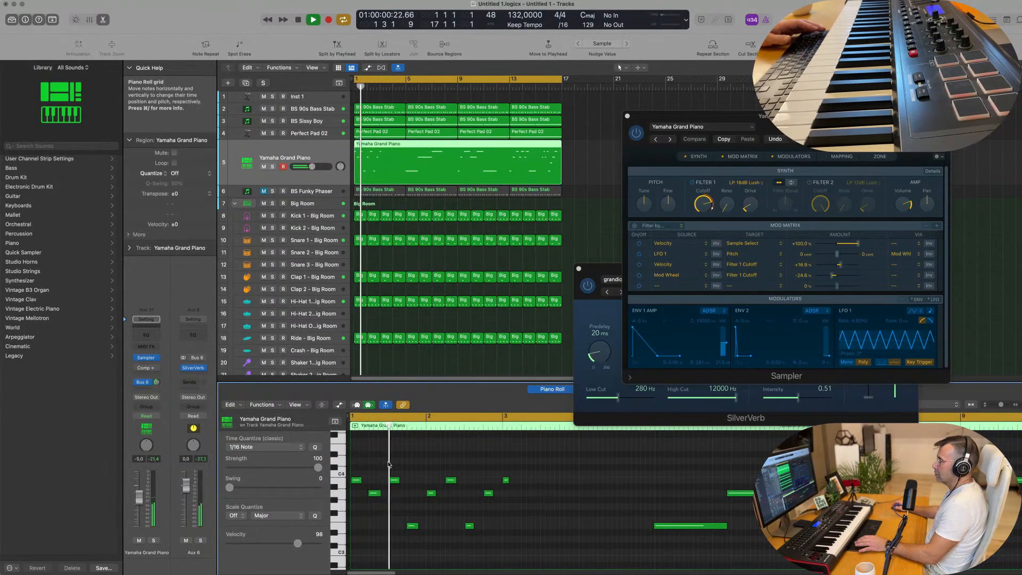
key(space)
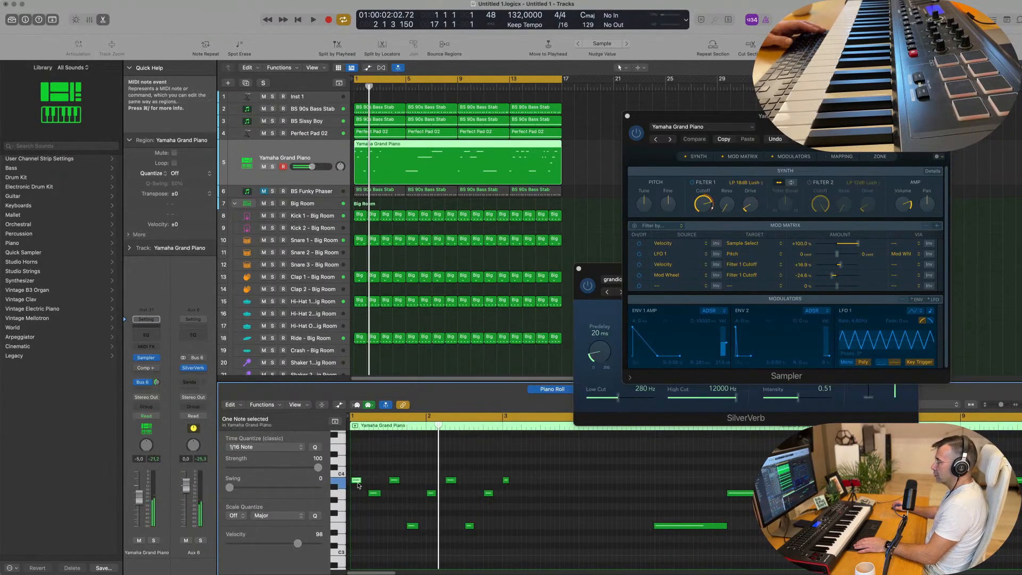
drag(357, 485, 357, 527)
click(404, 513)
key(space)
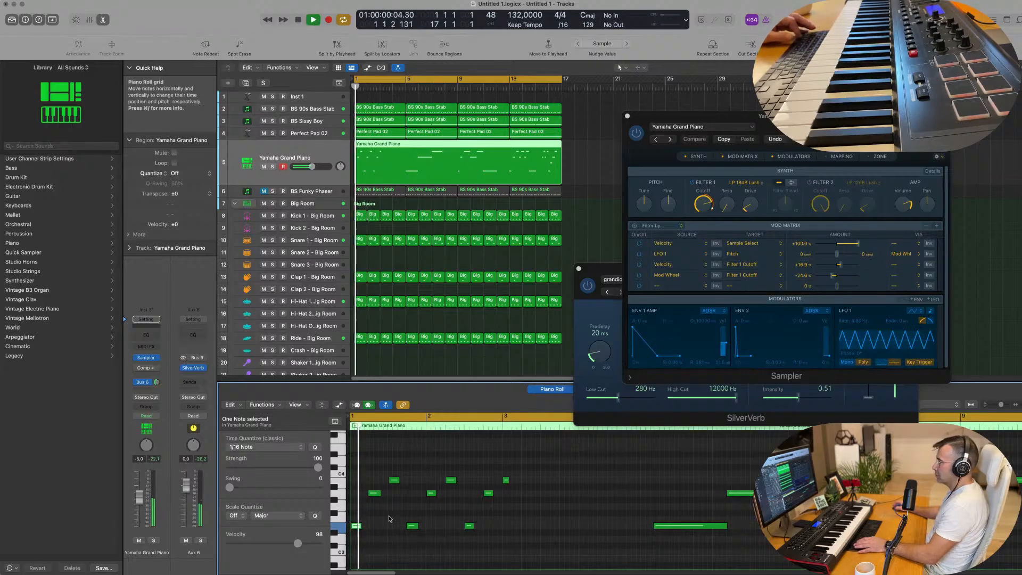
Step: Listen to the opening bars of the piano melody with the beat and close the Sampler window
scroll(408, 511, down, 3)
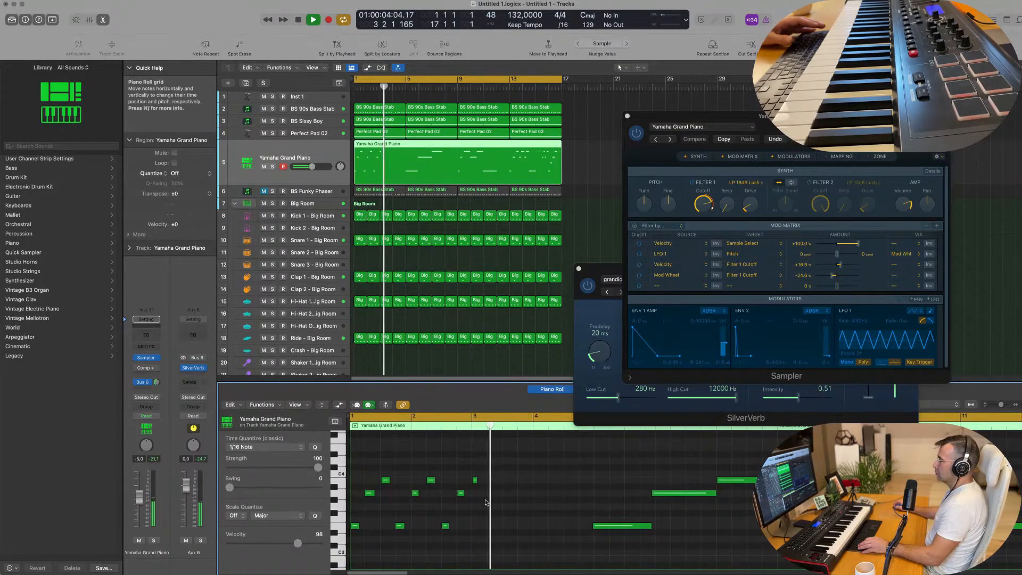
scroll(483, 507, up, 1)
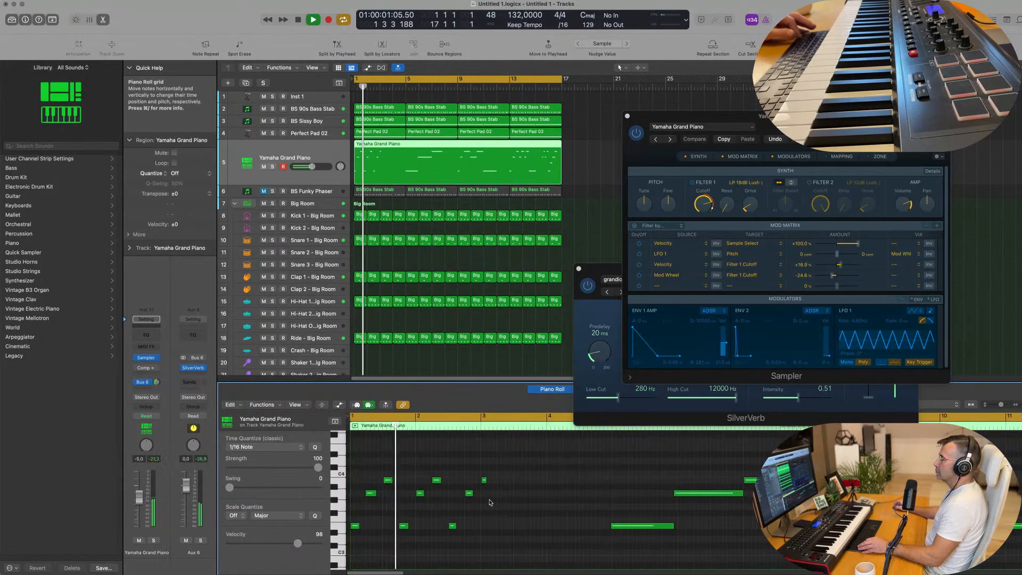
scroll(508, 503, down, 1)
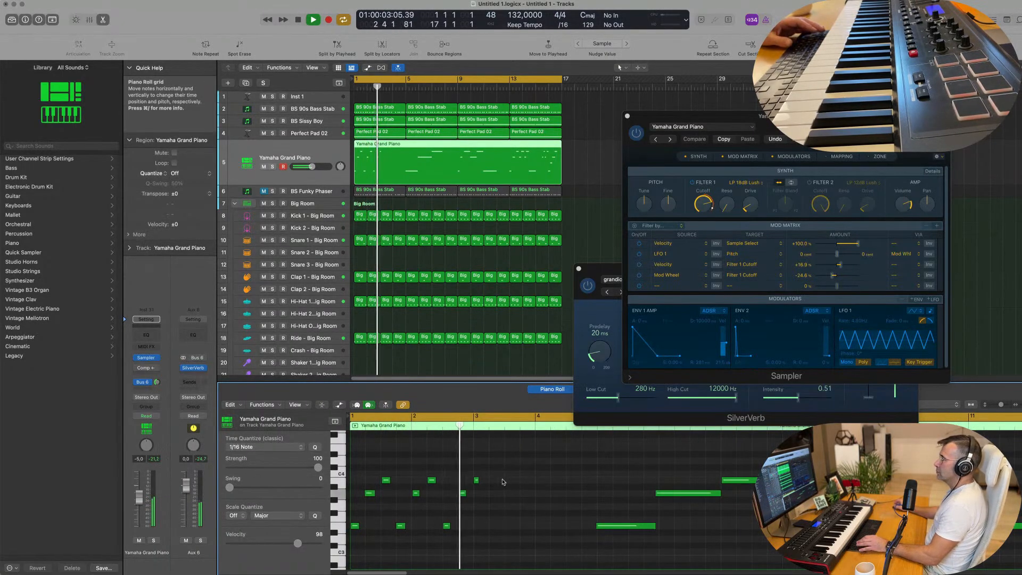
scroll(407, 195, down, 1)
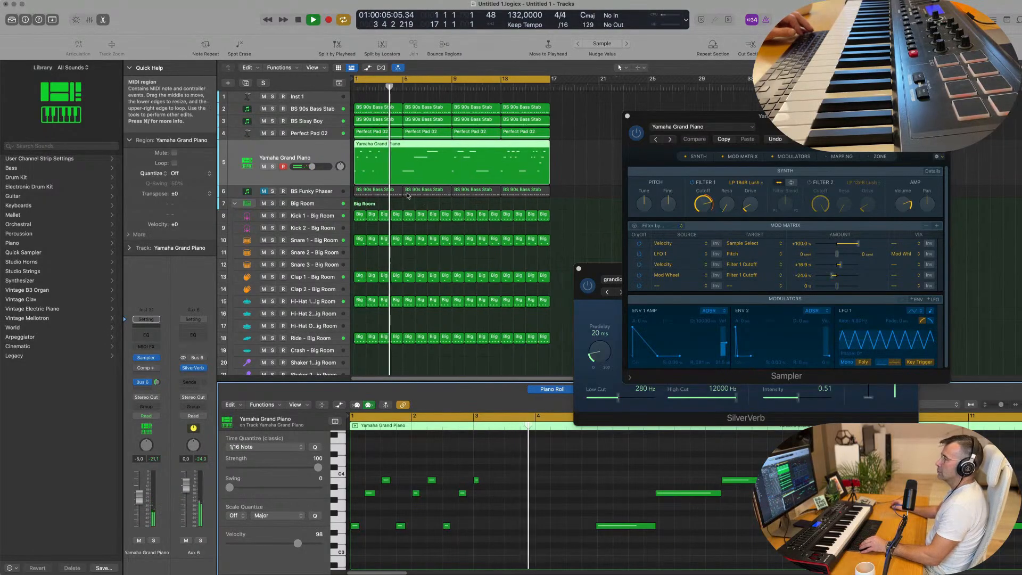
scroll(409, 189, up, 1)
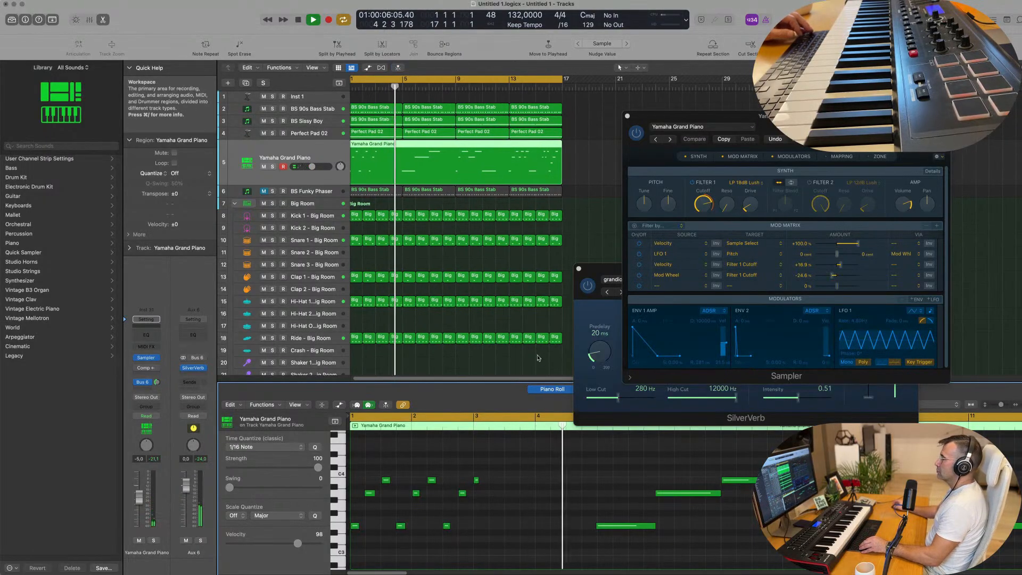
click(627, 115)
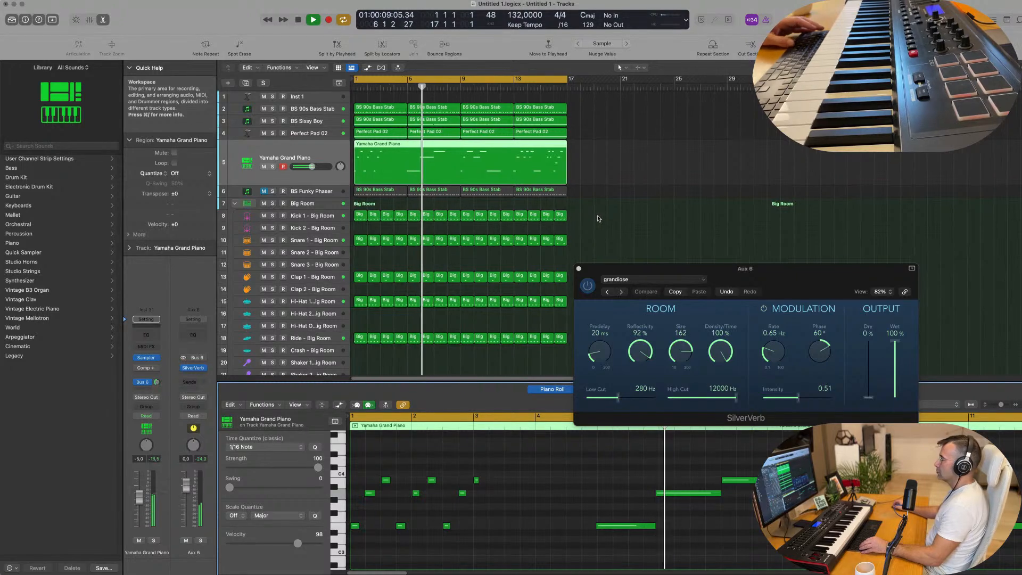
Step: Select all notes in the Yamaha Grand Piano region and quantize them to 1/16 notes
key(Return)
key(super+a)
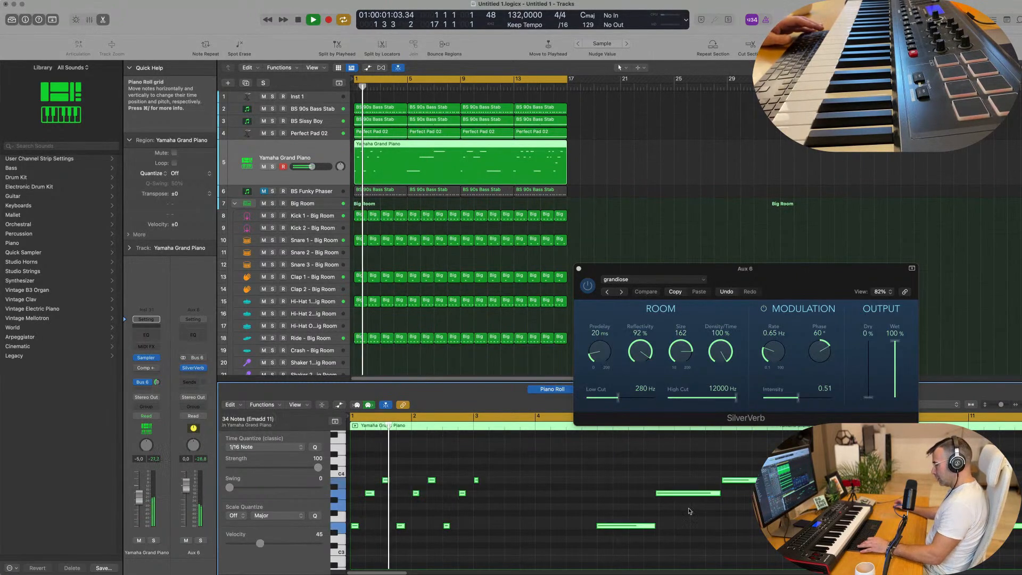
drag(671, 493, 674, 506)
Step: Show the note velocities of the Yamaha Grand Piano region and raise the velocity of the long note at bar 7
click(736, 483)
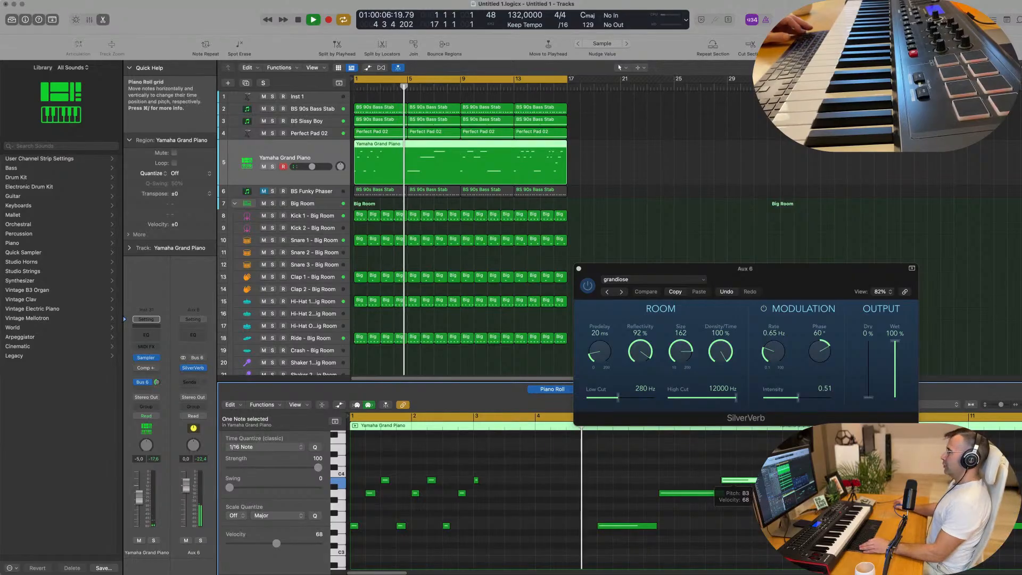
scroll(639, 469, down, 5)
scroll(582, 477, right, 2)
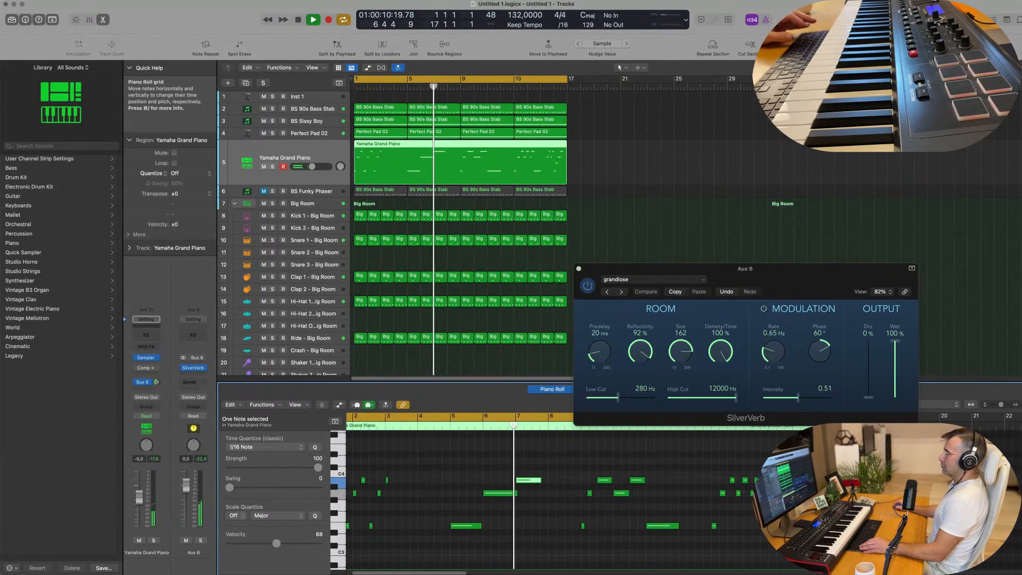
scroll(556, 474, right, 2)
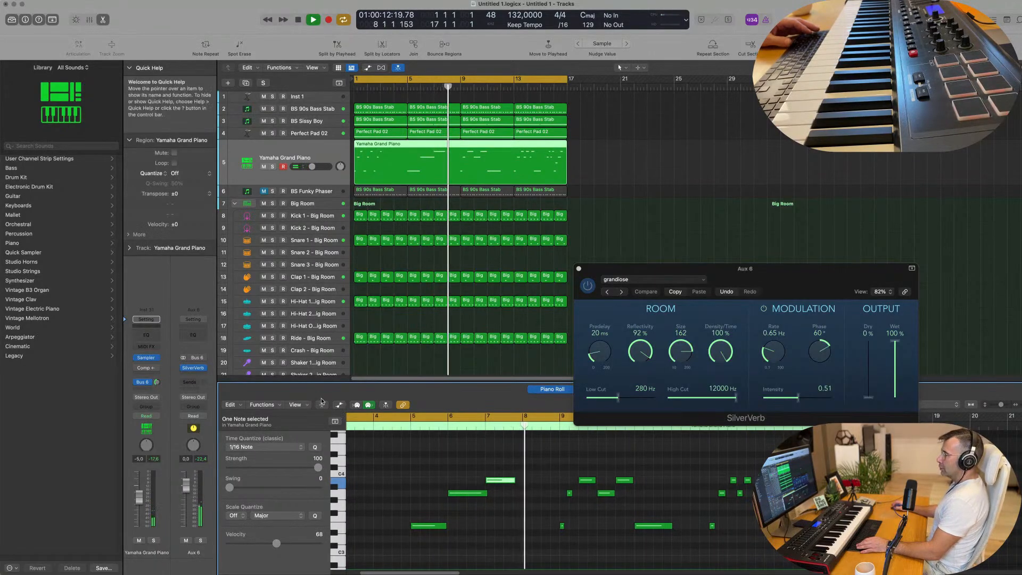
key(a)
key(space)
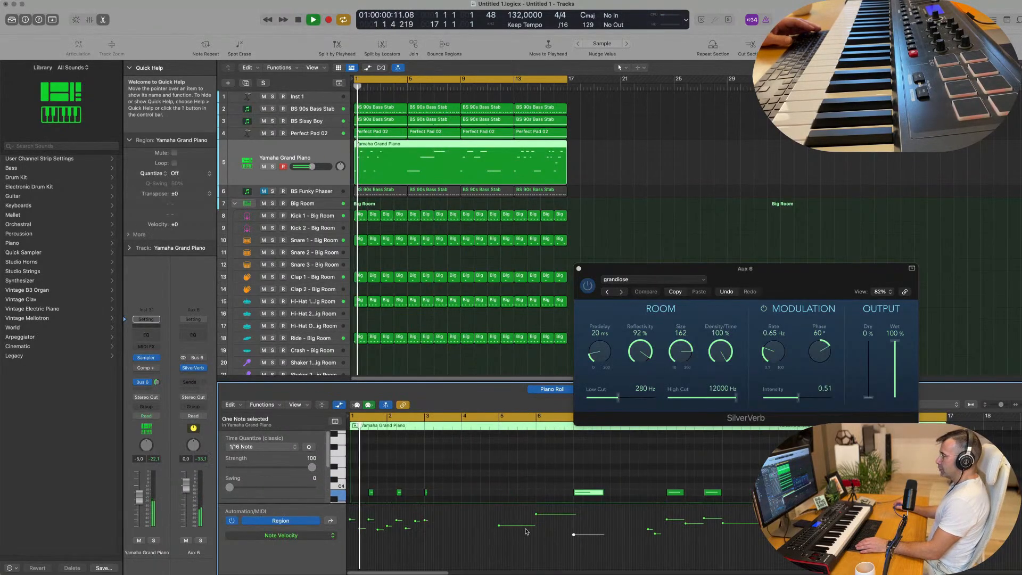
drag(573, 534, 573, 520)
Step: Play through the piano melody from bar 1 and examine its notes and velocities along the region
scroll(474, 484, down, 4)
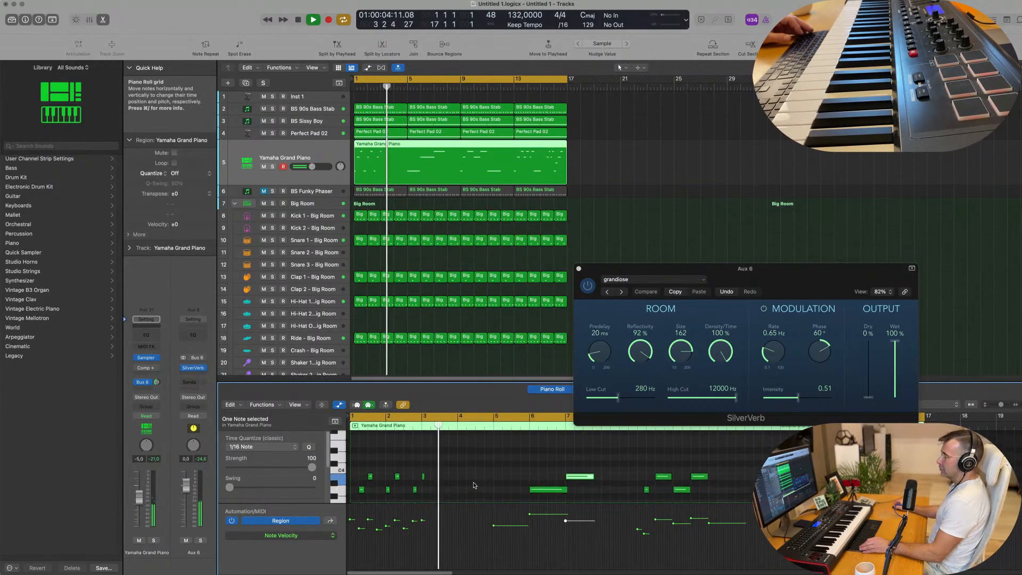
scroll(475, 485, down, 1)
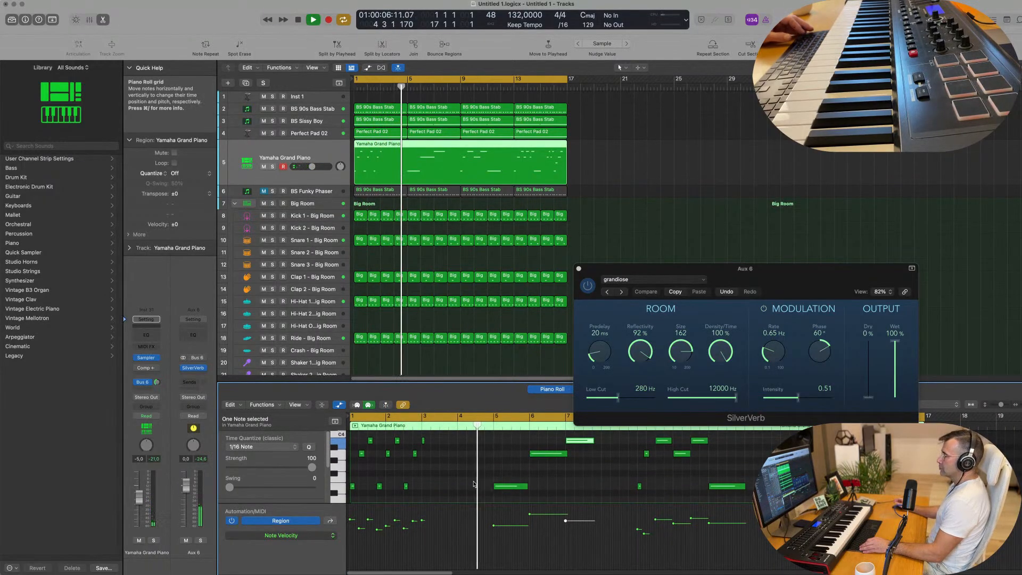
scroll(474, 484, down, 3)
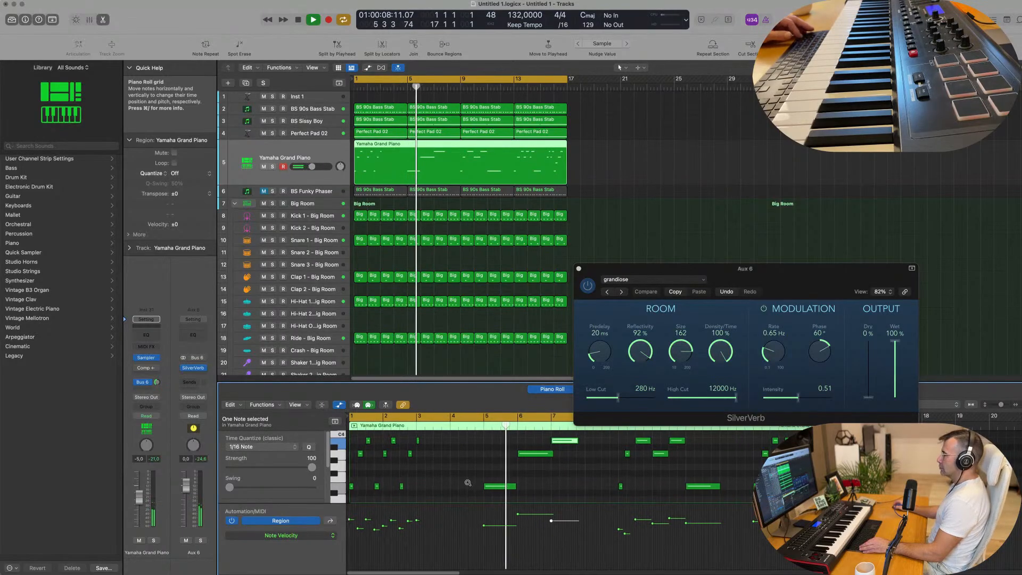
scroll(524, 482, up, 2)
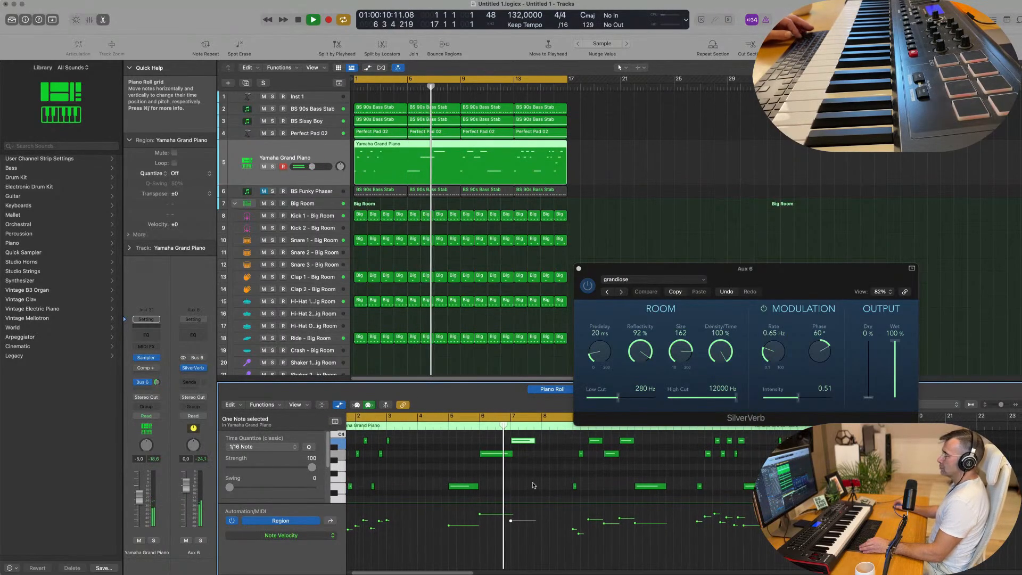
scroll(502, 482, right, 3)
scroll(501, 483, left, 2)
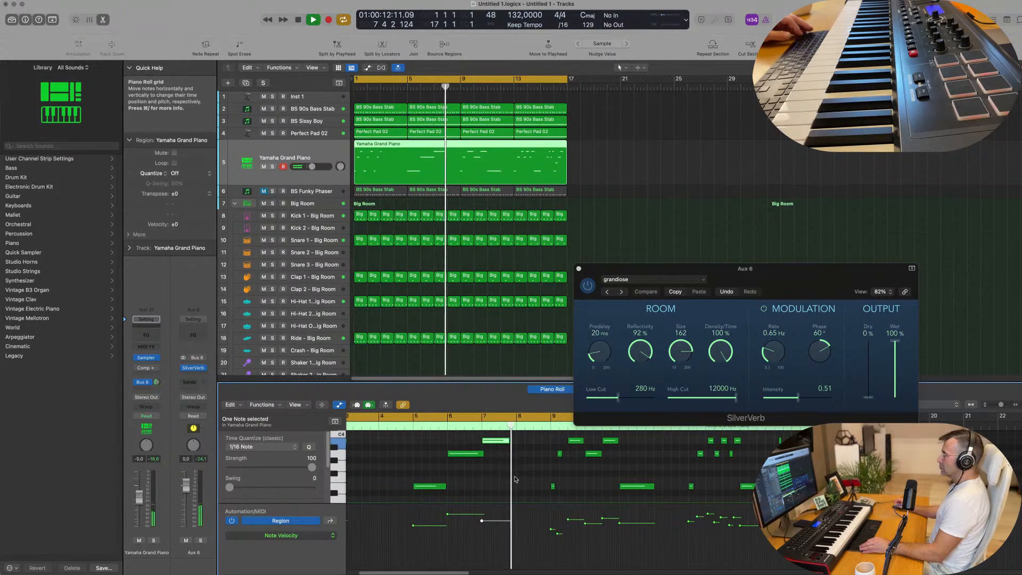
scroll(514, 480, up, 1)
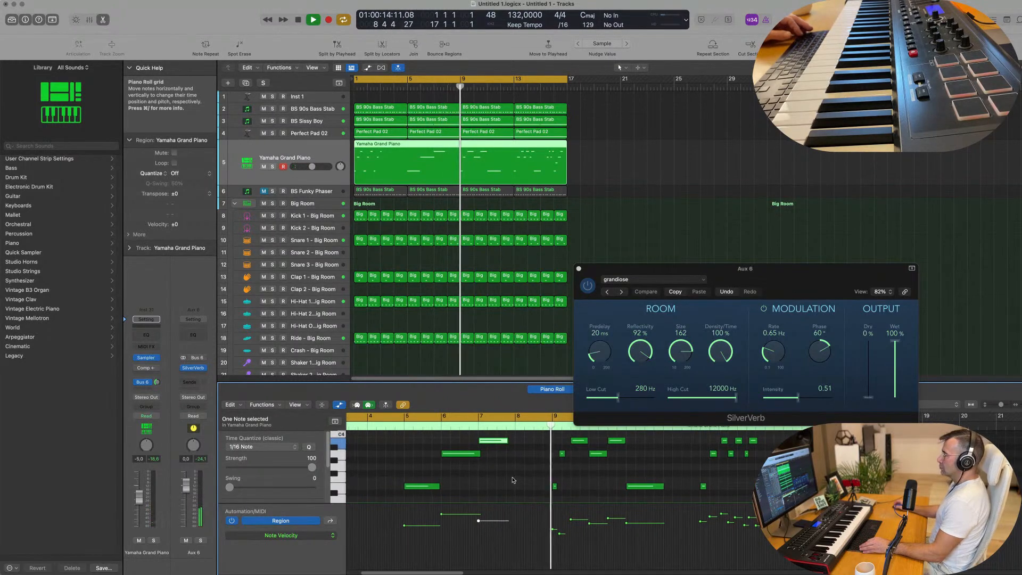
scroll(514, 480, down, 2)
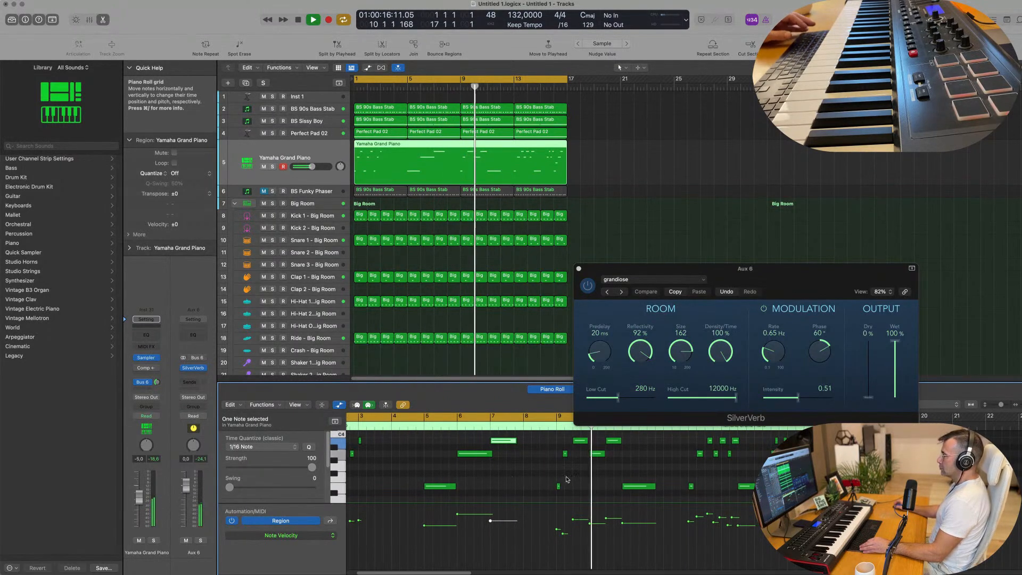
key(Return)
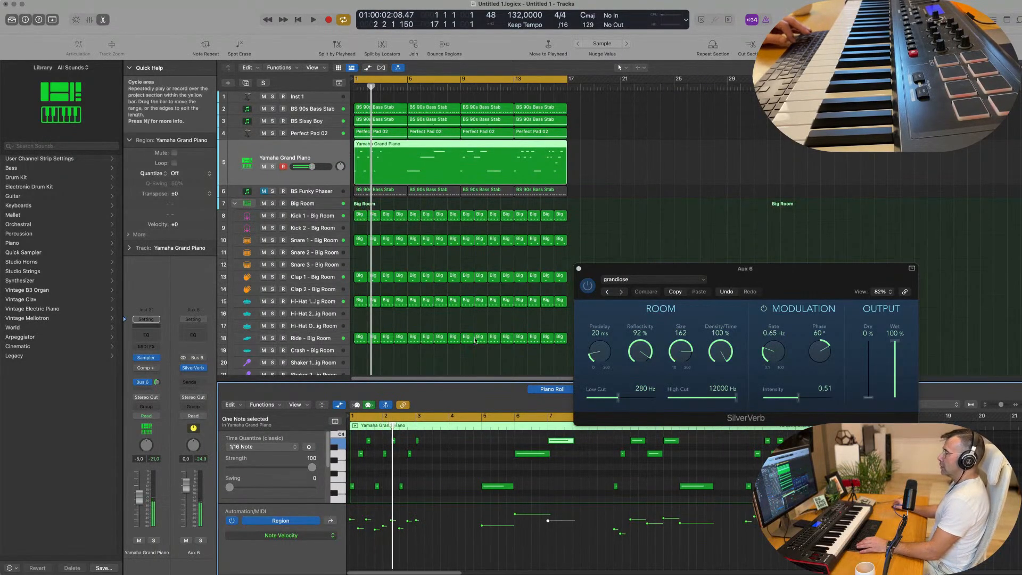
Step: Split the Yamaha Grand Piano region at bar 5 and delete its first four bars
scroll(406, 113, down, 1)
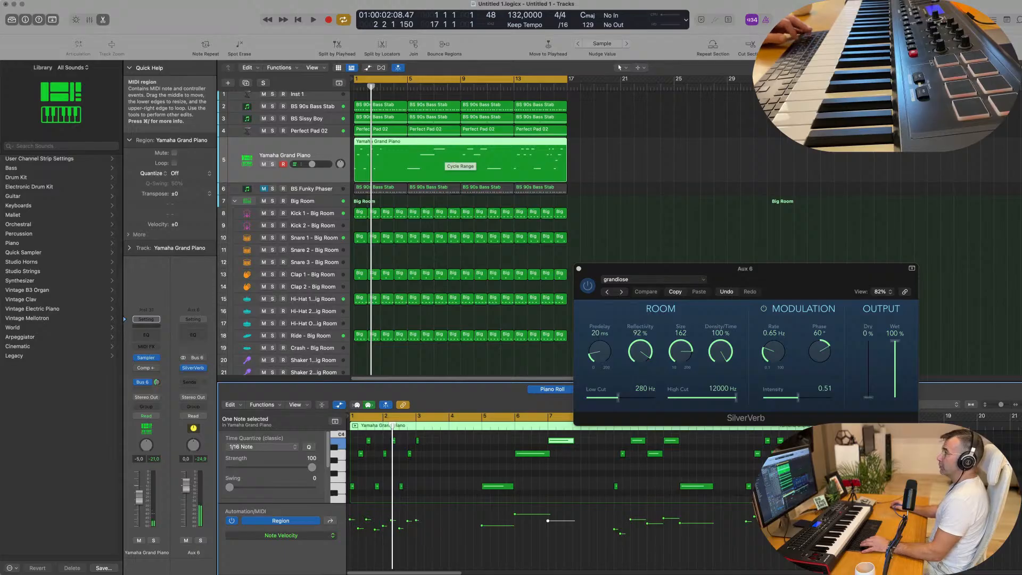
key(Return)
key(space)
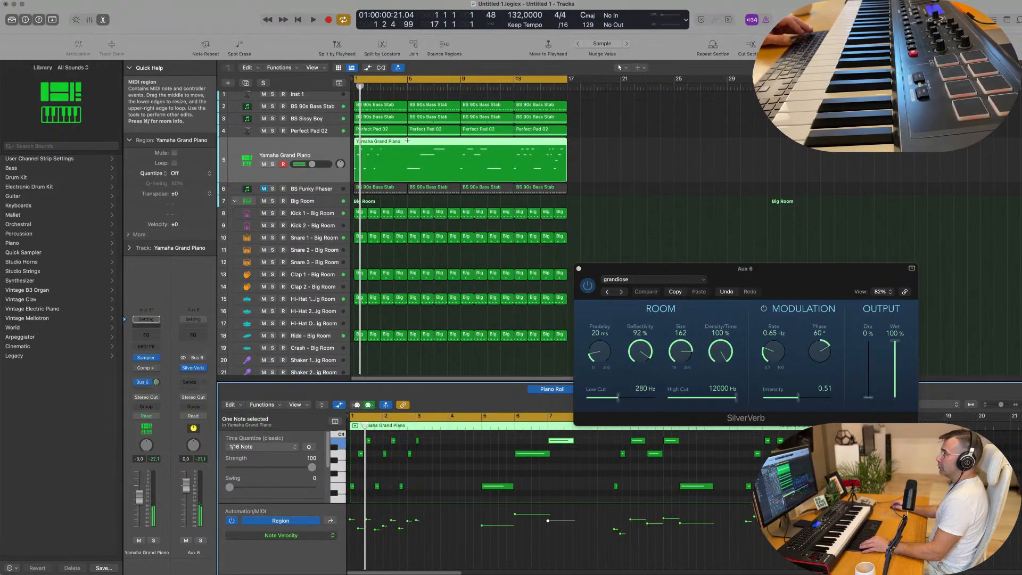
click(408, 141)
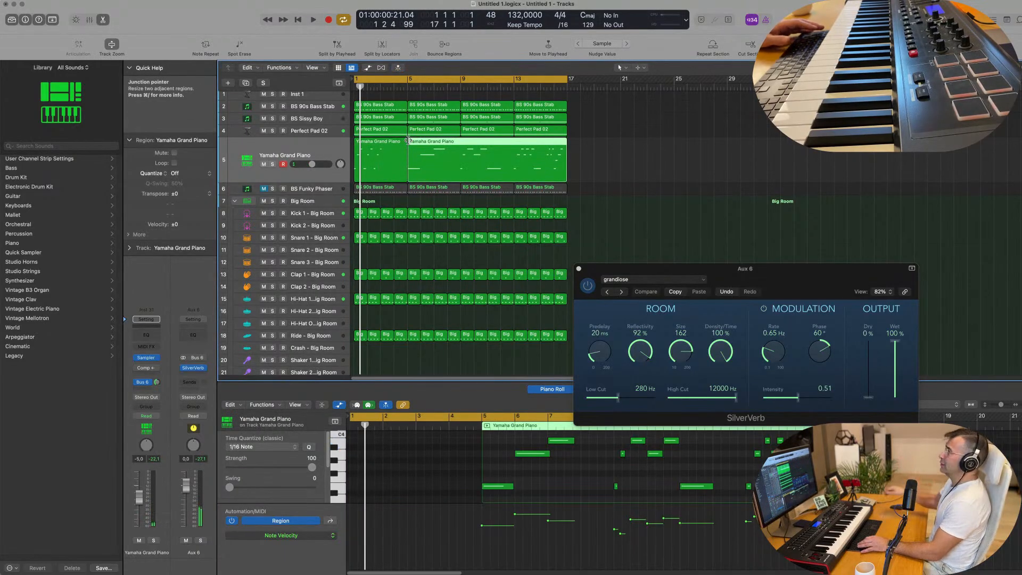
click(387, 147)
key(Delete)
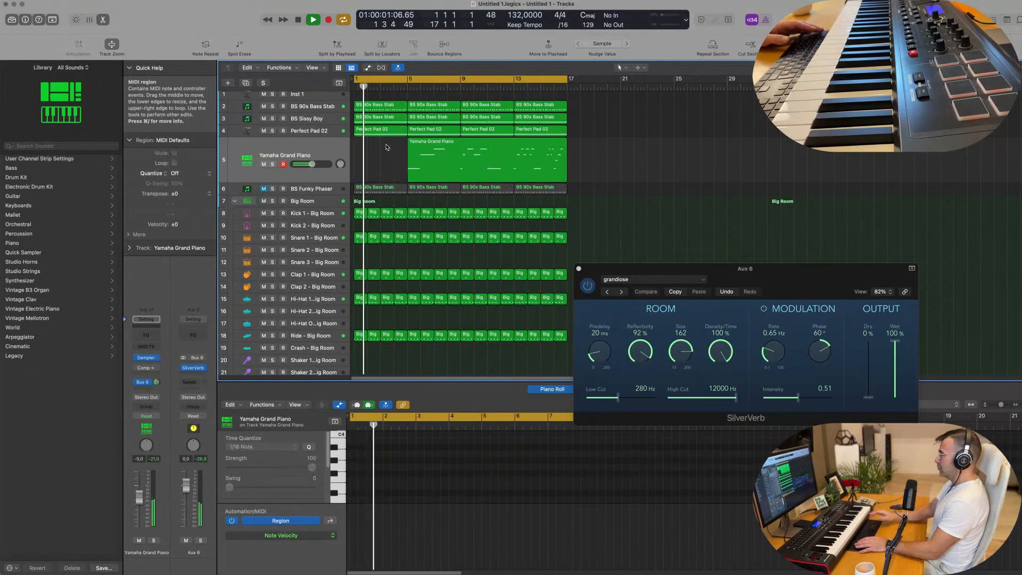
Step: Move the remaining Yamaha Grand Piano region to bar 1 and play it from the start
drag(437, 145, 385, 147)
key(Return)
key(space)
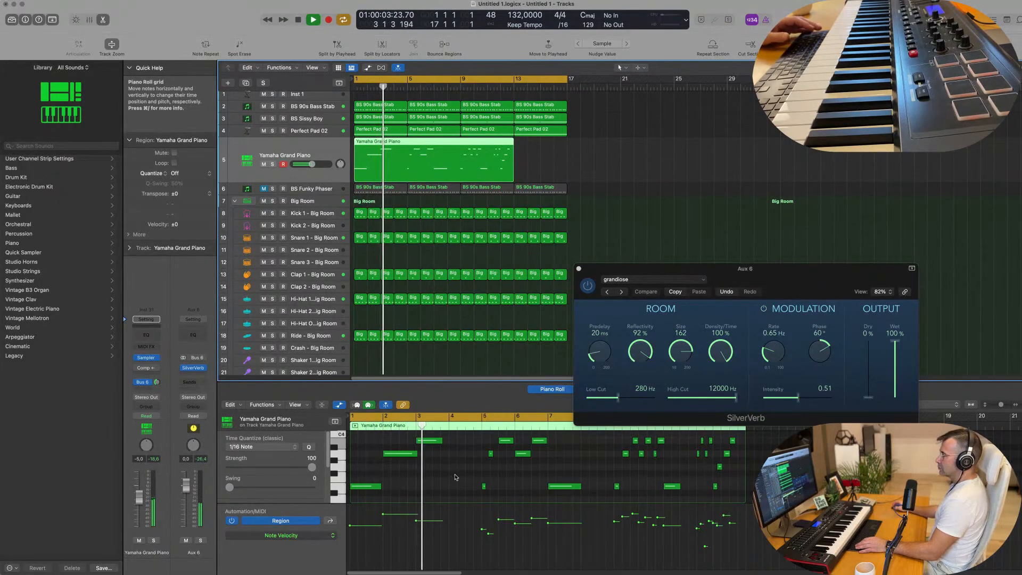
Step: Split the moved piano region at bar 5, delete the part after it, and set the piano track's volume to -3.6 dB
drag(474, 442, 739, 475)
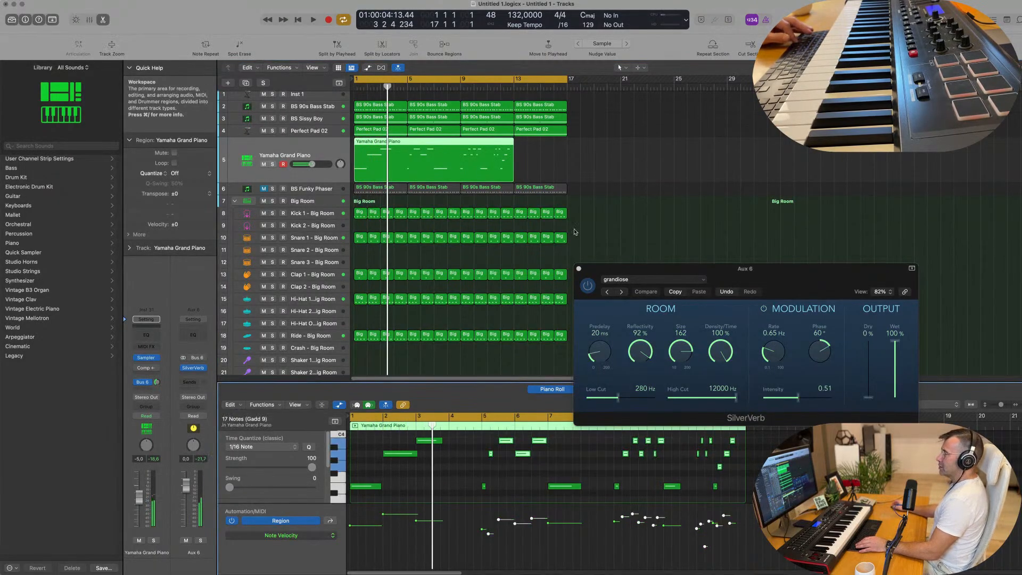
super+double_click(406, 143)
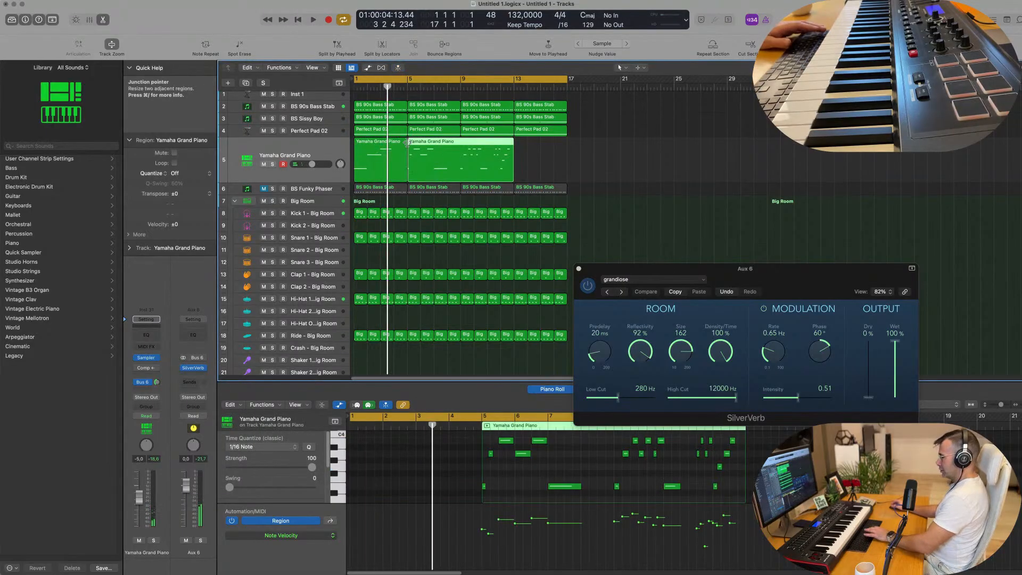
key(Delete)
click(387, 150)
key(Return)
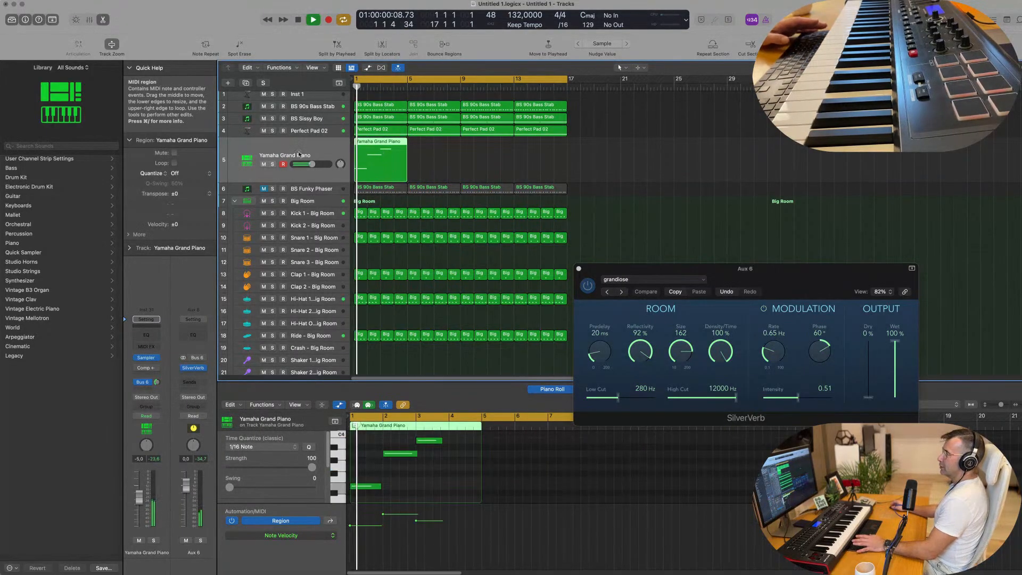
key(space)
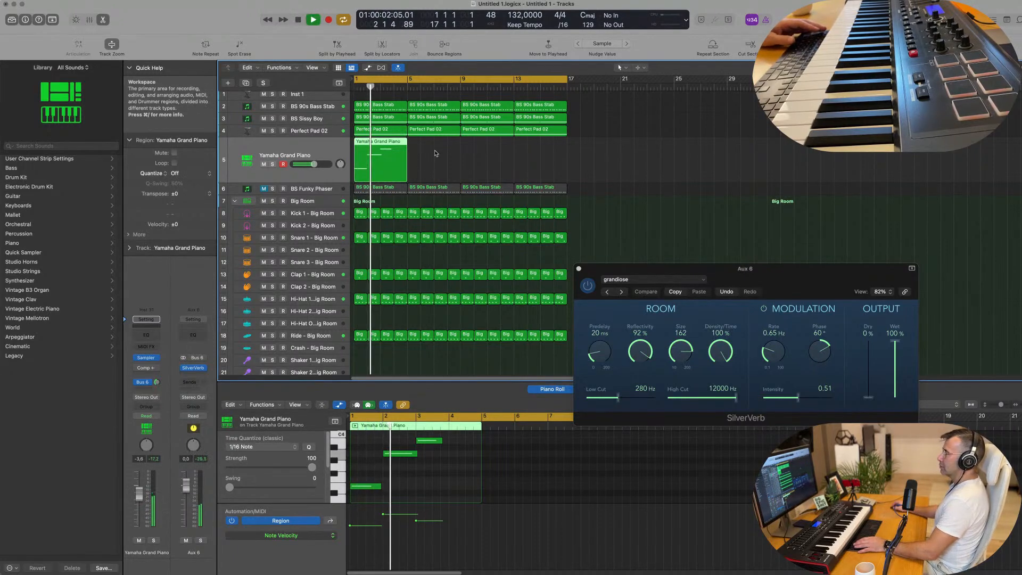
Step: Copy the four-bar Yamaha Grand Piano region to bar 5 and show the copy's notes
drag(384, 144, 437, 144)
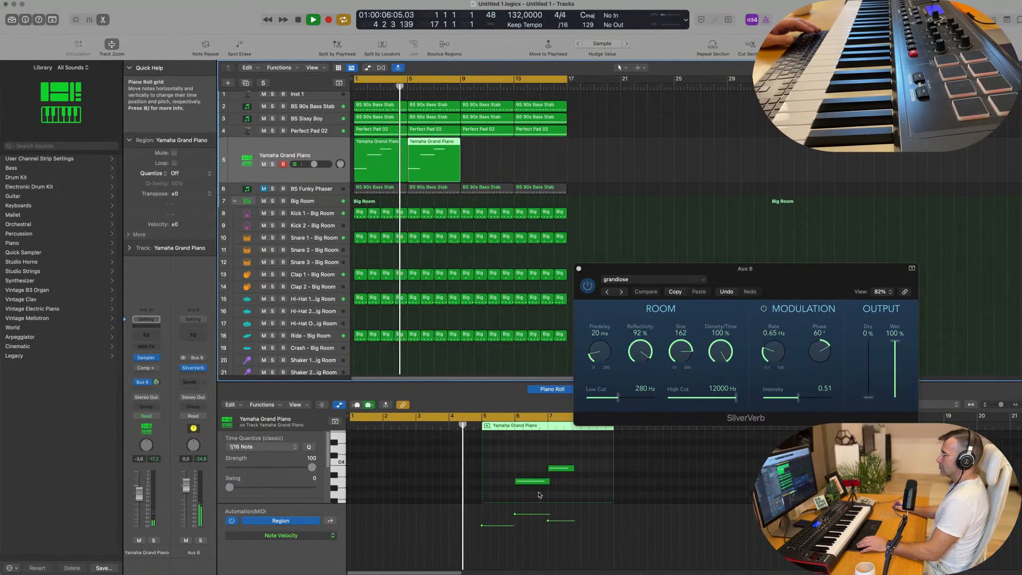
key(space)
scroll(537, 468, up, 1)
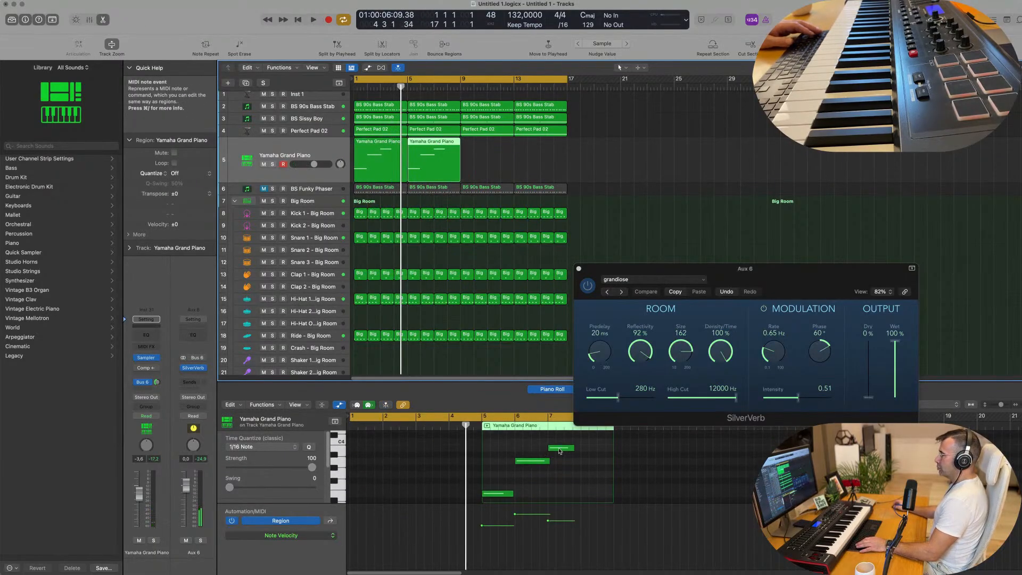
Step: Swap the pitches of the second and third notes in the copied piano region and play from bar 1
drag(533, 463, 536, 452)
drag(563, 450, 566, 461)
key(space)
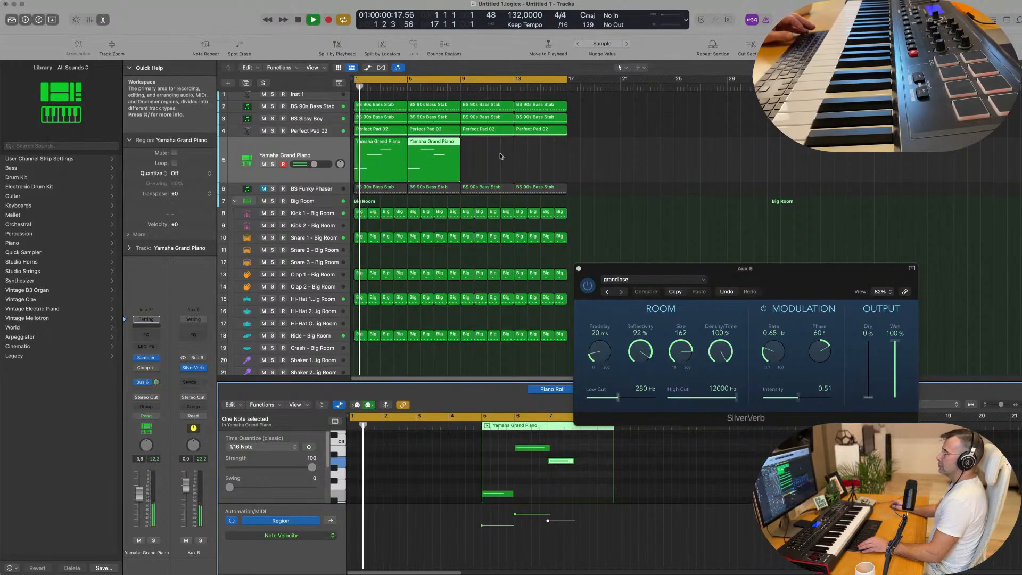
scroll(487, 453, down, 3)
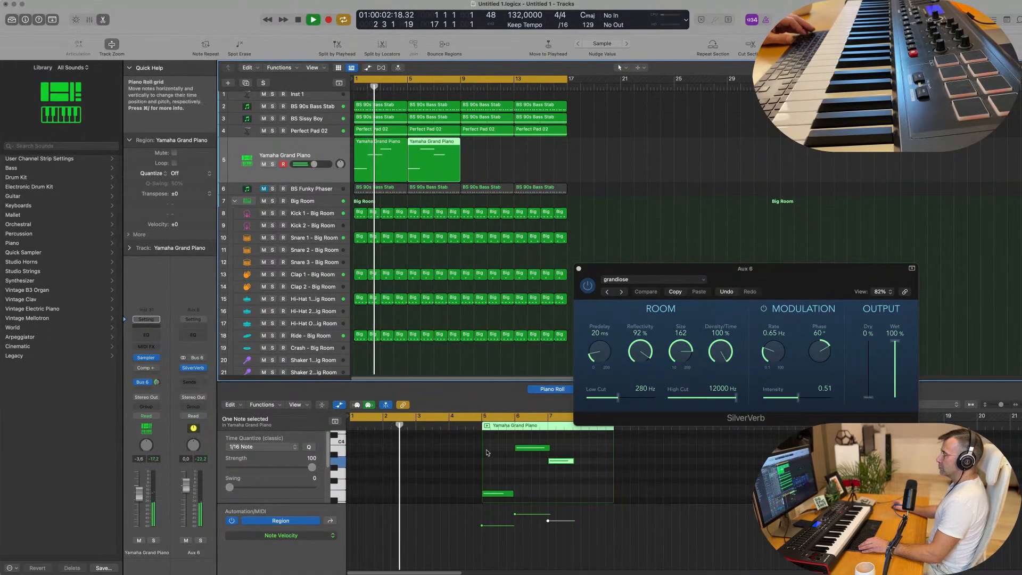
Step: Try a lower pitch for the first note in the copied Yamaha Grand Piano region and listen to it
scroll(487, 453, down, 2)
drag(498, 458, 498, 473)
key(super+Left)
click(420, 464)
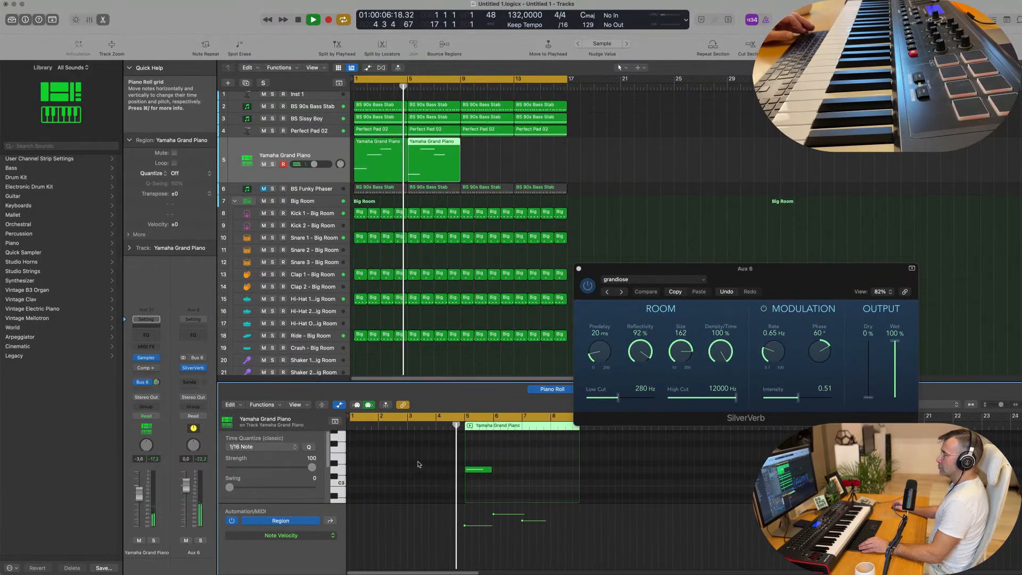
key(super+Left)
key(super+Right)
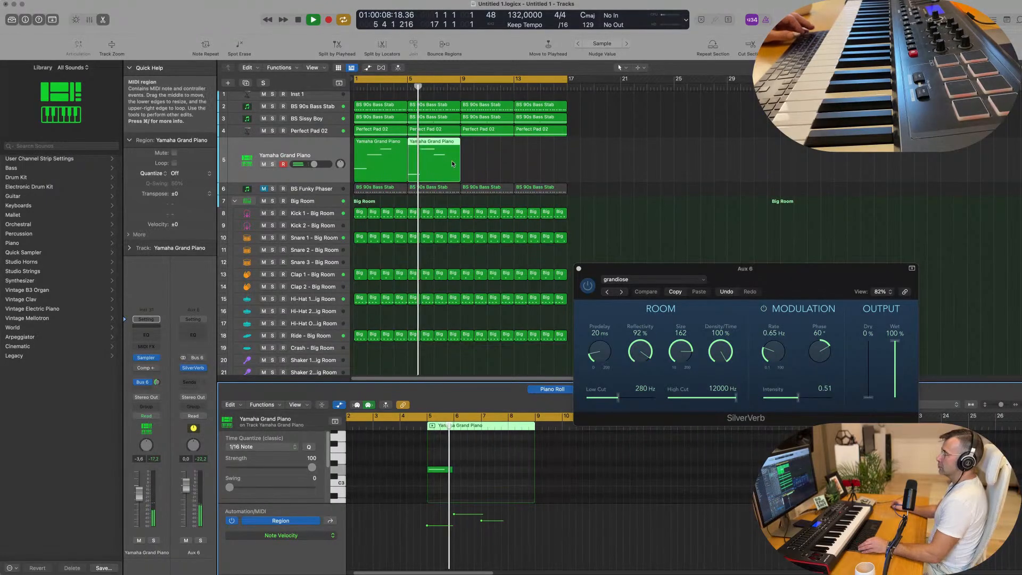
Step: Raise the first note of the copied piano region back to its previous pitch and play from bar 1
scroll(456, 481, up, 3)
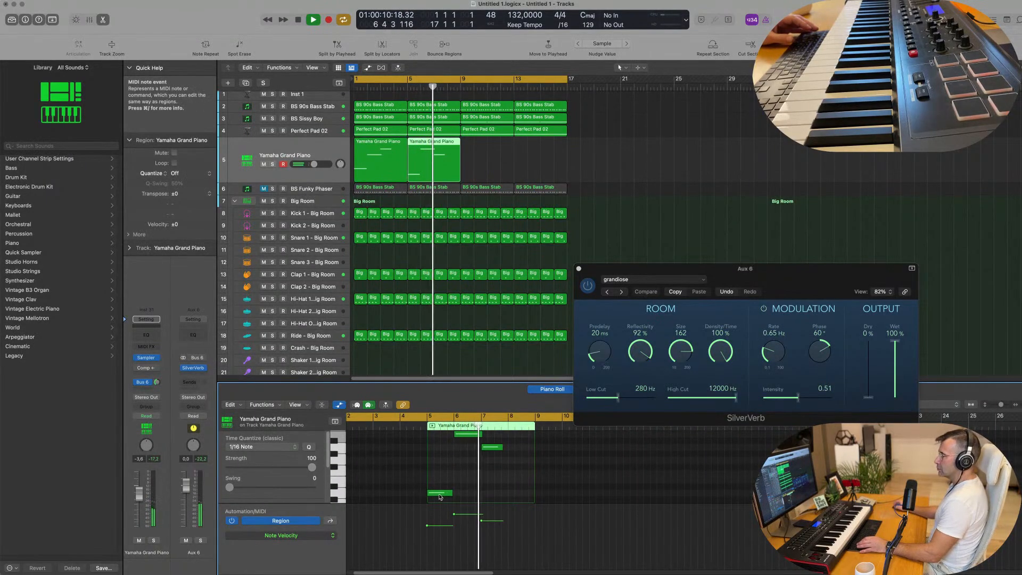
drag(439, 493, 439, 480)
key(Return)
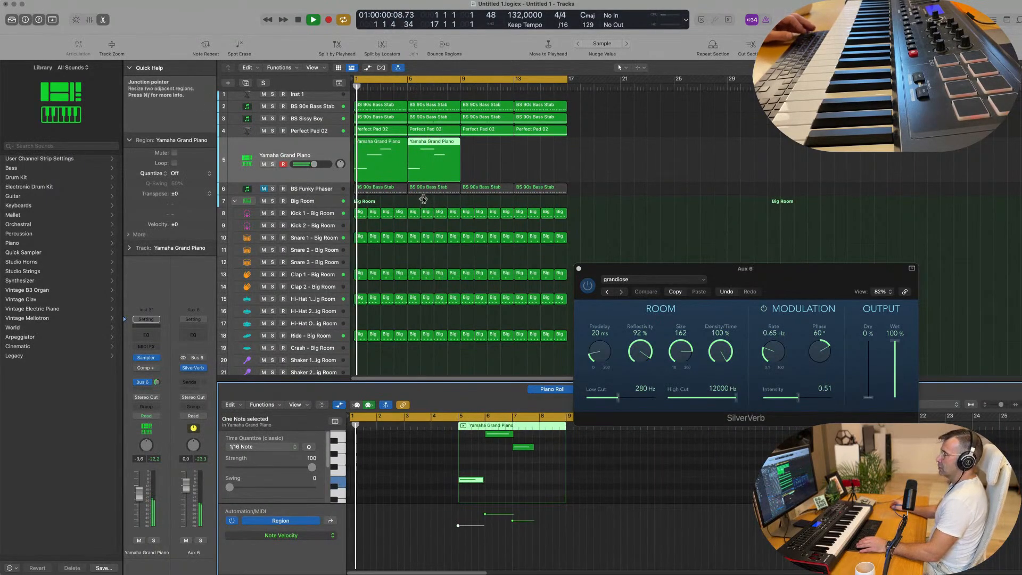
Step: Repeat both Yamaha Grand Piano regions once so the melody fills bars 9 to 16
scroll(437, 173, down, 1)
click(475, 152)
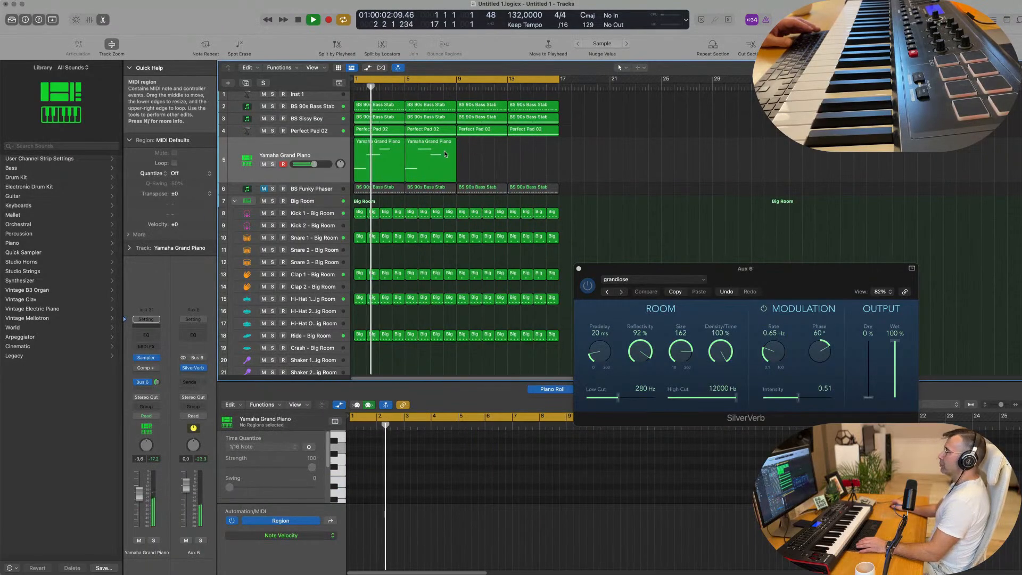
click(427, 166)
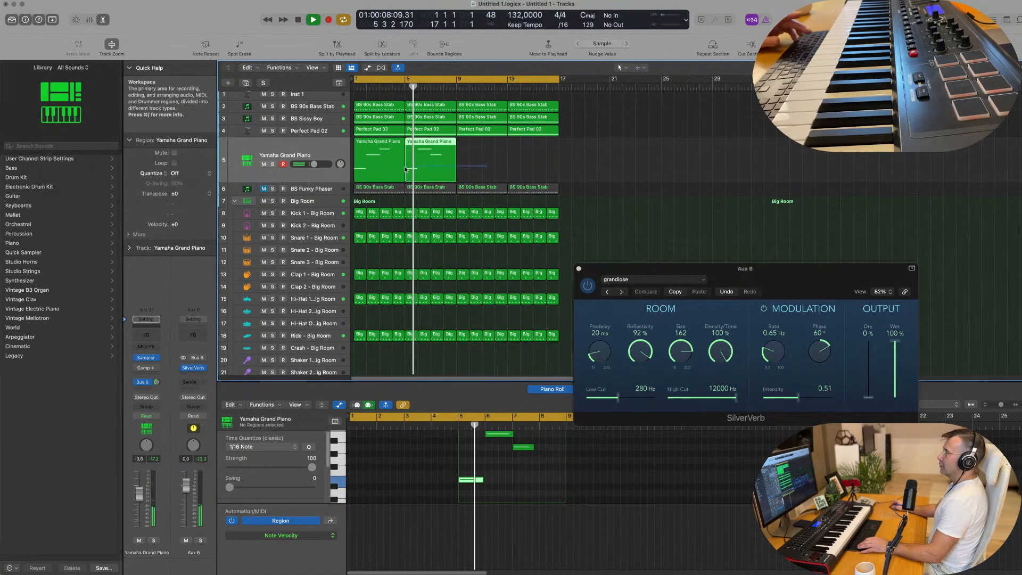
shift+click(371, 170)
key(super+r)
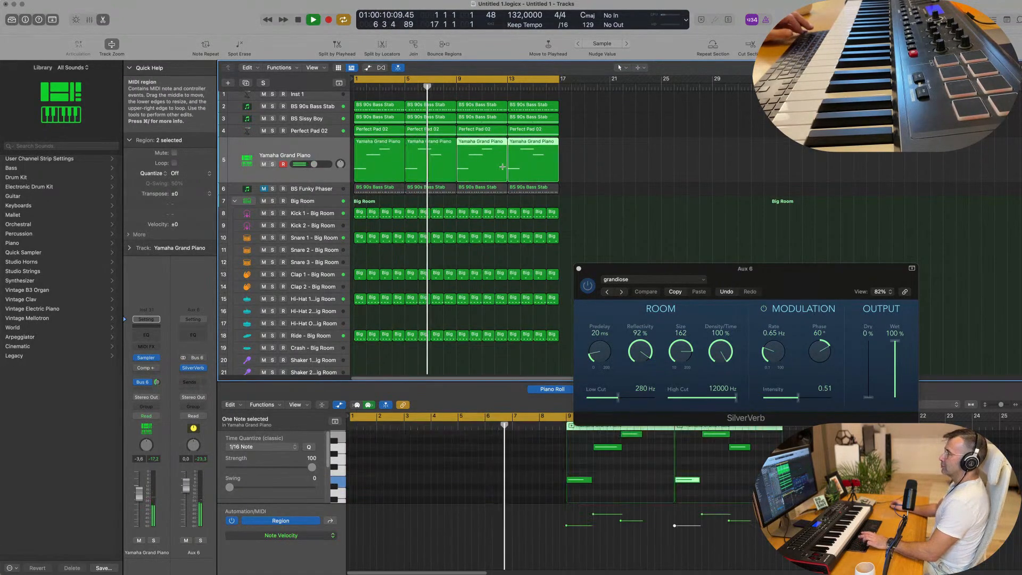
Step: Play the arrangement from bar 1 and duplicate the Yamaha Grand Piano track as an empty track below it
scroll(569, 172, down, 2)
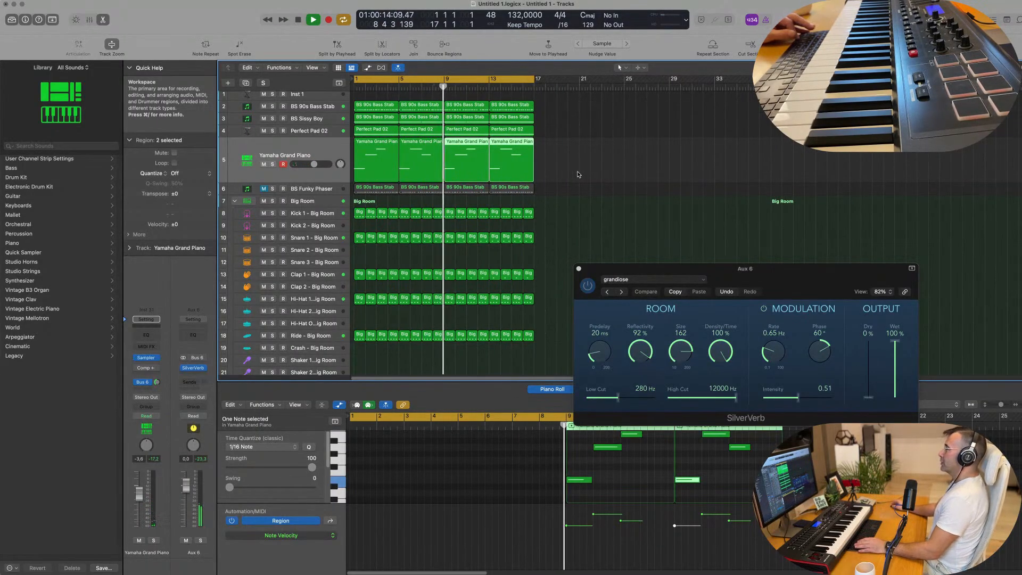
click(577, 175)
scroll(568, 174, down, 1)
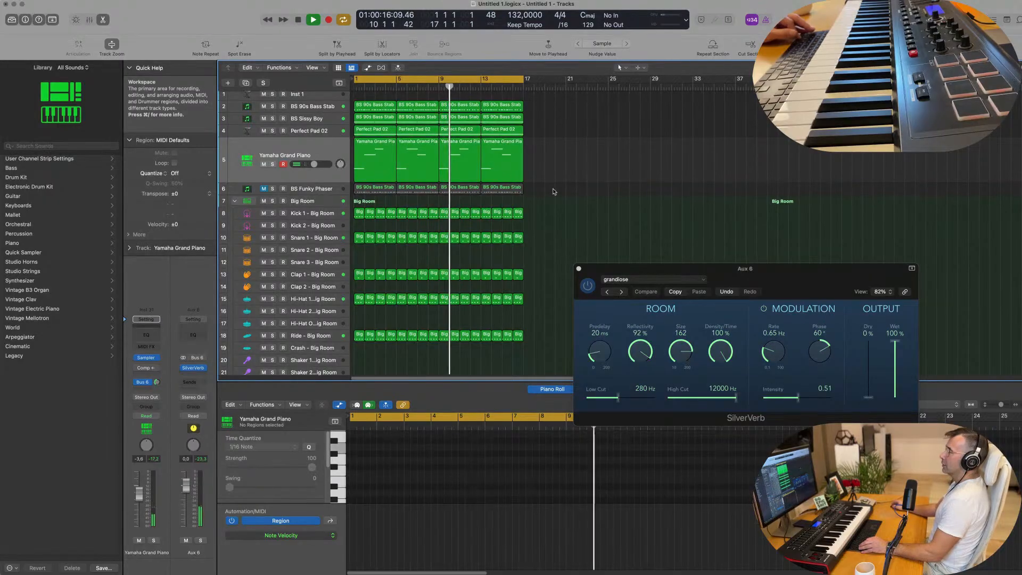
key(super+Up)
key(super+Up)
key(super+Up)
key(super+Up)
key(Return)
click(251, 133)
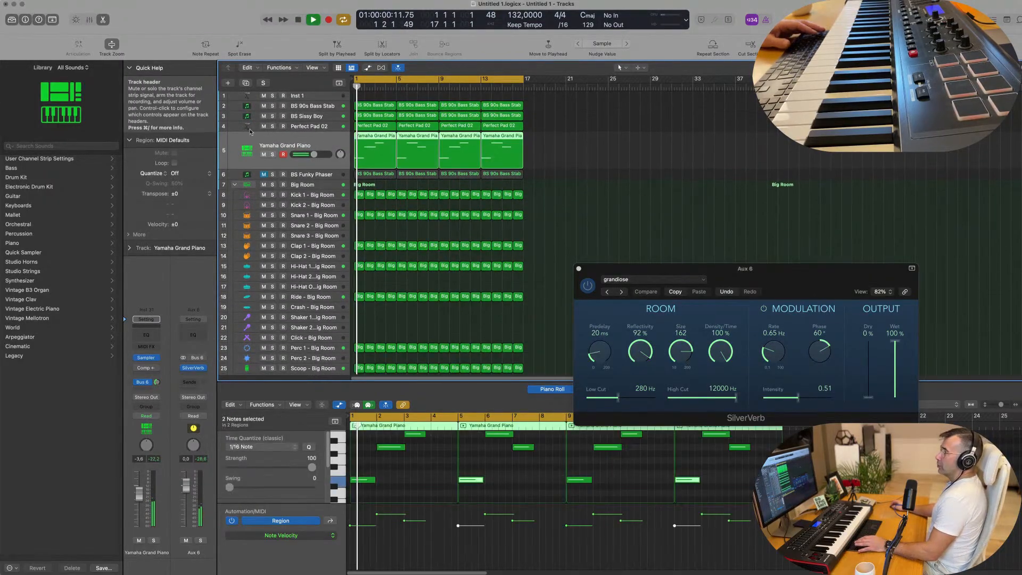
click(245, 83)
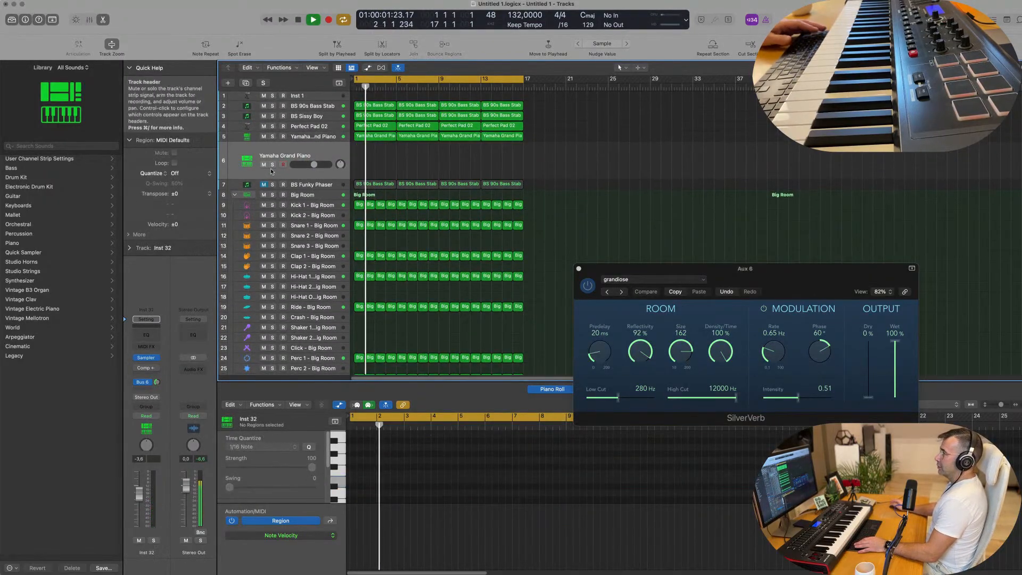
Step: Check the Perfect Pad 02 and BS Sissy Boy tracks by briefly soloing each and replaying from bar 1
click(335, 127)
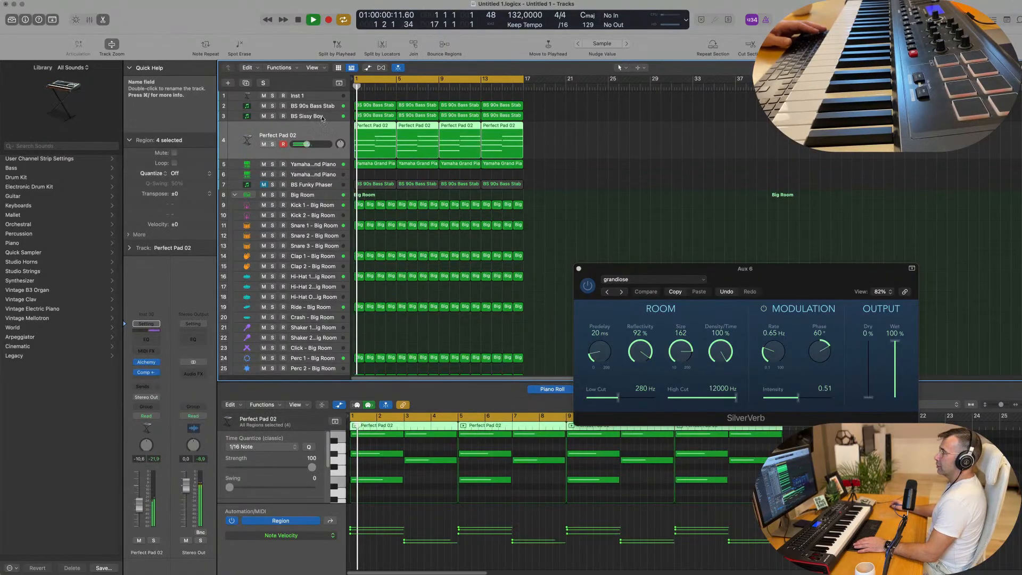
click(272, 144)
click(272, 144)
key(Return)
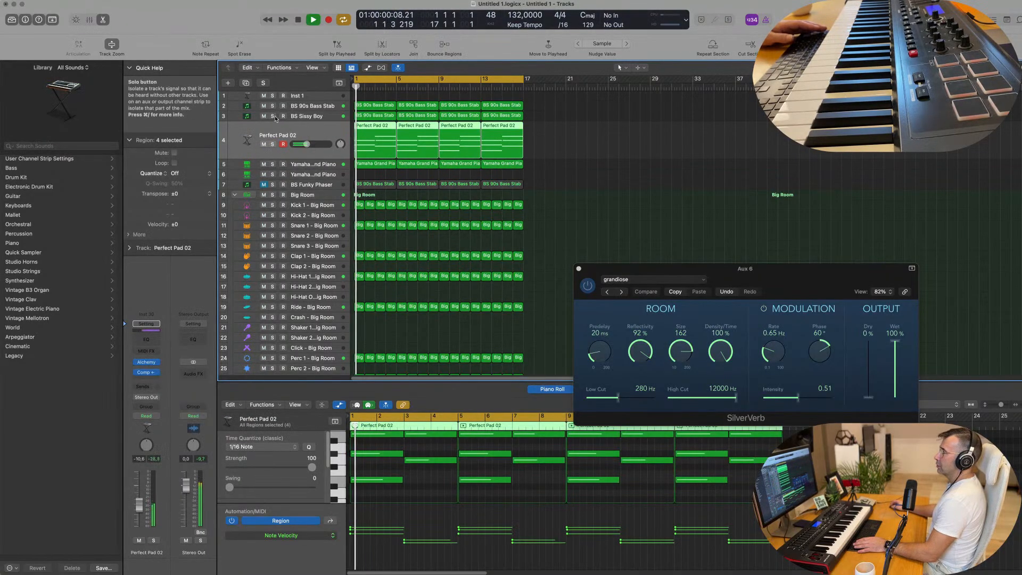
click(272, 116)
click(272, 116)
key(Return)
Step: Try playback with BS Sissy Boy muted, and mute the BS 90s Bass Stab track instead
click(263, 116)
key(space)
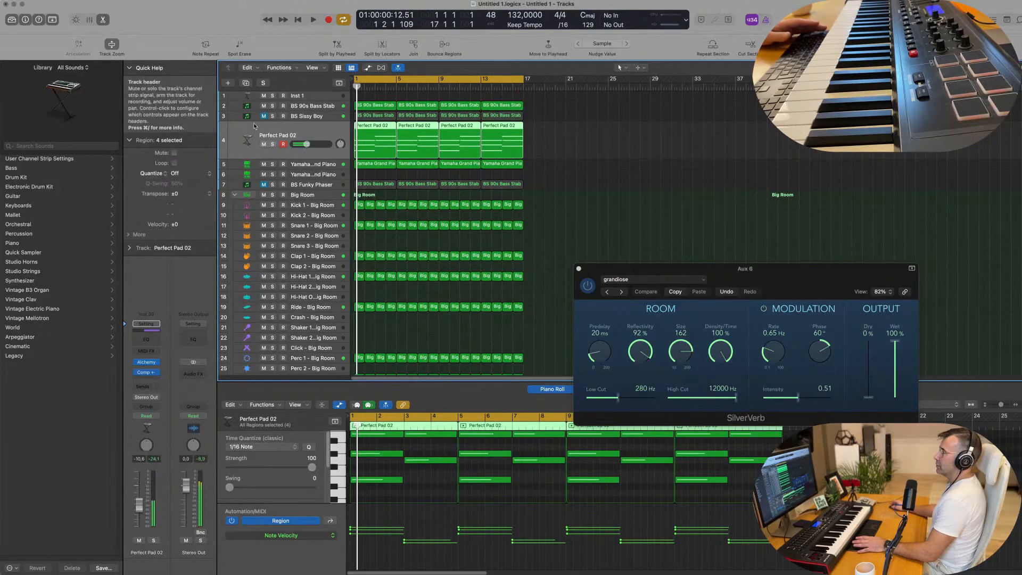
key(space)
click(321, 109)
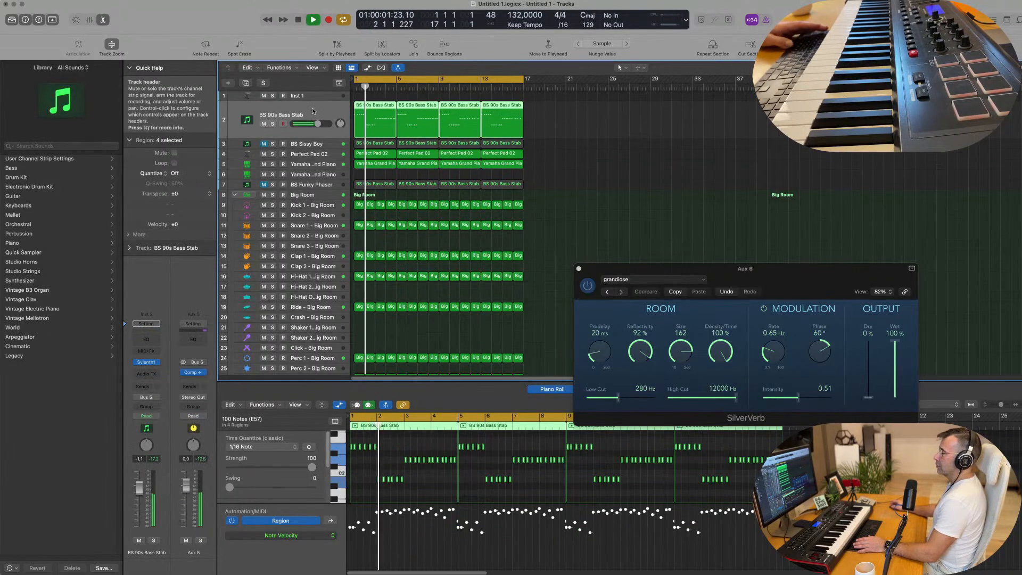
click(264, 124)
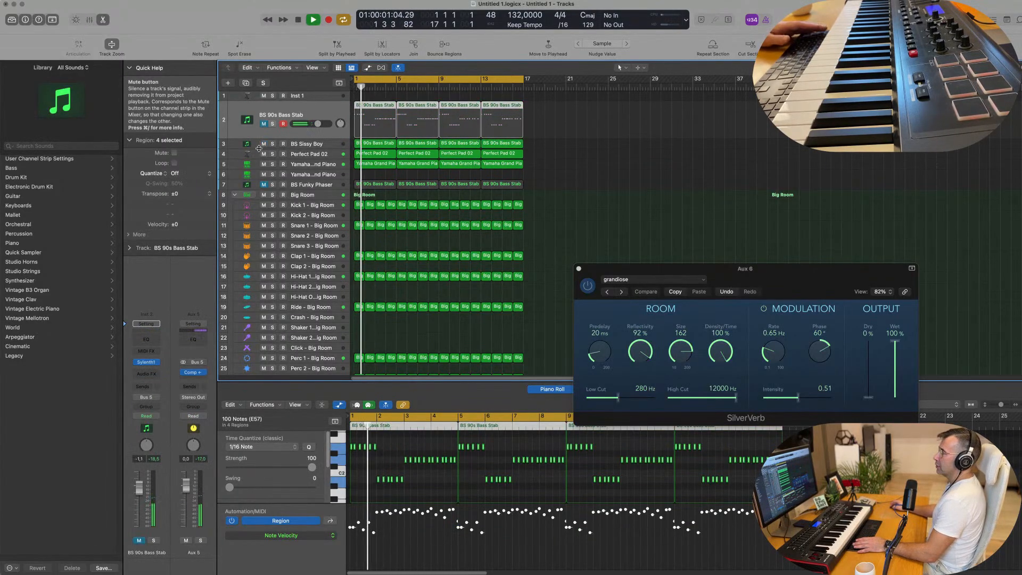
Step: Duplicate the BS Sissy Boy track and open the Sylenth1 instrument on the new track
click(316, 145)
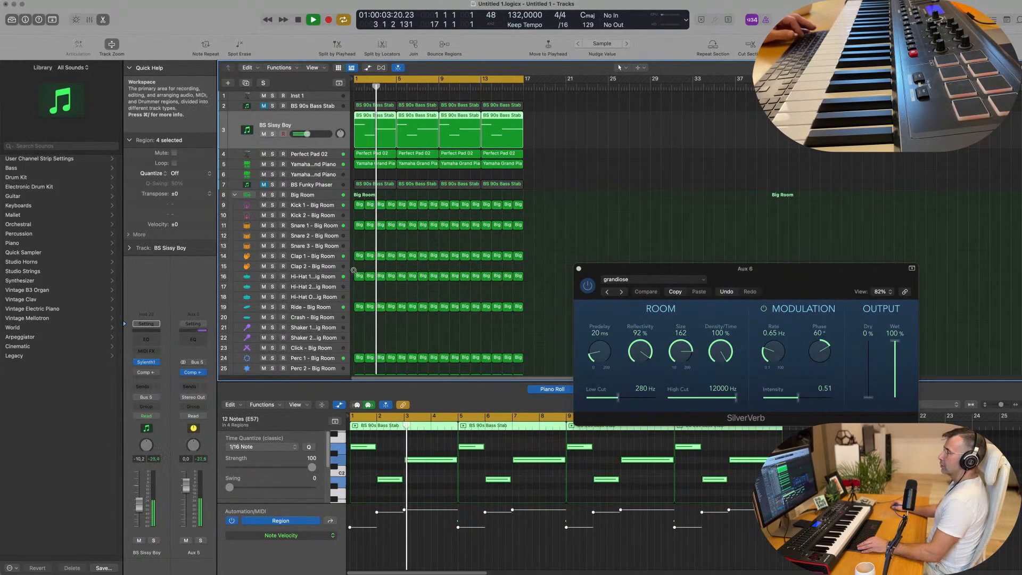
scroll(353, 270, up, 1)
scroll(351, 284, down, 1)
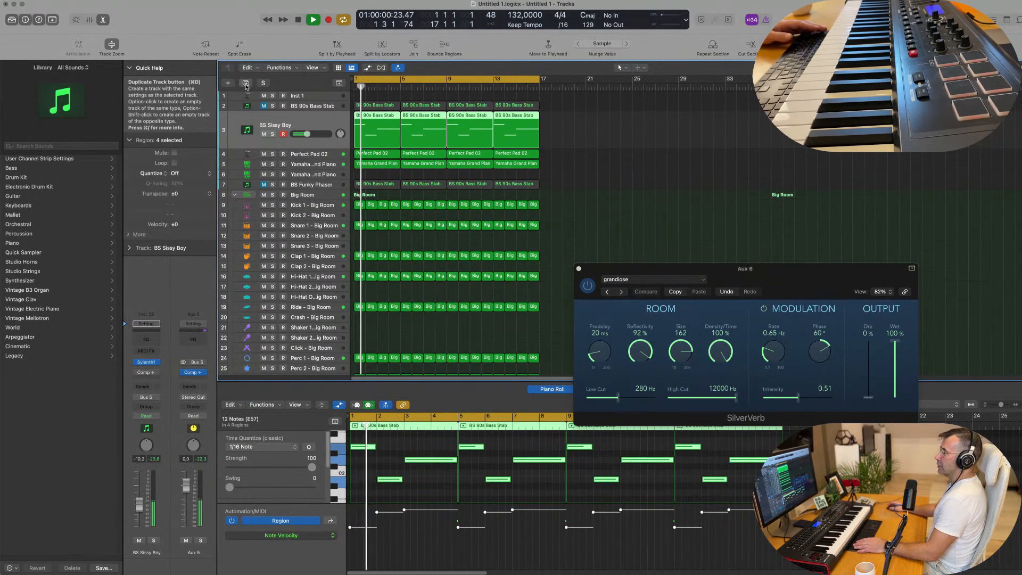
key(super+d)
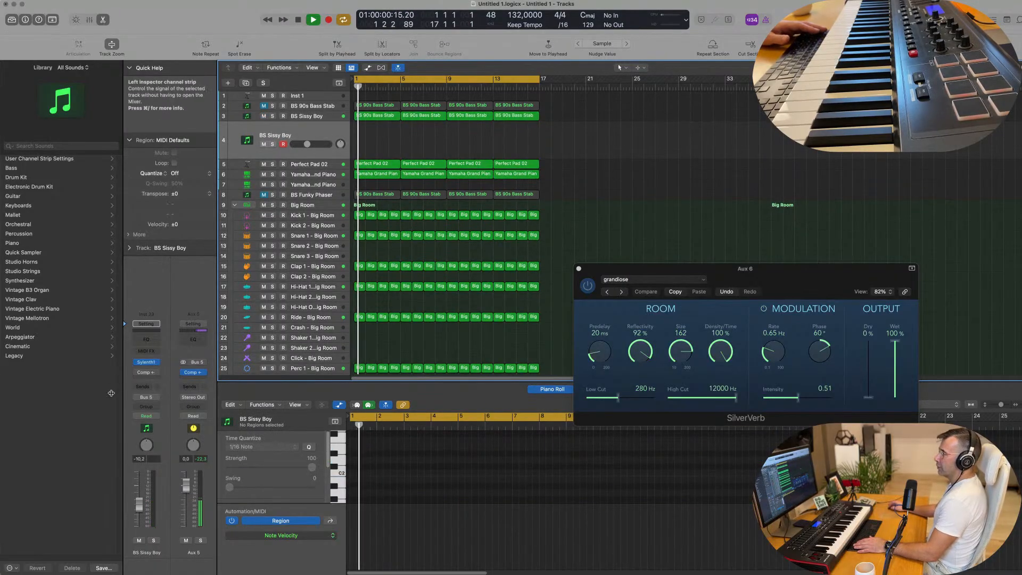
click(145, 362)
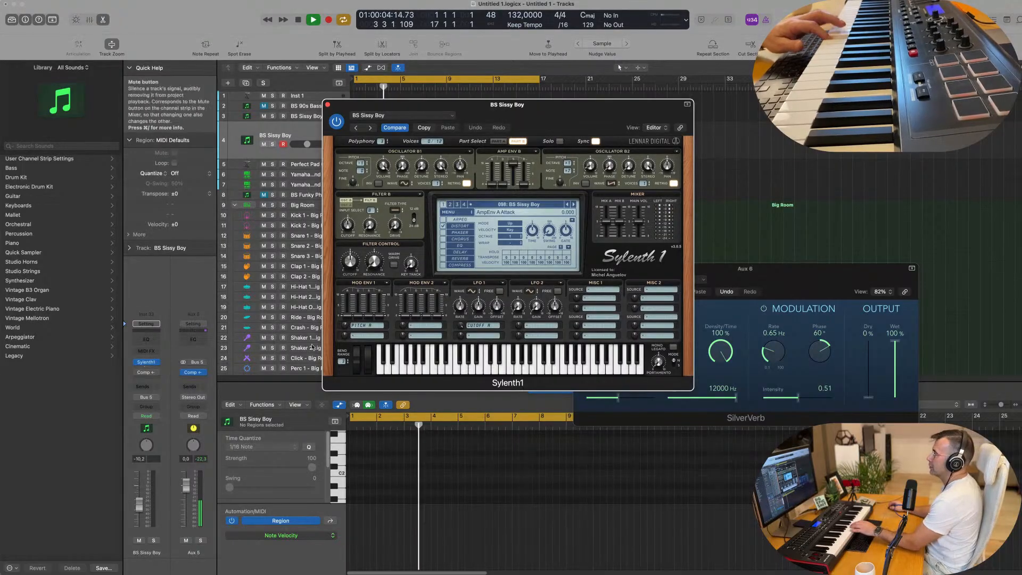
Step: Switch Sylenth1 to bank 4 and load the ARP Portano preset on the duplicated track
click(526, 206)
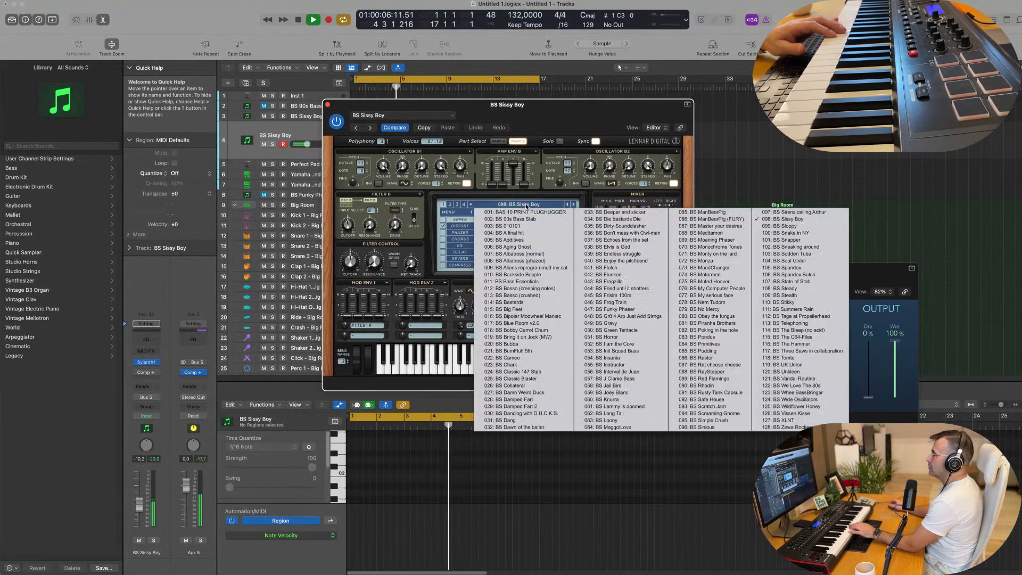
click(464, 203)
click(494, 205)
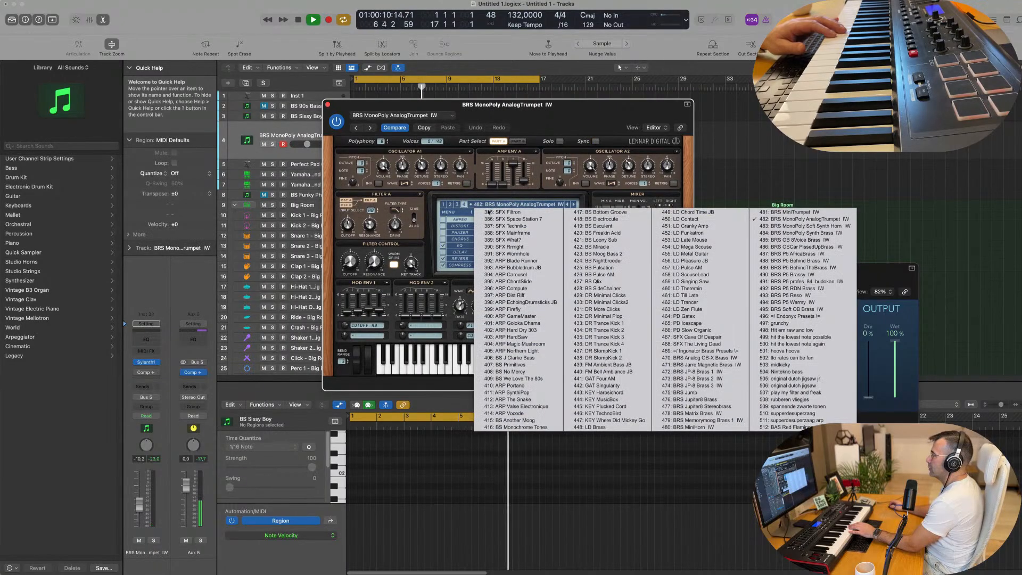
click(510, 386)
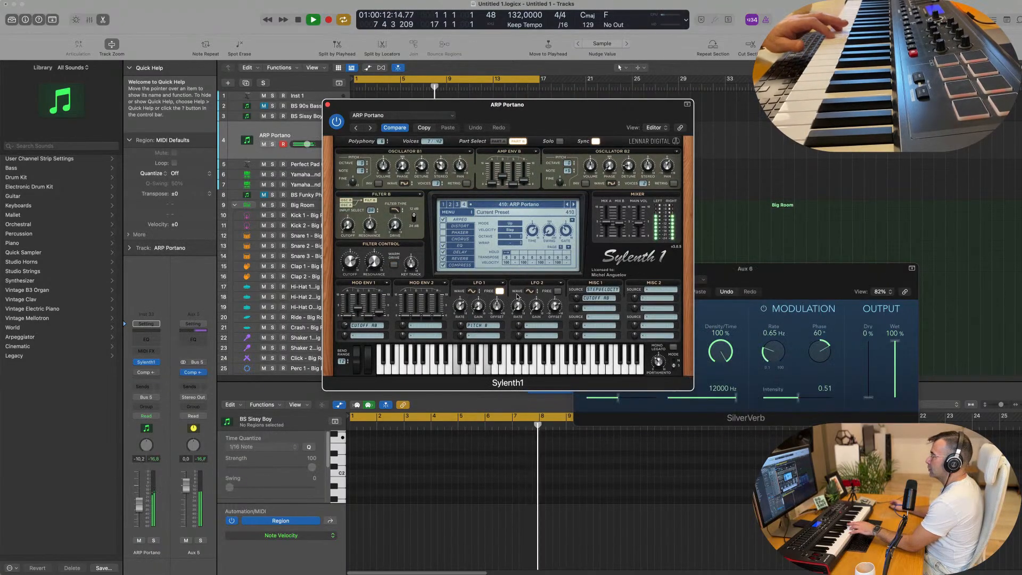
Step: Audition the Sylenth1 presets following ARP Portano, from ARP SynthiPop through to BS Another Moog
click(575, 204)
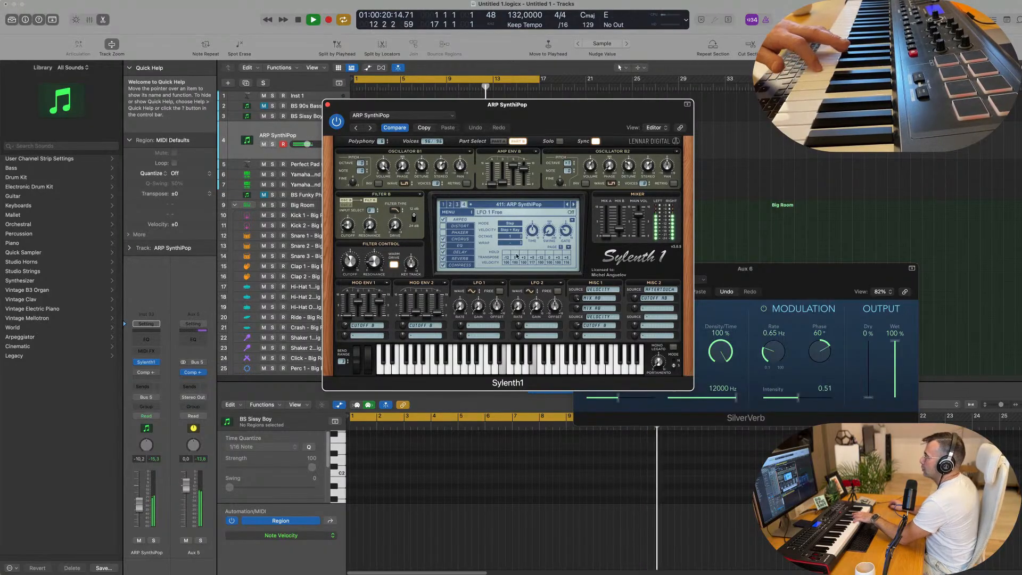
click(574, 206)
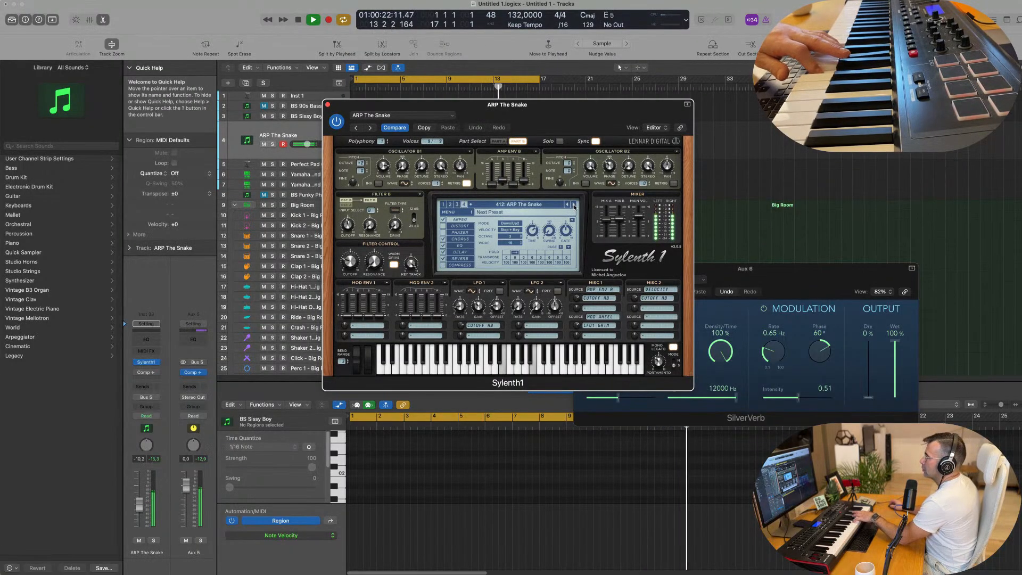
click(575, 205)
click(574, 205)
click(574, 206)
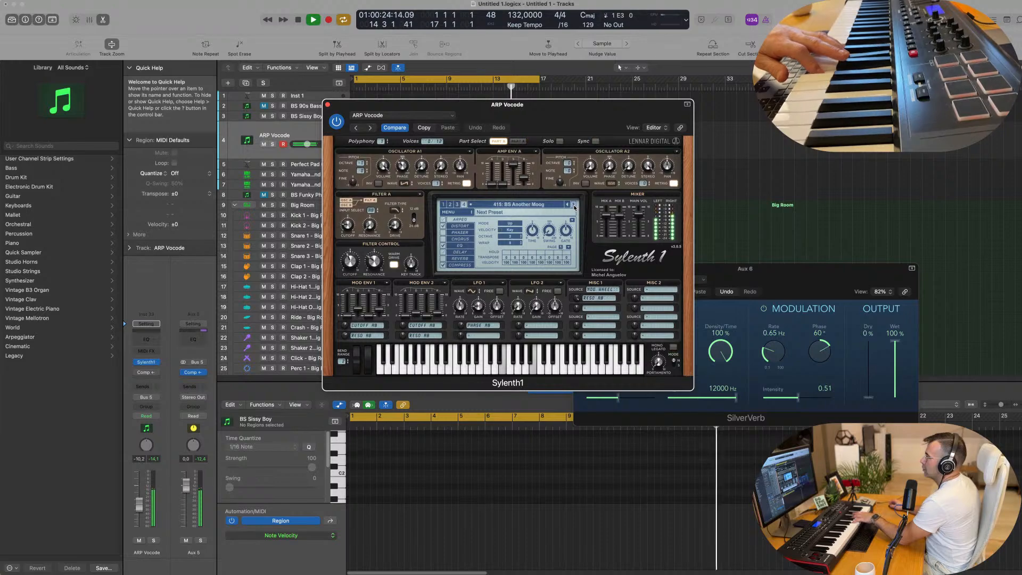
Step: Load the supperdesuperzaag preset and advance to supperdesuperzaag arp
click(561, 207)
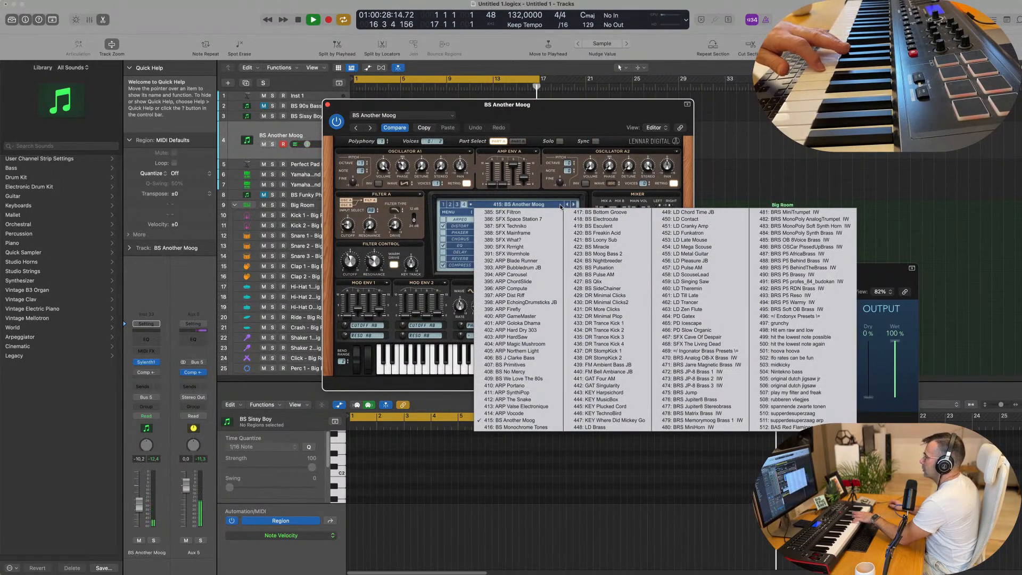
click(791, 413)
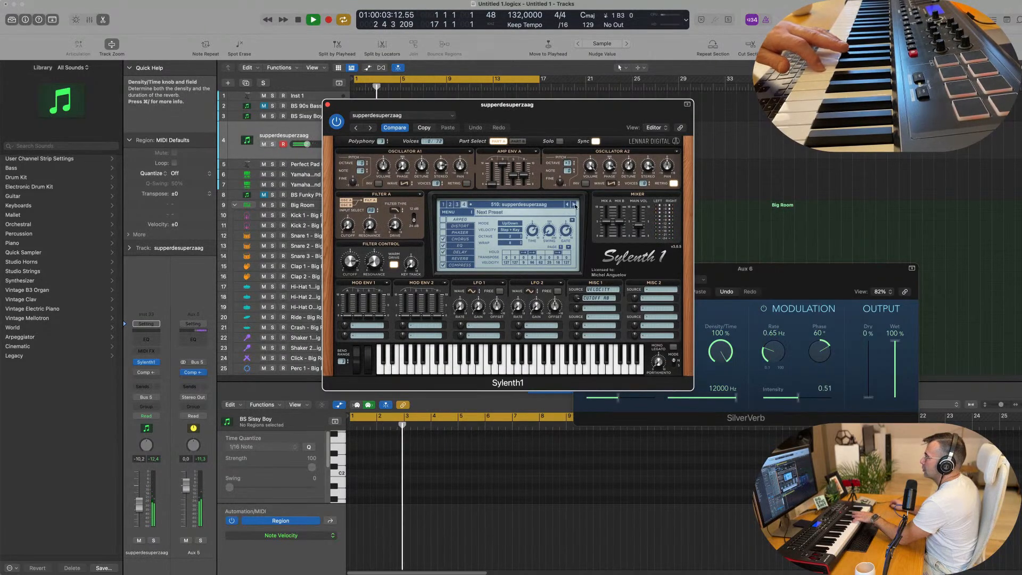
click(575, 206)
Step: Look through bank 1, switch Sylenth1 to bank 2, load SFX Predator and advance to SFX RagMachine
click(554, 206)
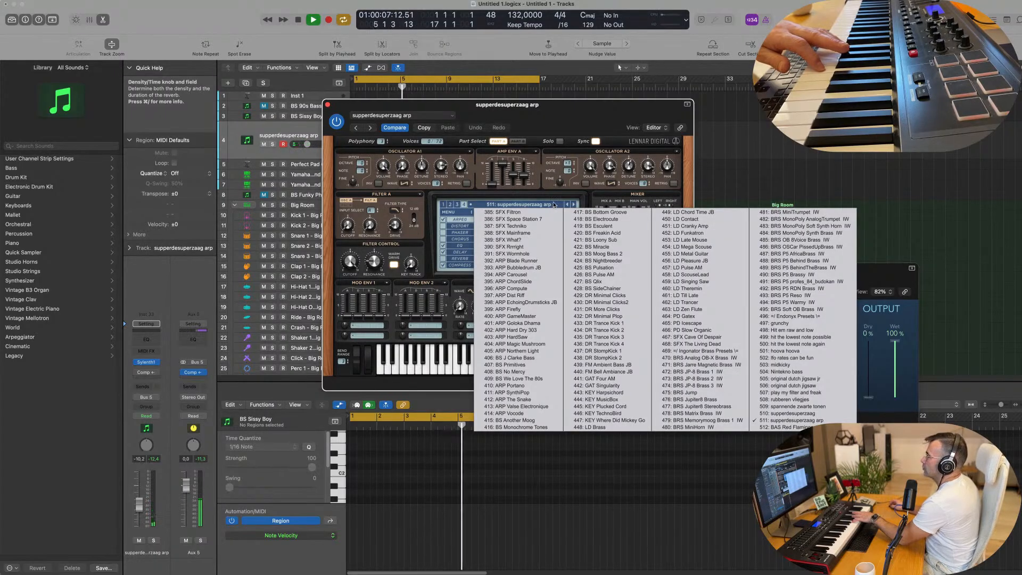
click(442, 205)
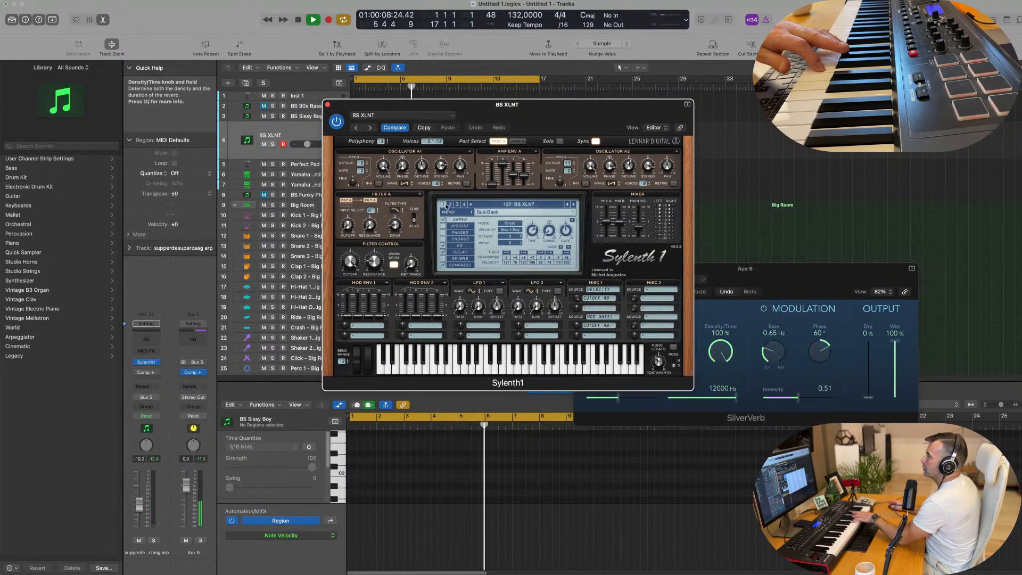
click(498, 205)
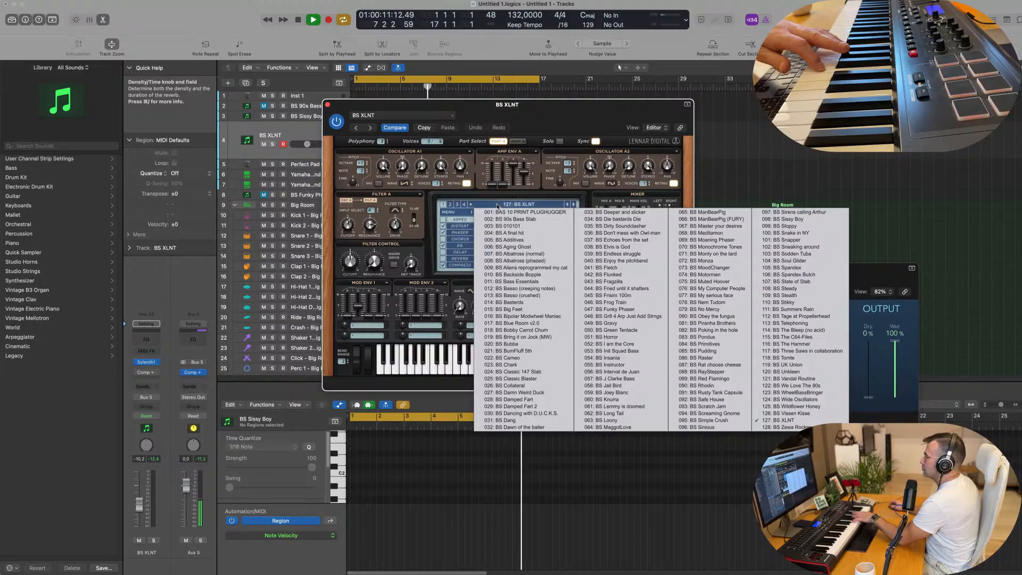
click(450, 205)
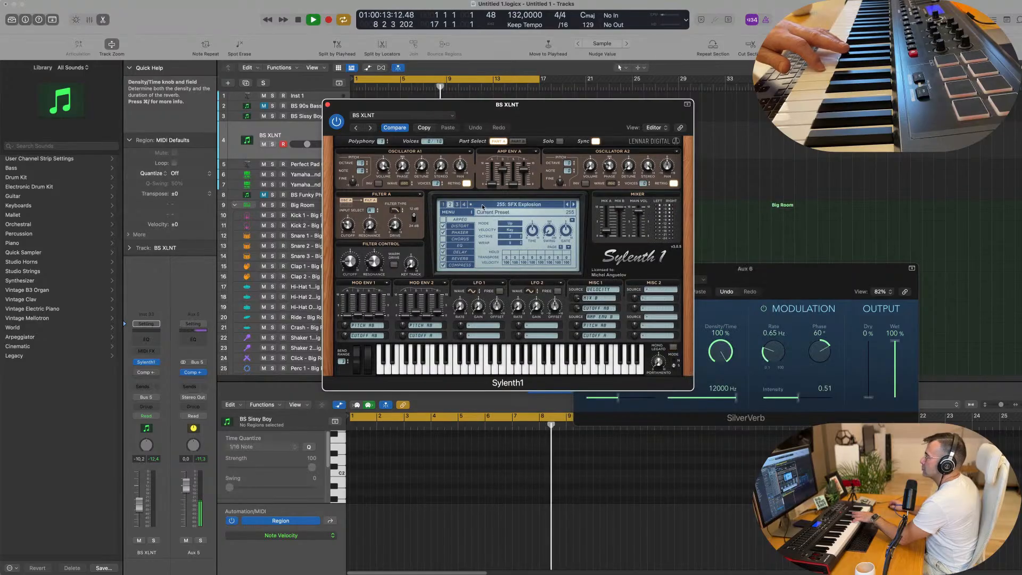
click(484, 204)
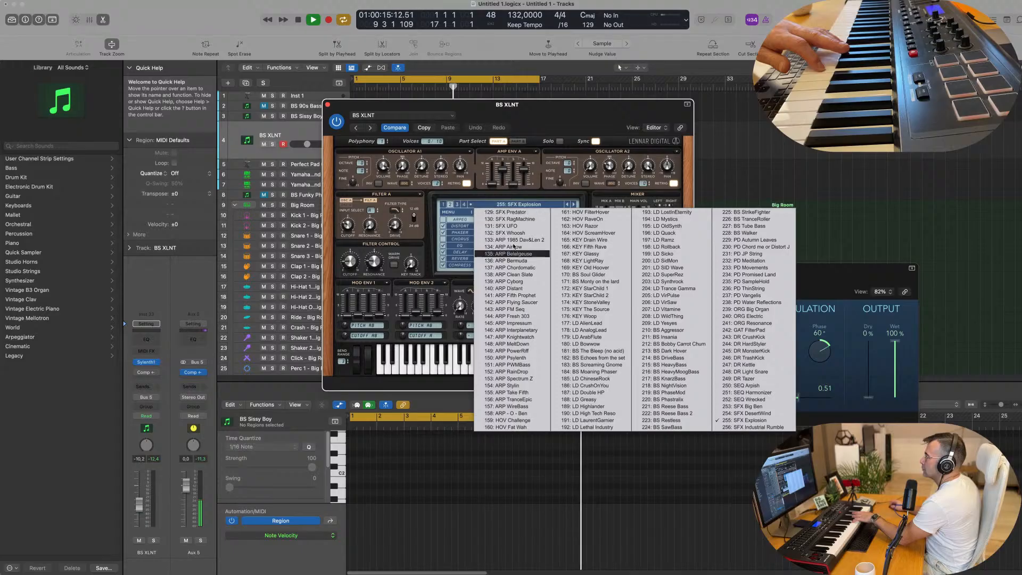
click(499, 212)
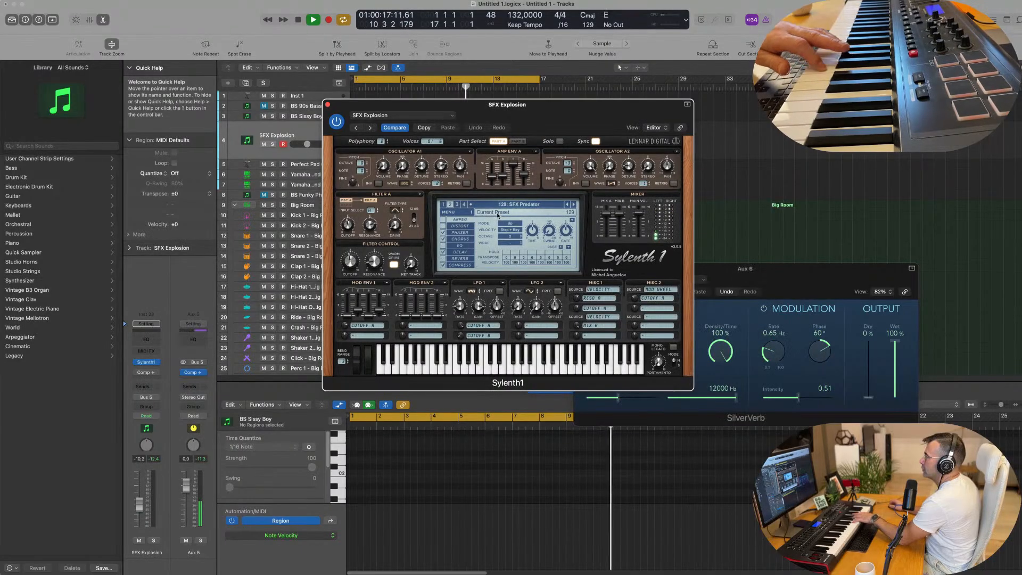
click(573, 205)
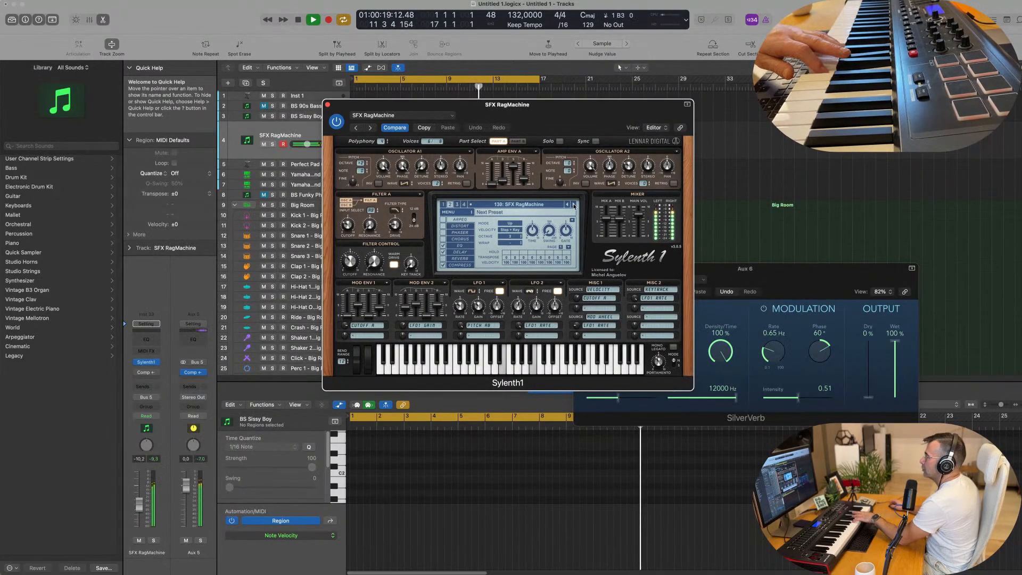
Step: Audition the Sylenth1 bank 2 presets from SFX UFO through ARP Bermuda and set the track volume to -18.0 dB
click(573, 205)
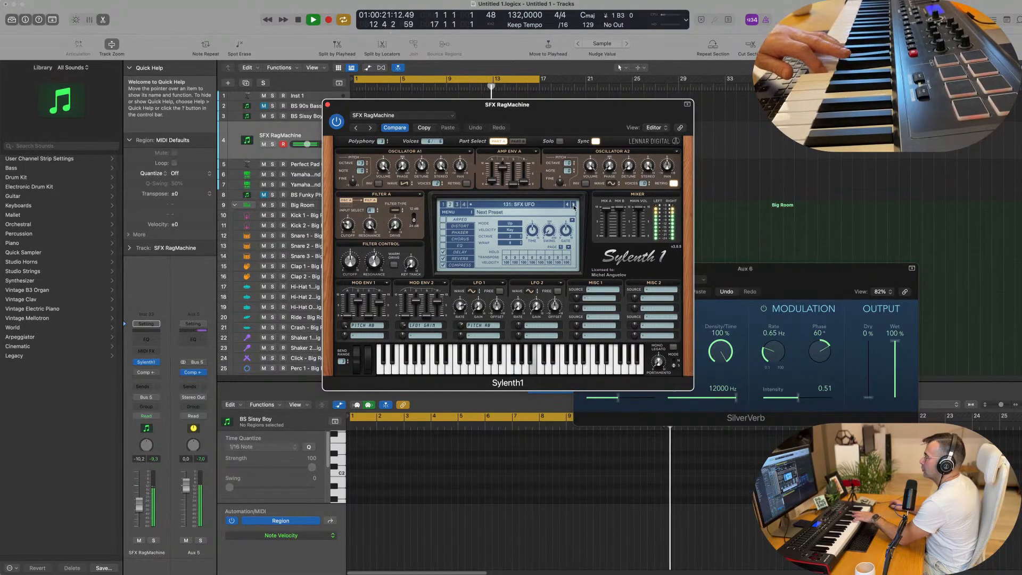
click(573, 204)
click(573, 204)
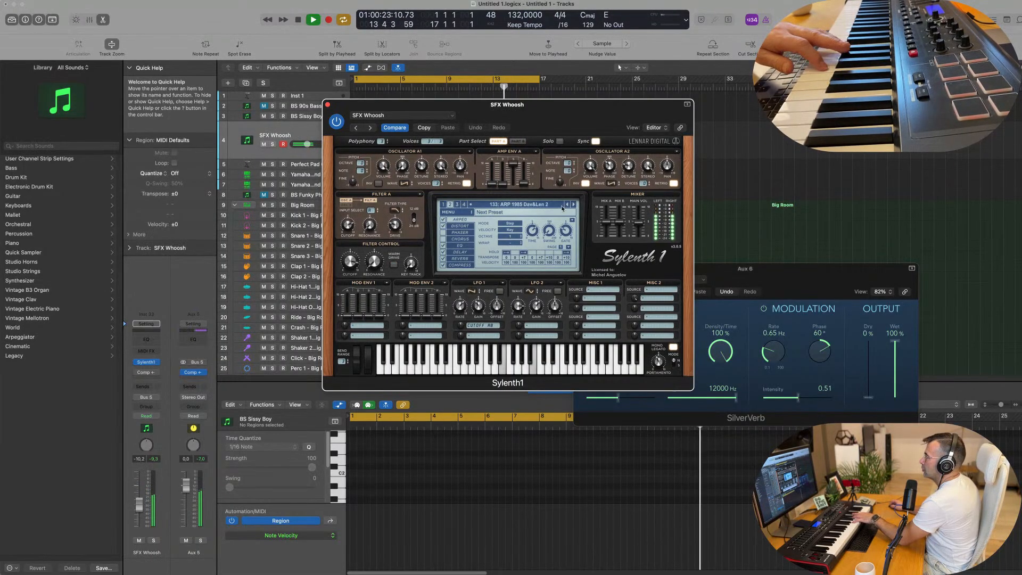
click(527, 205)
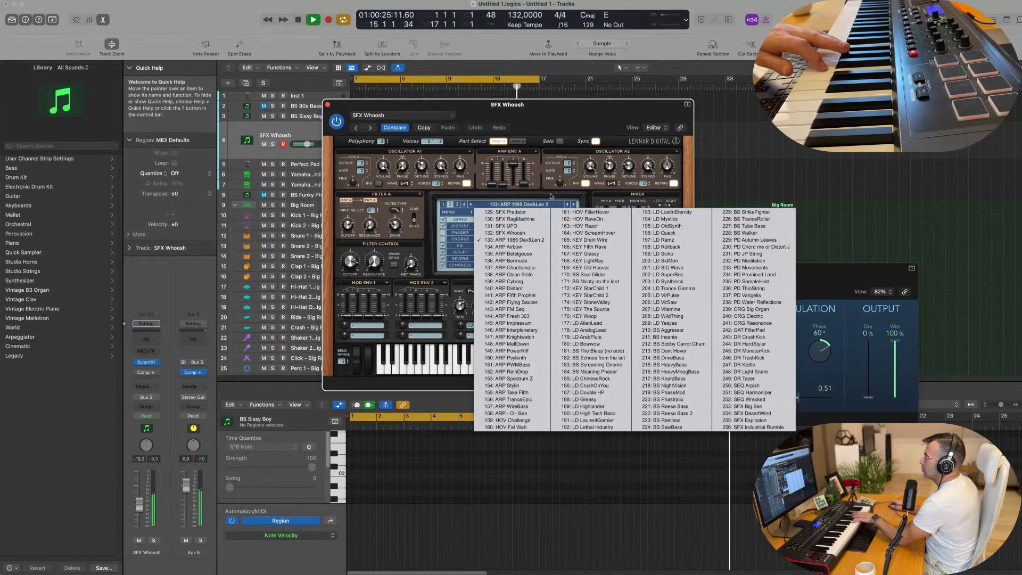
click(572, 205)
click(573, 205)
click(574, 205)
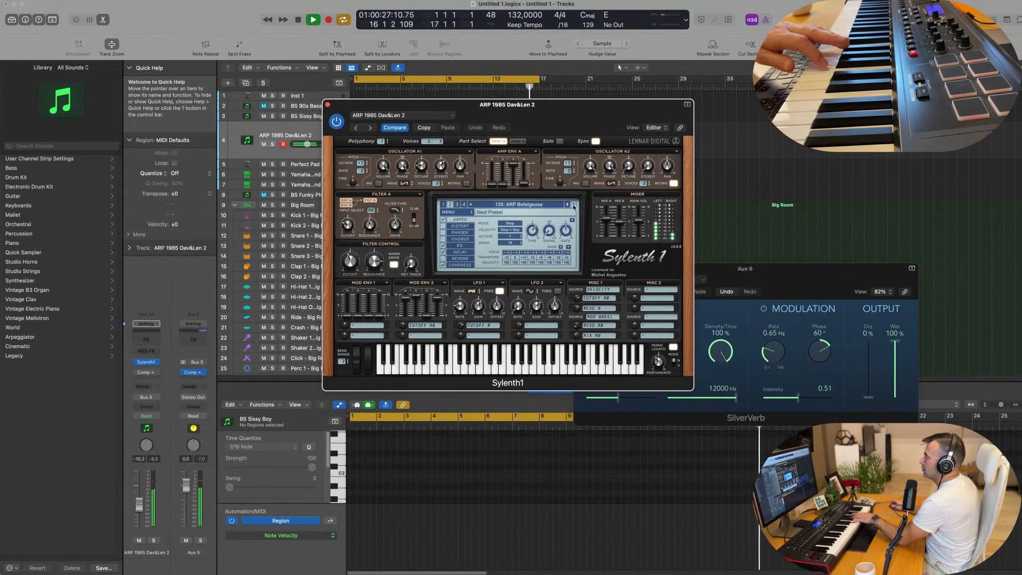
click(573, 206)
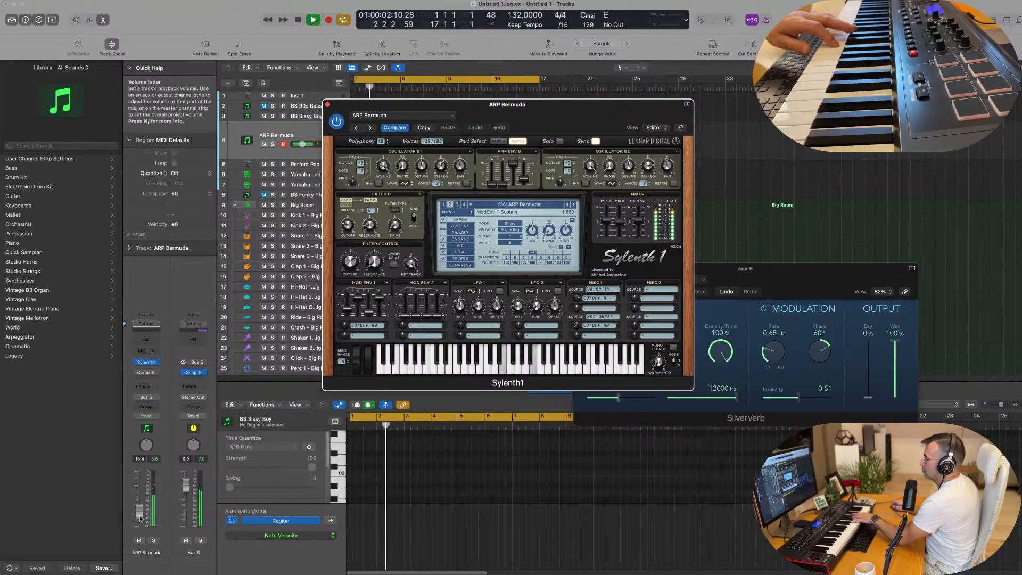
drag(140, 518, 140, 517)
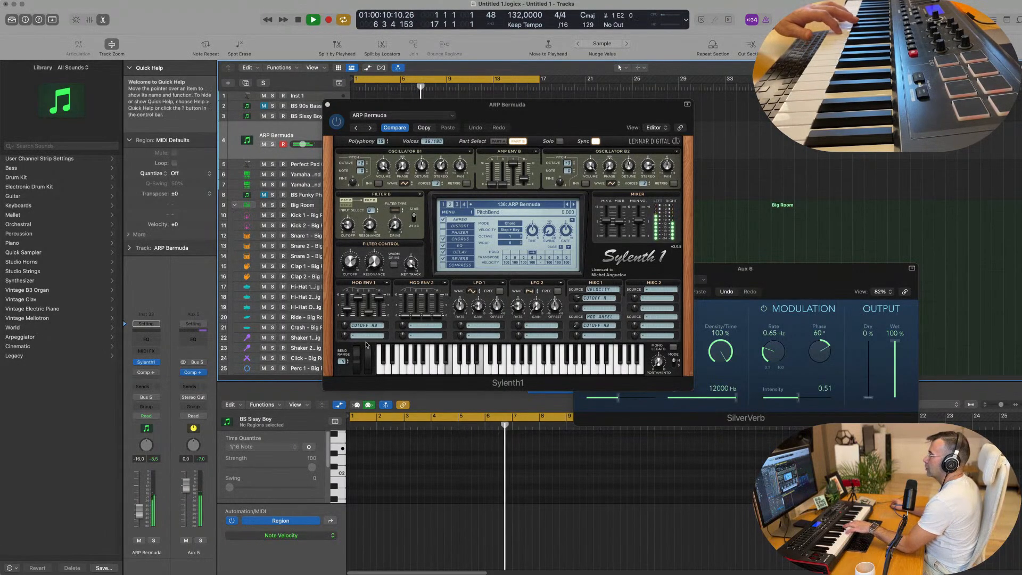
Step: Audition the Sylenth1 bank 2 presets from ARP Chordomatic through ARP Impressum
click(573, 205)
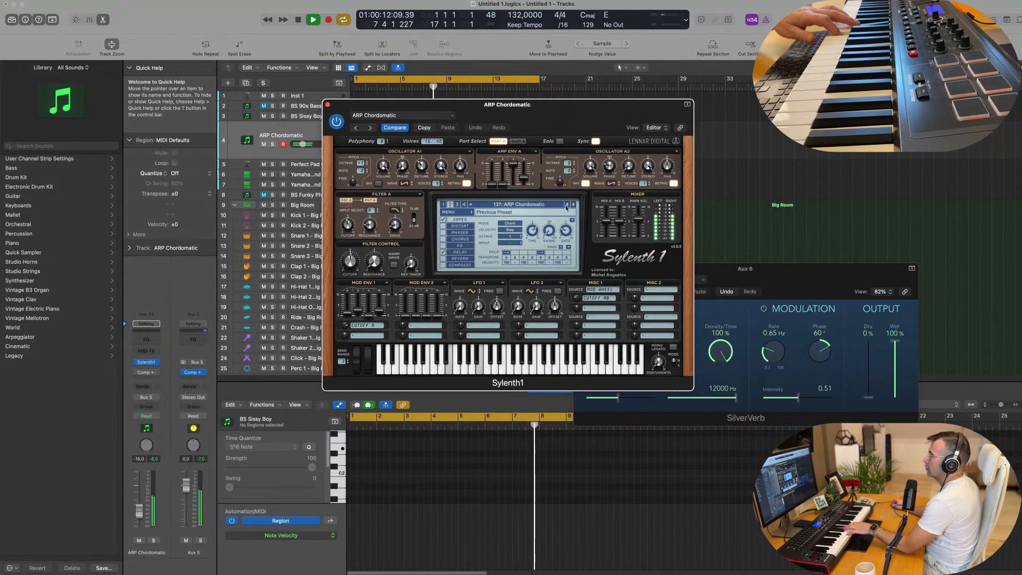
click(574, 205)
click(574, 206)
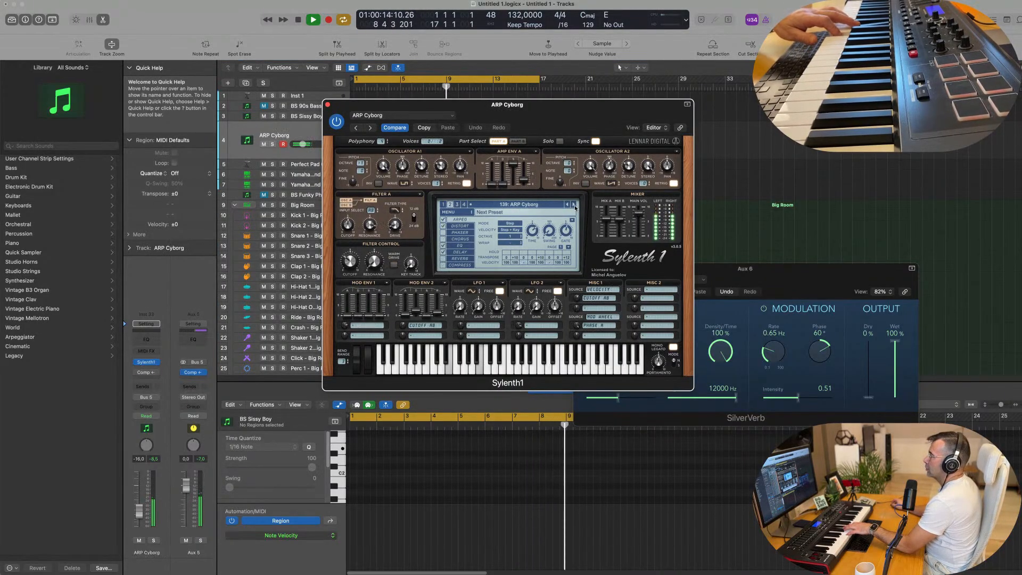
click(574, 205)
click(567, 206)
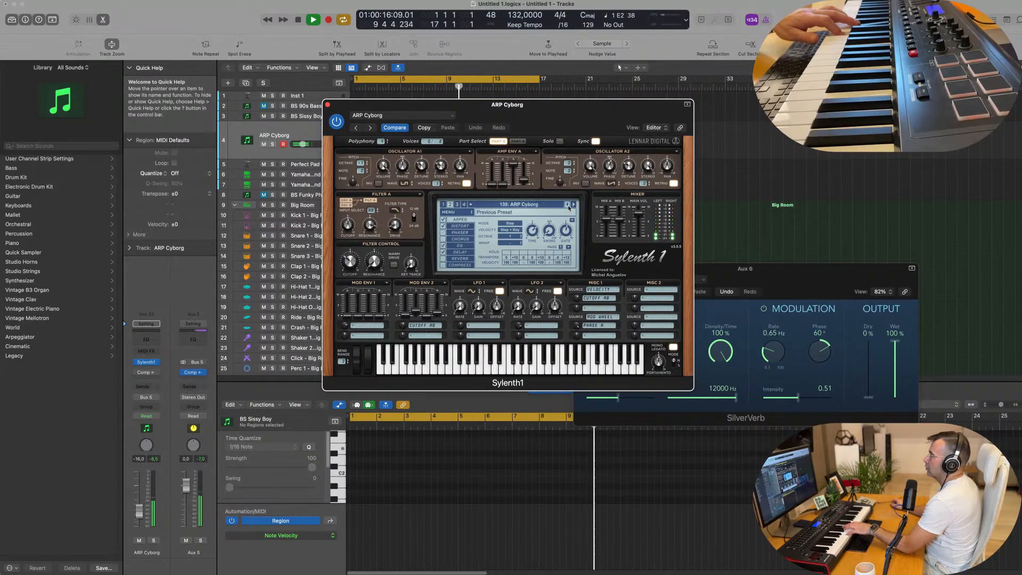
click(575, 206)
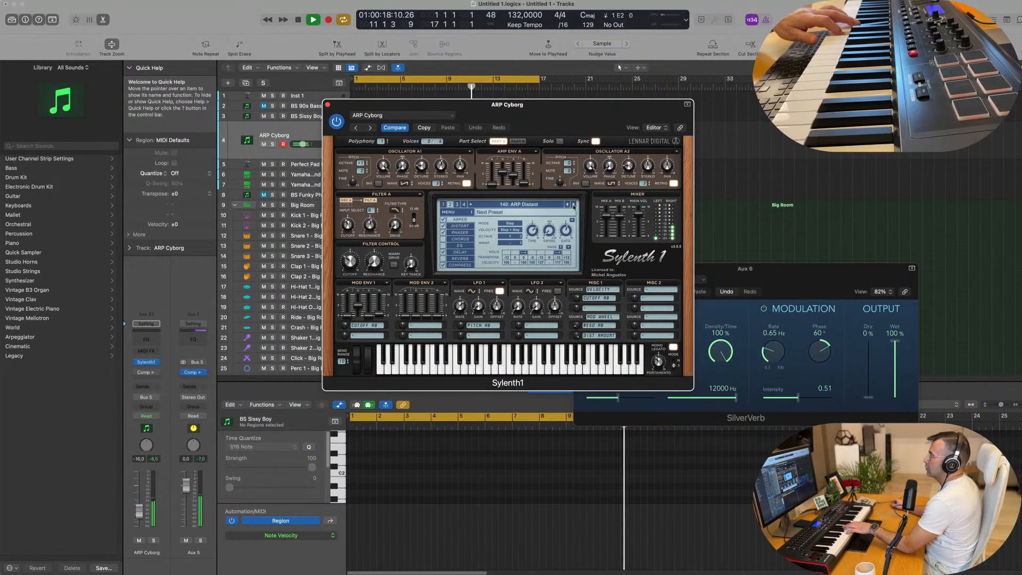
click(574, 205)
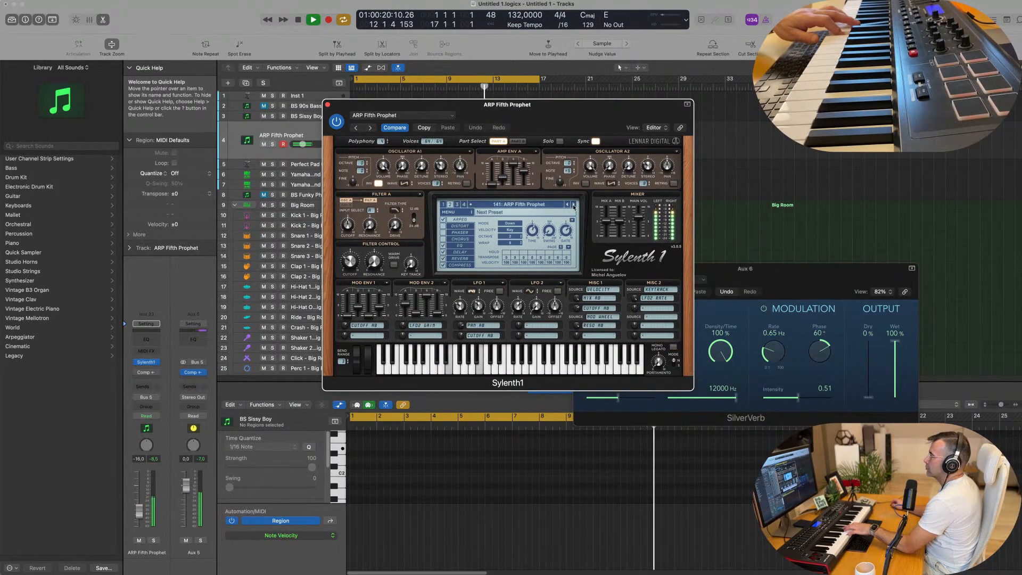
click(574, 206)
click(574, 205)
click(574, 205)
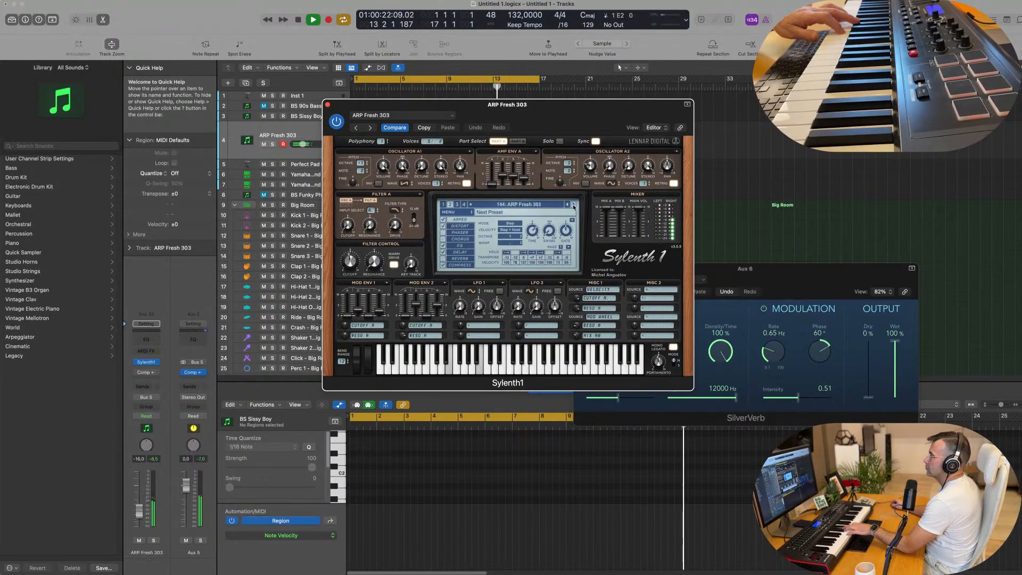
click(574, 206)
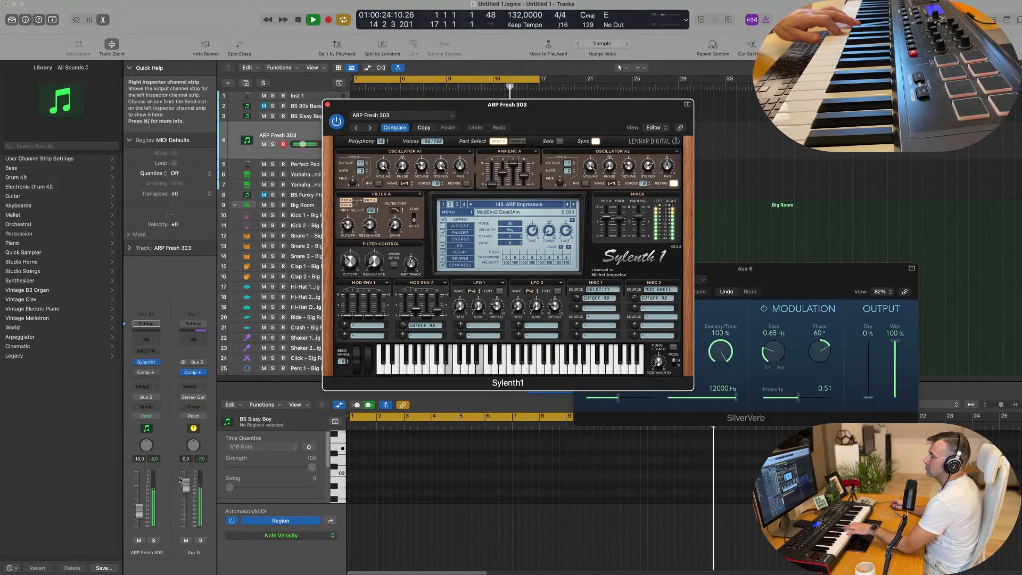
Step: Continue auditioning the bank 2 presets, from ARP Interplanetary past HOV Challenge
click(573, 205)
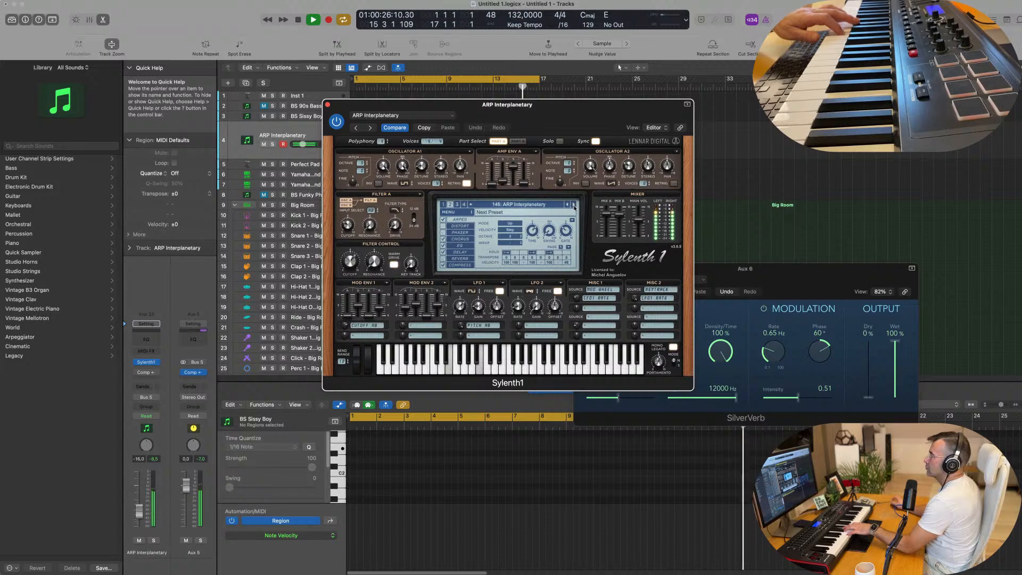
click(573, 205)
click(574, 205)
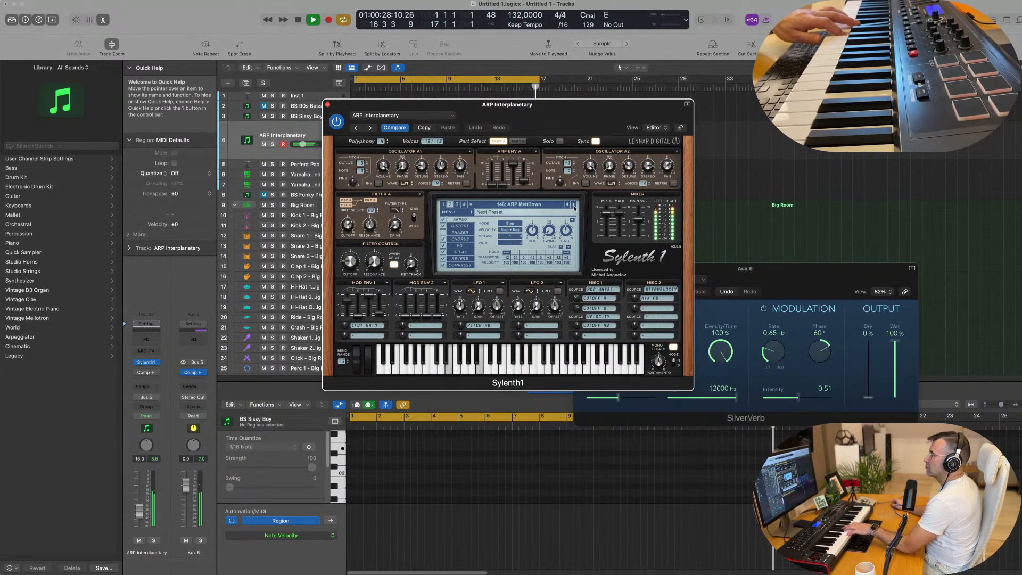
click(574, 204)
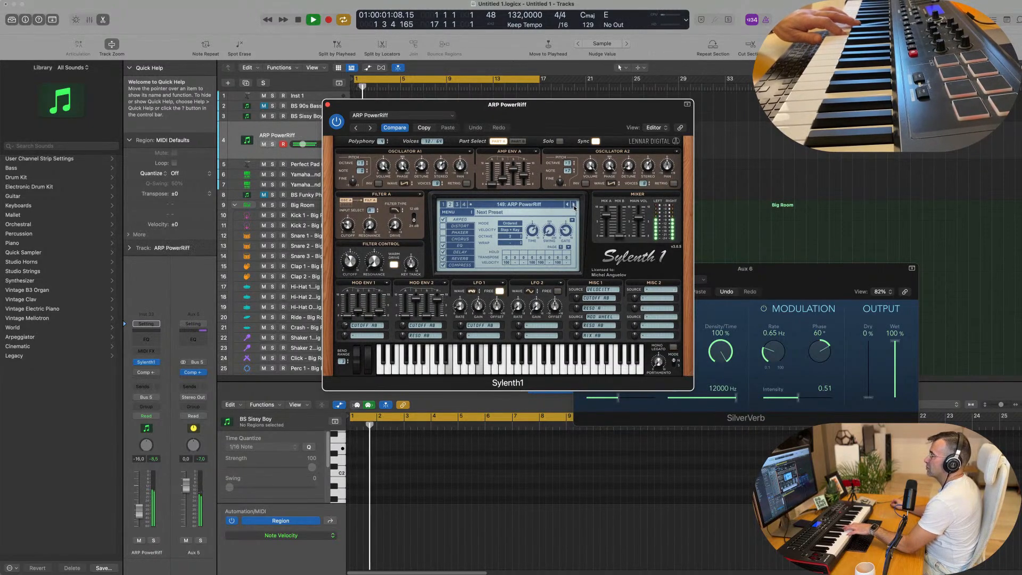
click(574, 204)
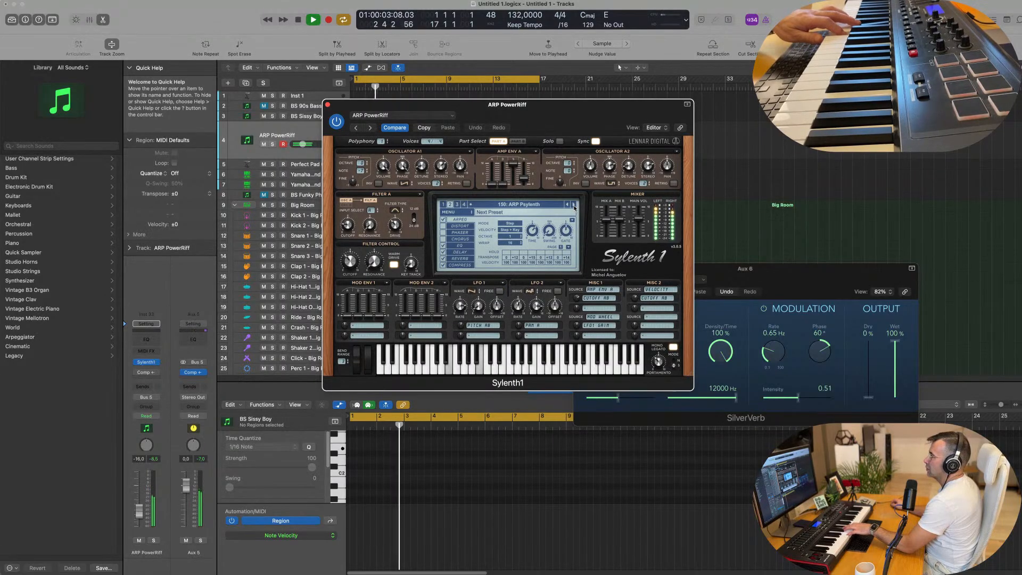
click(574, 204)
click(574, 205)
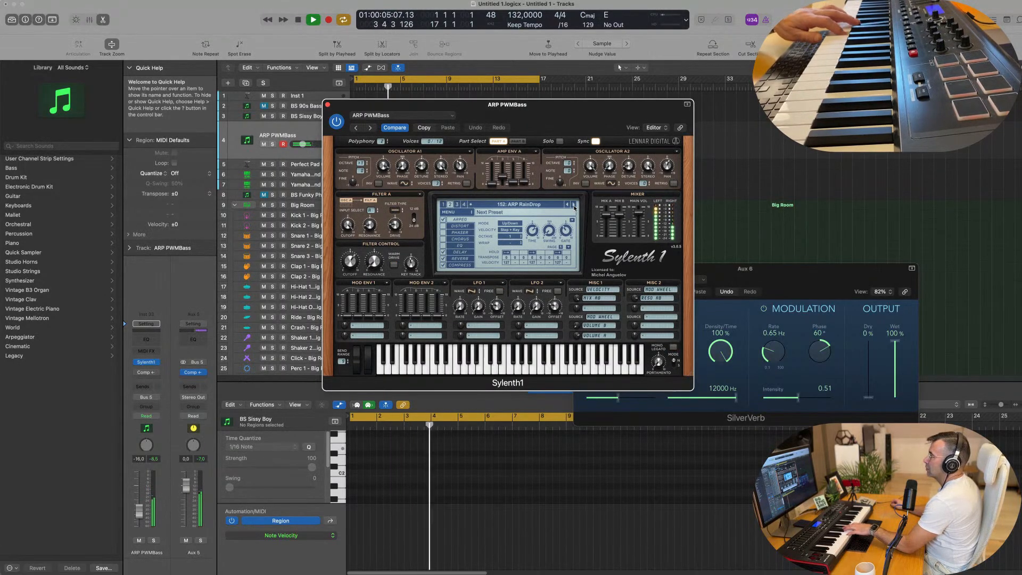
click(573, 205)
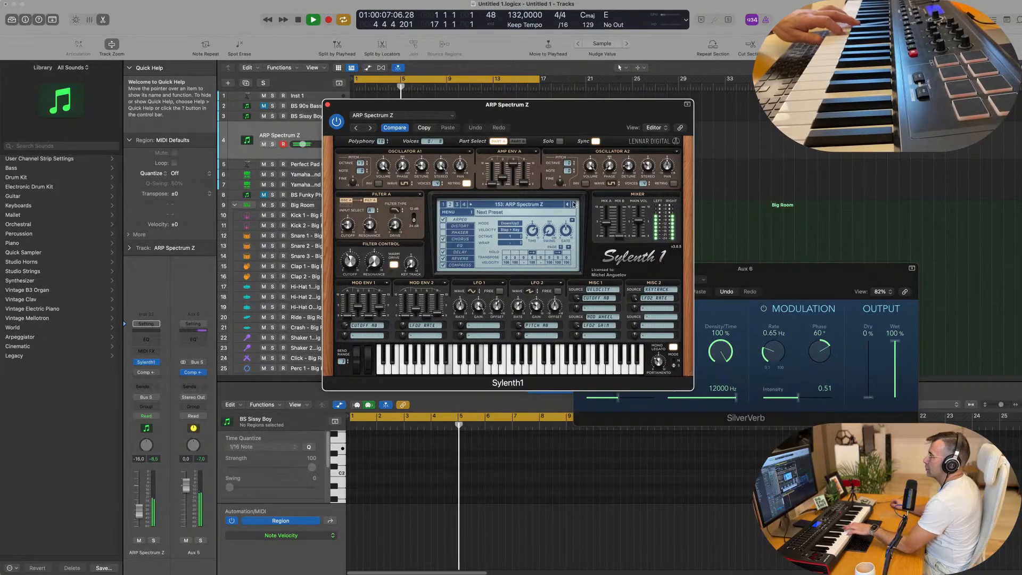
click(574, 205)
click(574, 205)
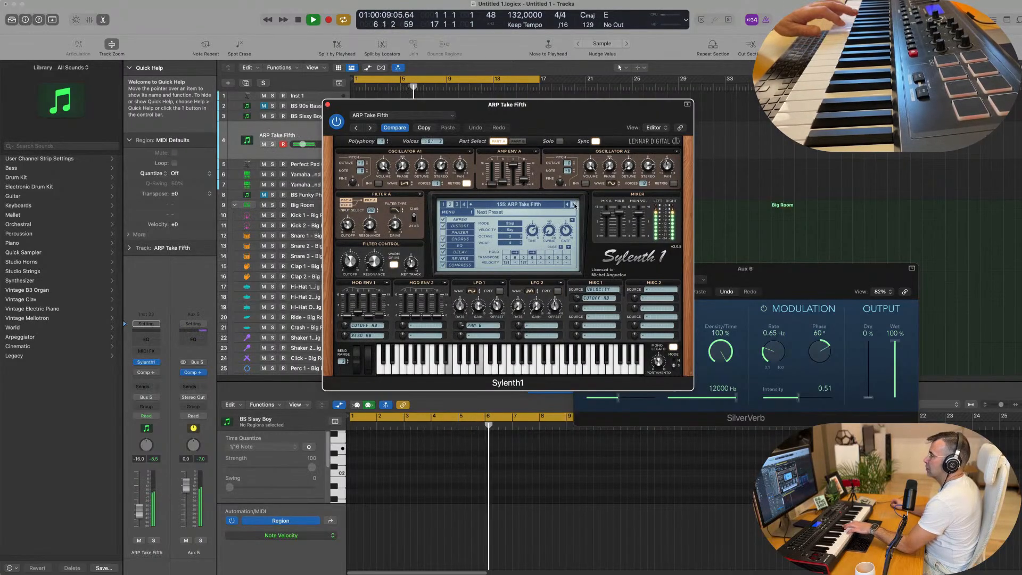
click(575, 205)
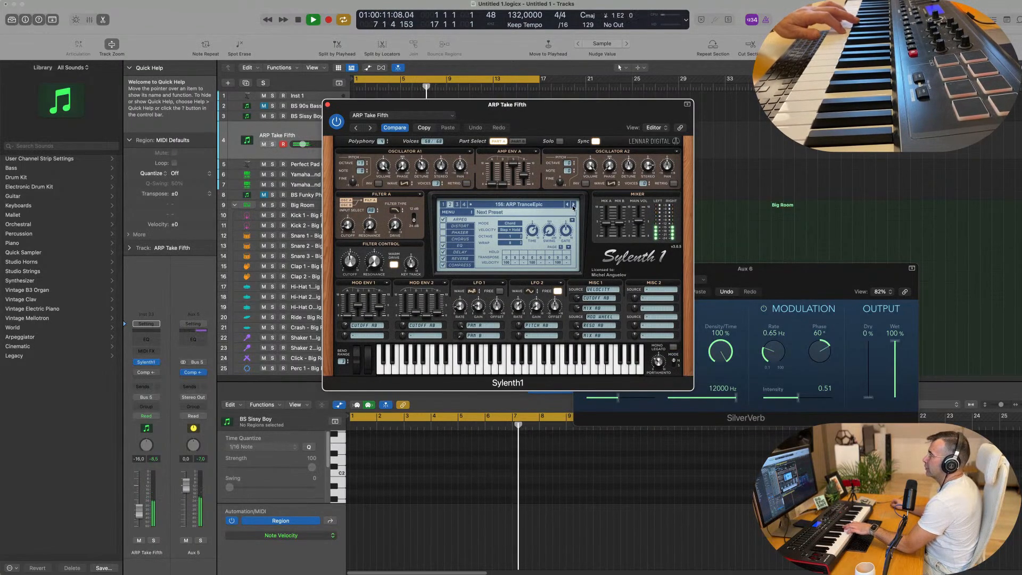
click(573, 206)
click(574, 206)
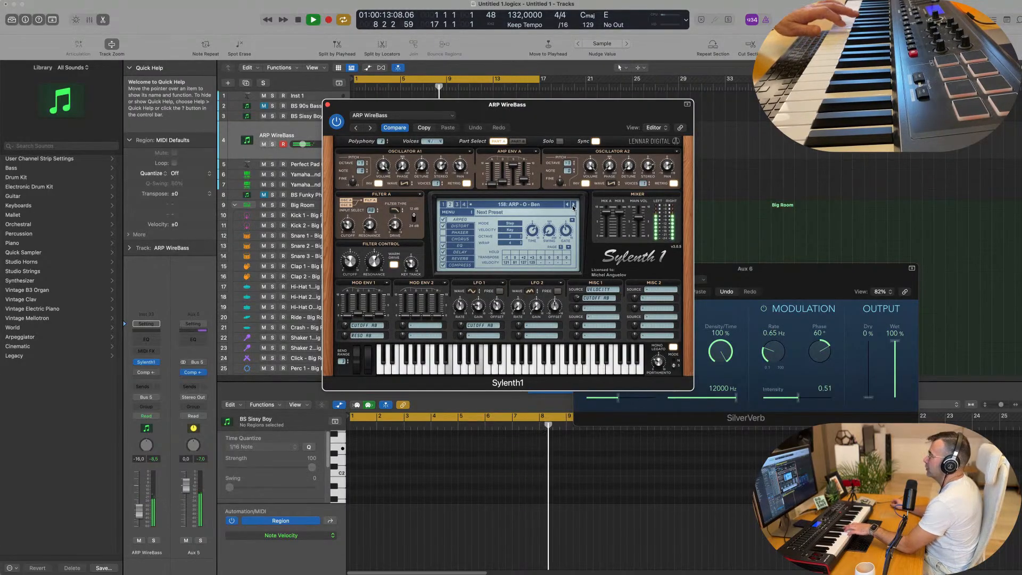
click(573, 206)
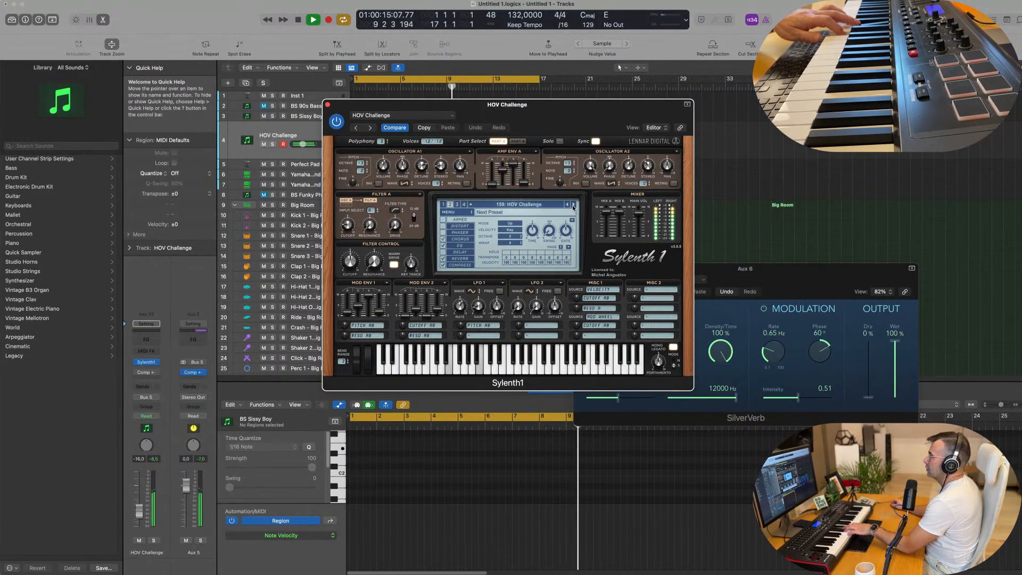
click(574, 206)
Step: Switch Sylenth1 back to bank 1 on the BS Dawn of the baiter preset
click(444, 205)
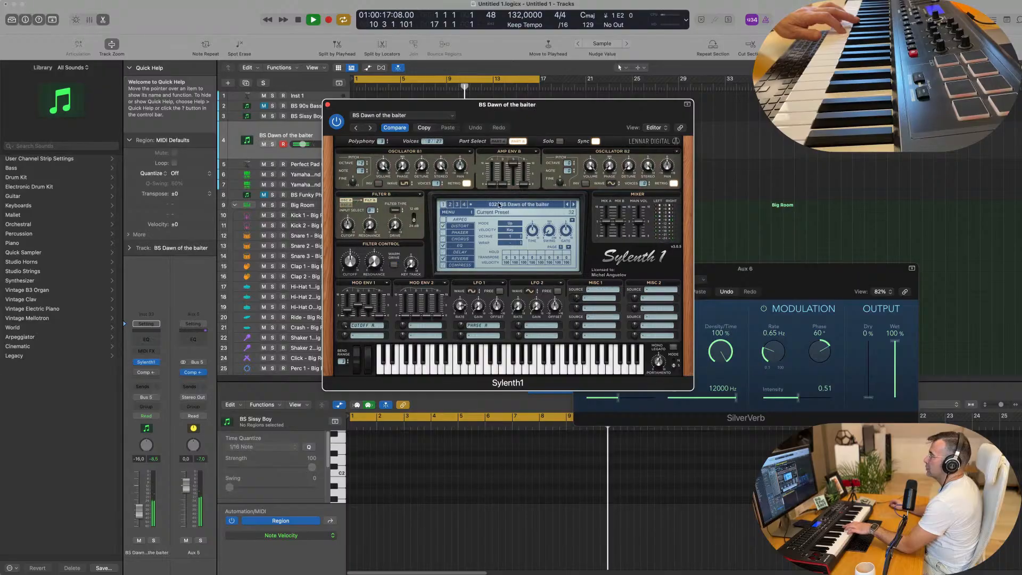
click(499, 205)
click(475, 205)
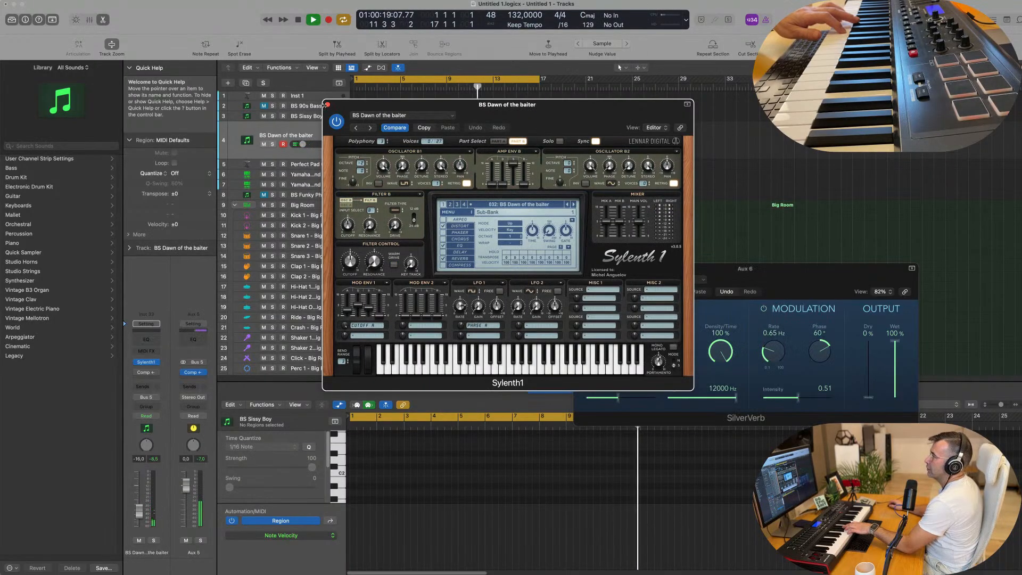
Step: Close the Sylenth1 window and replace Sylenth1 on track 4 with a stereo Retro Synth
click(328, 104)
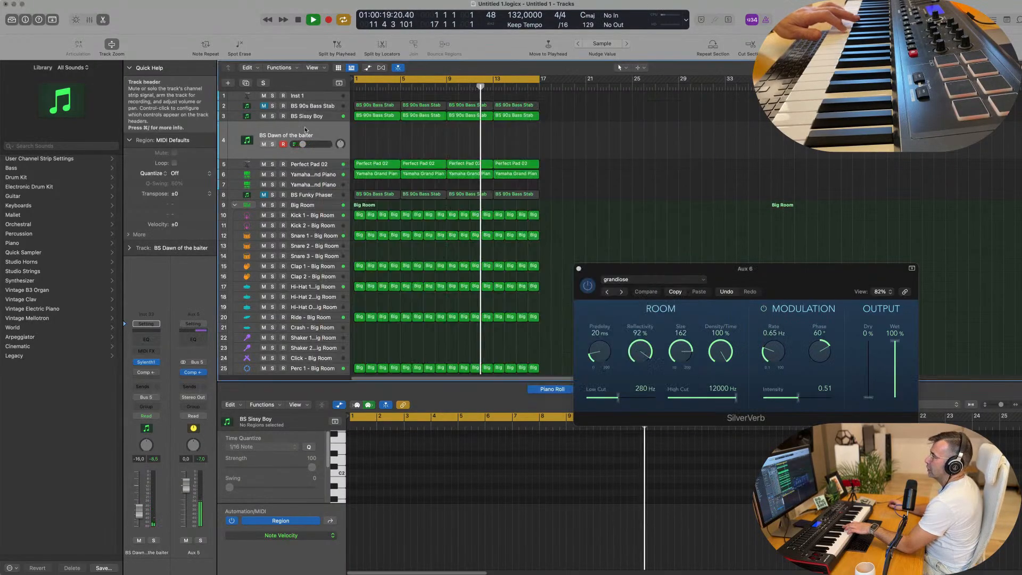
click(156, 363)
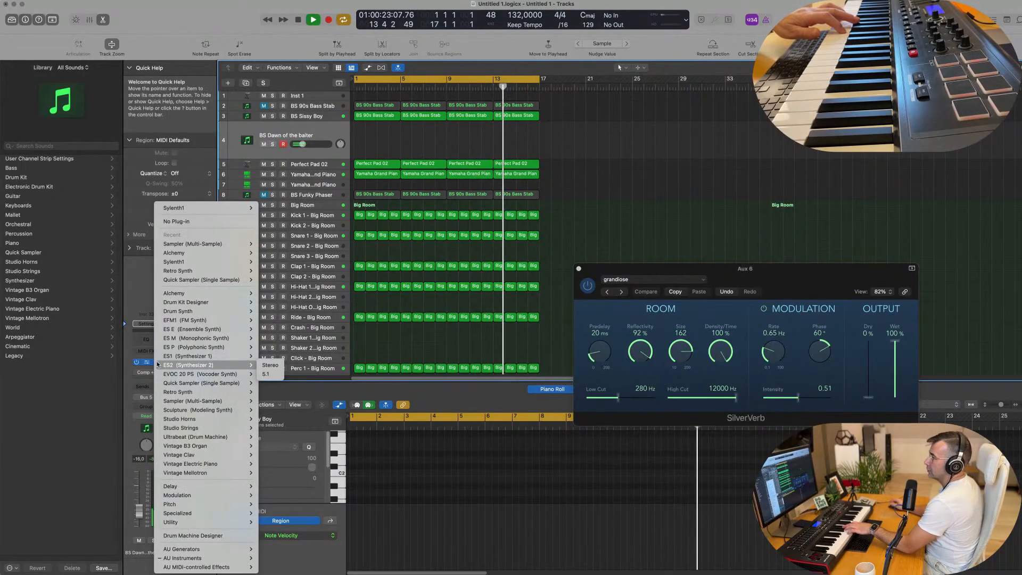
mouse_move(182, 395)
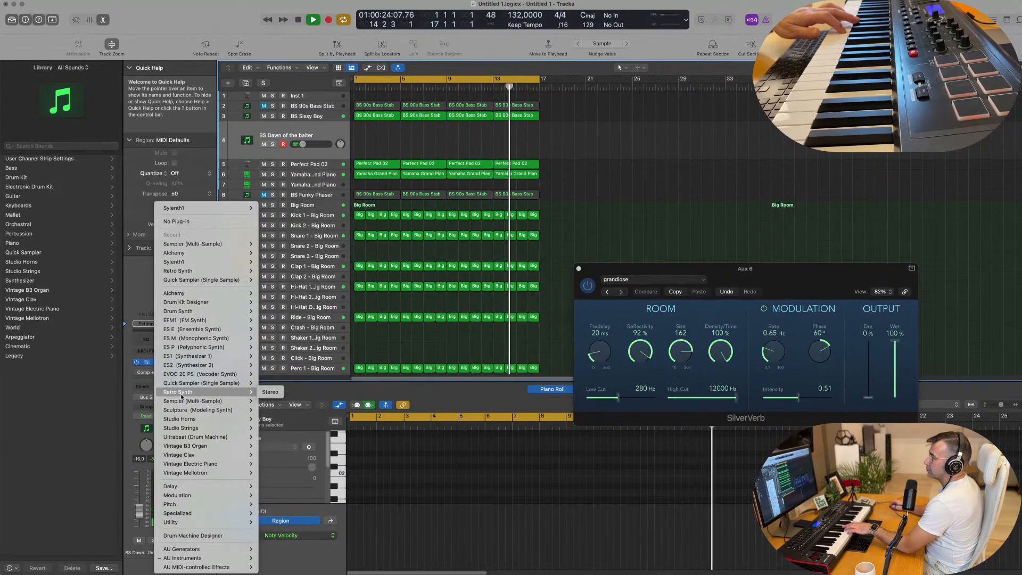
click(270, 392)
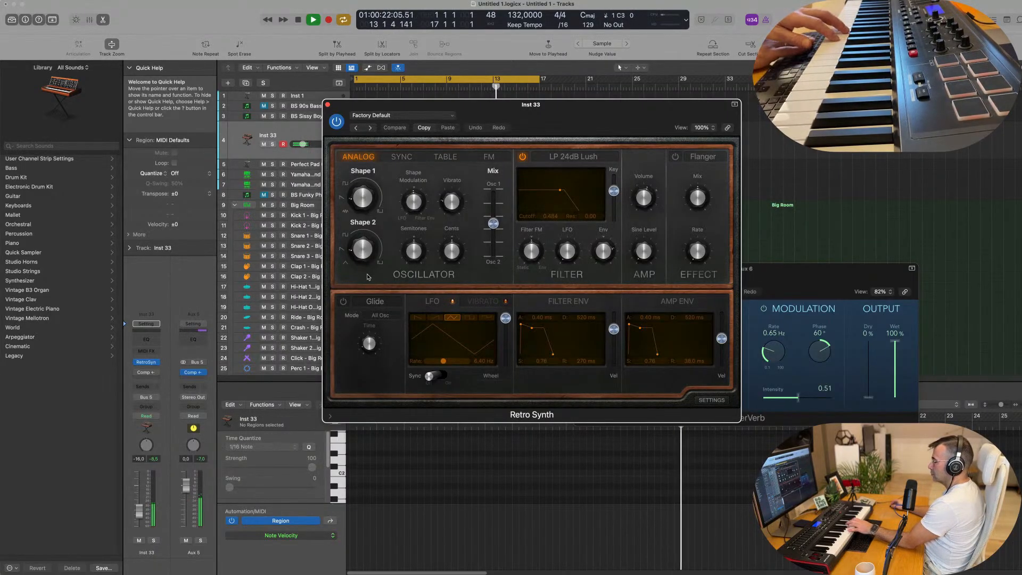
Step: Record a four-bar Retro Synth part on track 4 and move the synth window clear of the regions
key(r)
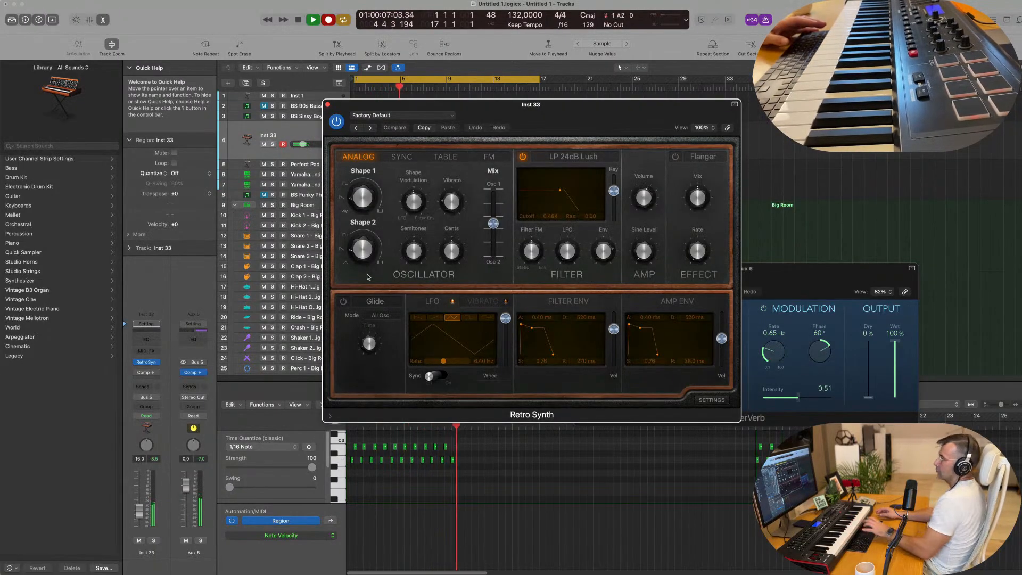
key(space)
drag(454, 105, 794, 109)
click(505, 136)
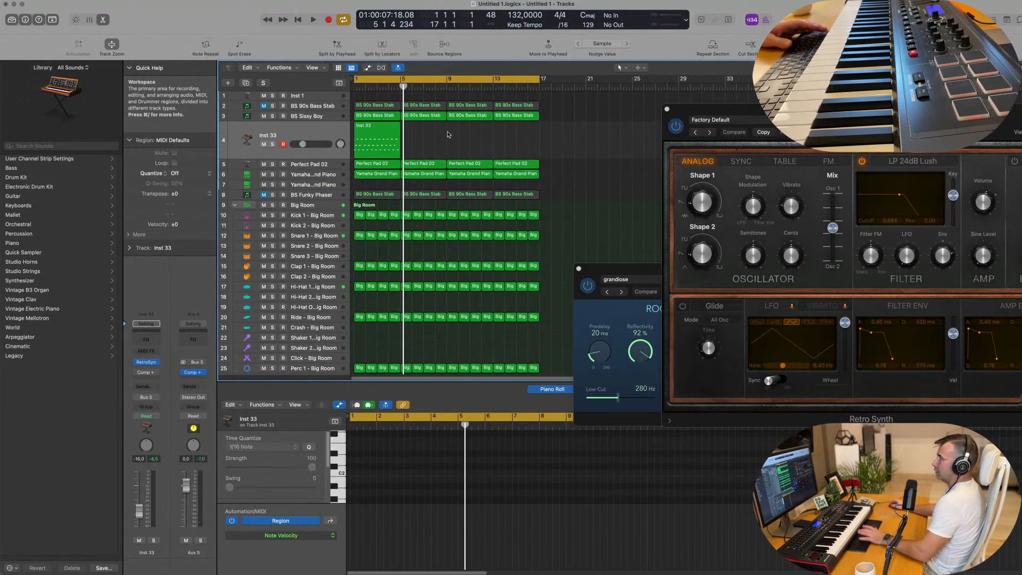
Step: Play back the recorded Retro Synth region and examine its notes up close in the Piano Roll
click(383, 490)
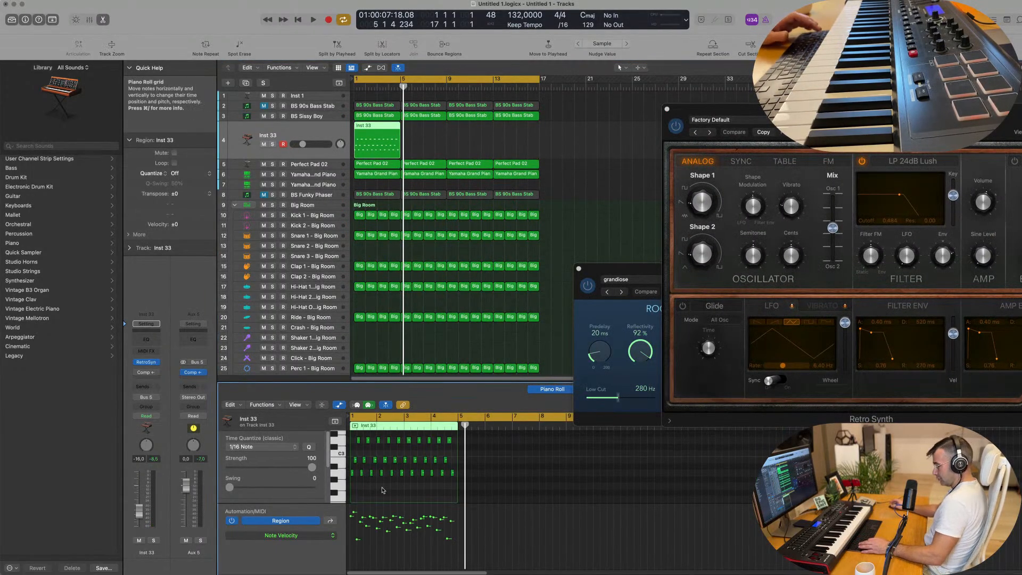
key(space)
scroll(390, 487, right, 5)
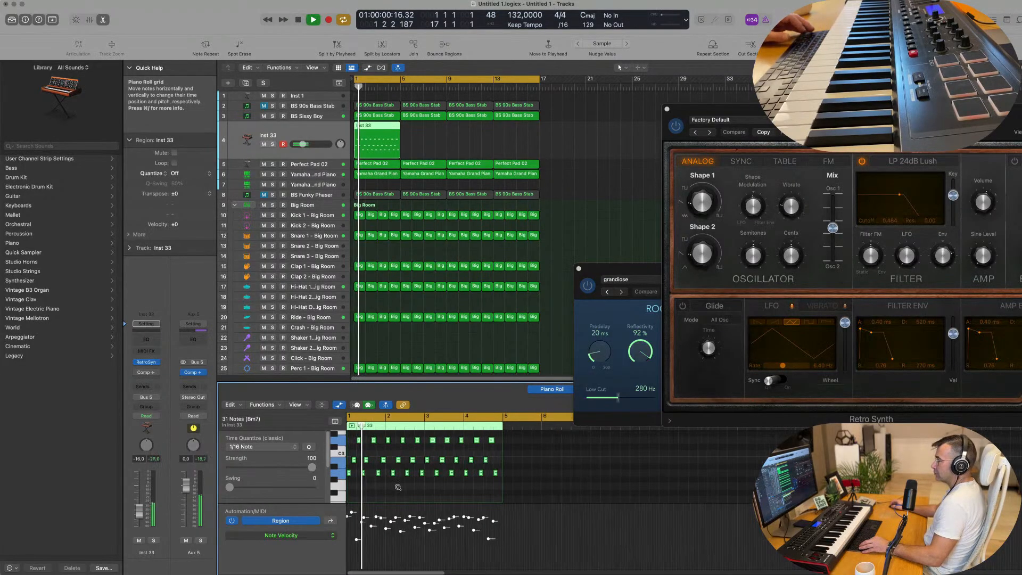
scroll(423, 492, right, 4)
key(space)
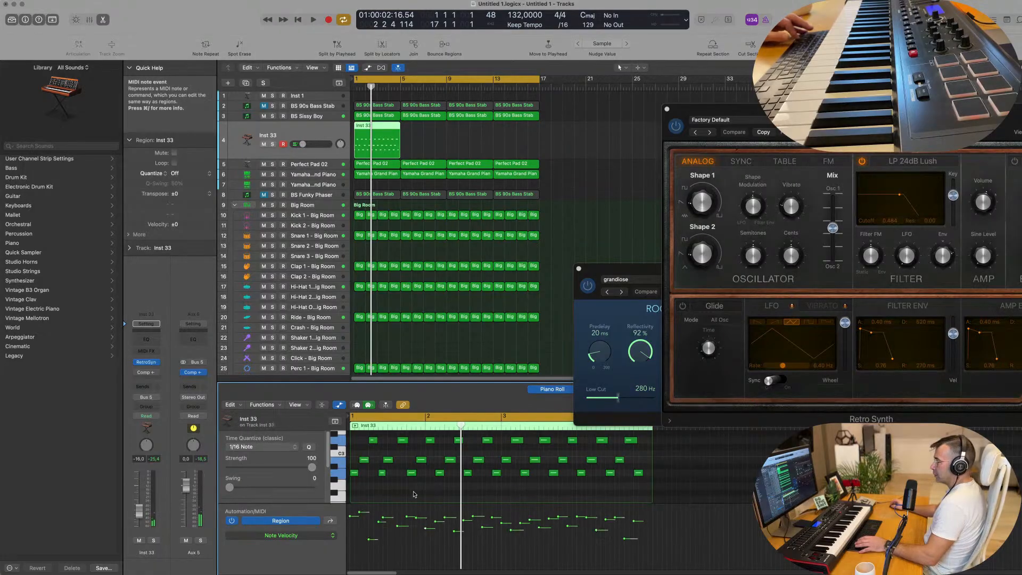
key(space)
scroll(420, 490, right, 3)
scroll(417, 492, left, 2)
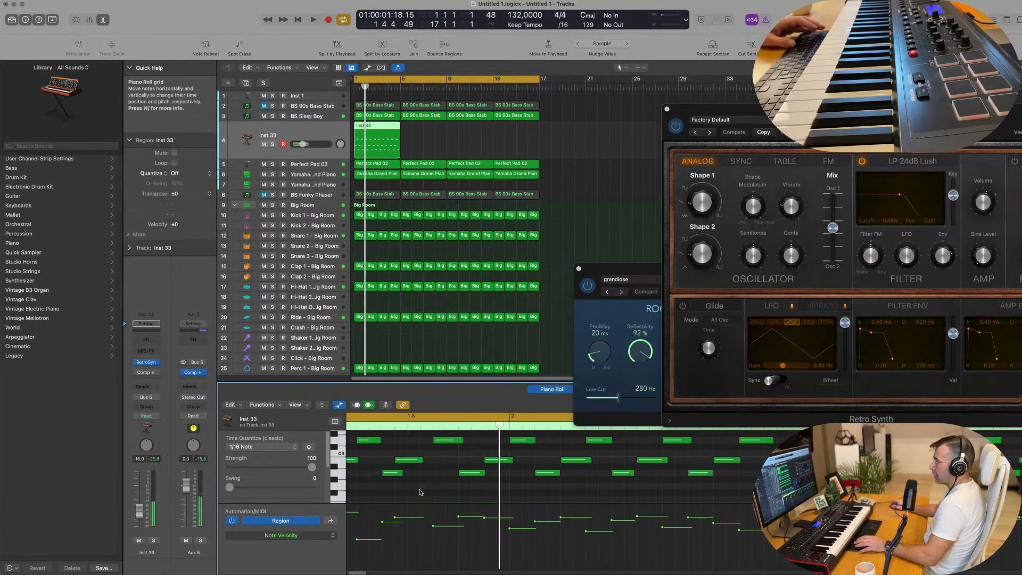
Step: Replay the four-bar Retro Synth region from its start and examine the whole note pattern in the Piano Roll
key(space)
key(space)
key(space)
key(space)
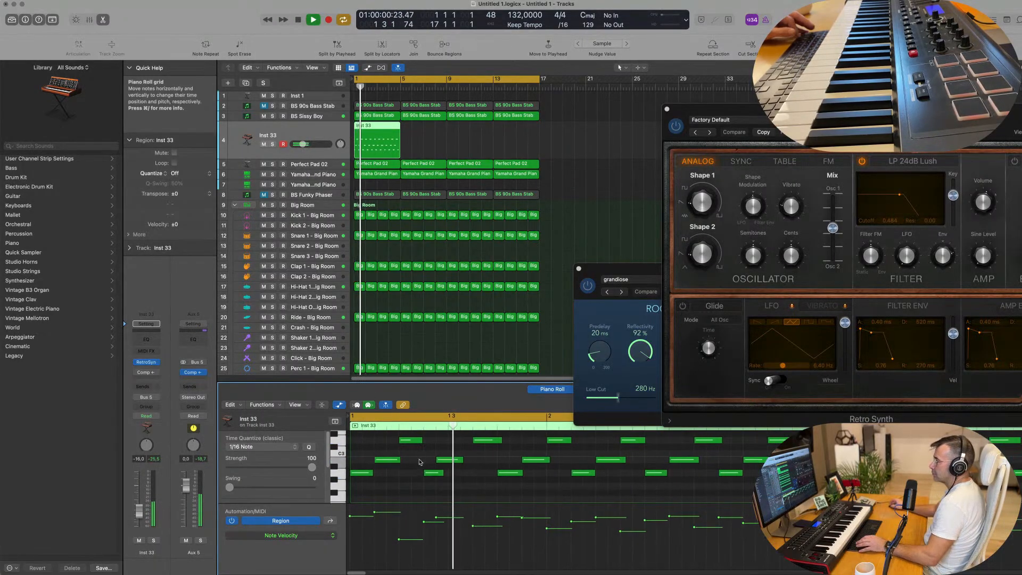
scroll(464, 466, left, 2)
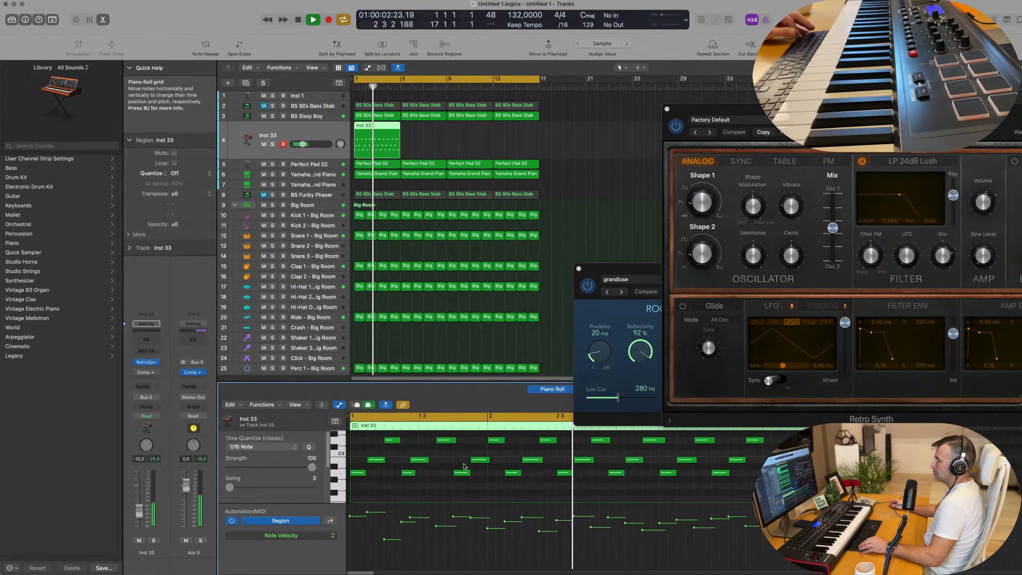
scroll(467, 466, left, 2)
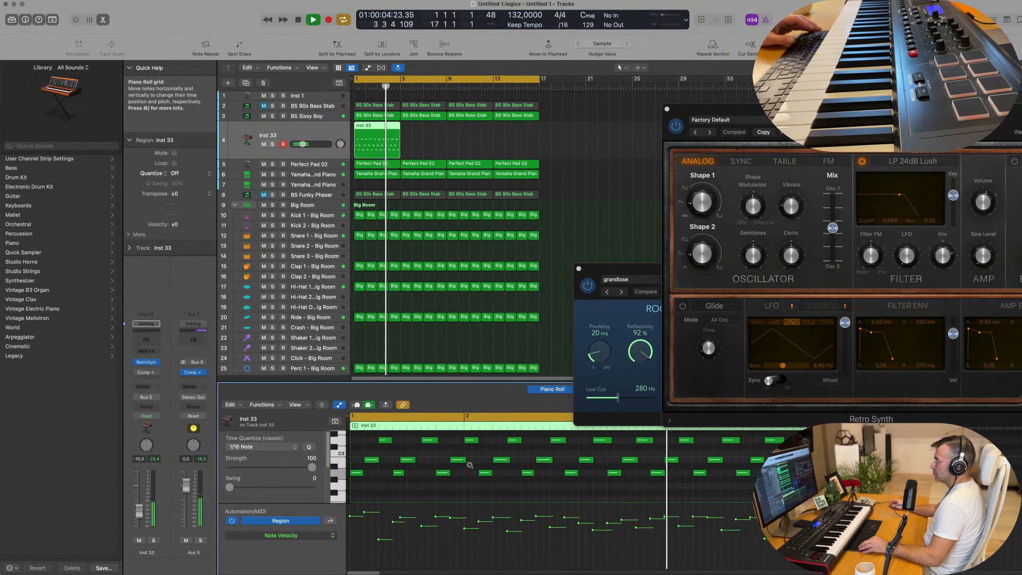
scroll(470, 464, left, 1)
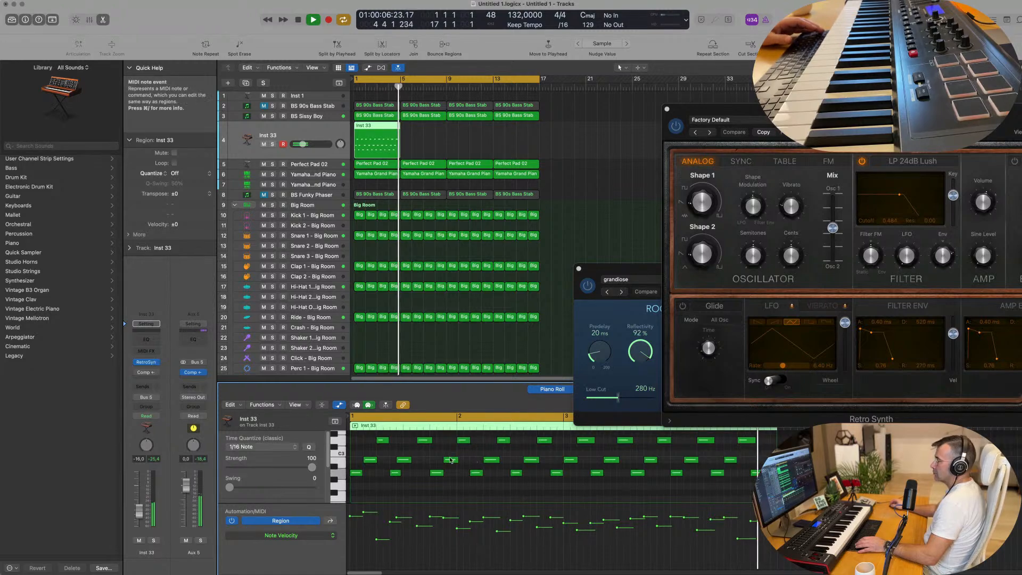
key(space)
Step: Delete the opening bar's notes from the Inst 33 region and move all remaining notes to start at 1 1 1 1
drag(477, 439, 362, 481)
drag(362, 444, 460, 488)
key(super+a)
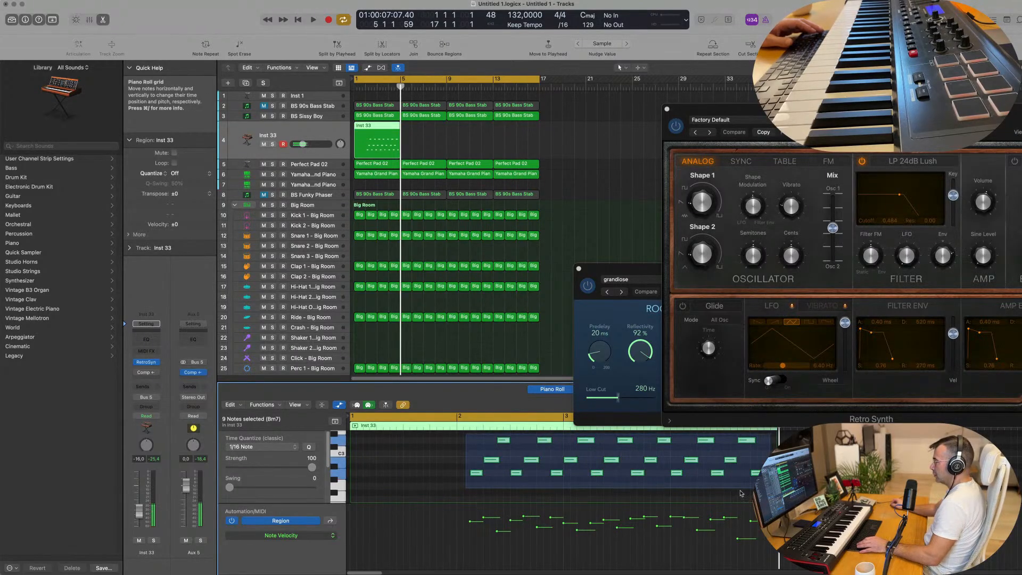
drag(477, 473, 356, 473)
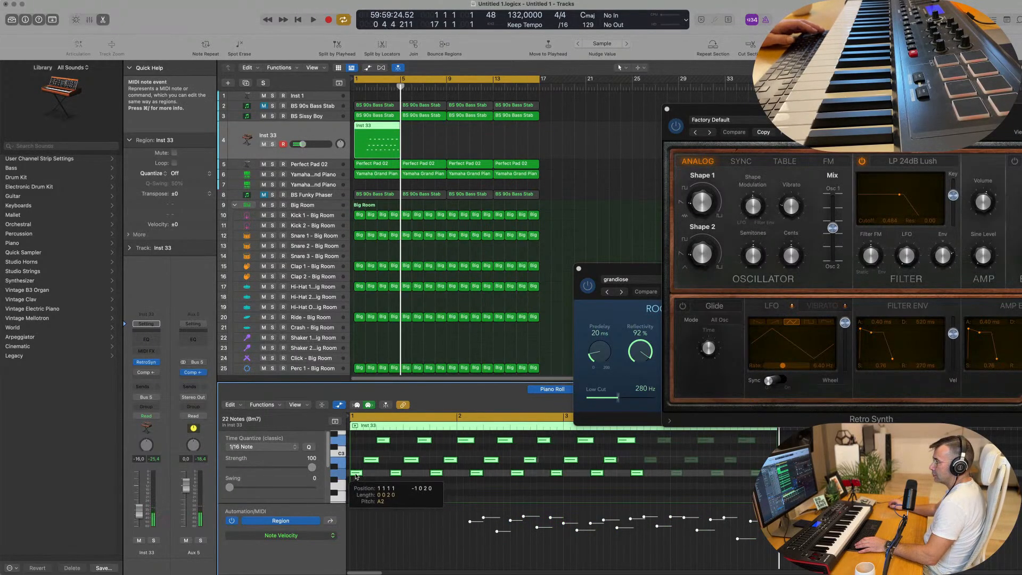
Step: Play back the shifted Retro Synth notes several times from the start of the region to check their timing
key(space)
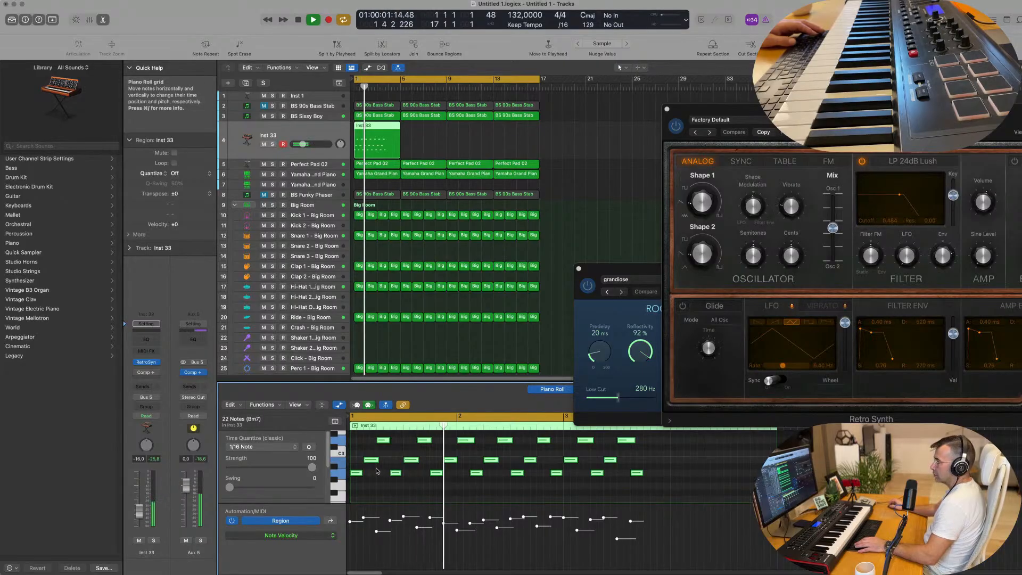
key(space)
key(space)
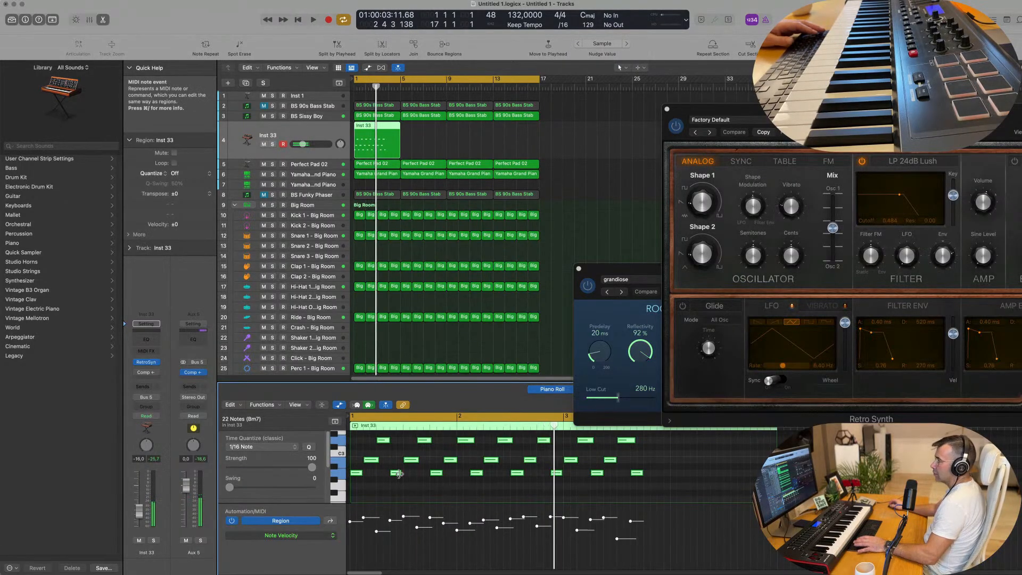
click(415, 483)
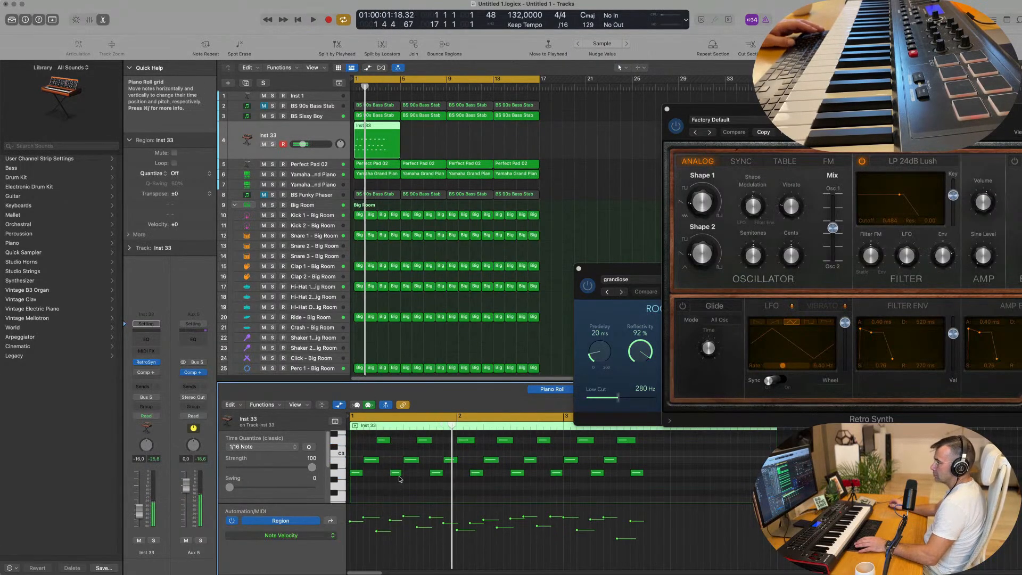
key(space)
key(space)
key(space)
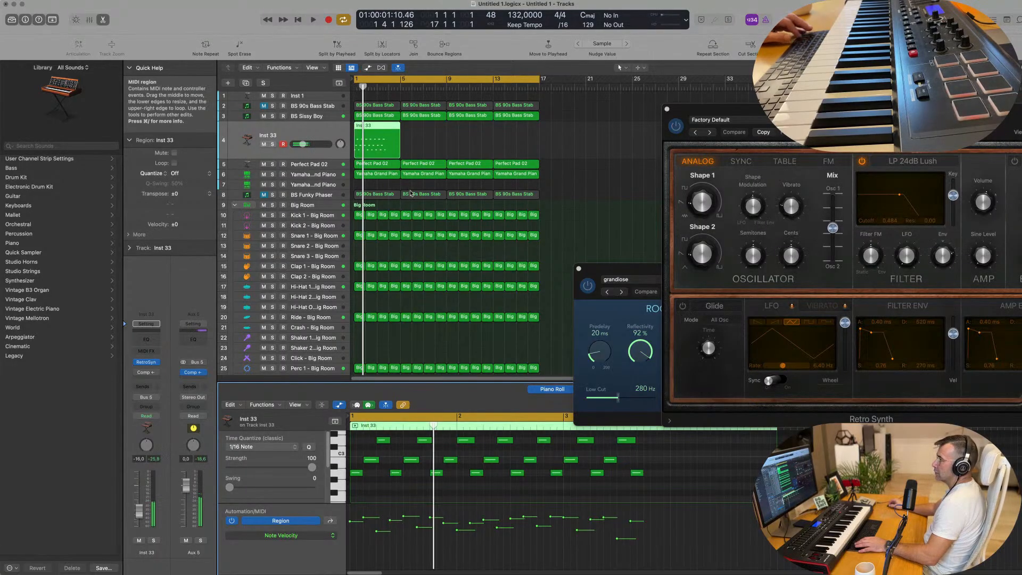
Step: Split the Inst 33 region at bar 2, splitting the crossing notes, and delete the part after bar 1
scroll(380, 132, up, 3)
scroll(380, 132, up, 2)
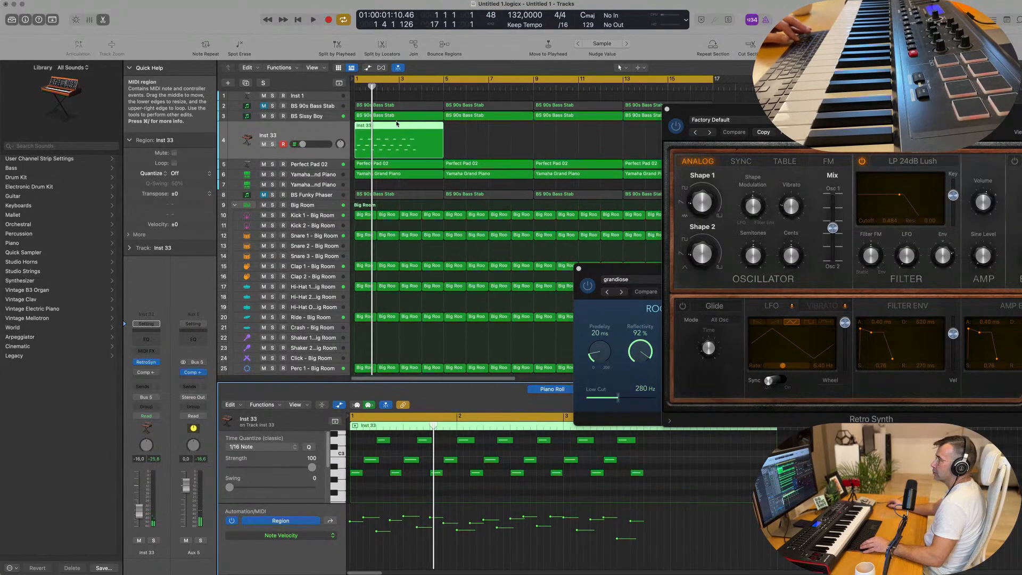
super+click(374, 126)
key(super+t)
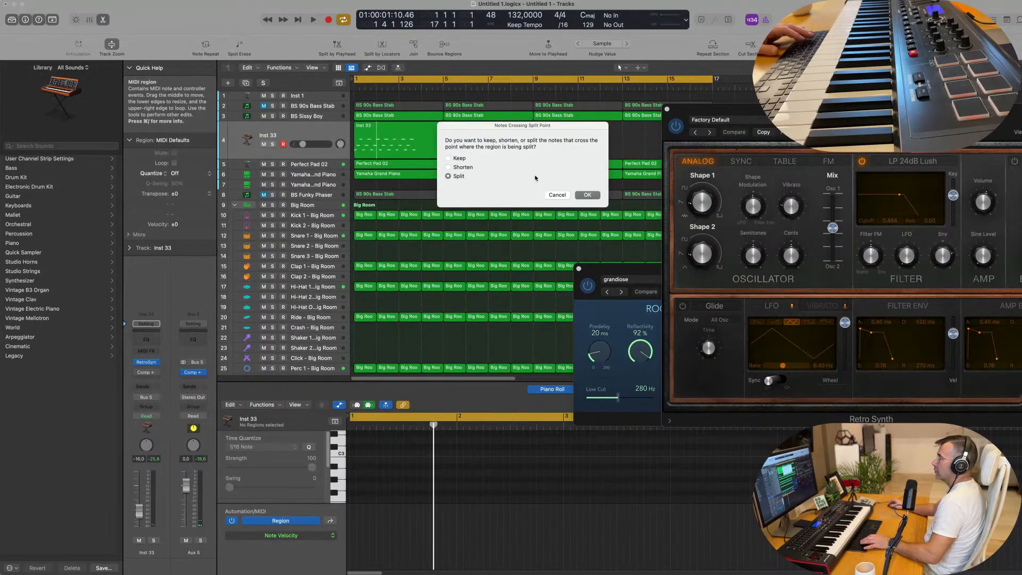
click(588, 196)
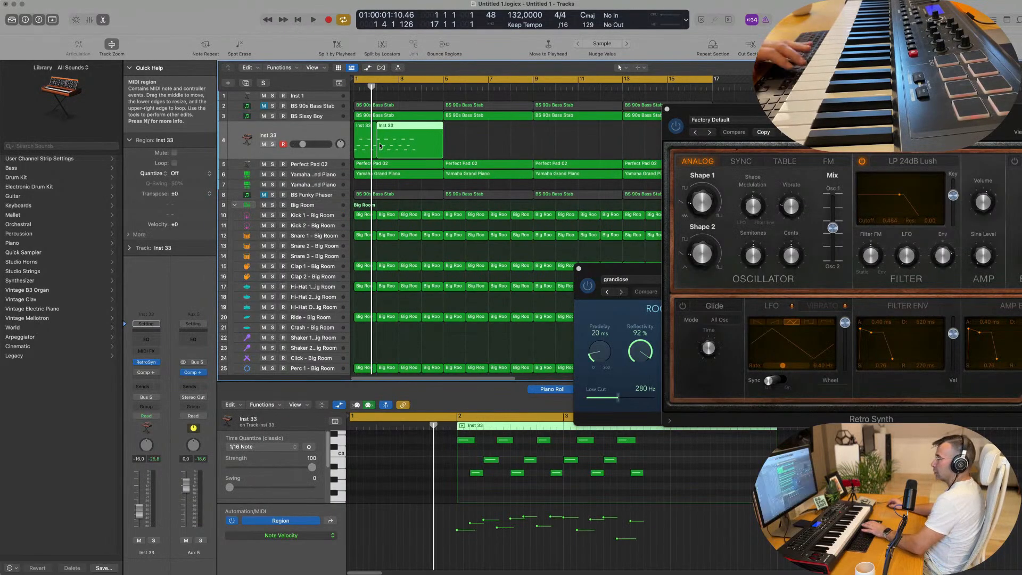
key(Delete)
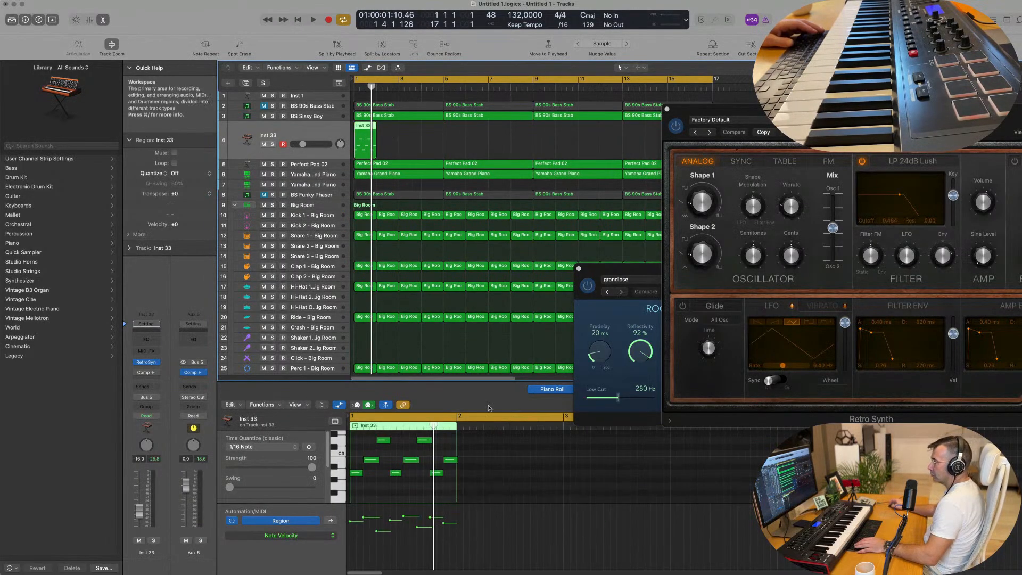
Step: Move the last note of the one-bar Inst 33 region to 1 4 3 1 and repeat the region to fill four bars
click(450, 460)
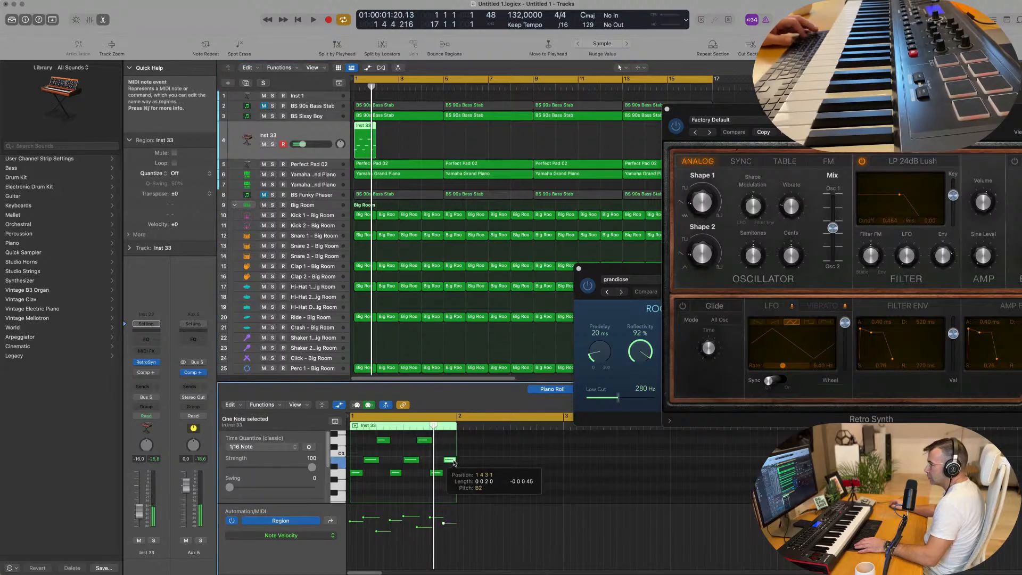
key(space)
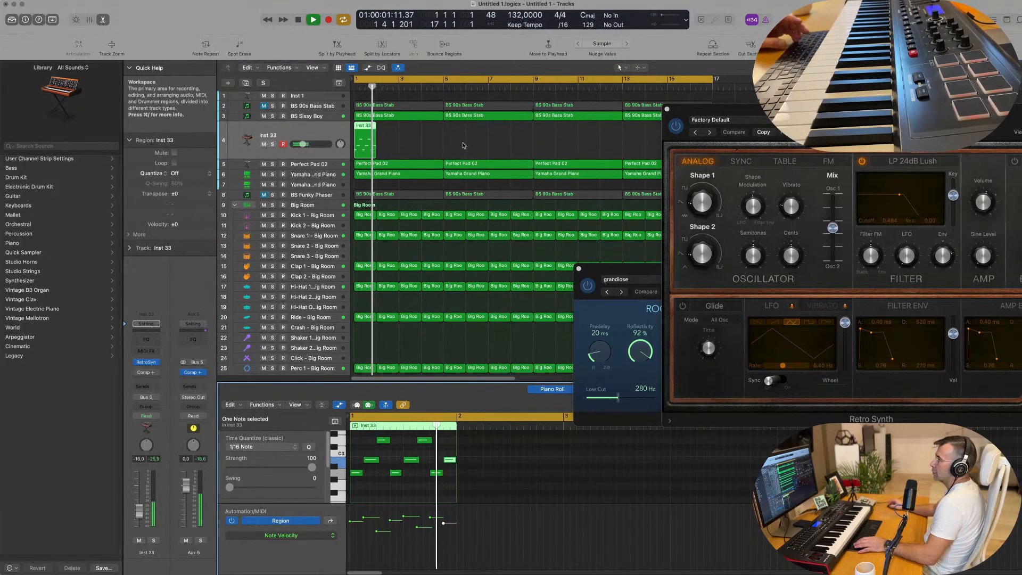
key(super+r)
key(super+r)
Step: Repeat the four one-bar Inst 33 regions as a group until they fill all 16 bars
key(super+r)
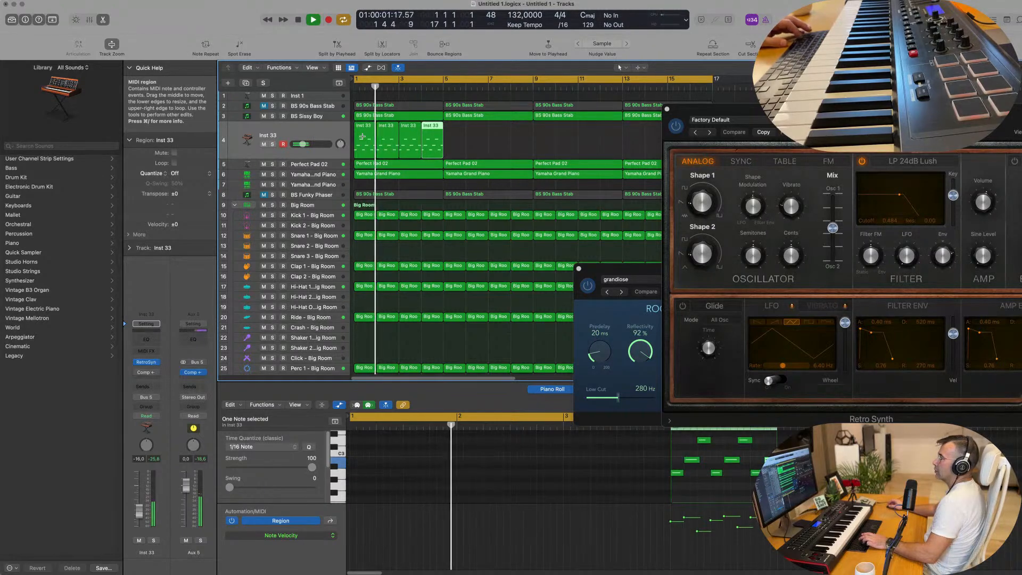
drag(461, 148, 359, 145)
key(super+r)
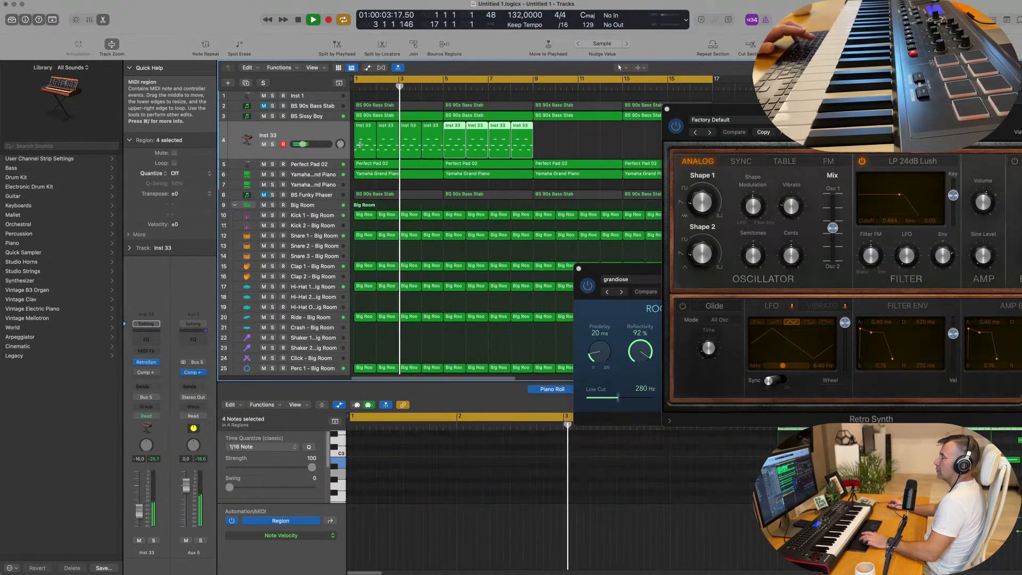
click(448, 140)
key(super+r)
key(super+r)
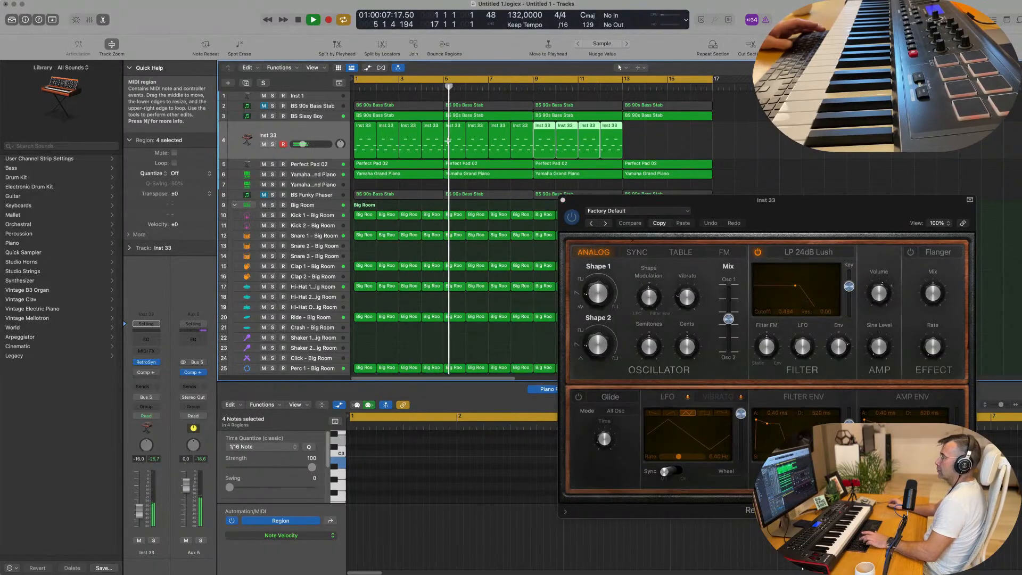
Step: Close the Retro Synth window and play the arrangement from the start with the Inst 33 track selected
drag(670, 200, 432, 237)
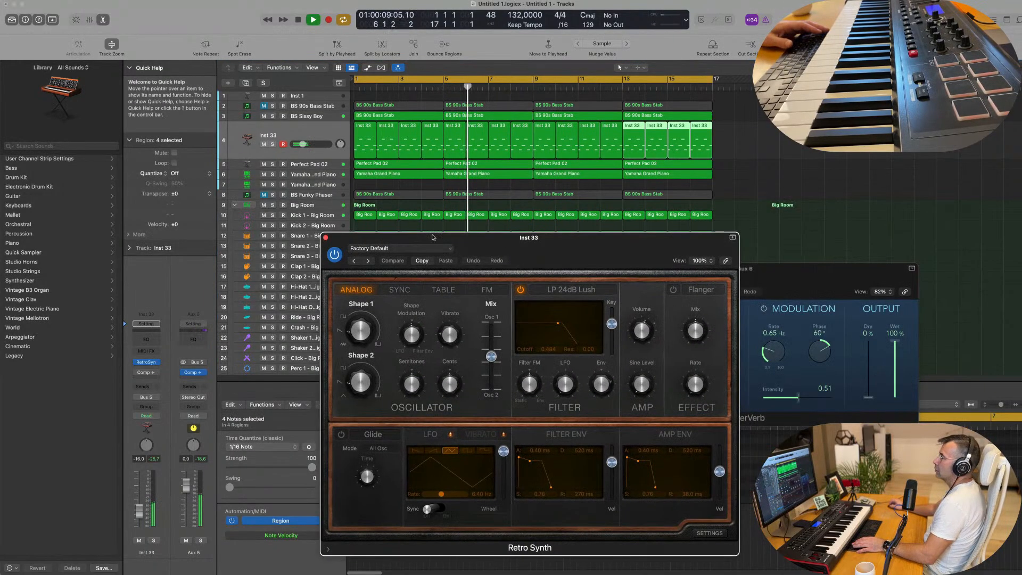
click(326, 238)
key(space)
key(space)
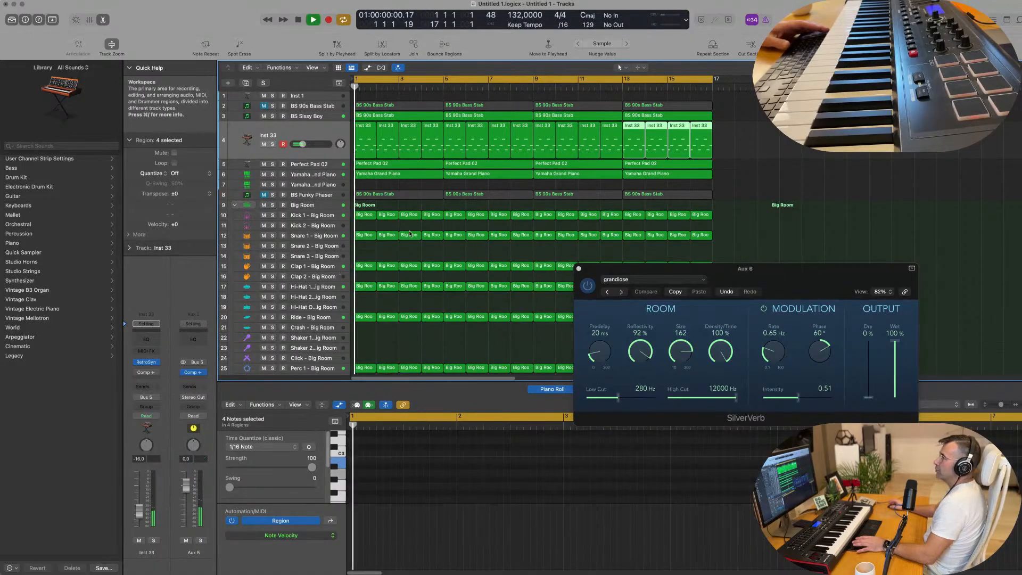
click(320, 175)
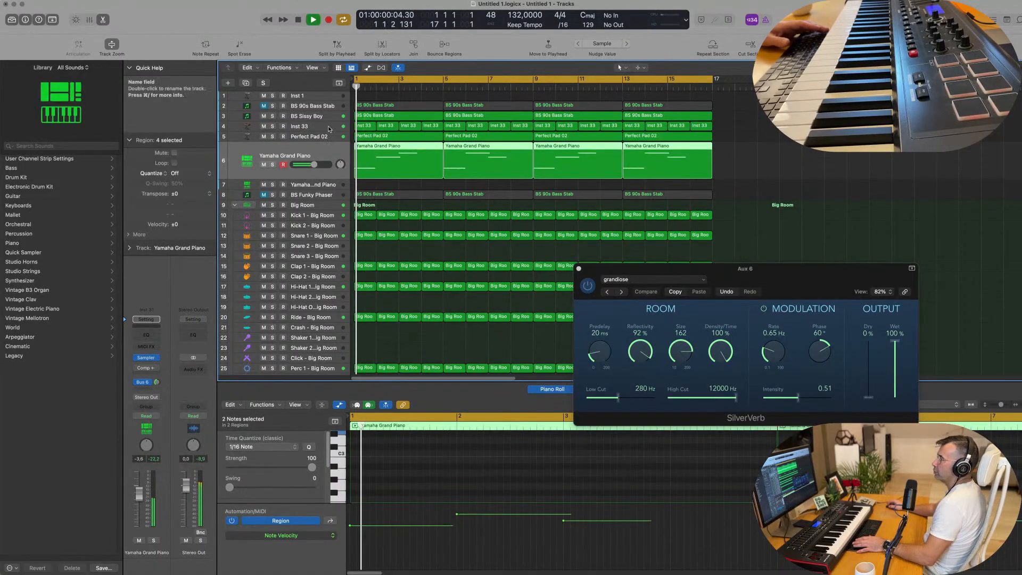
click(296, 127)
key(space)
key(space)
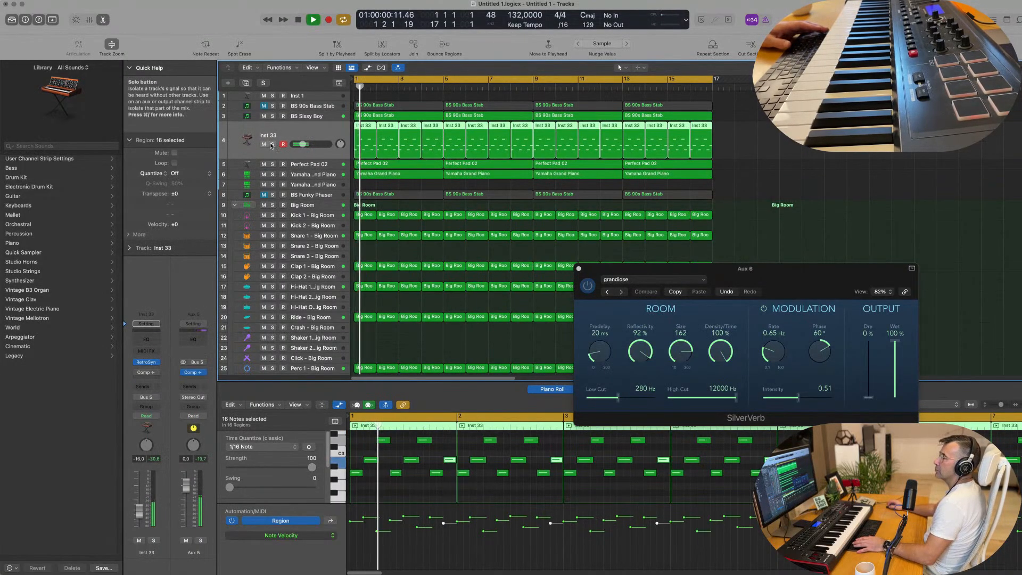
Step: Restart playback, set the Inst 33 track's volume to -14 dB and switch on its Compressor
key(Return)
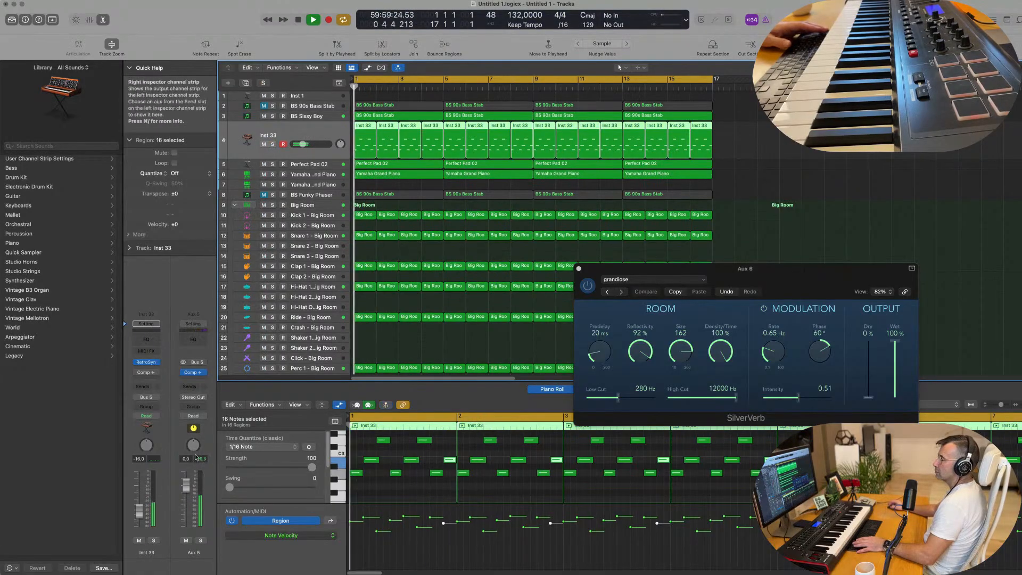
drag(303, 144, 306, 144)
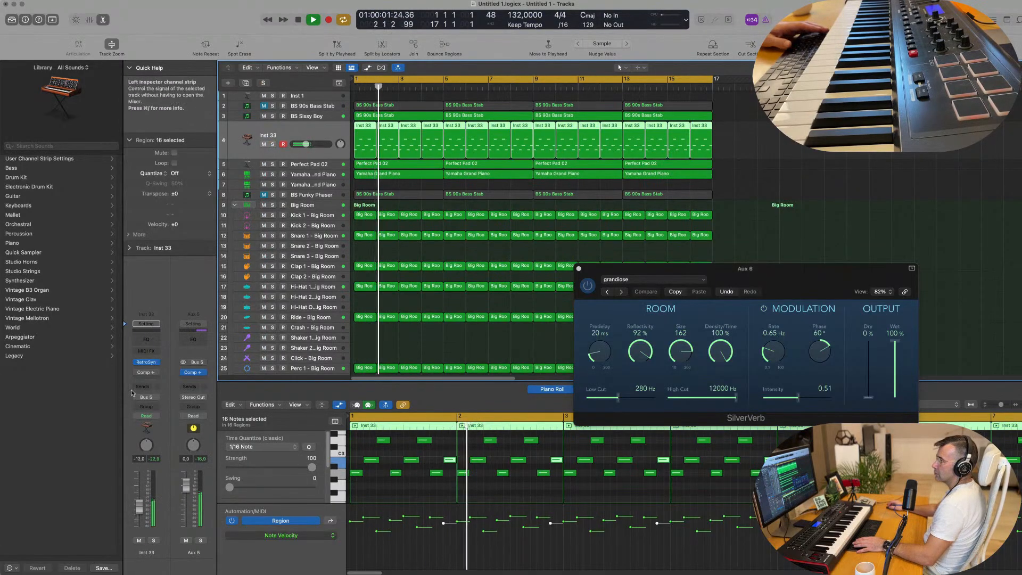
click(146, 372)
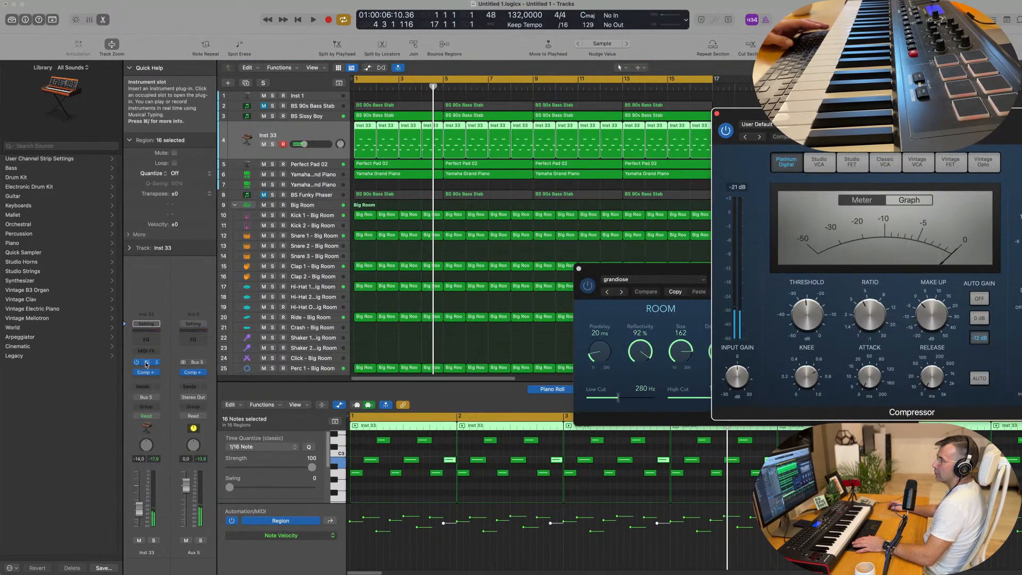
Step: Open Retro Synth on track 4, set its oscillator mix to 0.45 and try the Shape 1 waveform during playback
click(145, 362)
key(space)
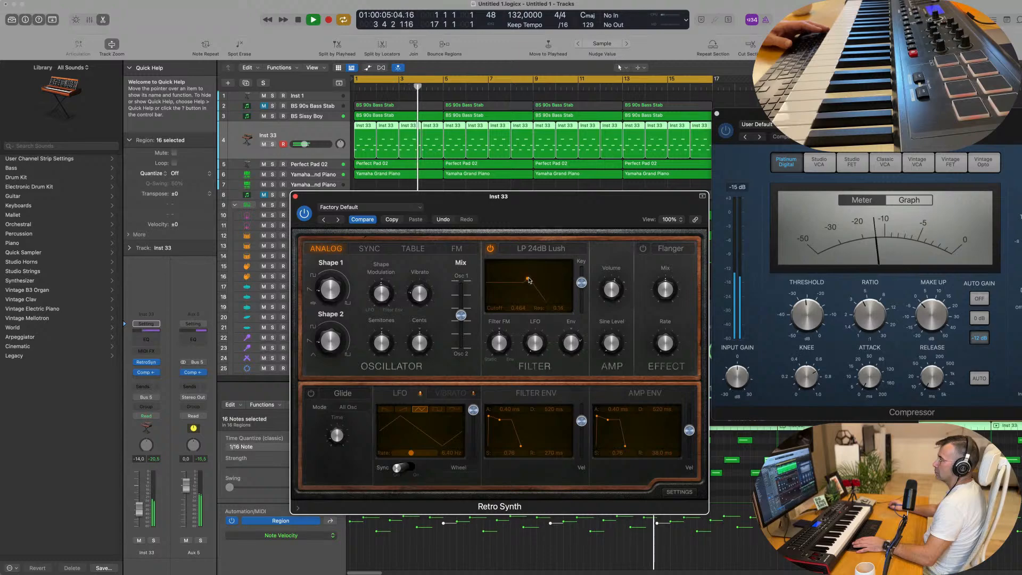
drag(461, 315, 462, 285)
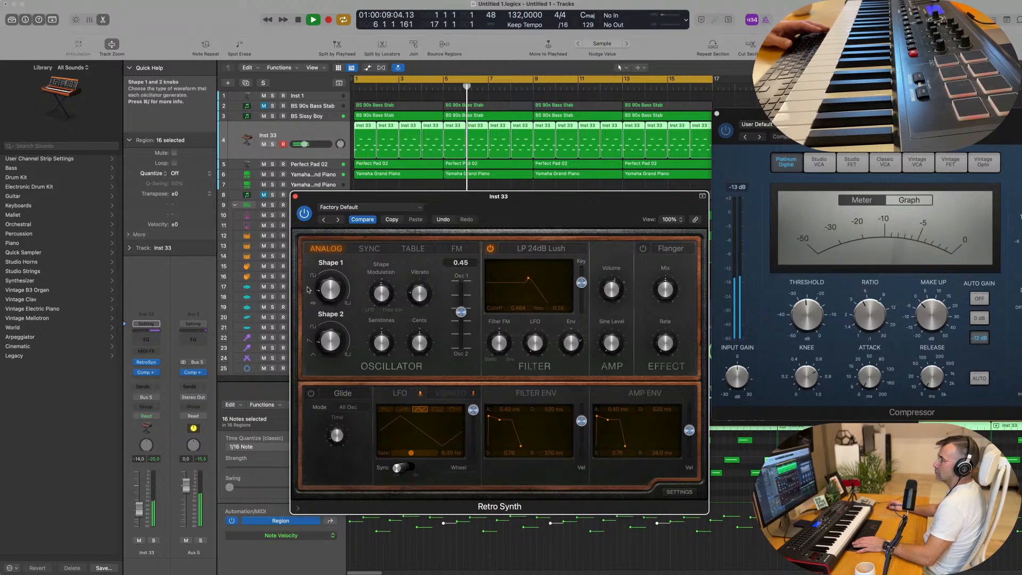
drag(327, 265, 357, 256)
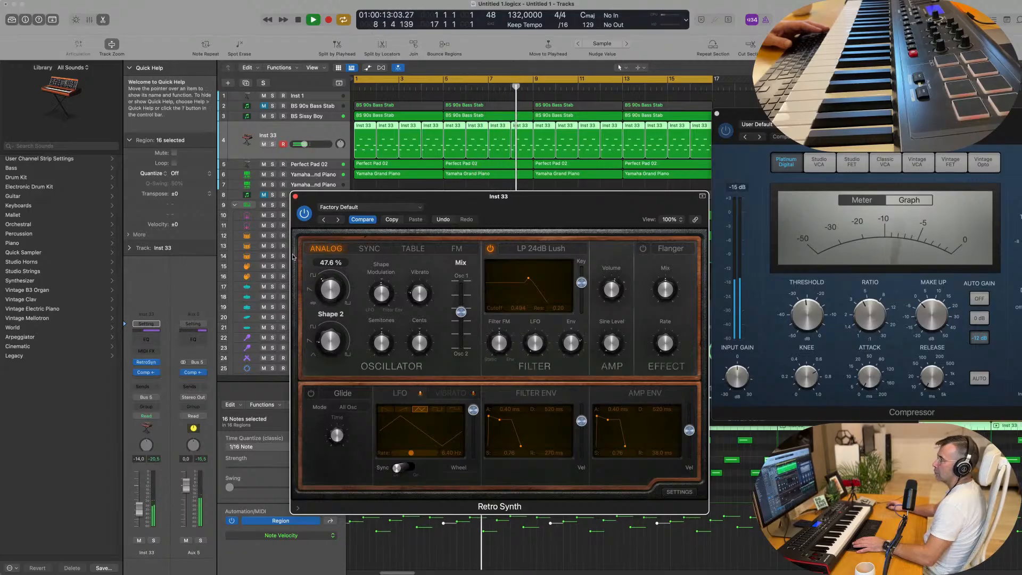
Step: Try the FM and Table oscillator modes in Retro Synth and return to Analog
click(457, 249)
click(409, 249)
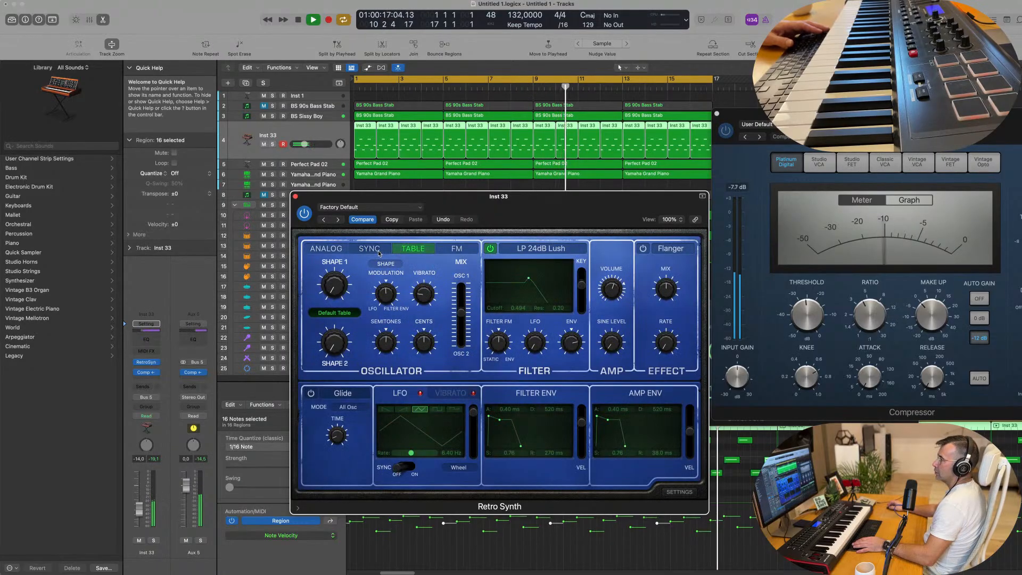
click(326, 248)
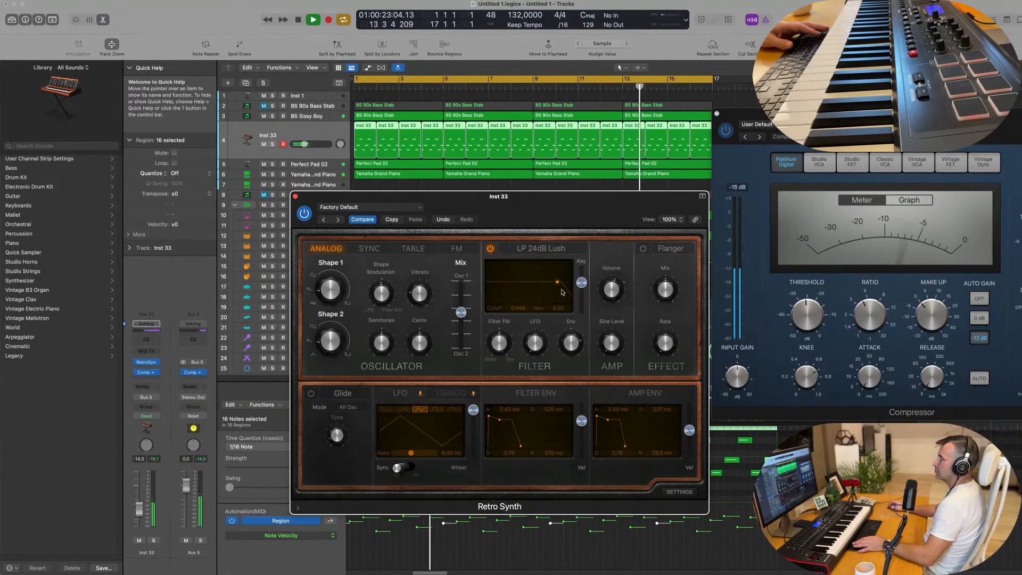
Step: Set Retro Synth's filter cutoff to 1.000, filter envelope decay to 1000 ms with sustain 1.00, and amp envelope sustain to about 0.30
drag(581, 202, 598, 173)
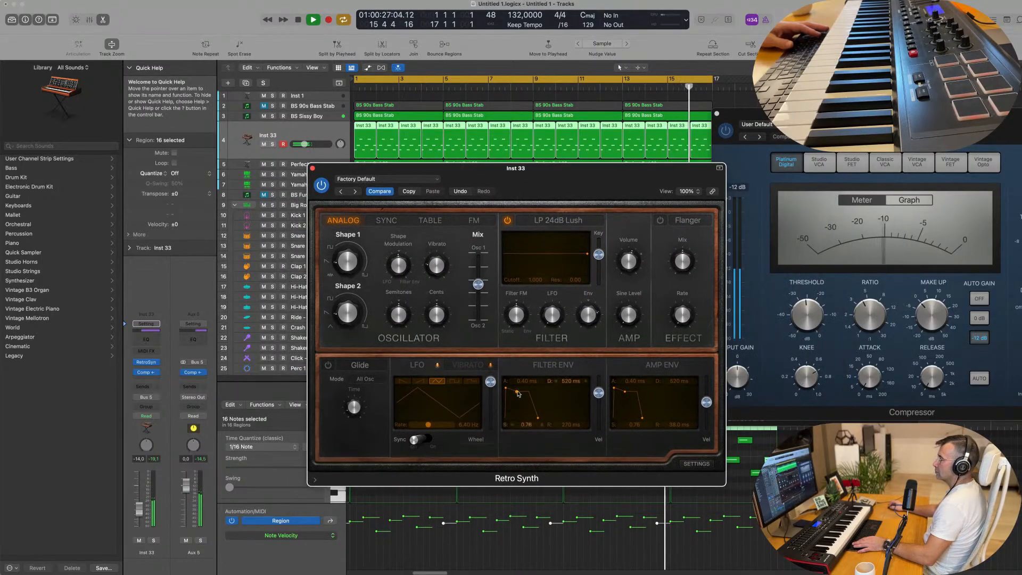
drag(516, 422, 521, 393)
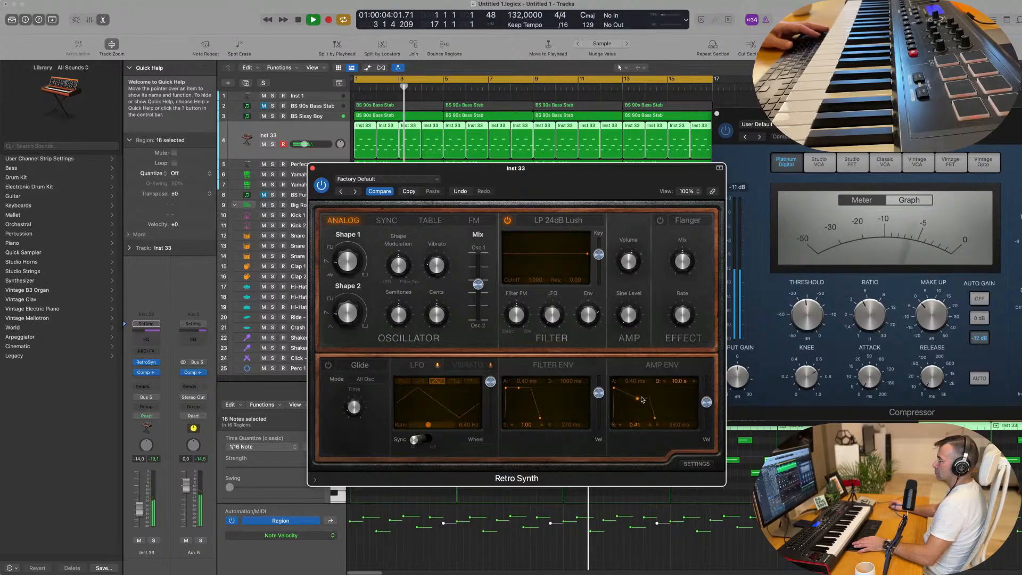
drag(631, 401, 627, 402)
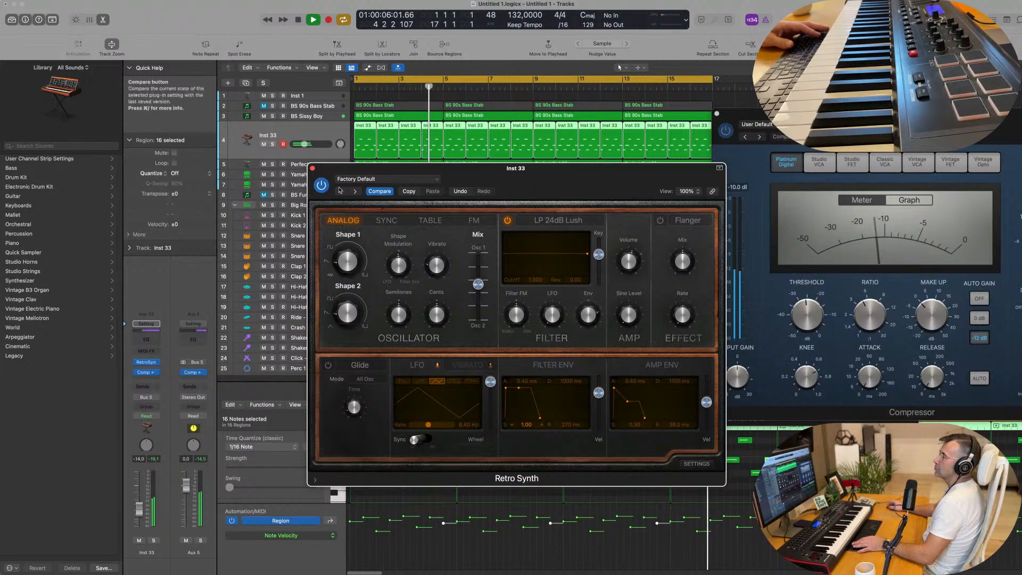
Step: Close the Retro Synth window and replay the arrangement from the start
click(313, 168)
key(space)
key(space)
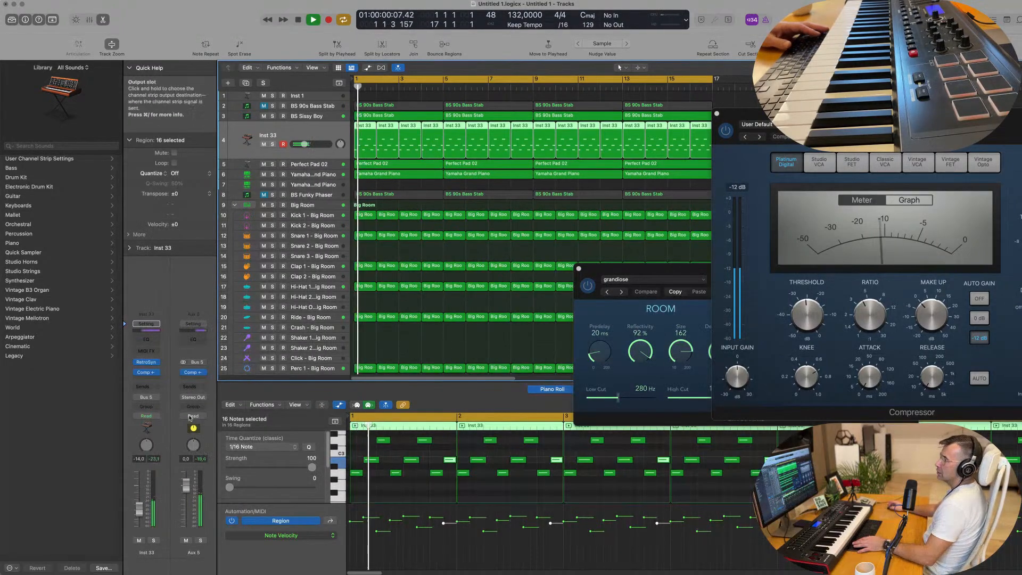
Step: Add a send from the Inst 33 channel to Bus 6 and raise its send level to about -10.8 dB
click(145, 386)
mouse_move(147, 400)
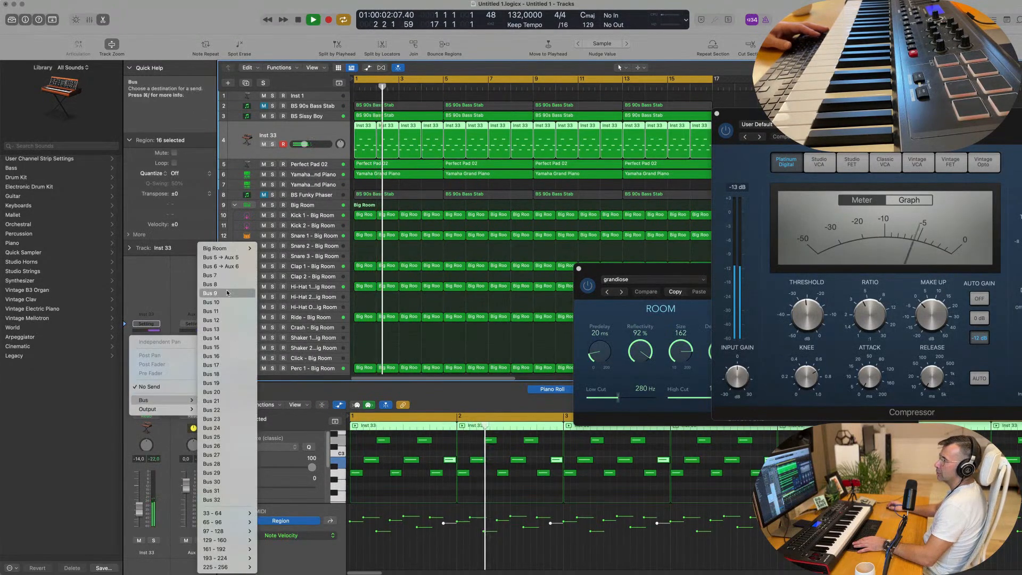
click(226, 266)
key(space)
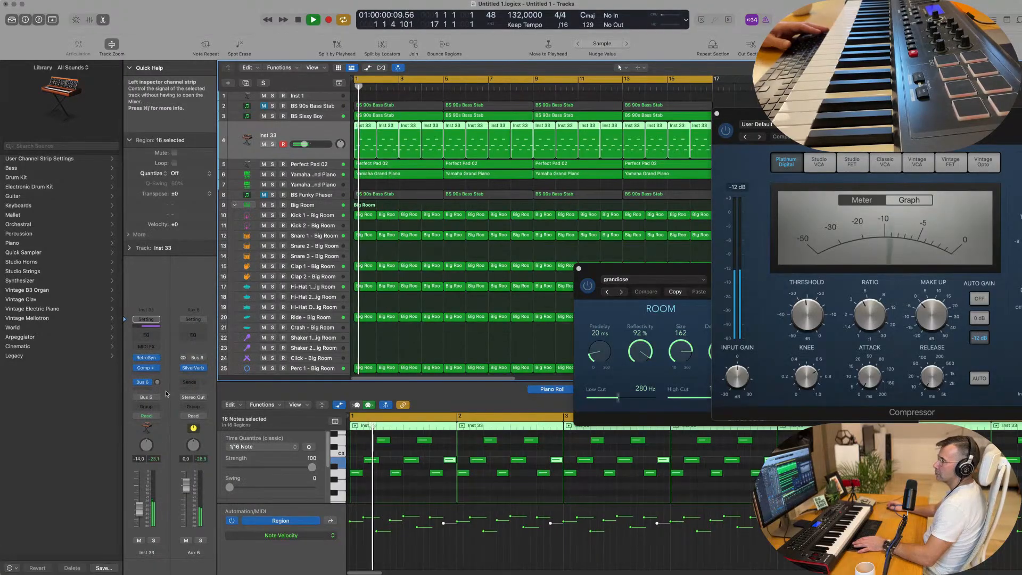
mouse_move(157, 382)
mouse_down()
mouse_move(164, 362)
mouse_move(157, 389)
mouse_up()
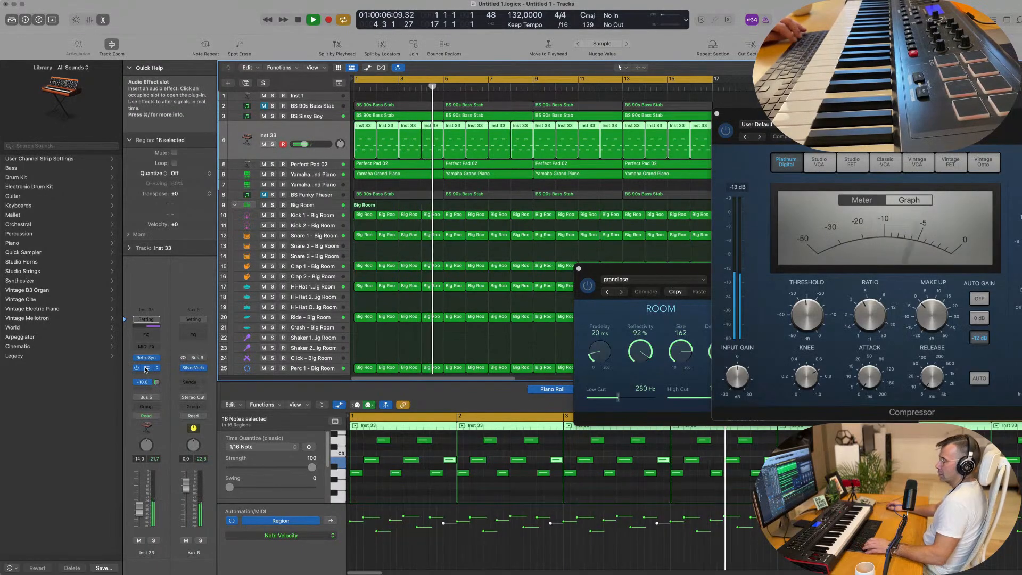
Step: Move the Inst 33 Compressor settings onto Aux 6 after SilverVerb, with threshold at -15.0 dB and output gain at +6.5 dB
drag(146, 368, 192, 373)
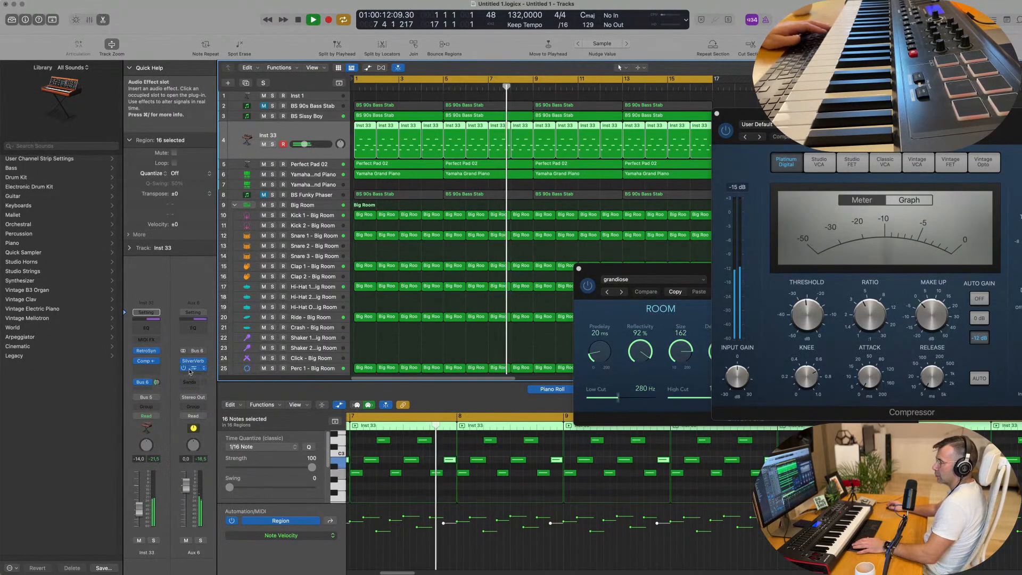
click(192, 369)
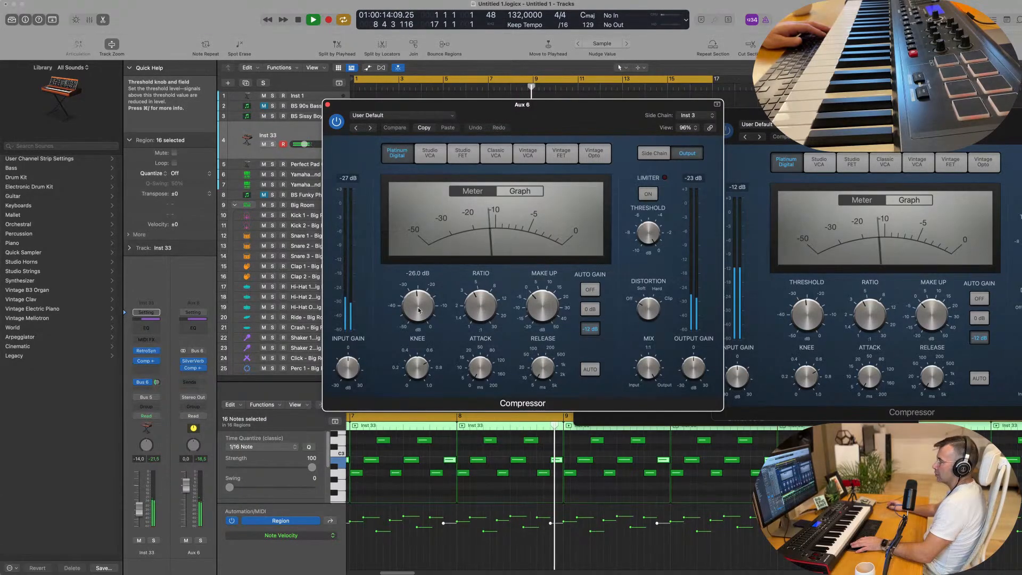
drag(419, 311, 423, 282)
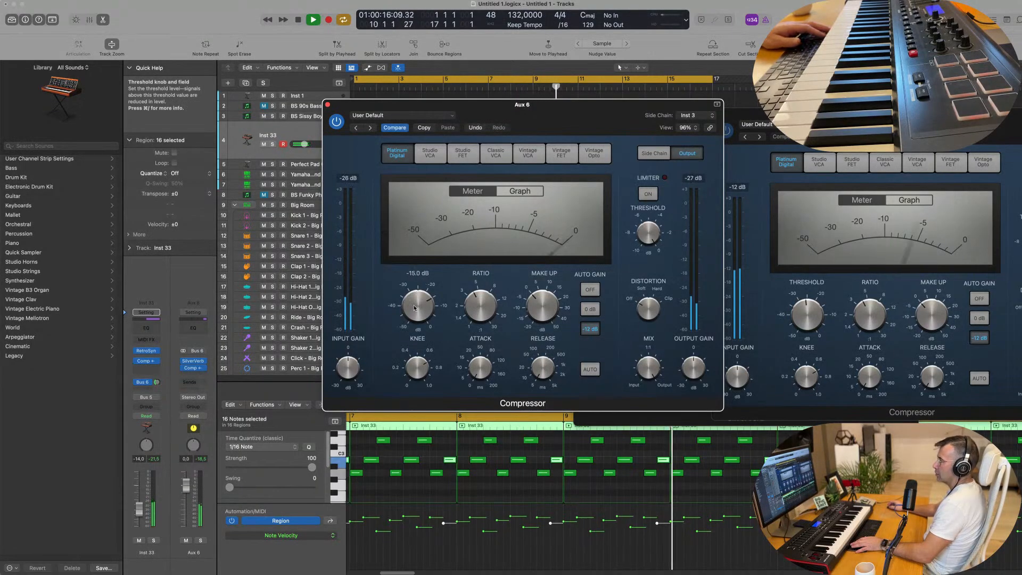
drag(697, 347, 698, 354)
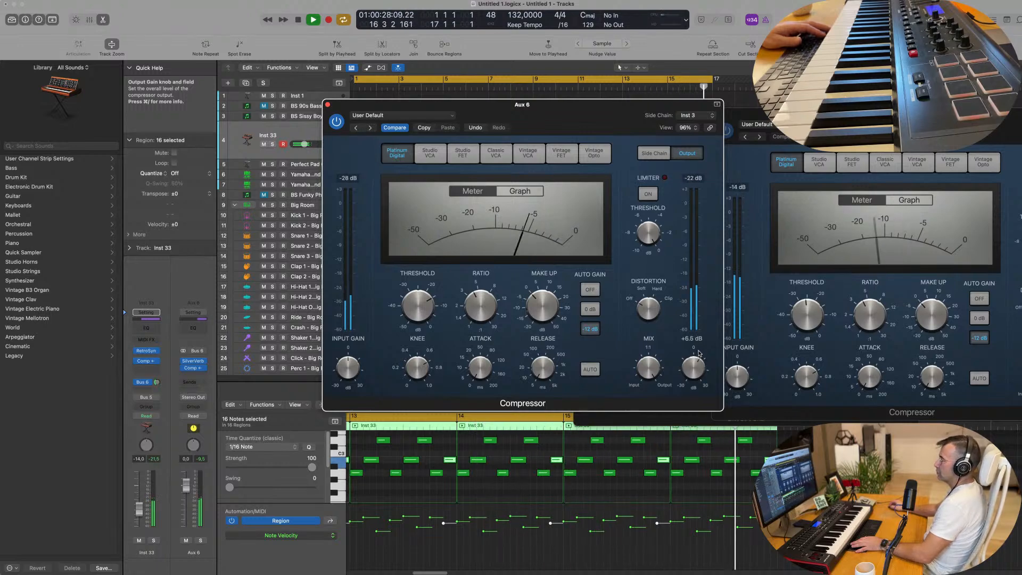
Step: Compare the Aux 6 sound with its Compressor bypassed and enabled, and close that plug-in window
click(336, 126)
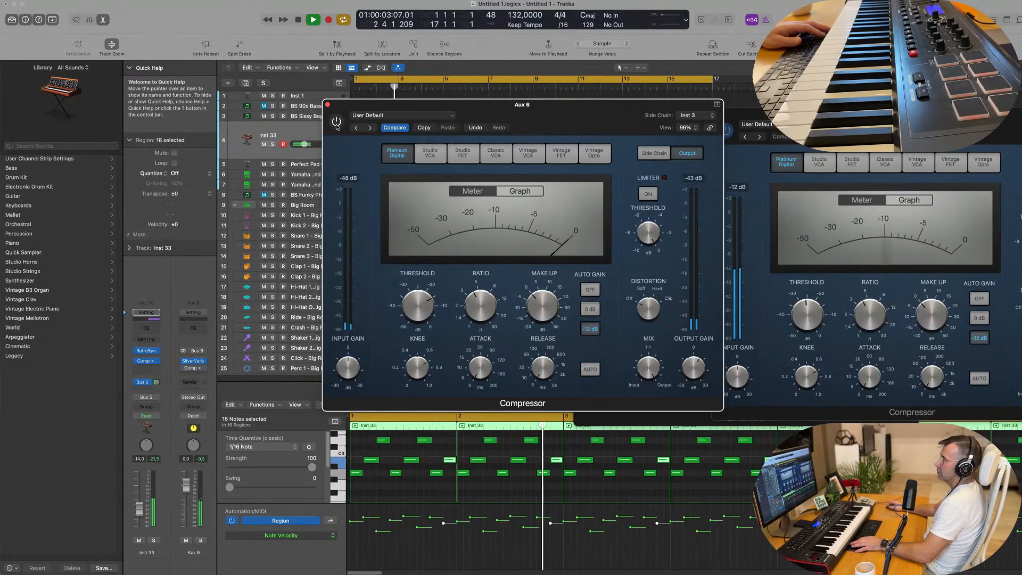
click(335, 126)
drag(355, 107, 353, 120)
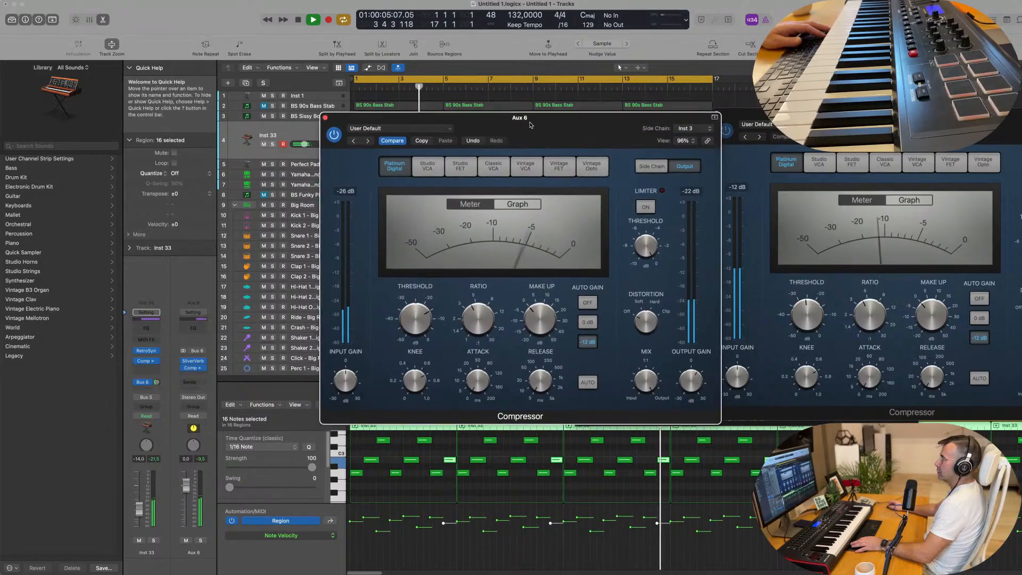
click(326, 118)
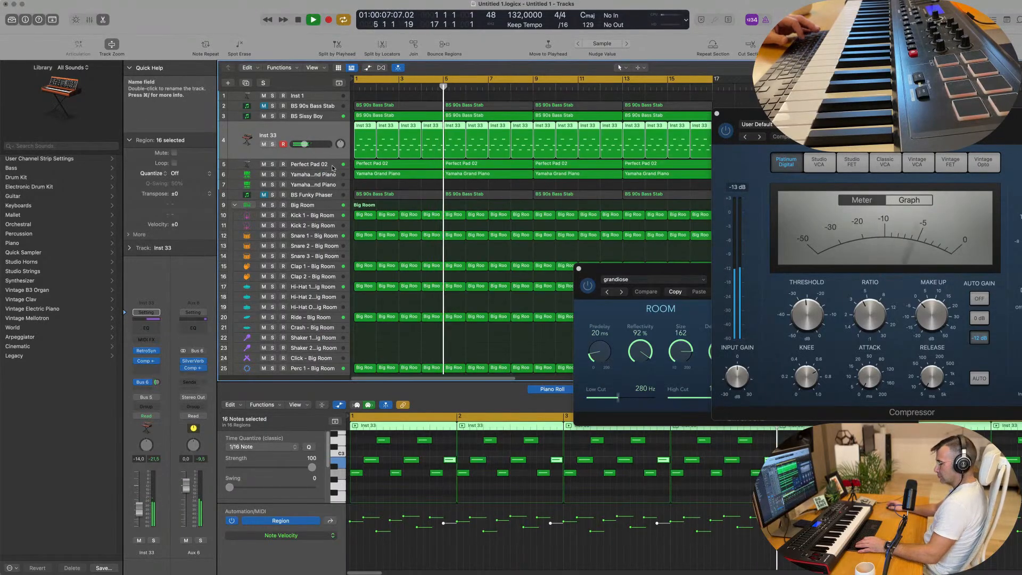
Step: Hide the Piano Roll area and close the remaining Compressor and SilverVerb windows
key(x)
key(x)
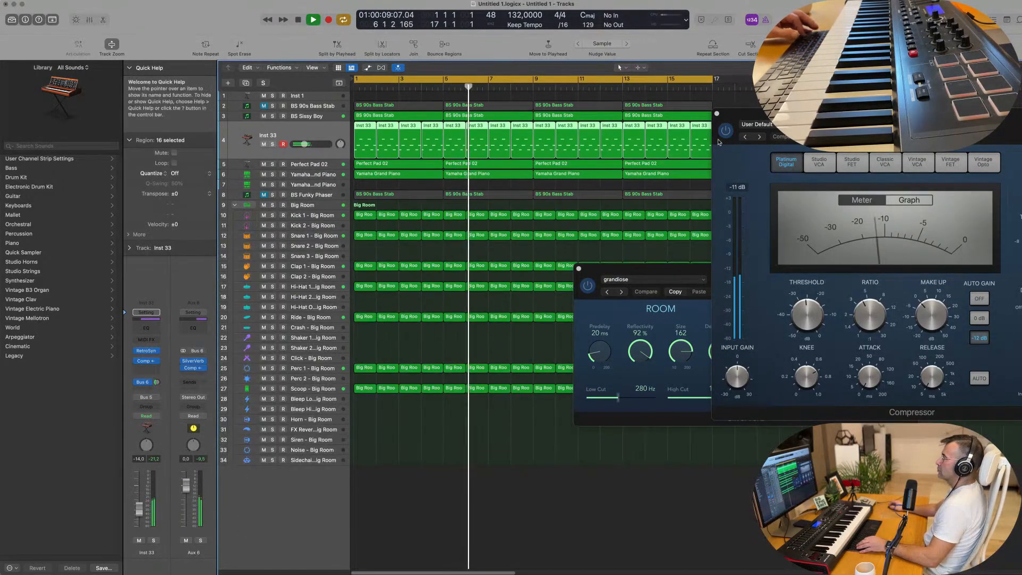
click(717, 114)
key(super+Left)
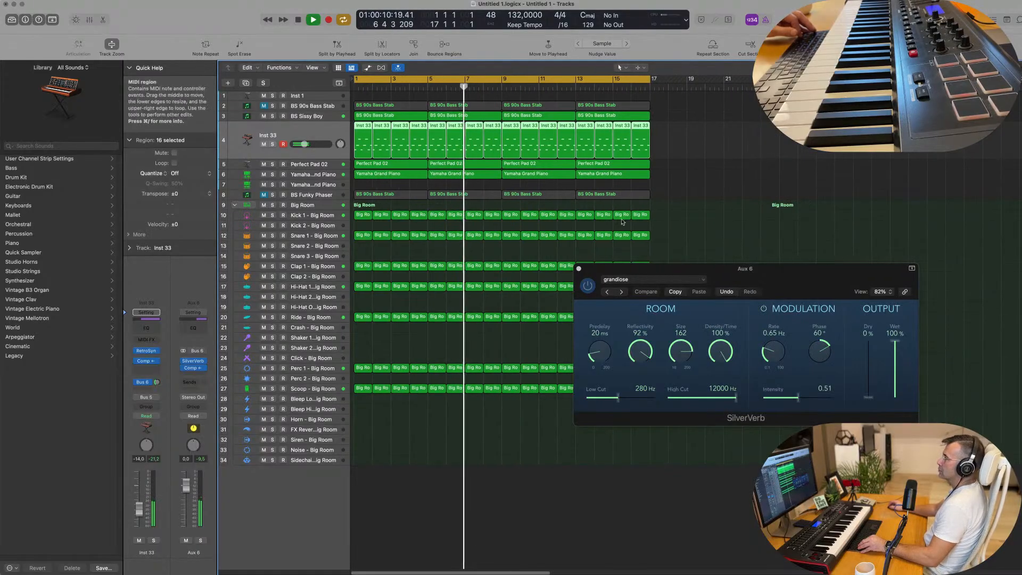
click(578, 268)
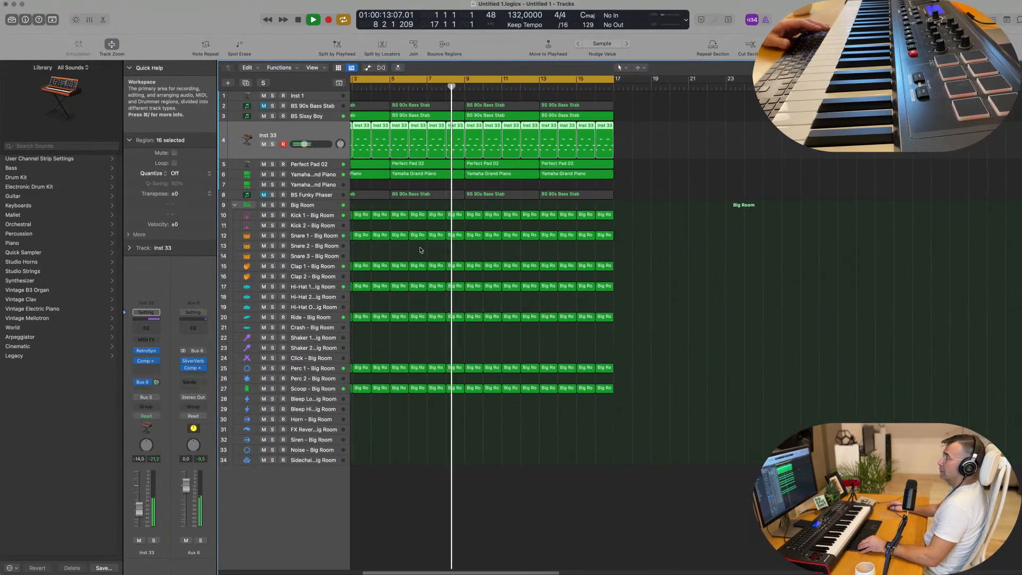
Step: Replay the arrangement from the start and solo Perfect Pad 02 and Yamaha Grand Piano, briefly auditioning Inst 33 with them
key(space)
key(Return)
key(space)
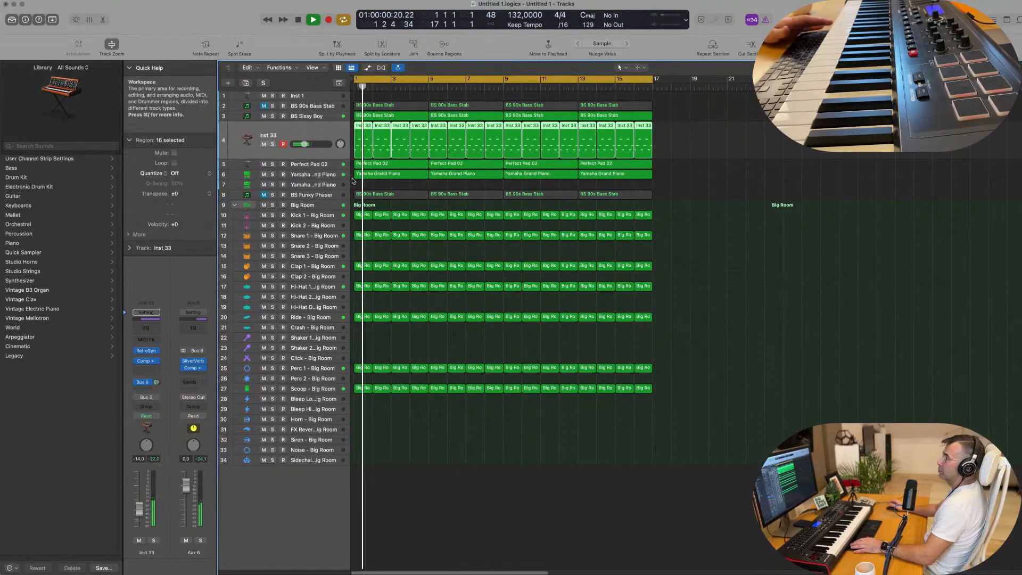
click(322, 174)
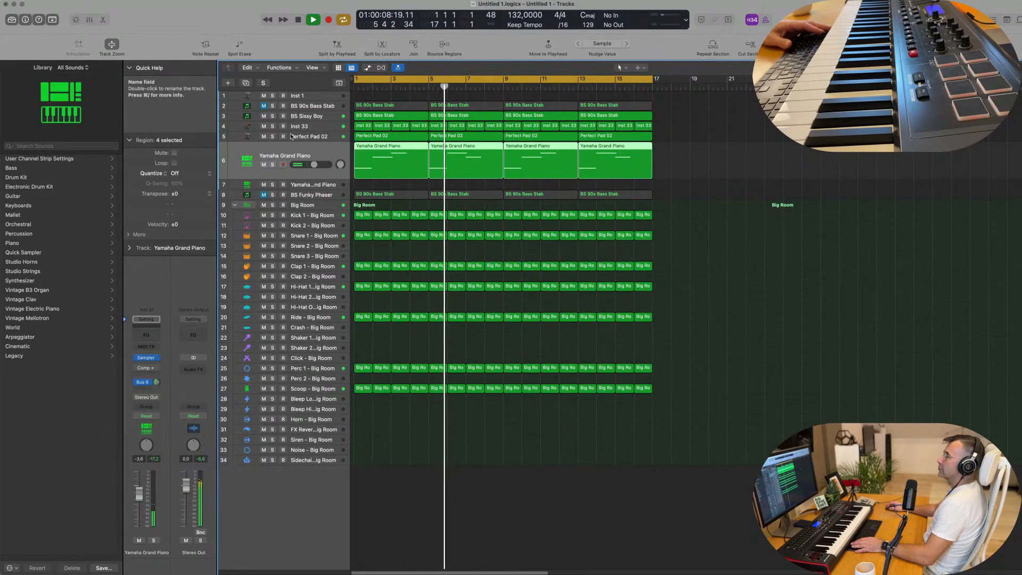
click(272, 137)
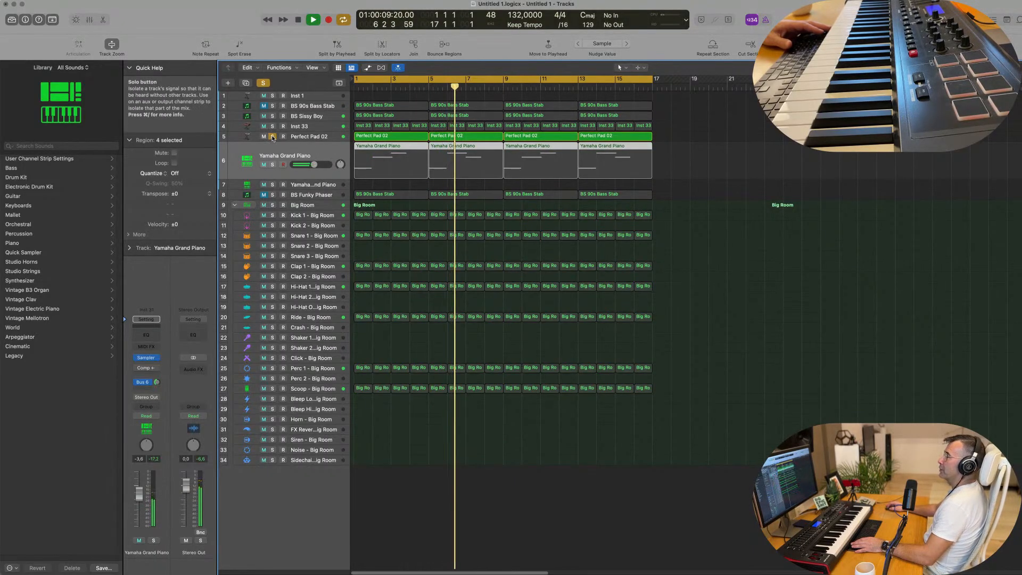
click(272, 165)
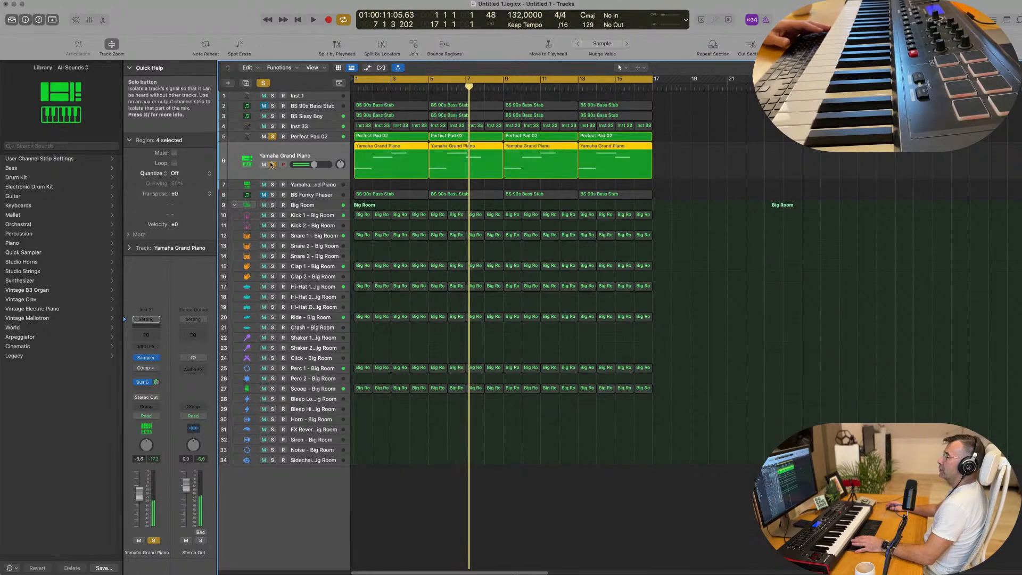
click(272, 127)
click(272, 126)
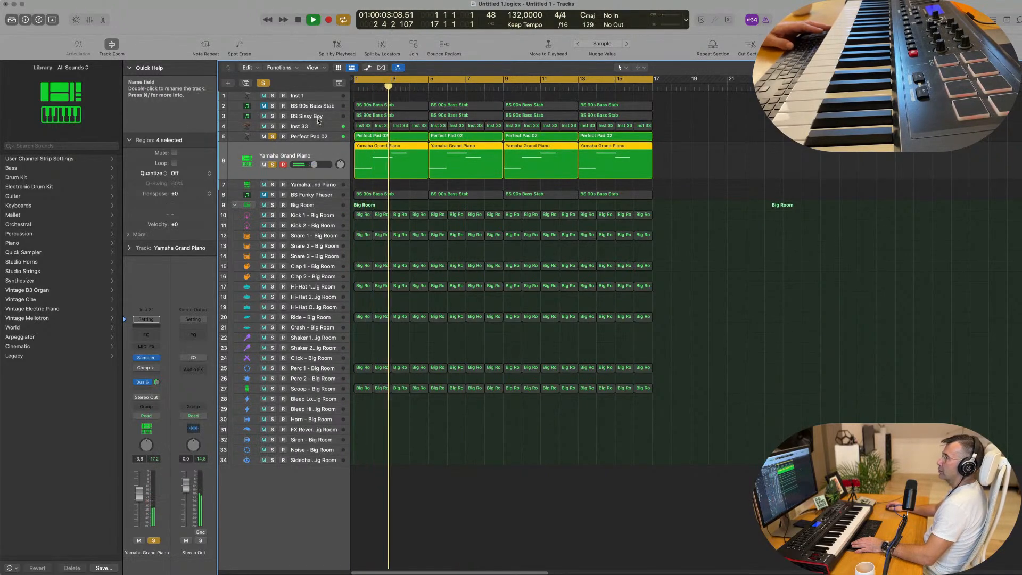
Step: Solo the BS Sissy Boy bass together with the pad and piano and play from the start
key(space)
click(257, 116)
key(space)
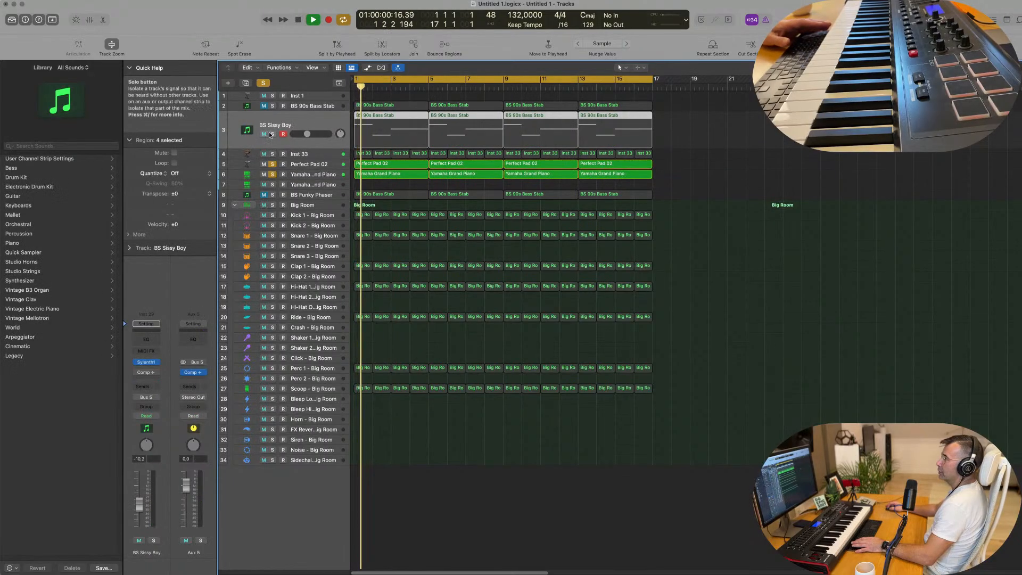
click(272, 134)
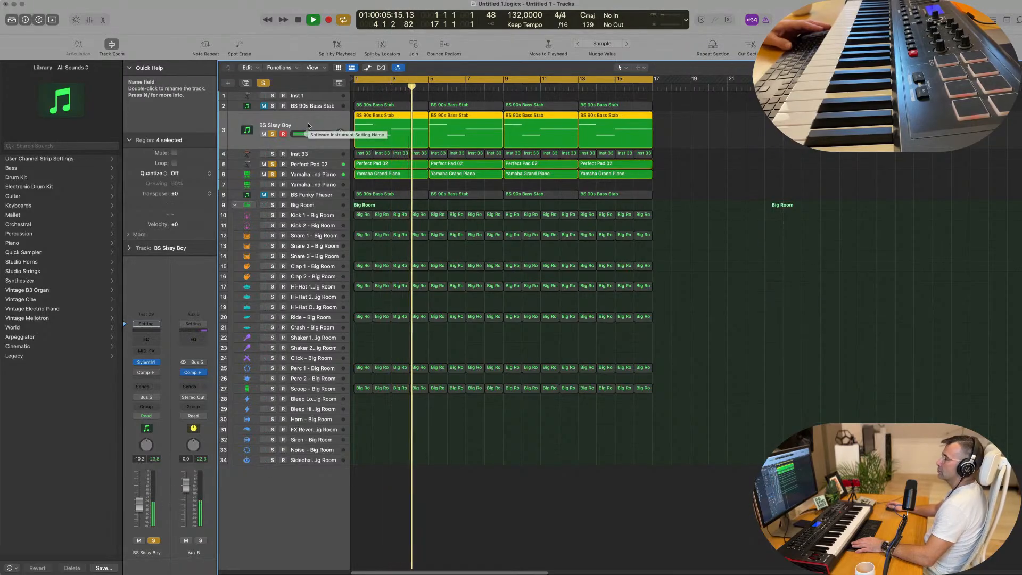
Step: In the BS Sissy Boy Sylenth1, adjust the filter control cutoff to 3.203 and set Filter B's type to Lowpass
key(Return)
click(146, 362)
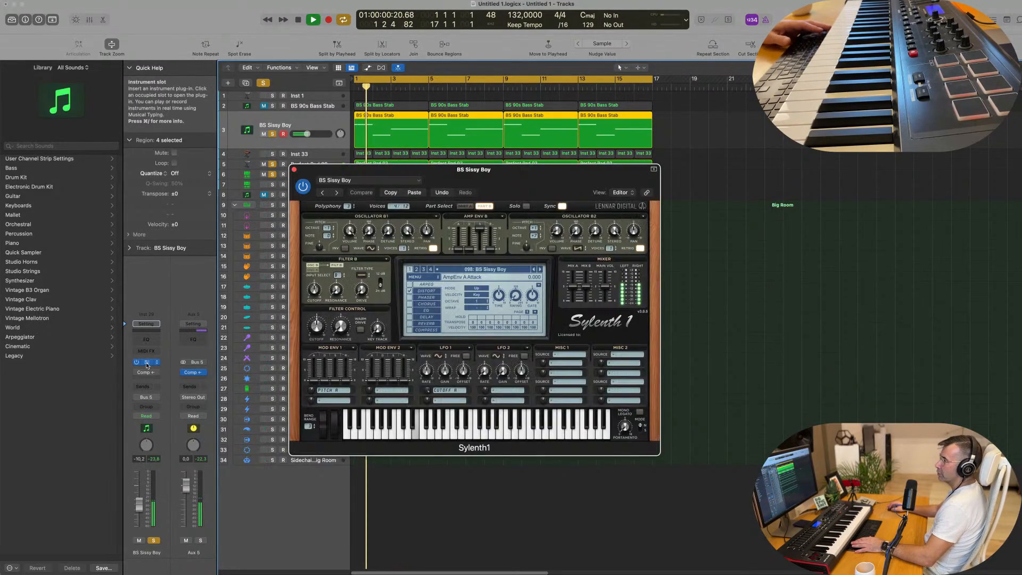
key(Return)
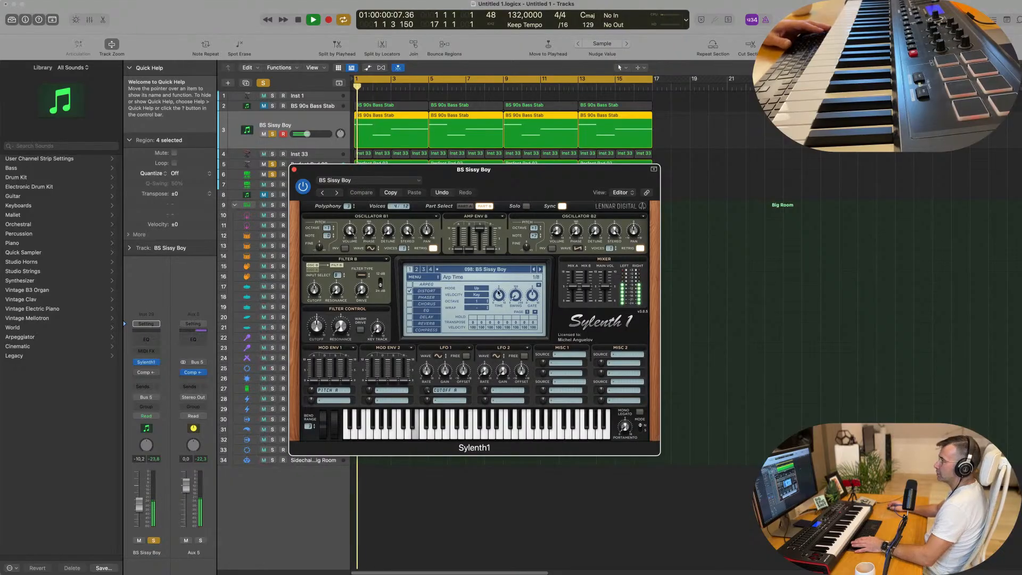
click(317, 335)
drag(319, 361, 339, 413)
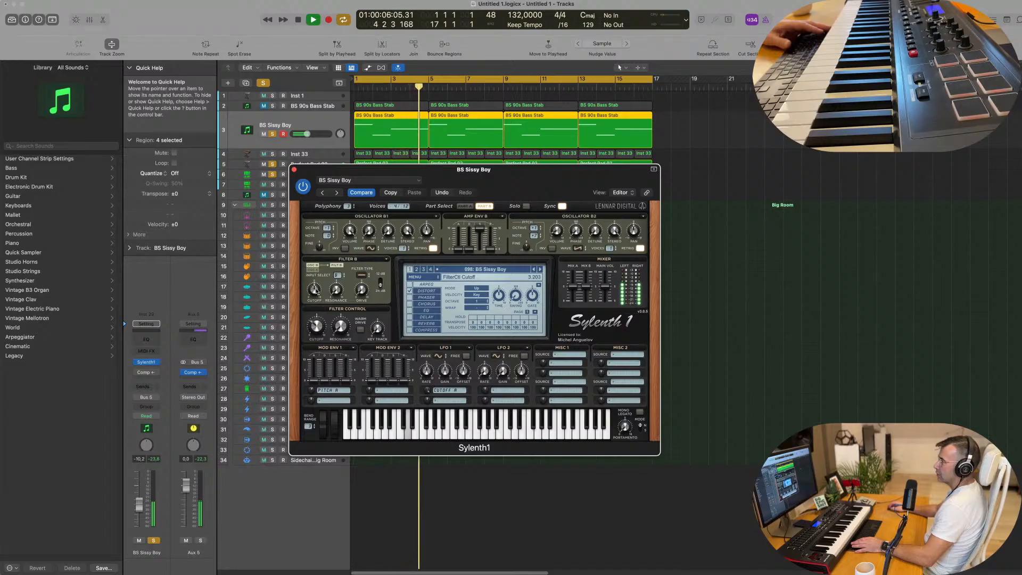
click(362, 276)
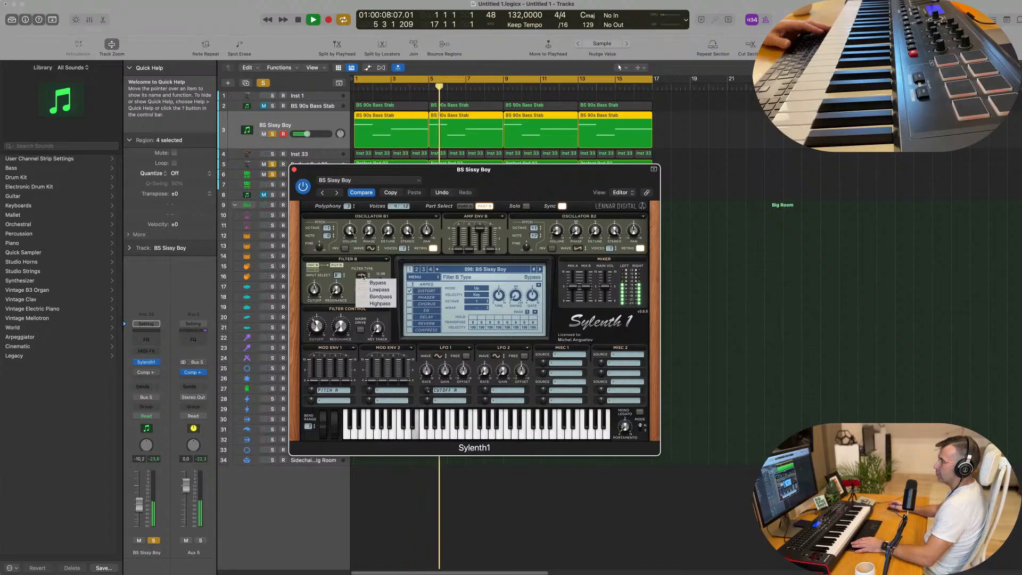
click(368, 290)
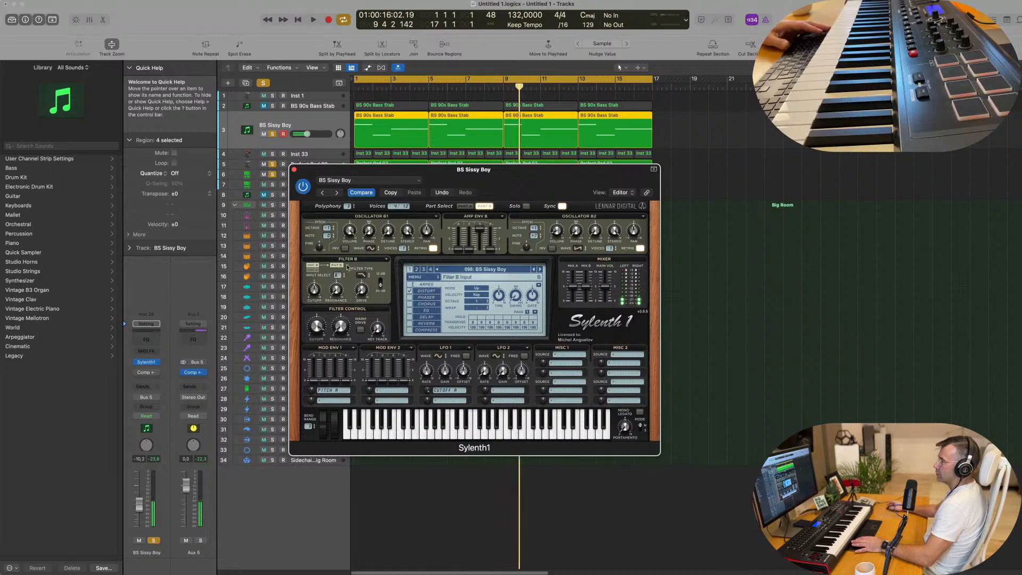
key(space)
click(293, 169)
Step: Solo the BS Funky Phaser track to audition it with the other soloed tracks, and mute it again
key(space)
key(space)
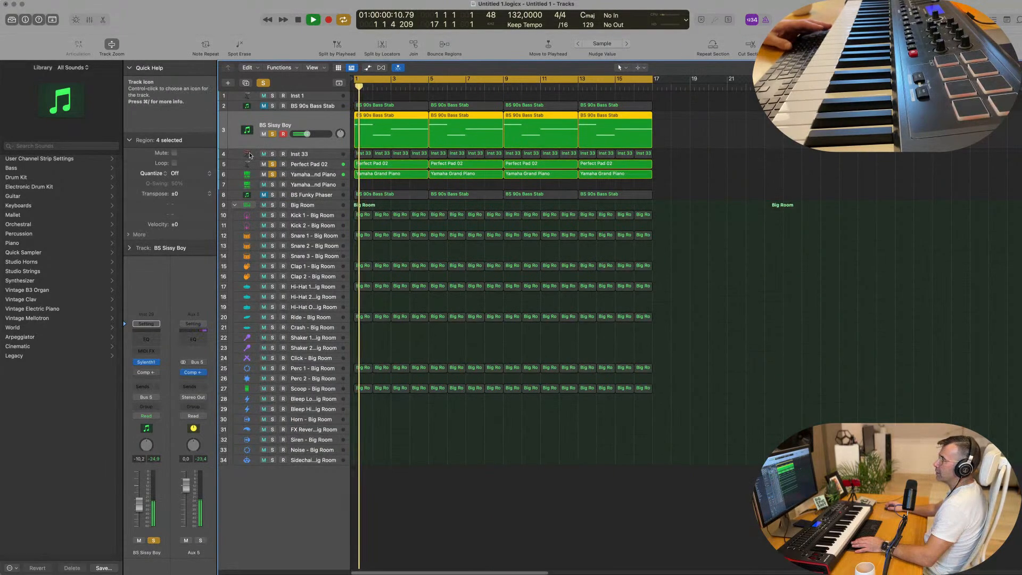
key(space)
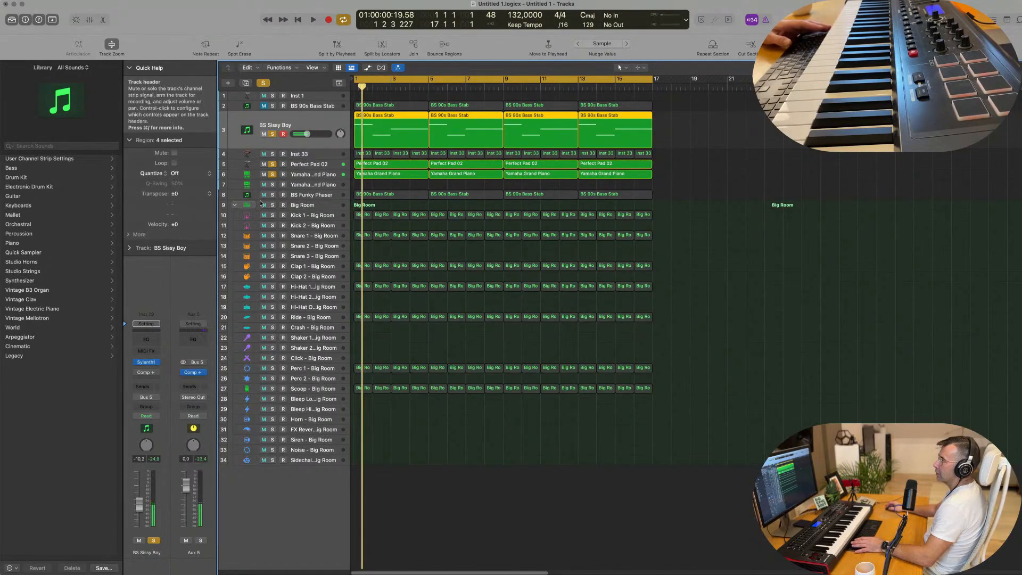
key(space)
click(272, 196)
key(space)
key(space)
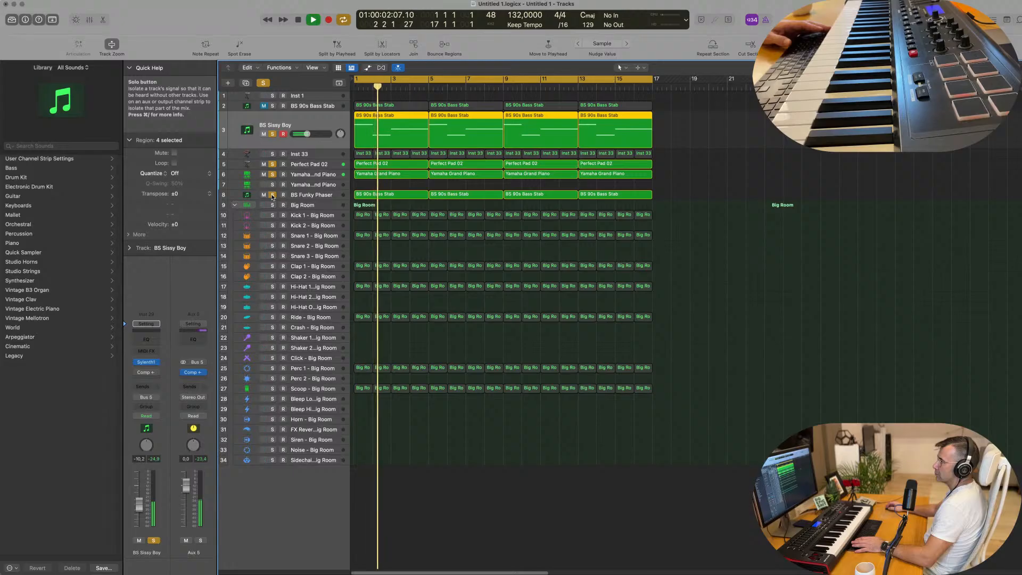
click(315, 195)
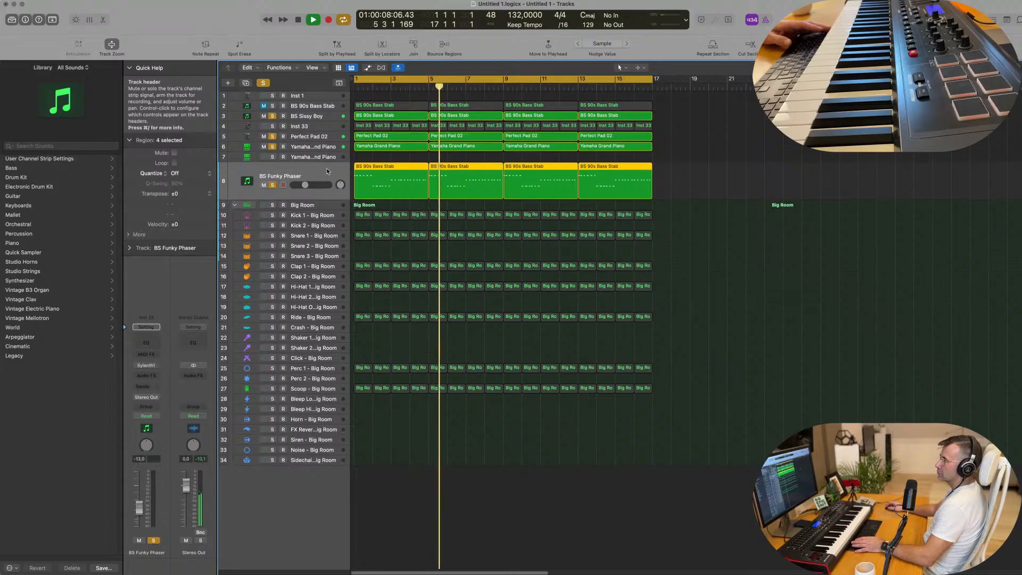
key(space)
click(263, 186)
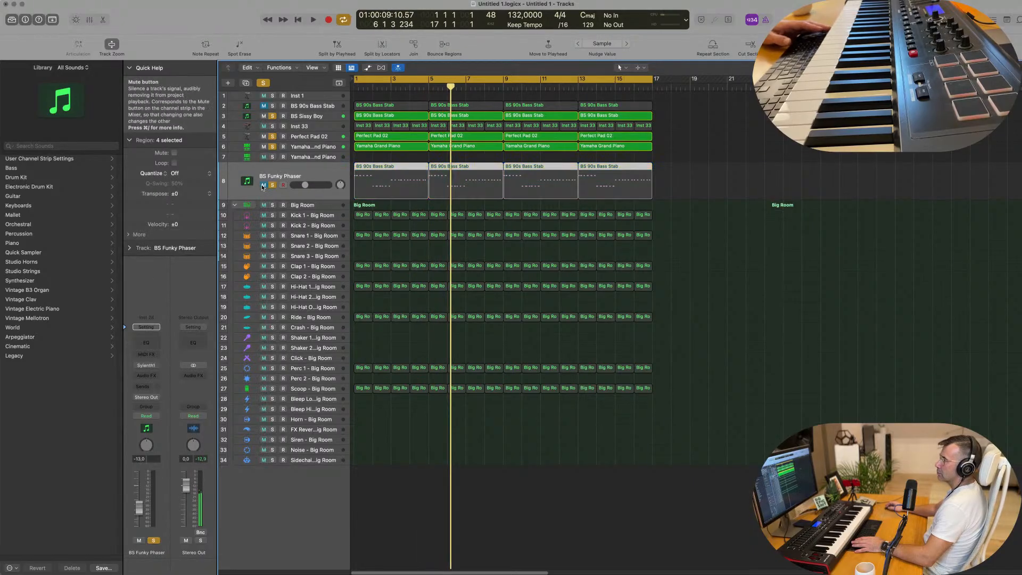
Step: Unmute and solo BS 90s Bass Stab, and add Inst 33 to the soloed tracks during playback
key(space)
key(space)
click(265, 106)
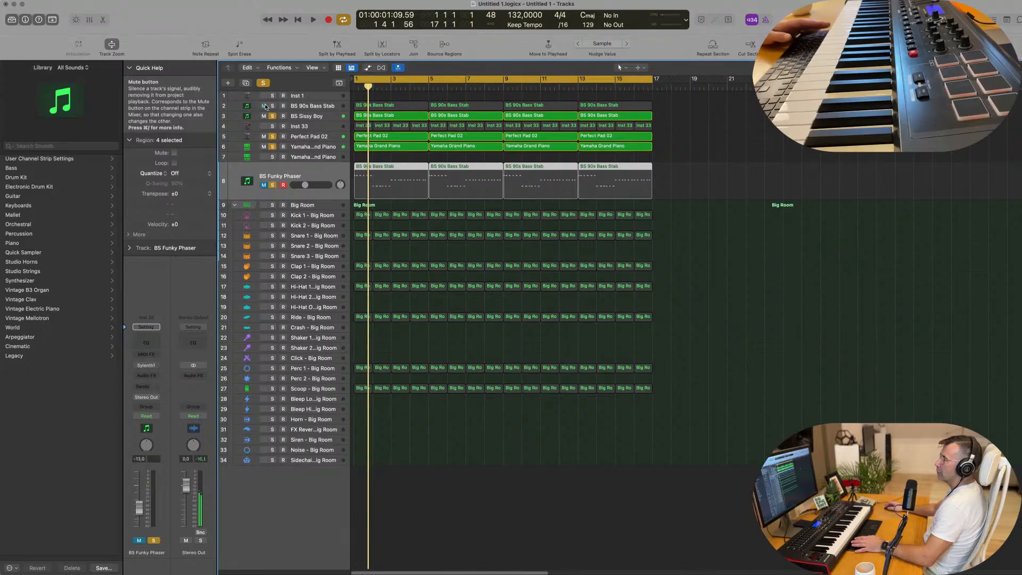
key(space)
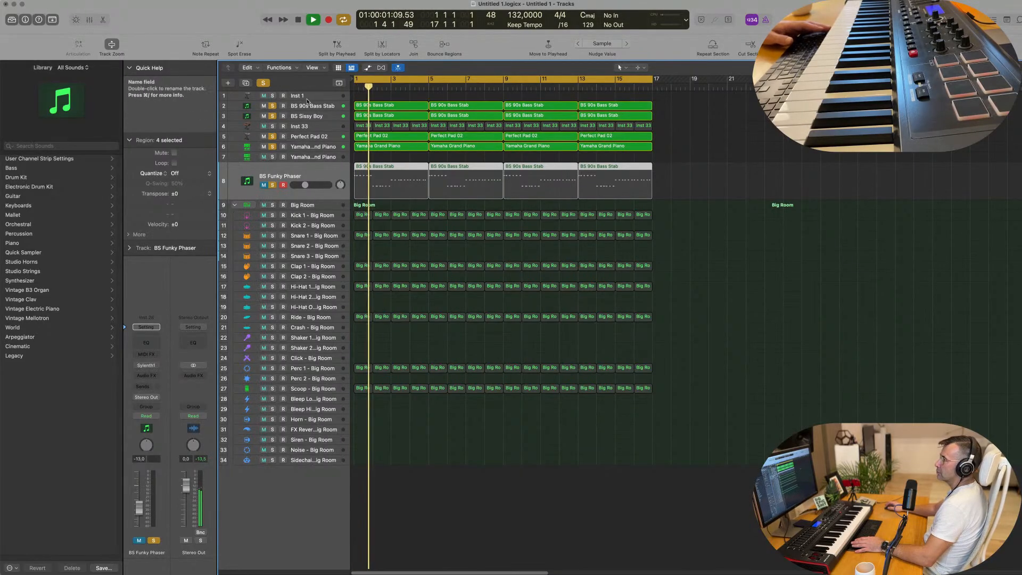
click(272, 126)
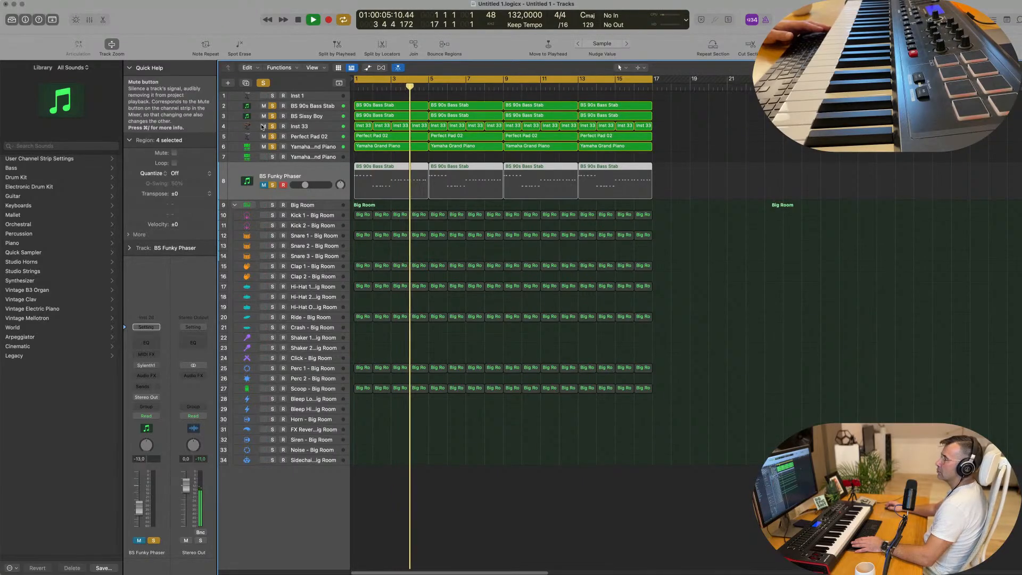
Step: Deselect the regions, stop playback and clear all track solos
click(681, 286)
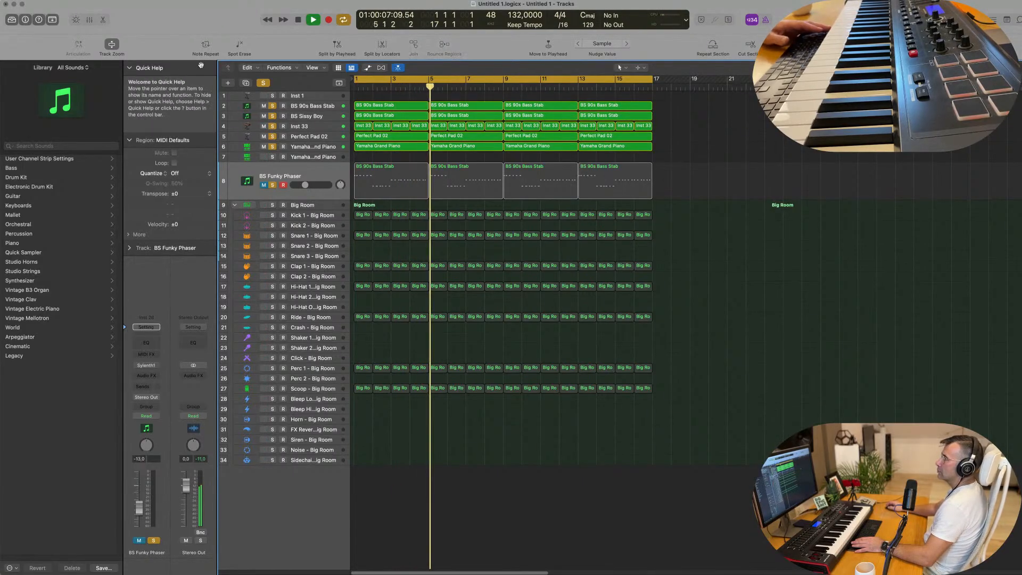
key(space)
click(263, 82)
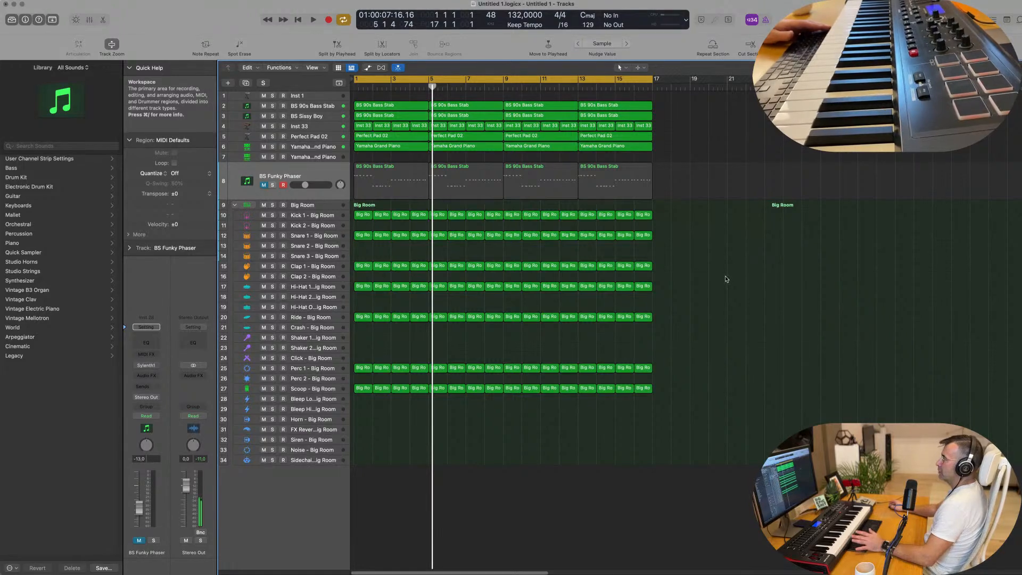
Step: Play the project from the start, briefly solo Inst 33 to audition it, and lower its volume to -17.0 dB
key(Return)
key(space)
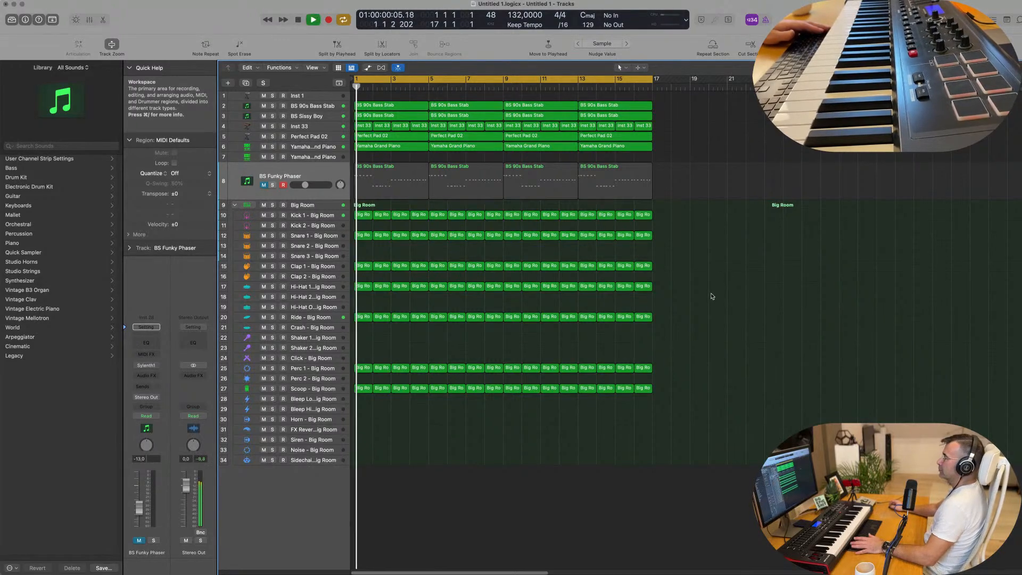
click(299, 126)
click(271, 144)
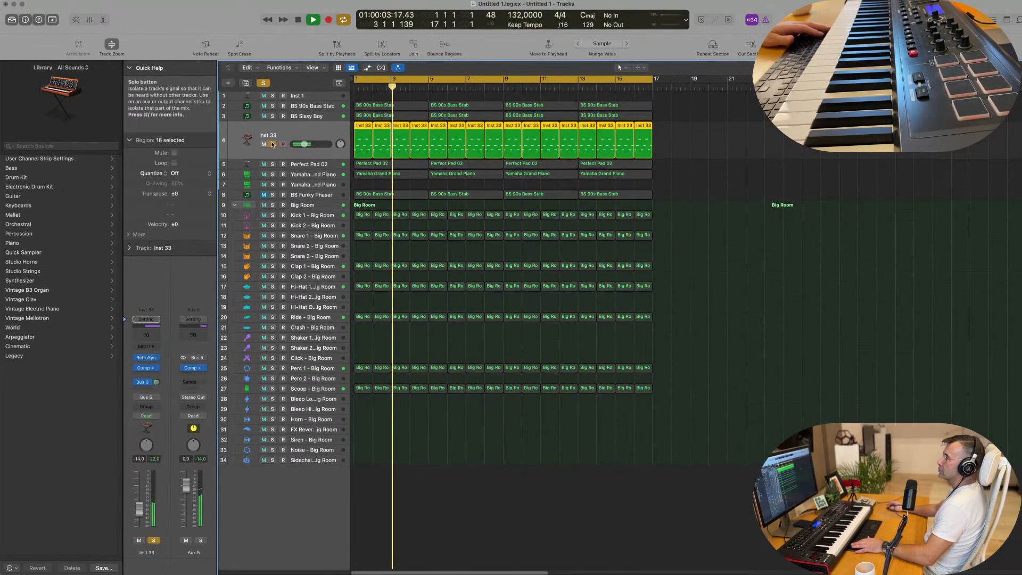
click(272, 144)
drag(303, 144, 301, 144)
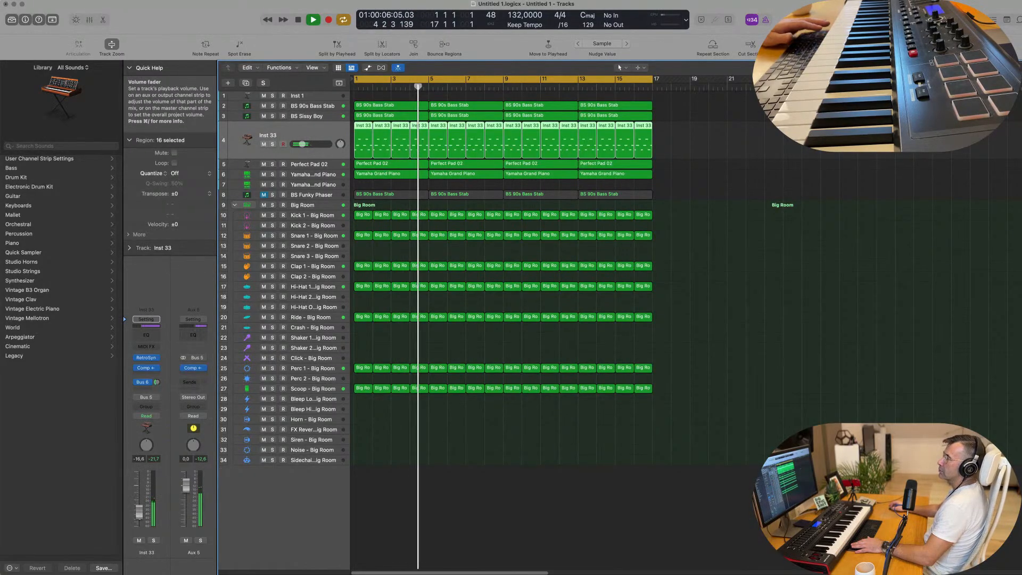
Step: Duplicate the Perfect Pad 02 track with its settings, without regions, and open the new track's Alchemy instrument
click(318, 164)
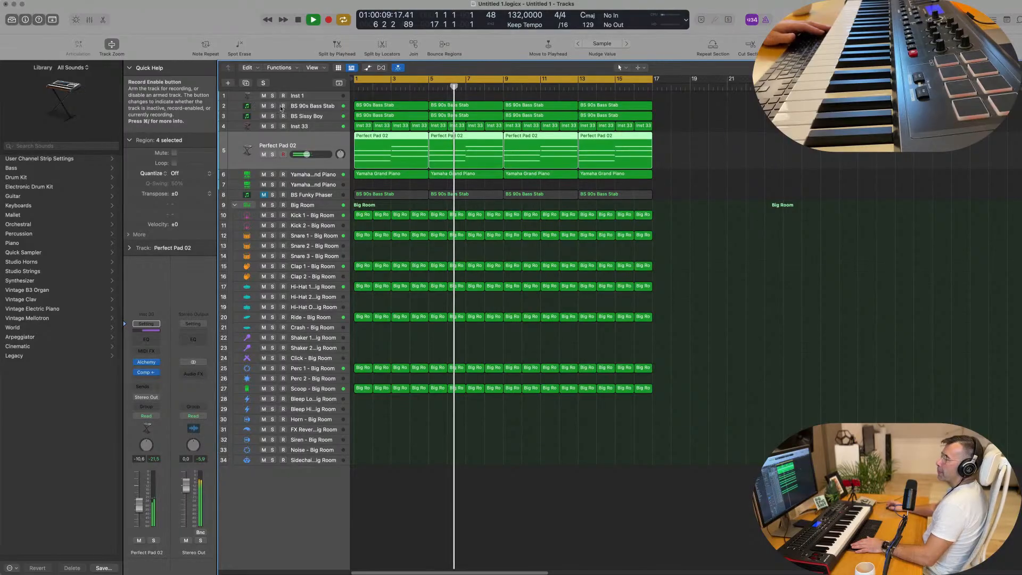
click(245, 82)
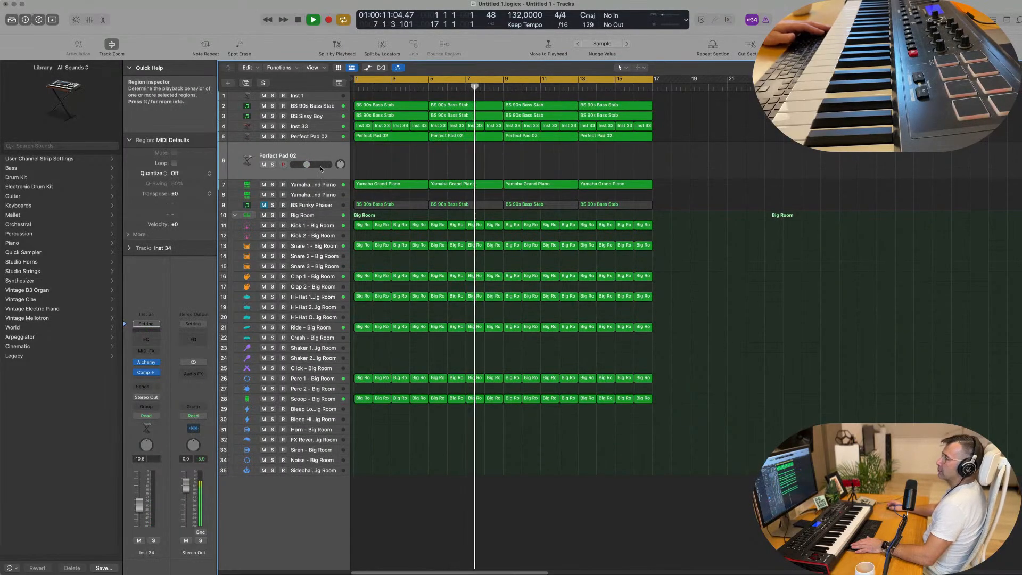
click(146, 363)
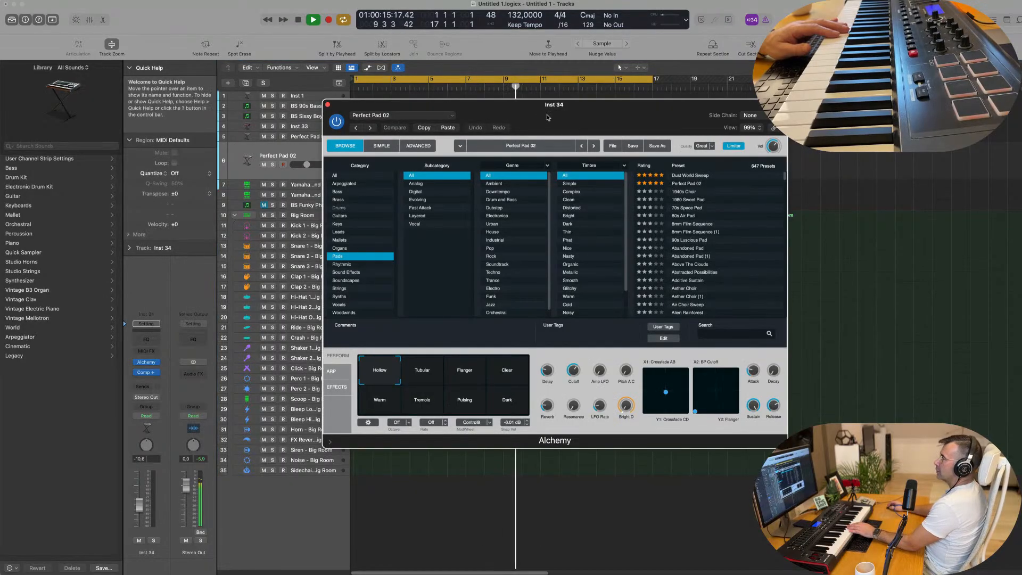
drag(548, 117, 480, 114)
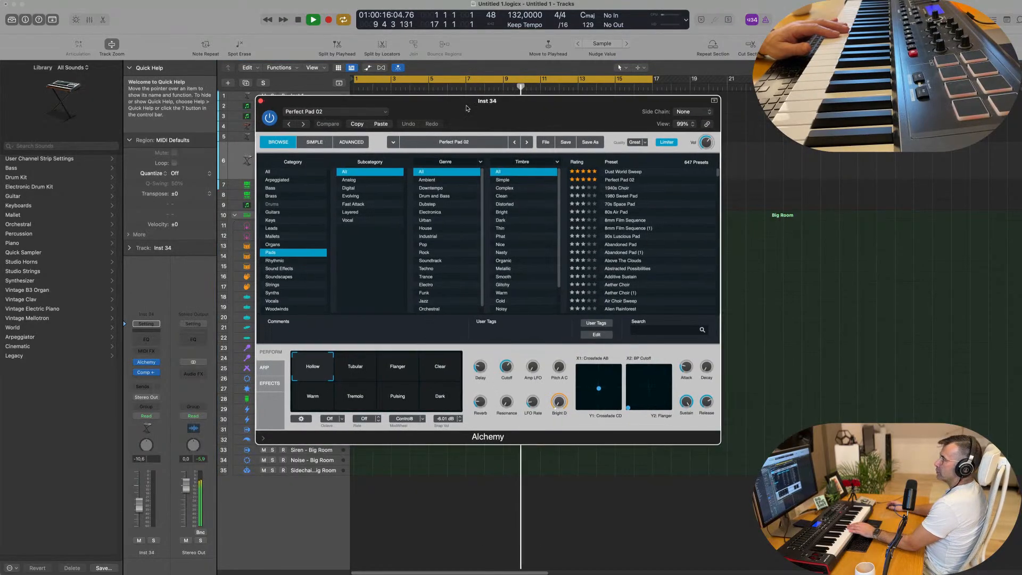
Step: Load the Brassy Jazz Ensemble preset from Alchemy's Brass category and raise the track's volume to about -3 dB
click(272, 196)
click(634, 229)
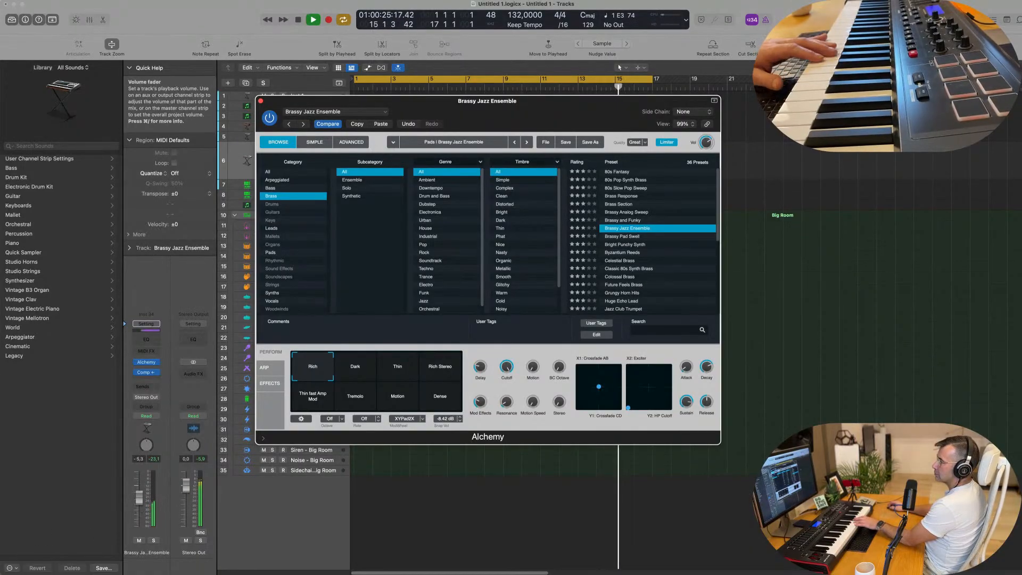
drag(138, 497, 139, 488)
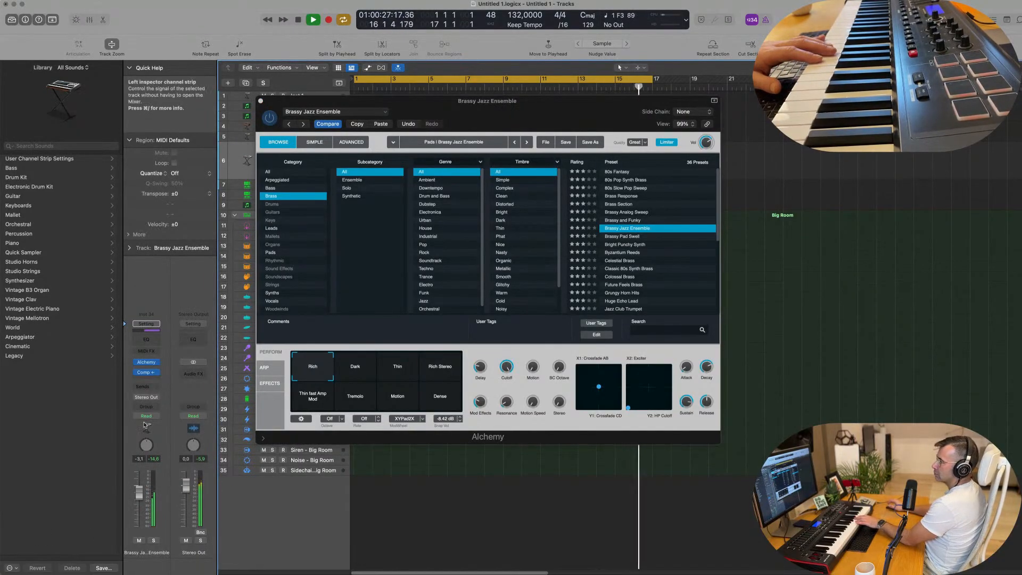
Step: Add a Bus 6 send to the brass track and load the Byzantium Reeds preset in its Alchemy
click(141, 388)
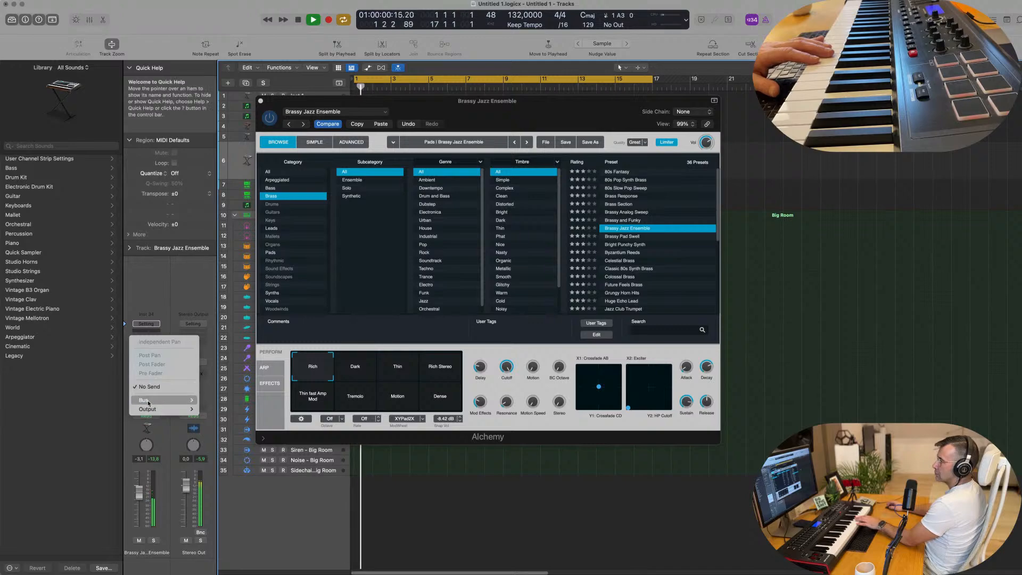
mouse_move(160, 399)
click(221, 266)
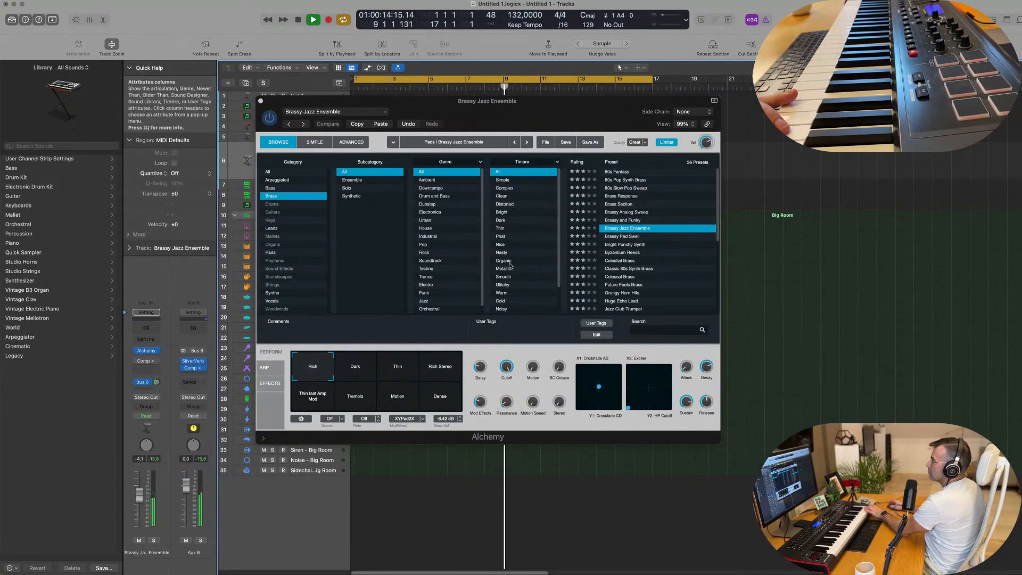
click(622, 252)
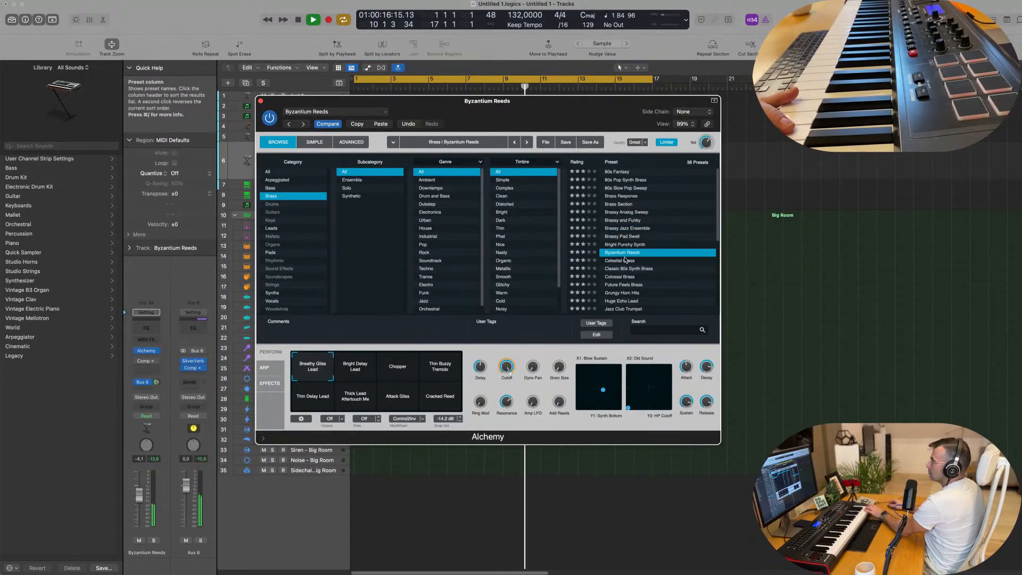
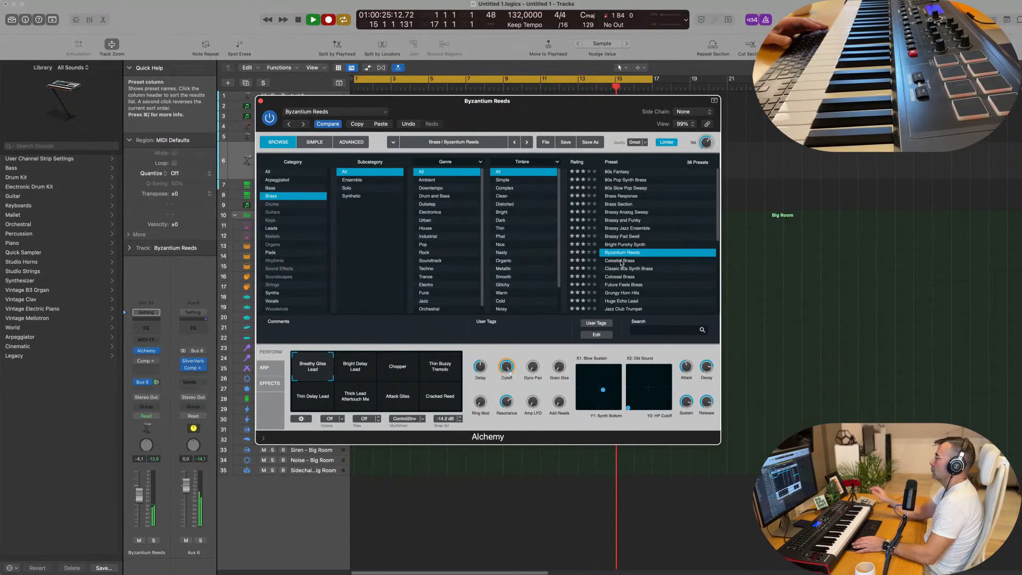
Step: Split the Byzantium Reeds region at bar 13 and move the two-bar end piece to bar 1
key(space)
drag(559, 104, 602, 317)
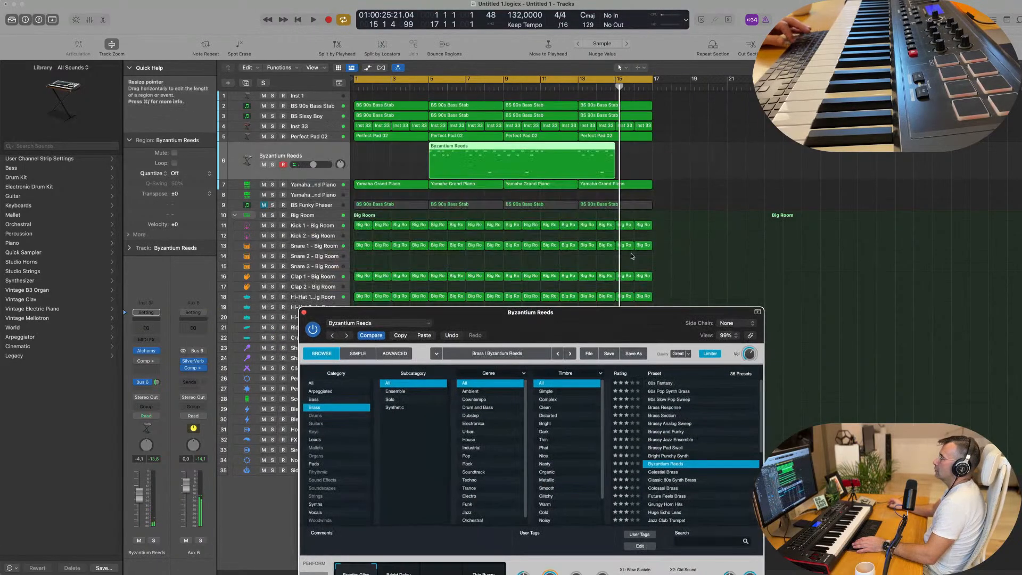
key(Return)
key(space)
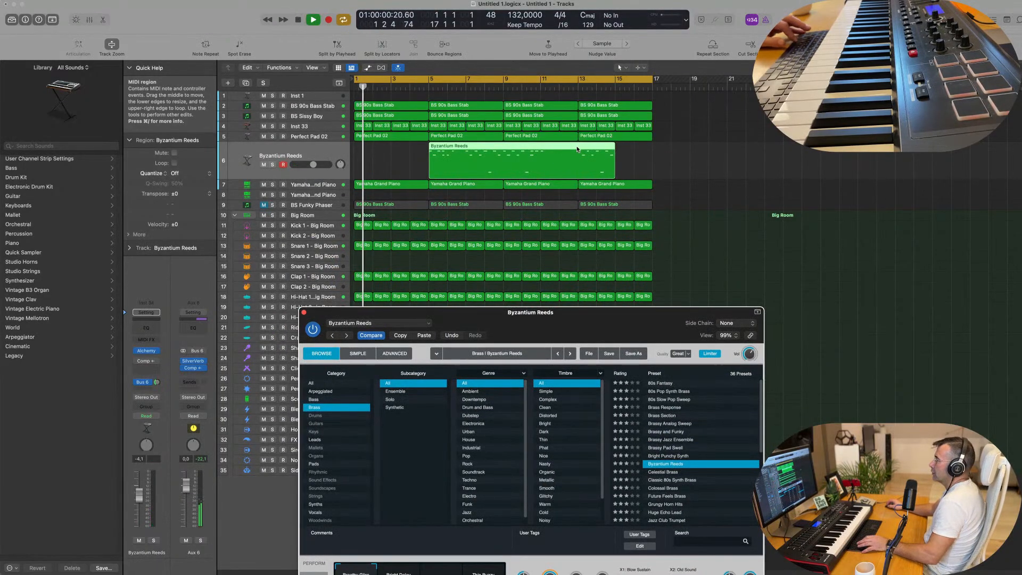
super+double_click(578, 150)
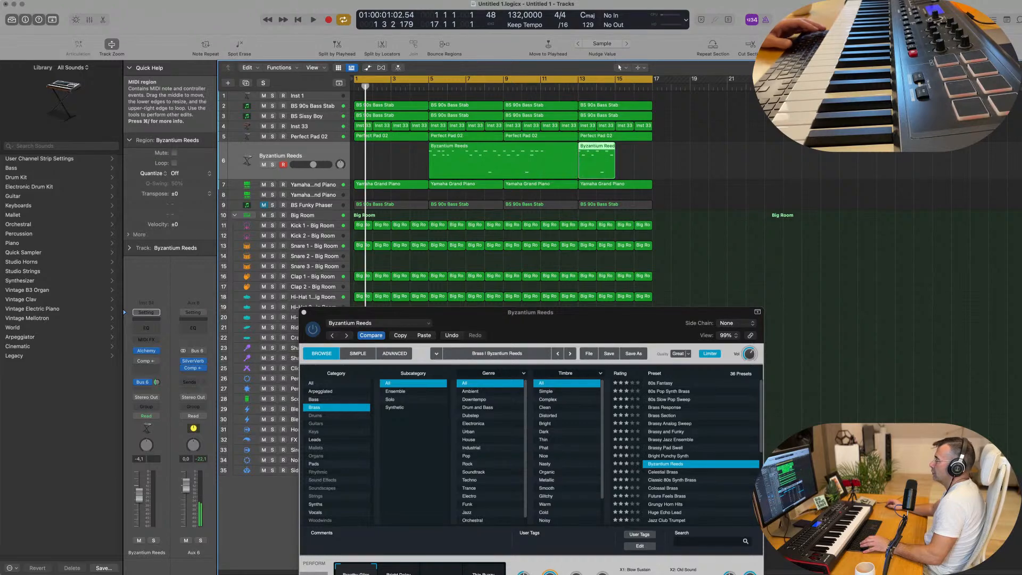
drag(593, 161, 350, 161)
Step: Move the remaining Byzantium Reeds region out of the cycle range to about bar 23
key(space)
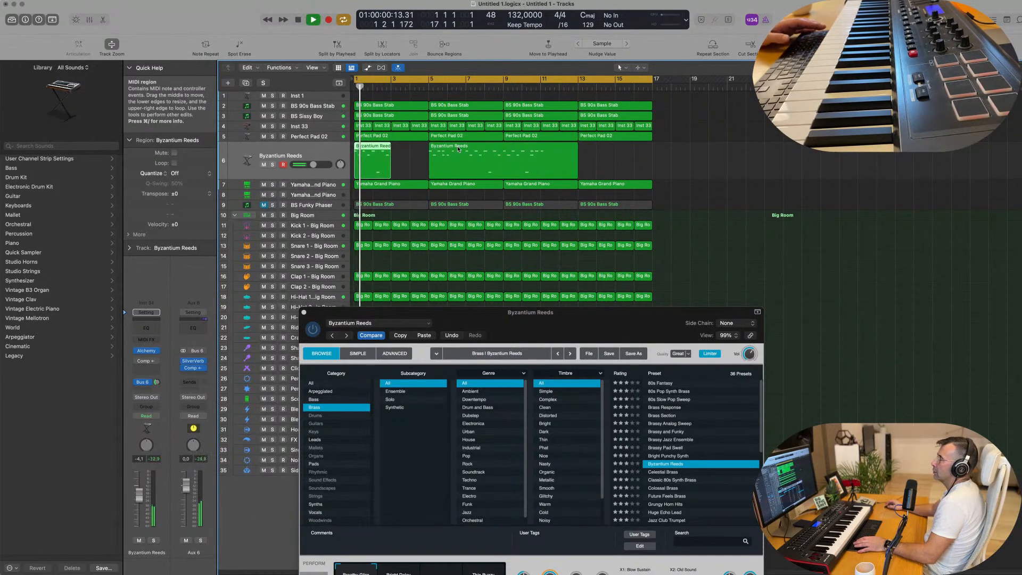
drag(458, 160, 790, 160)
key(space)
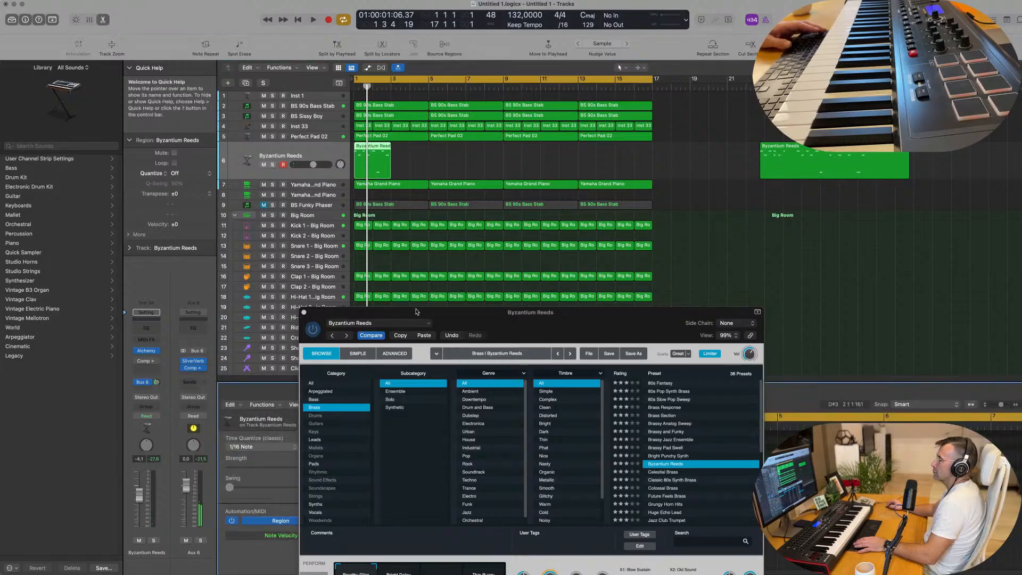
Step: Open the two-bar Byzantium Reeds region in the Piano Roll, select all its notes and play it from the start
key(p)
drag(400, 306, 727, 272)
click(419, 479)
key(super+a)
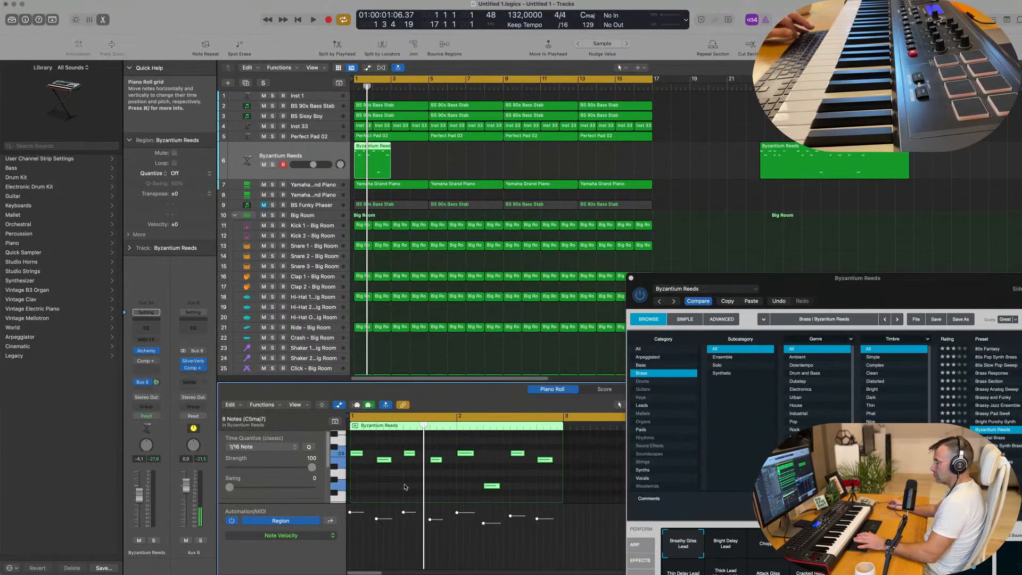
key(Return)
key(space)
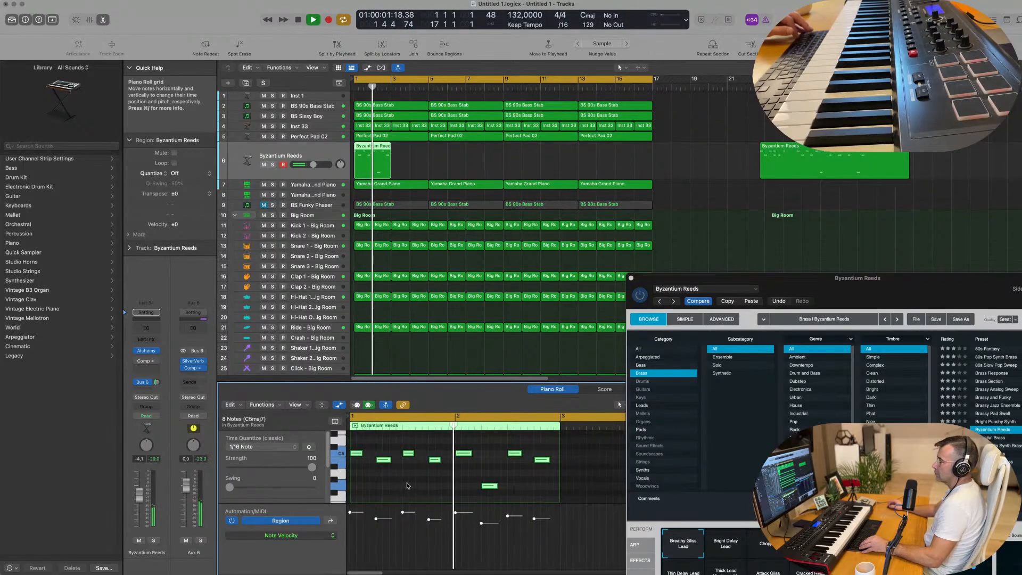
scroll(409, 486, down, 2)
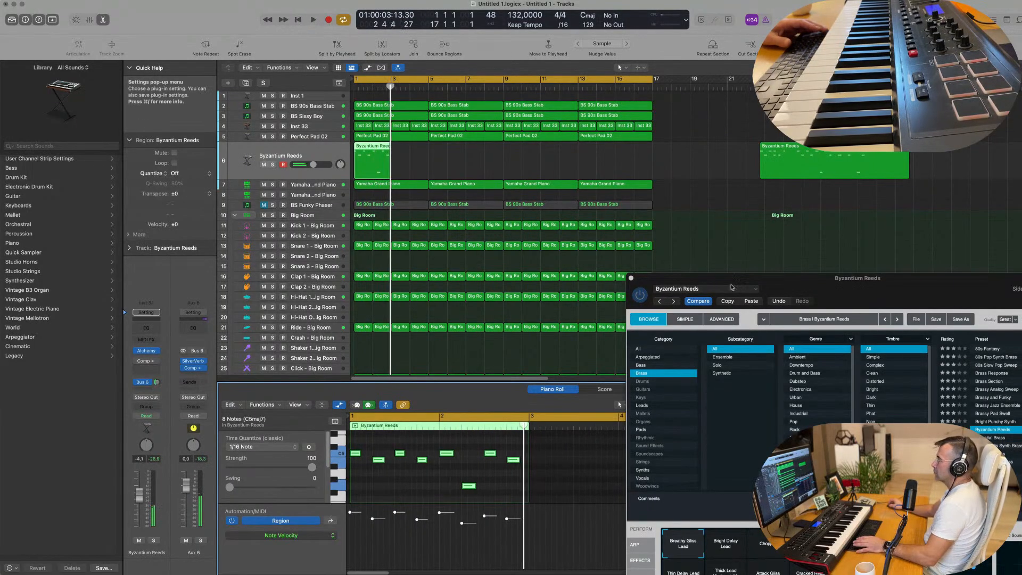
drag(791, 285, 688, 210)
click(464, 482)
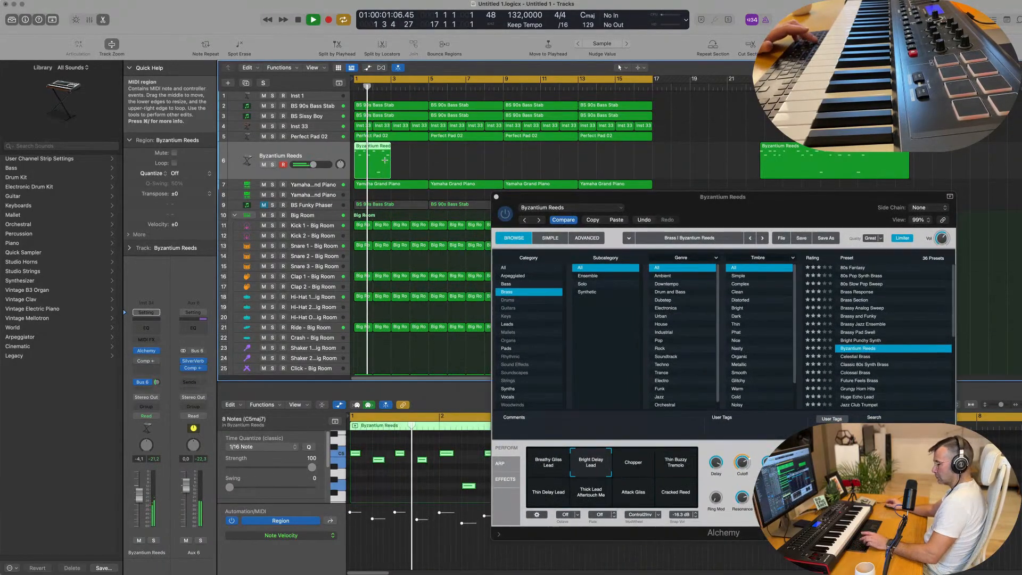
Step: Repeat the two-bar Byzantium Reeds region until it fills all 16 bars and restart playback
key(super+r)
key(super+r)
key(super+r)
key(super+r)
key(super+r)
key(super+r)
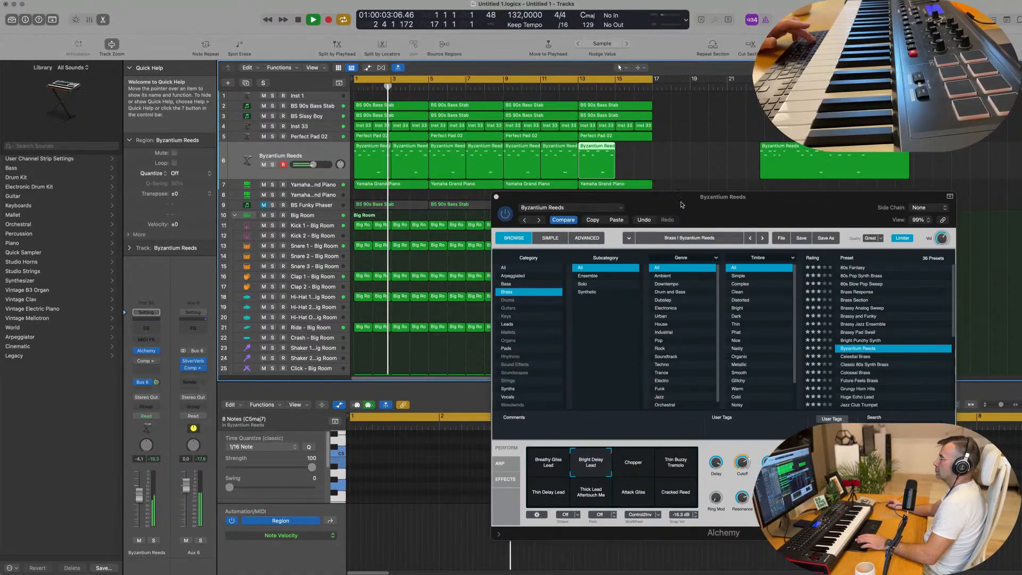
key(super+r)
drag(681, 205, 592, 207)
key(Return)
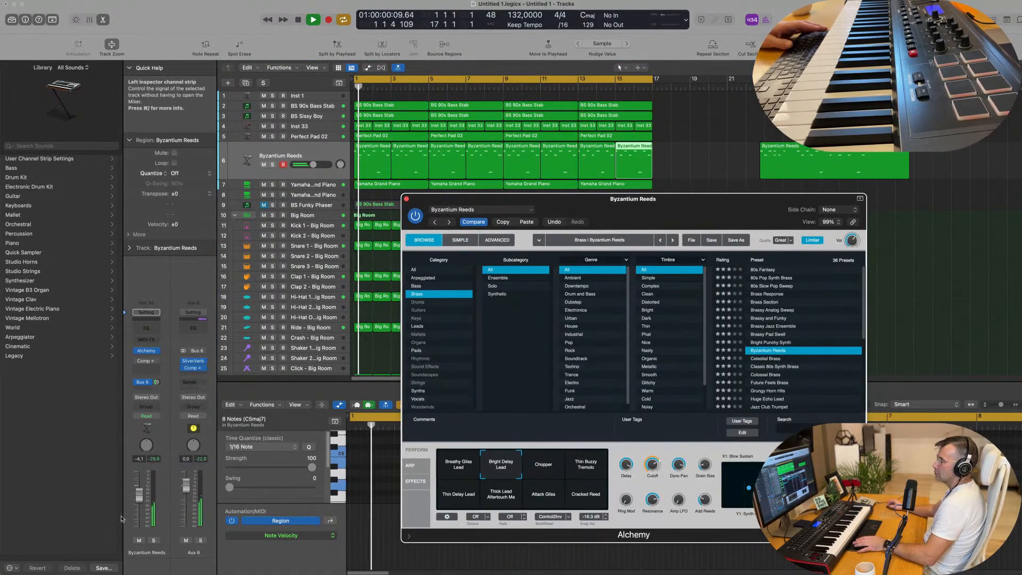
Step: Audition the Chopper, Thin Buzzy Tremolo, Thin Delay Lead and Thick Lead Aftertouch snapshots of Byzantium Reeds
mouse_move(156, 392)
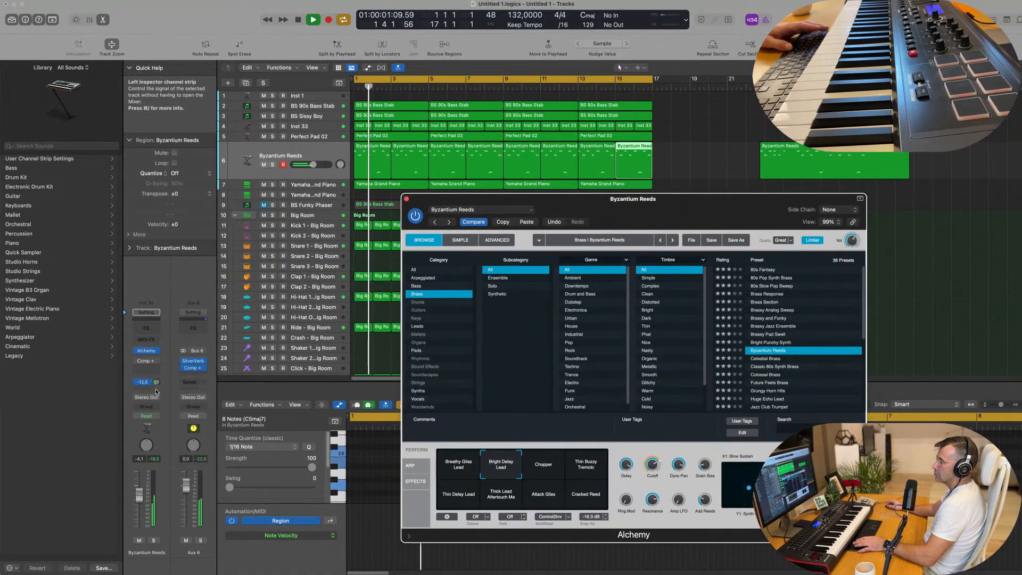
click(550, 471)
click(588, 468)
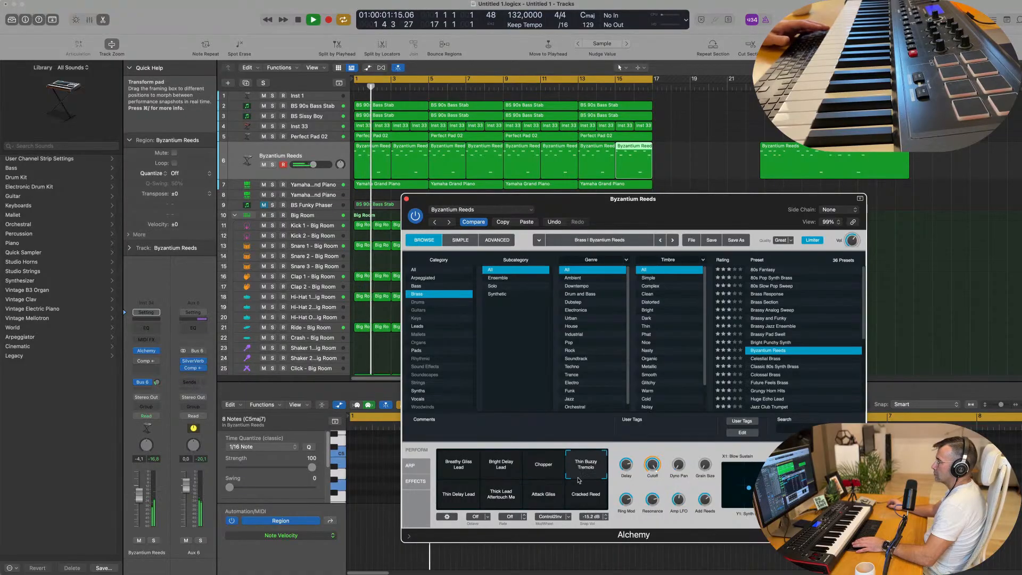
click(455, 499)
click(506, 495)
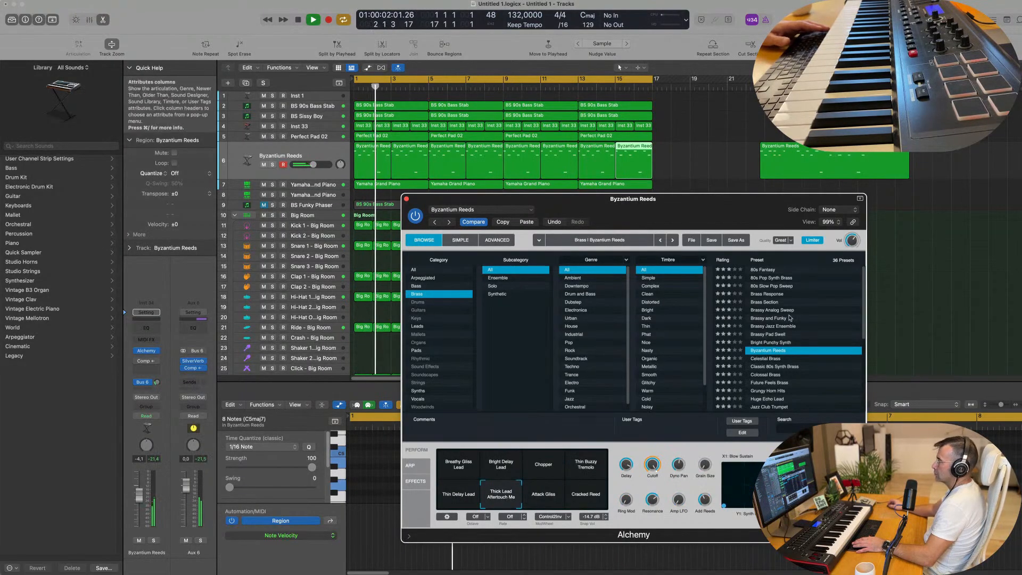
Step: Audition the Future Feels Brass and Grungy Horn Hits presets with the track's volume at -15.4 dB
scroll(797, 347, down, 2)
click(780, 351)
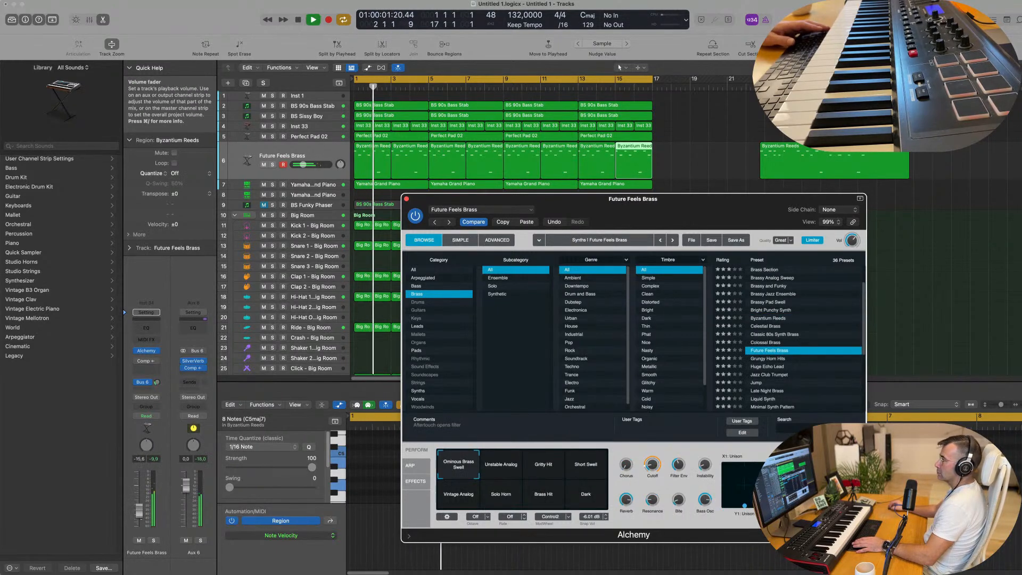
drag(139, 511, 139, 510)
click(778, 360)
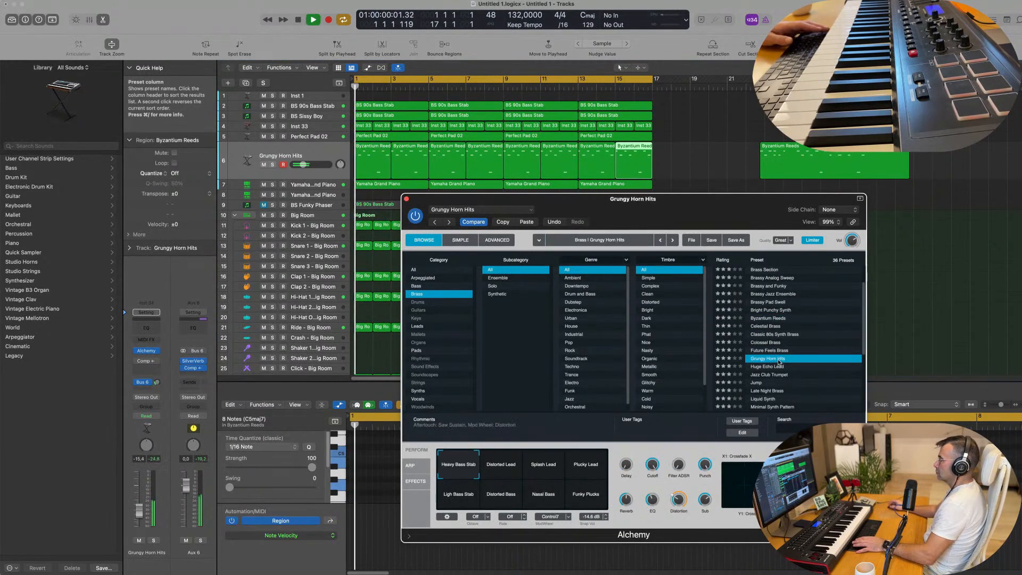
Step: Try the Huge Echo Lead preset with its Soft & Wide snapshot, more Bus 6 send and the volume at -9.0 dB
click(779, 367)
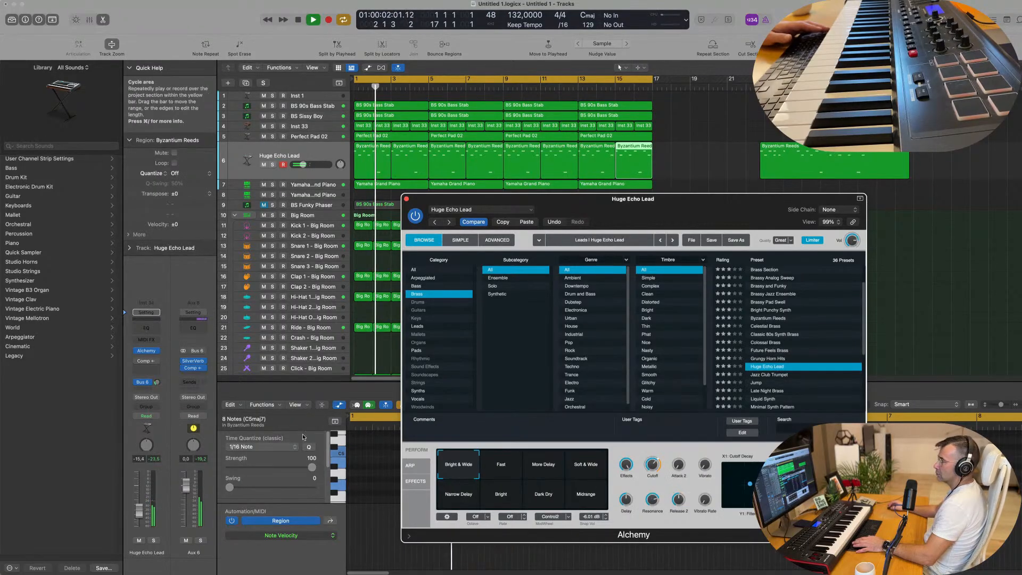
drag(158, 381, 157, 373)
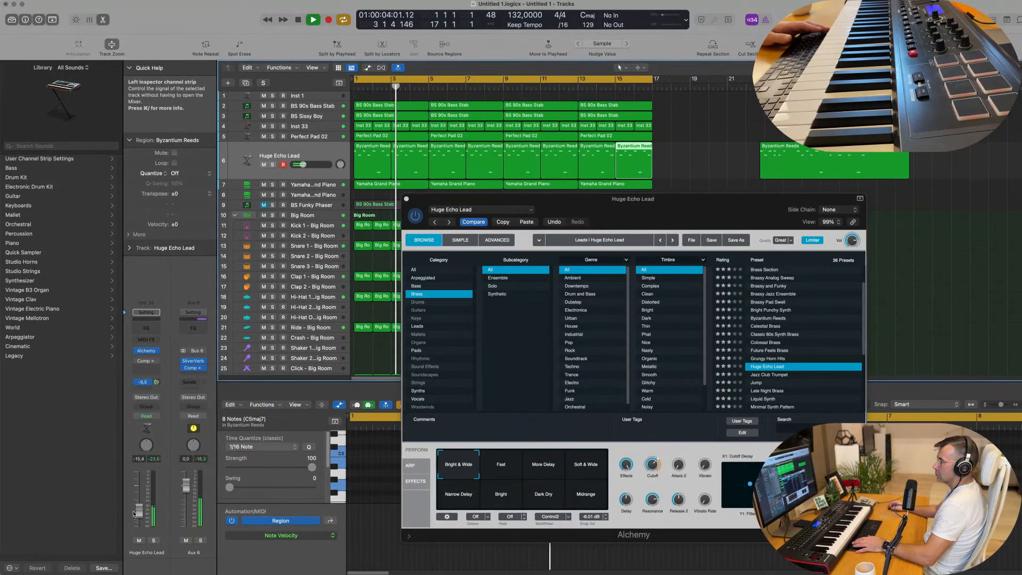
drag(139, 511, 139, 502)
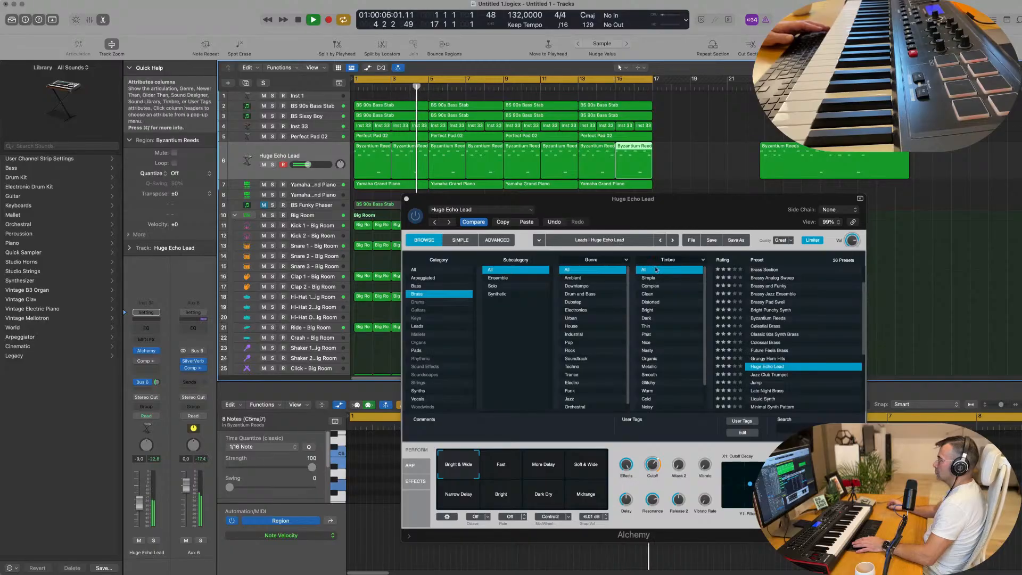
drag(695, 199, 670, 129)
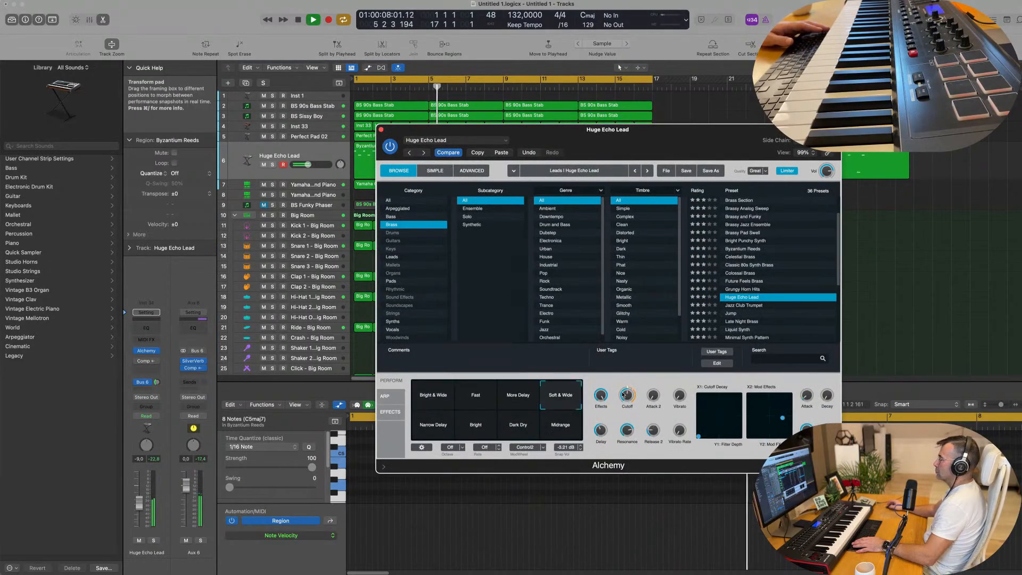
Step: Load the Jazz Club Trumpet preset in Alchemy and lower the track's volume to -10.6 dB
click(748, 305)
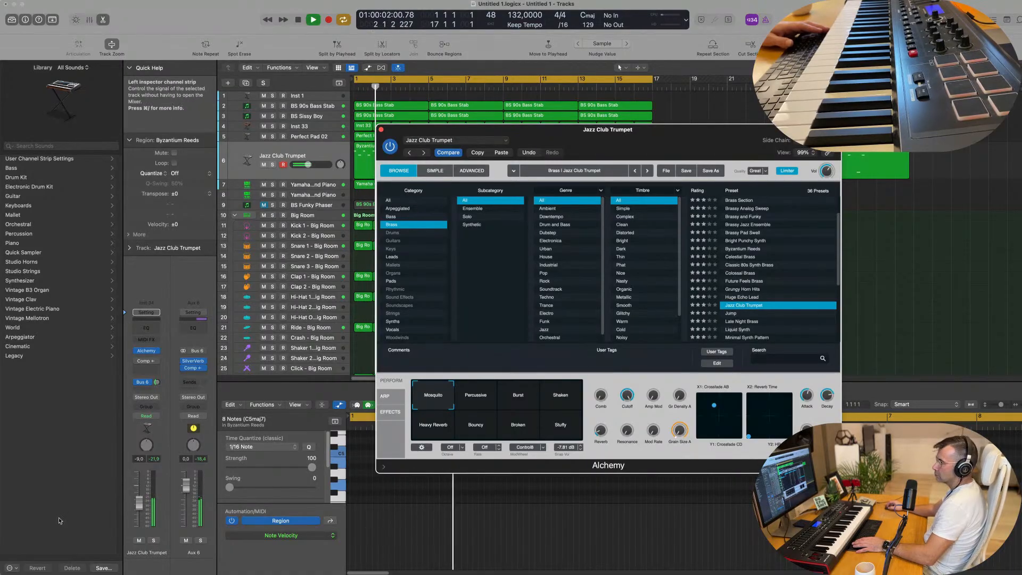
drag(138, 502, 139, 504)
Step: Audition the Percussive, Burst, Shaken and Heavy Reverb snapshots with the volume at -3.7 dB, and return to Mosquito
click(477, 403)
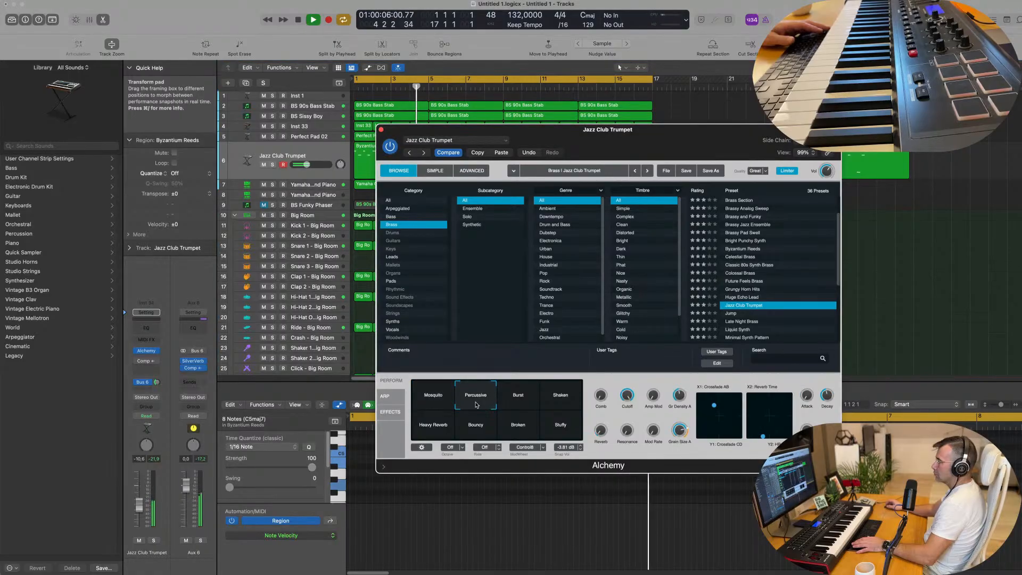
drag(142, 496, 139, 488)
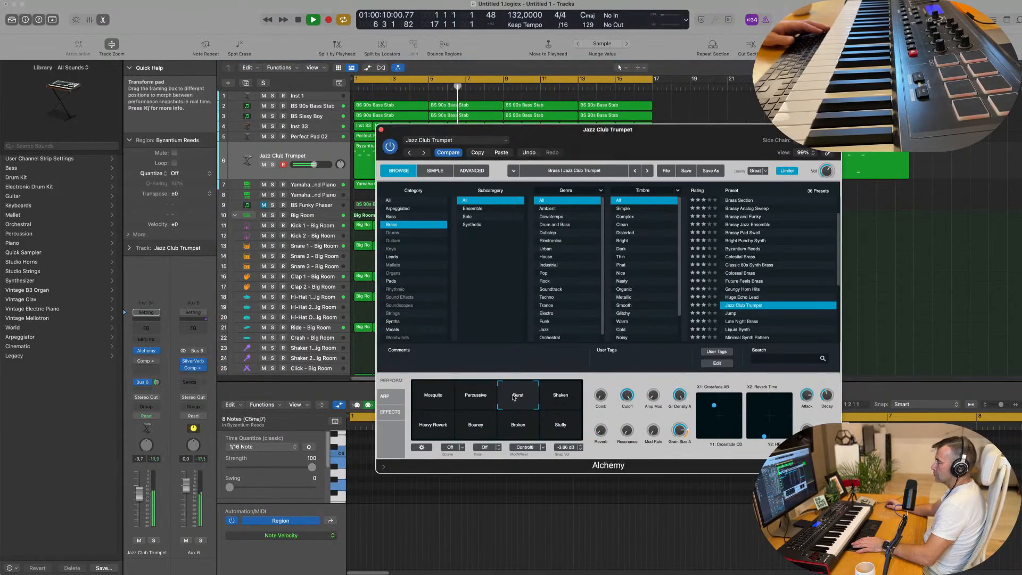
click(547, 402)
click(446, 425)
click(445, 403)
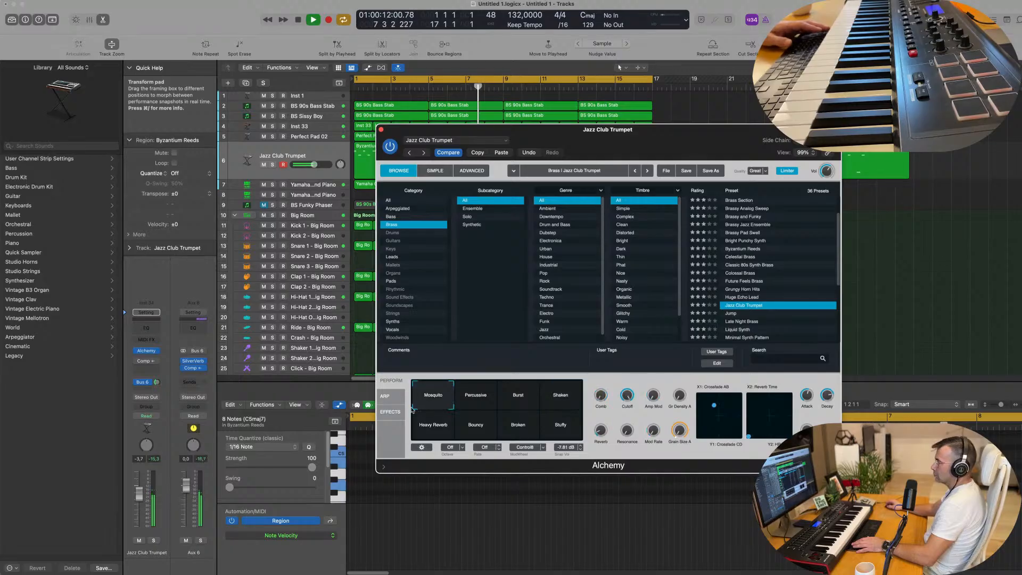
Step: Restart playback, set the Jazz Club Trumpet track's volume to -9.6 dB and its Bus 6 send to -11.9 dB
key(Return)
drag(139, 494, 139, 504)
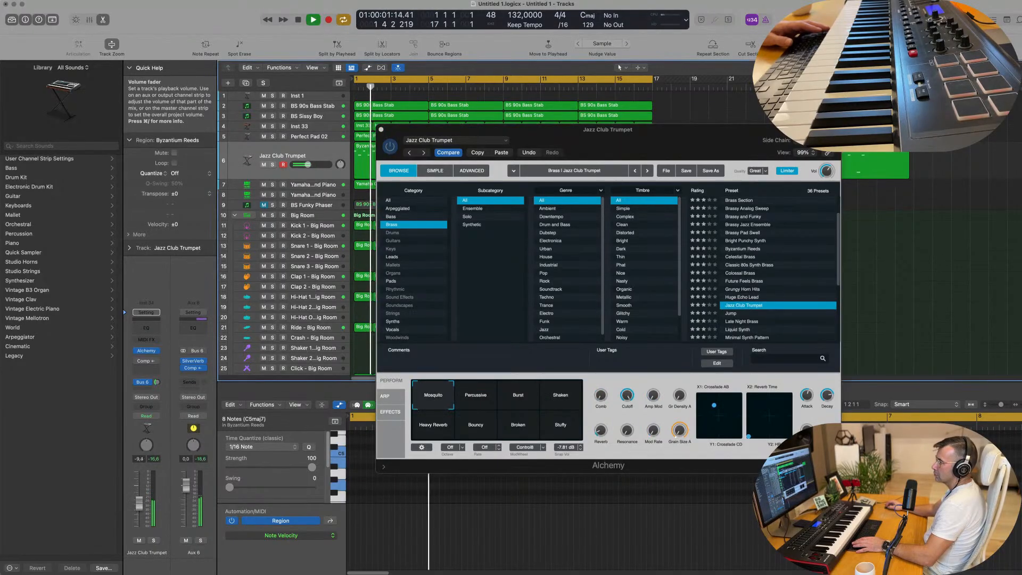
drag(157, 384, 156, 384)
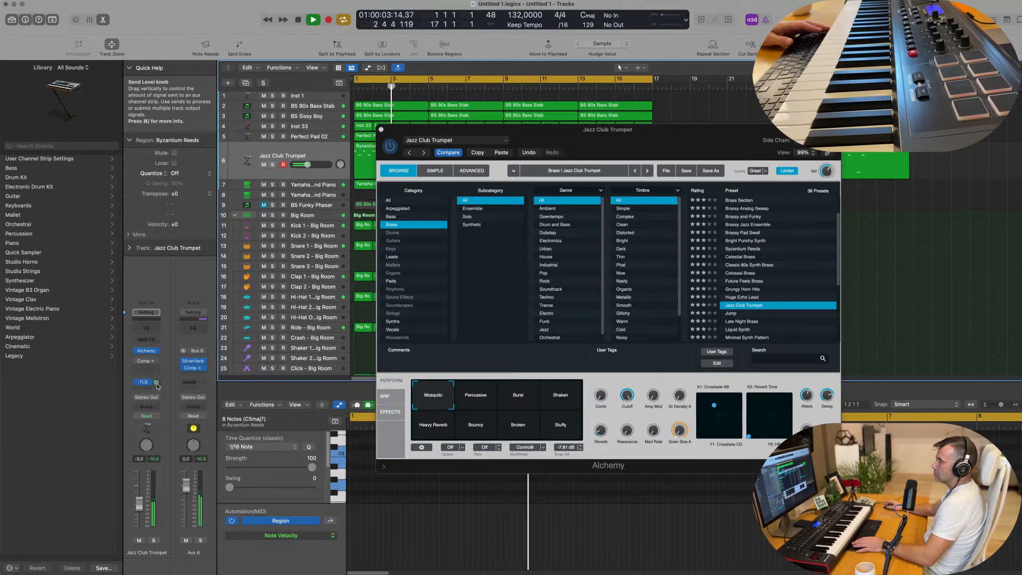
Step: Add a Bus 7 send to the Jazz Club Trumpet track and insert a stereo Stereo Delay on Aux 7
click(143, 382)
mouse_move(148, 400)
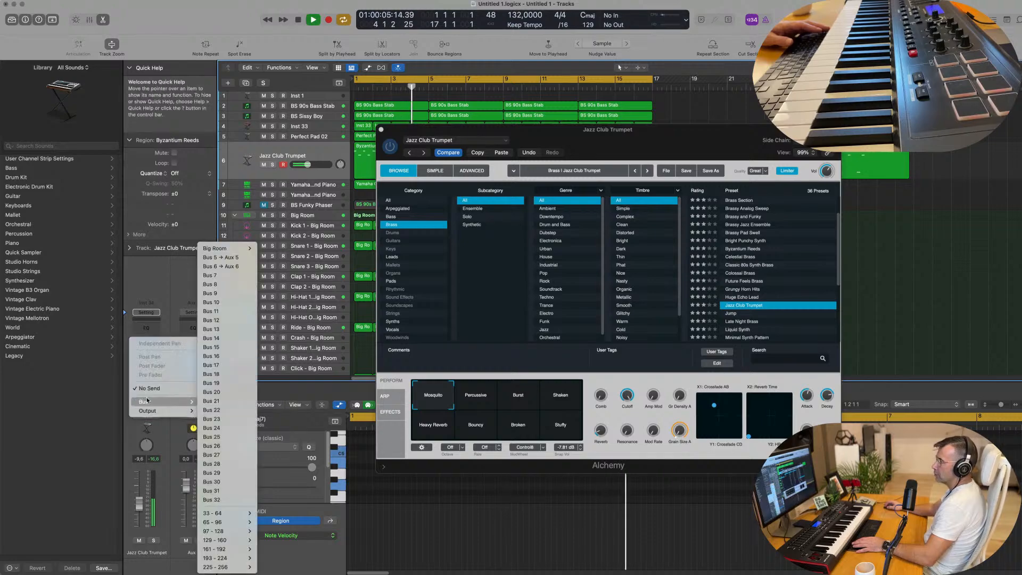
click(208, 275)
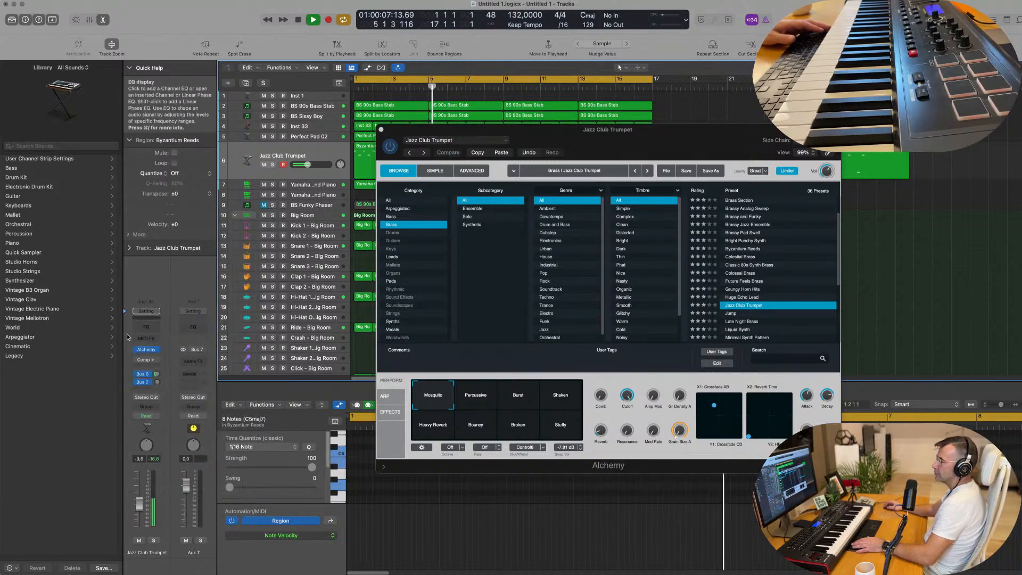
click(198, 362)
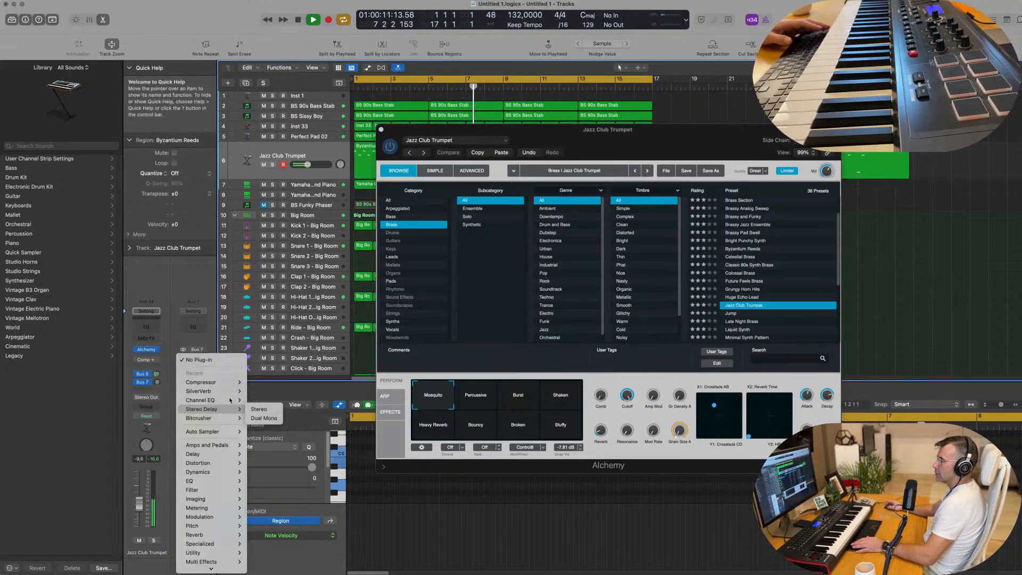
click(259, 409)
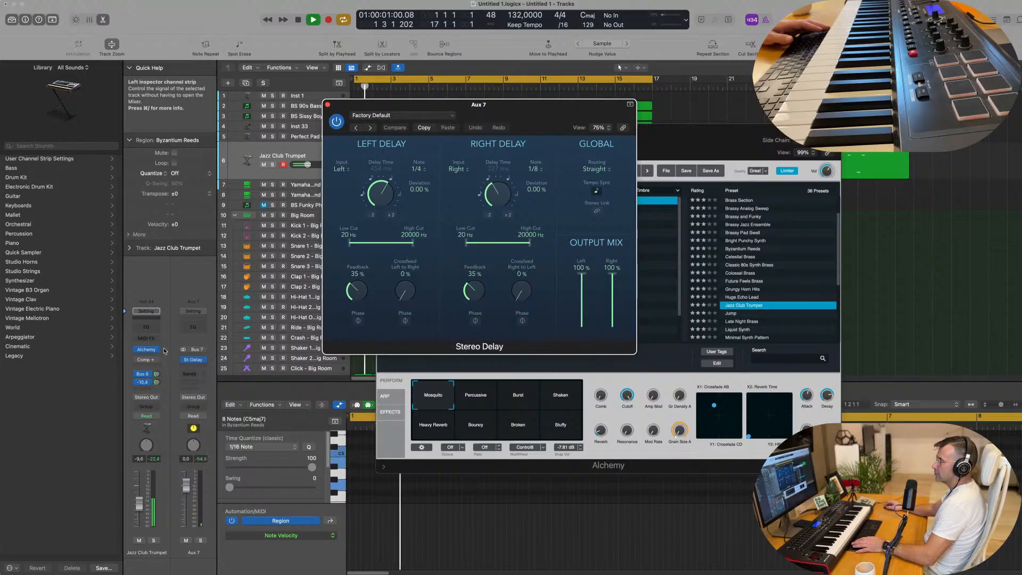
Step: Set the trumpet's Bus 7 send level to about -3.2 dB and close the Stereo Delay and Alchemy windows
drag(156, 385, 157, 384)
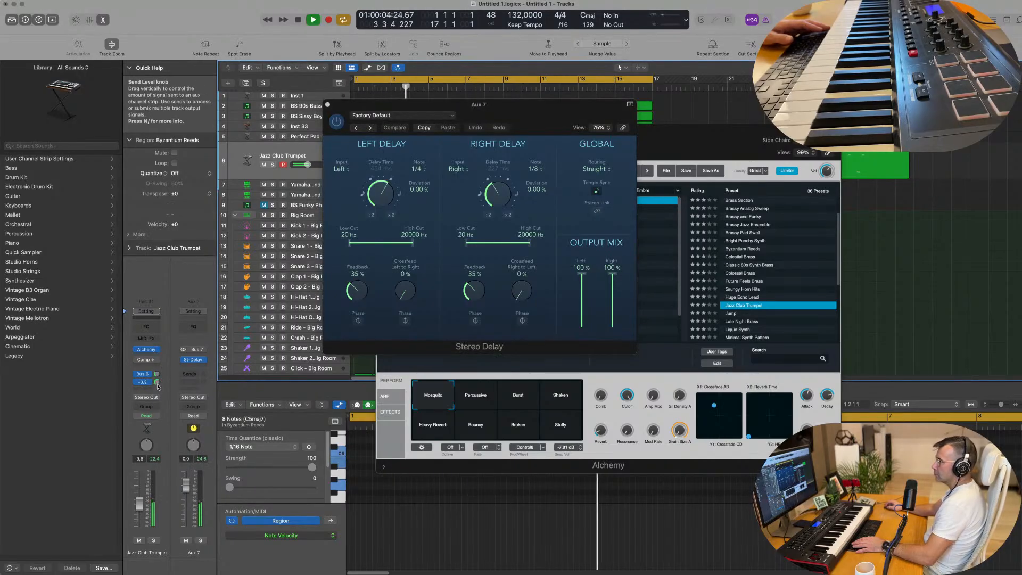
click(327, 104)
click(381, 130)
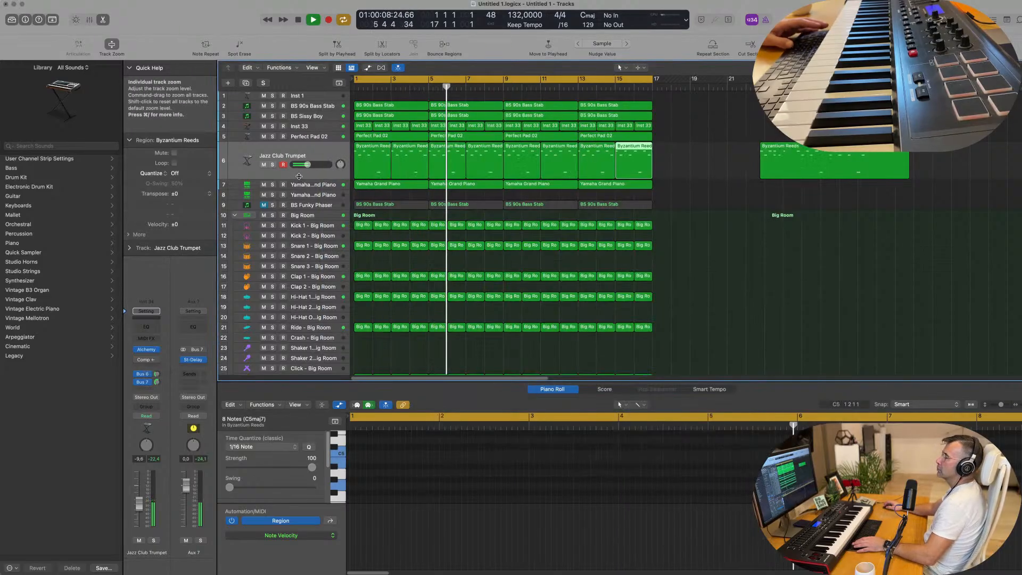
Step: Insert a Channel EQ on the Jazz Club Trumpet track and apply a low cut at about 800 Hz
click(288, 154)
key(Return)
click(148, 327)
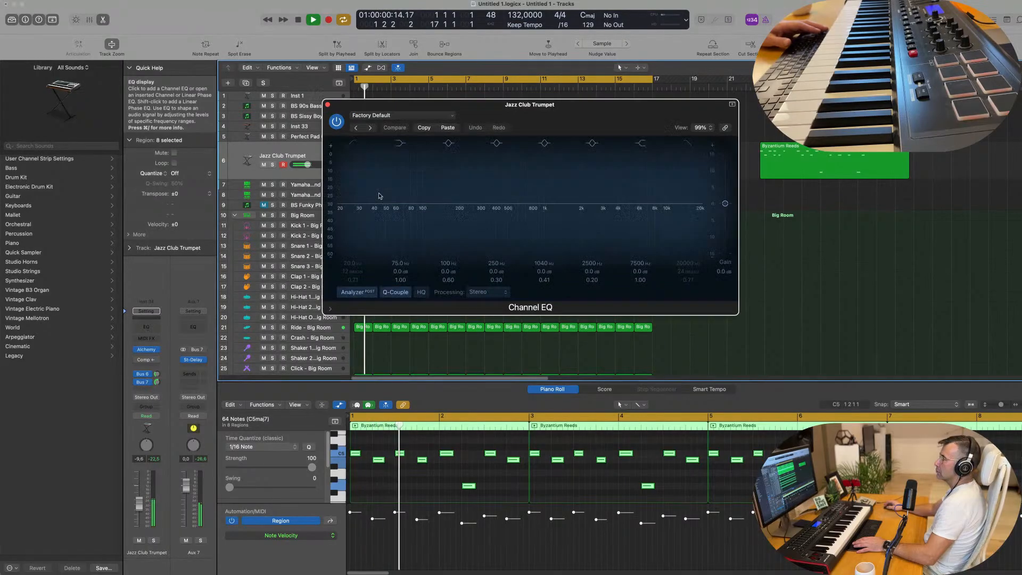
drag(352, 183, 532, 184)
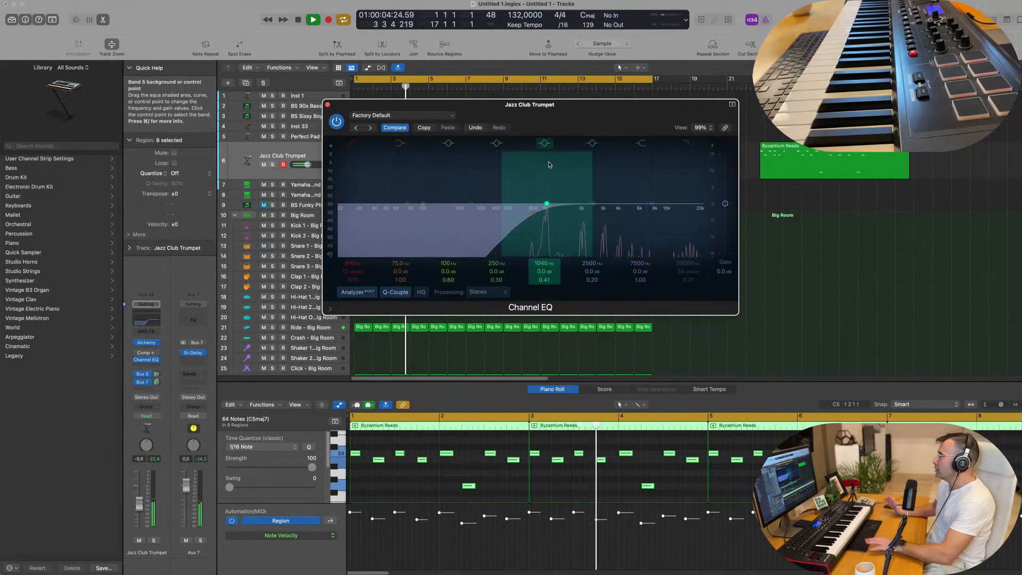